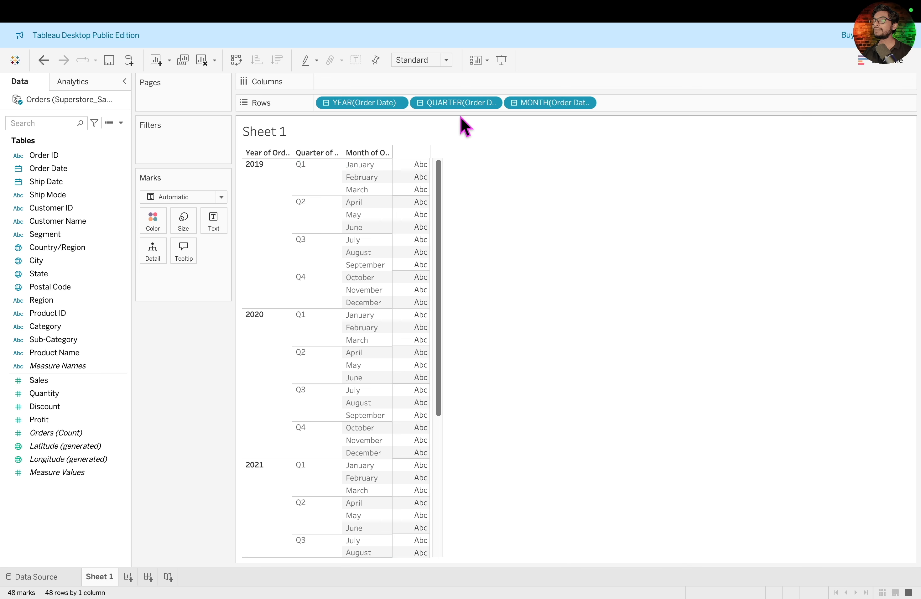
- Remove the quarter level of Order Date from the rows and show Sales as the values in the table
drag(467, 106, 199, 343)
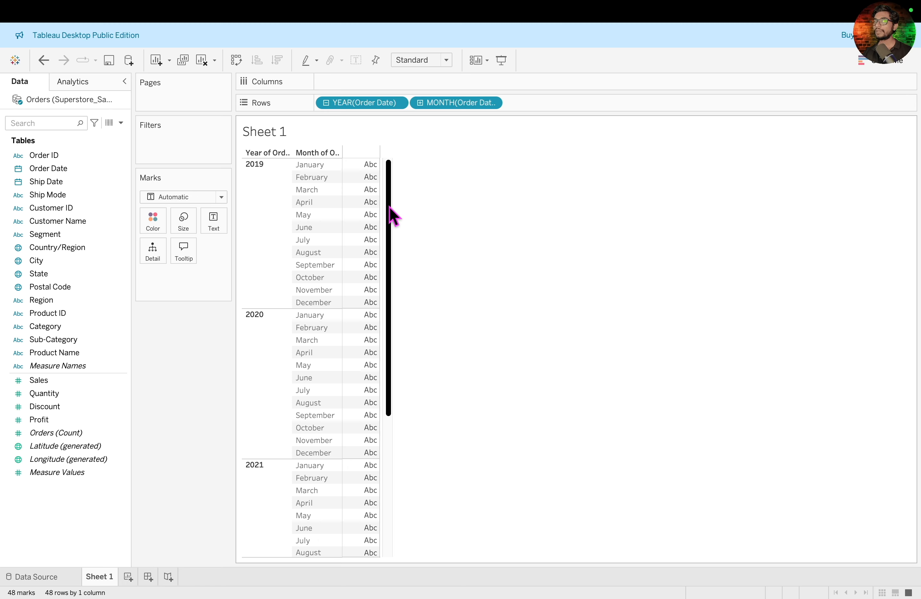
click(59, 385)
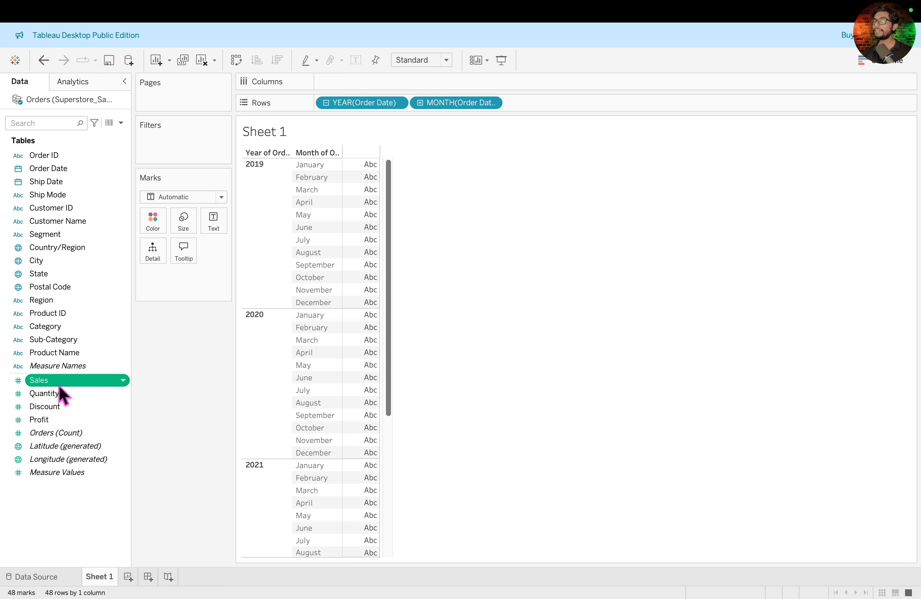
drag(59, 385, 353, 280)
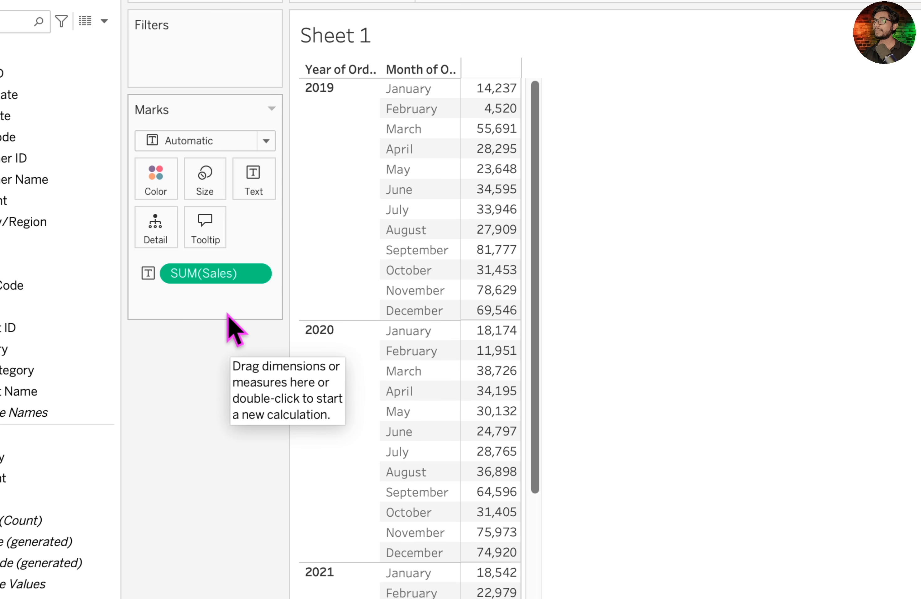
- Apply the Running Total quick table calculation to the Sales measure
click(253, 274)
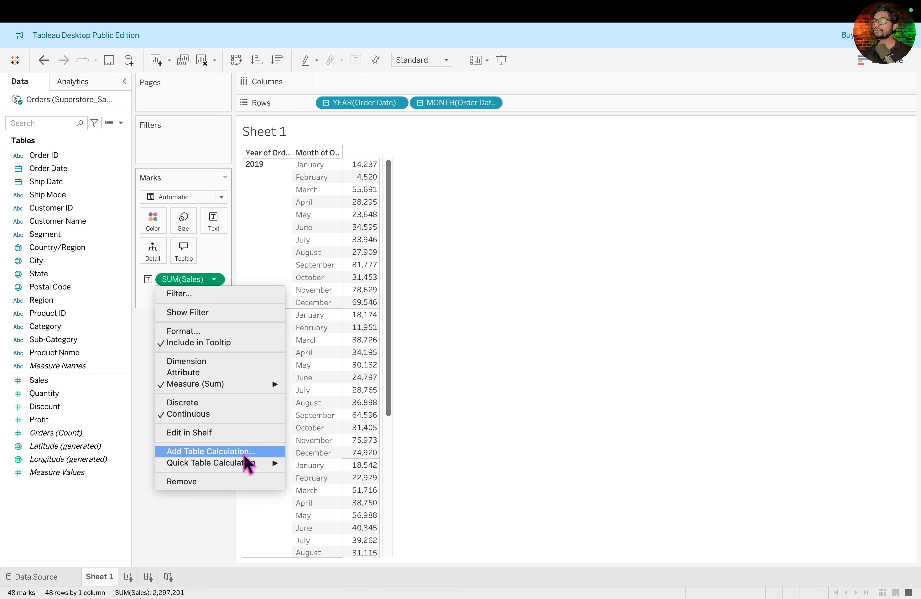
mouse_move(311, 570)
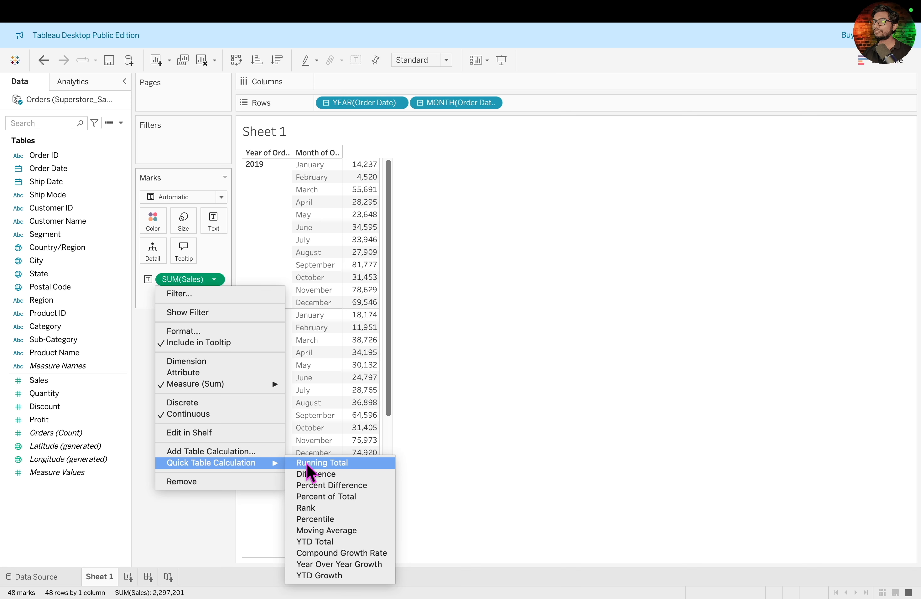
click(323, 464)
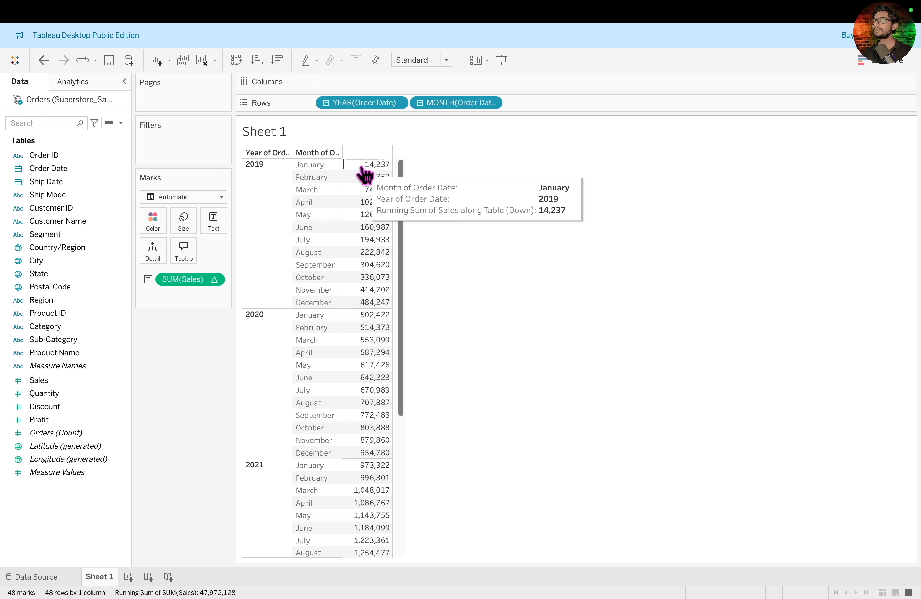
mouse_move(342, 147)
mouse_down()
mouse_move(399, 596)
mouse_move(407, 573)
mouse_up()
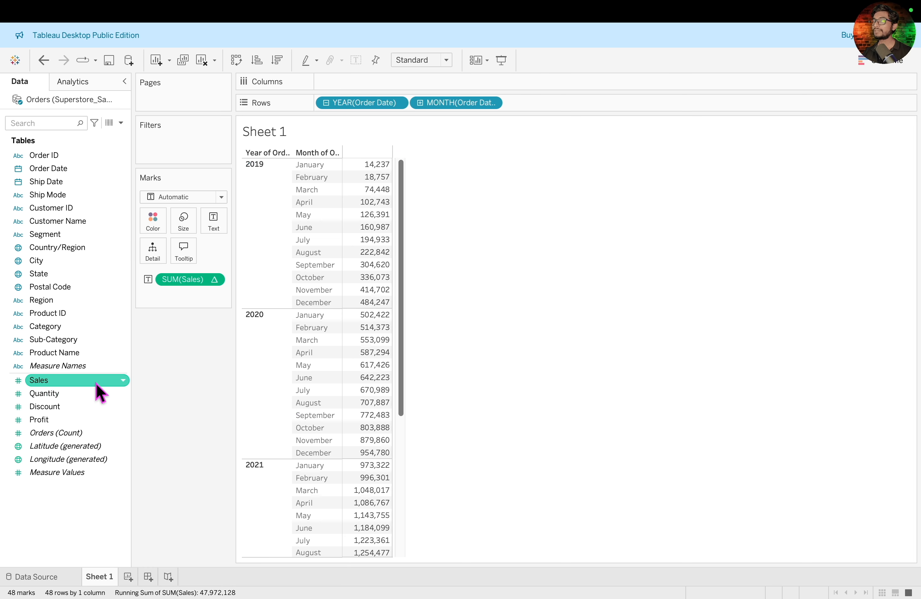
- Add plain Sales to the table ahead of the running total and widen the value columns to show the full headers
click(74, 383)
drag(74, 383, 378, 302)
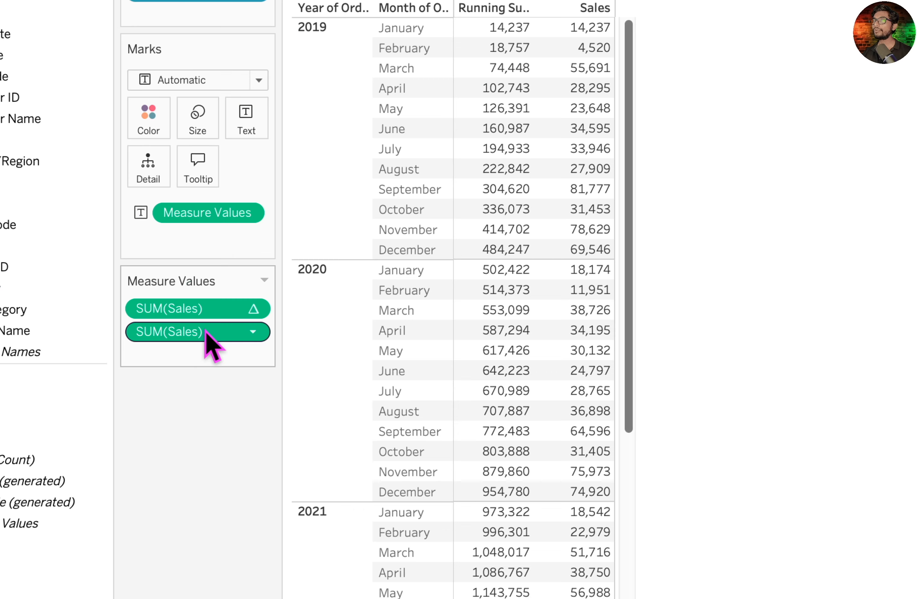
drag(206, 309, 209, 359)
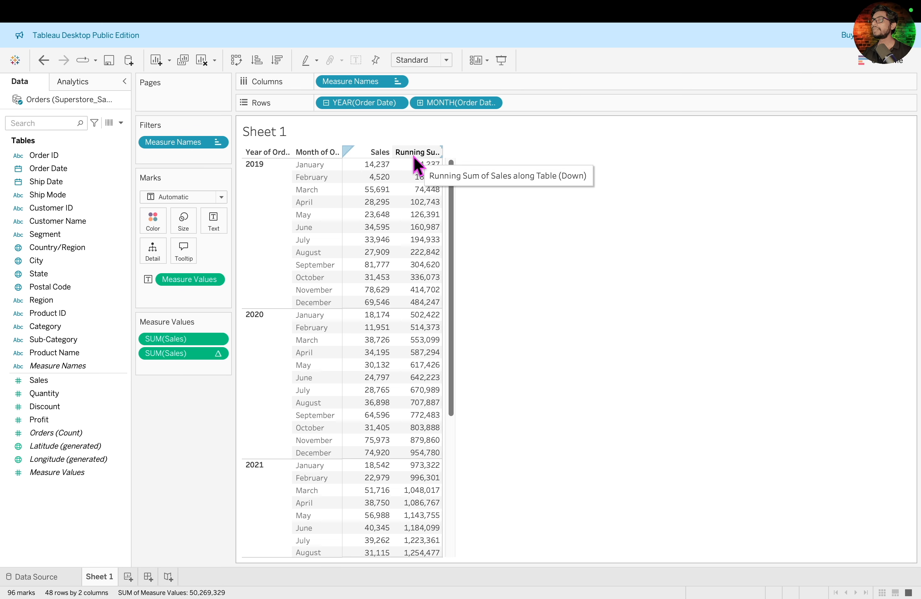
drag(441, 199, 704, 235)
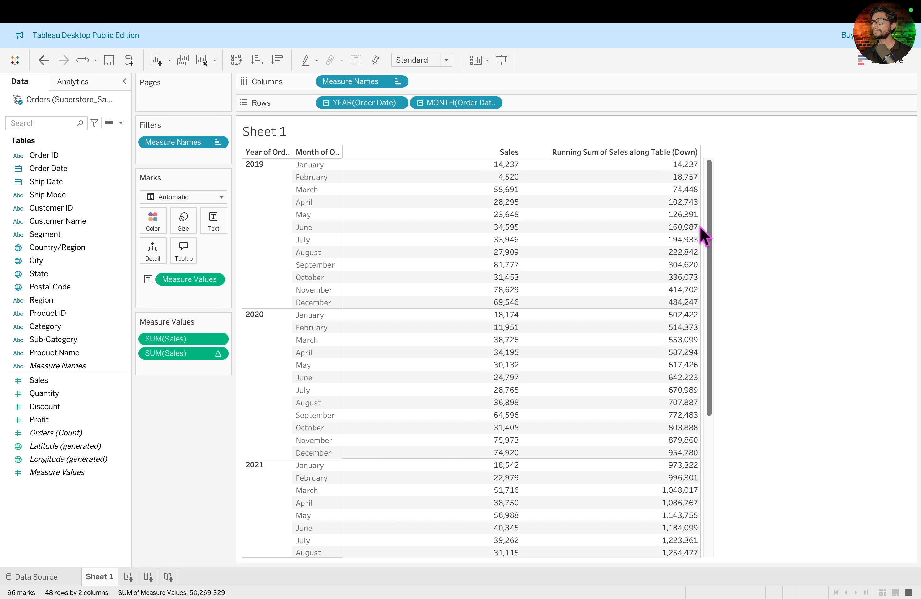
- Examine how the running sum accumulates monthly Sales across the year boundaries through December 2022
mouse_move(550, 134)
mouse_down()
mouse_move(668, 264)
mouse_move(746, 529)
mouse_move(740, 560)
mouse_up()
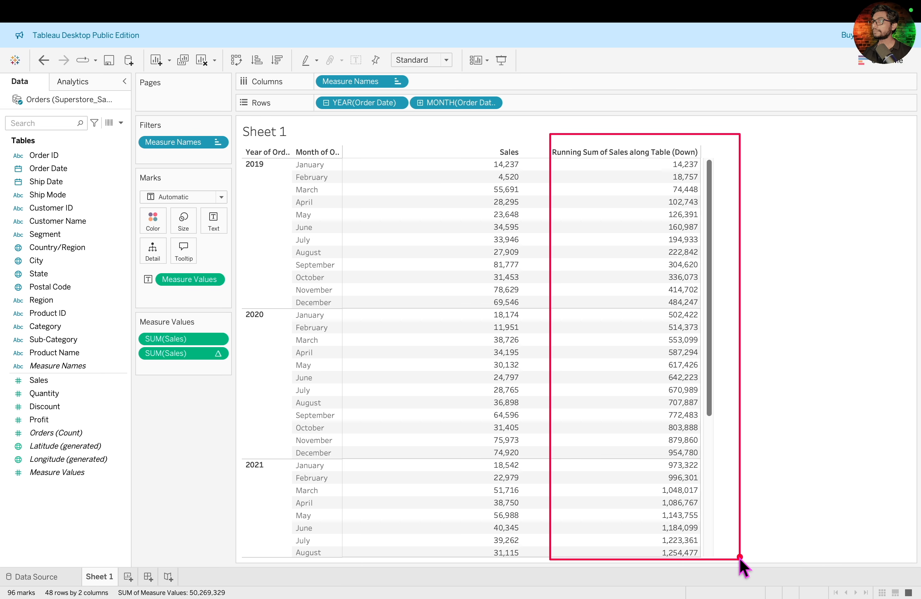
mouse_move(475, 157)
mouse_down()
mouse_move(525, 200)
mouse_move(659, 192)
mouse_up()
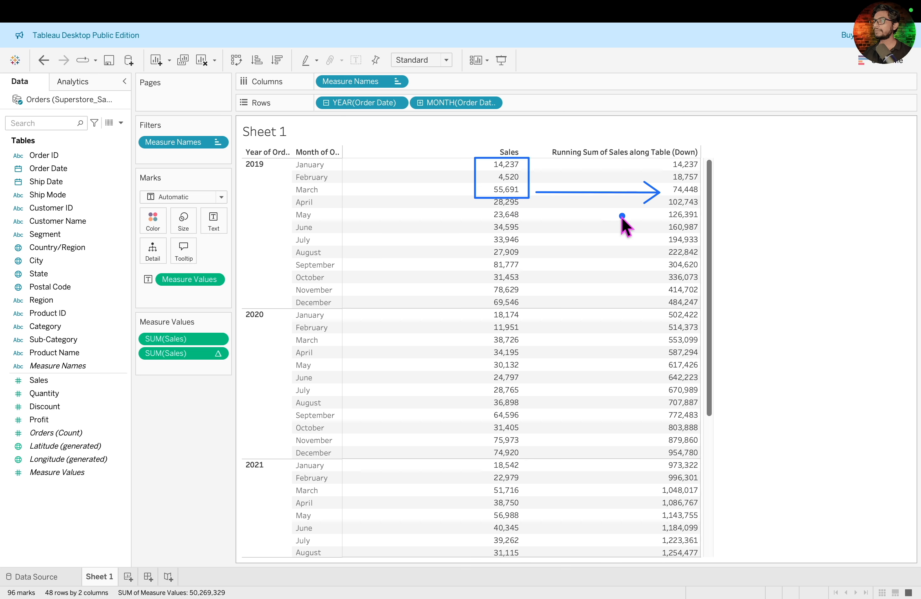
drag(835, 383, 701, 309)
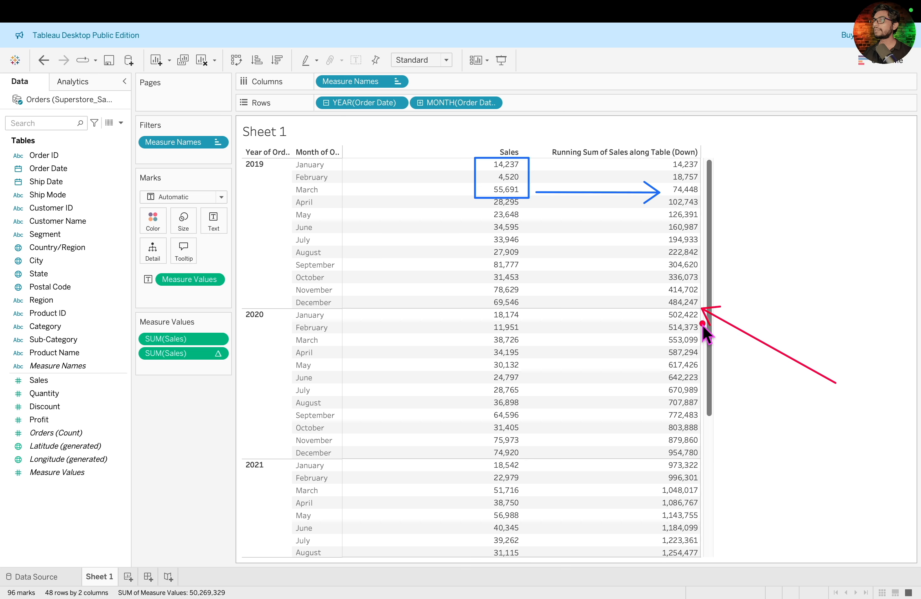
drag(285, 298, 340, 307)
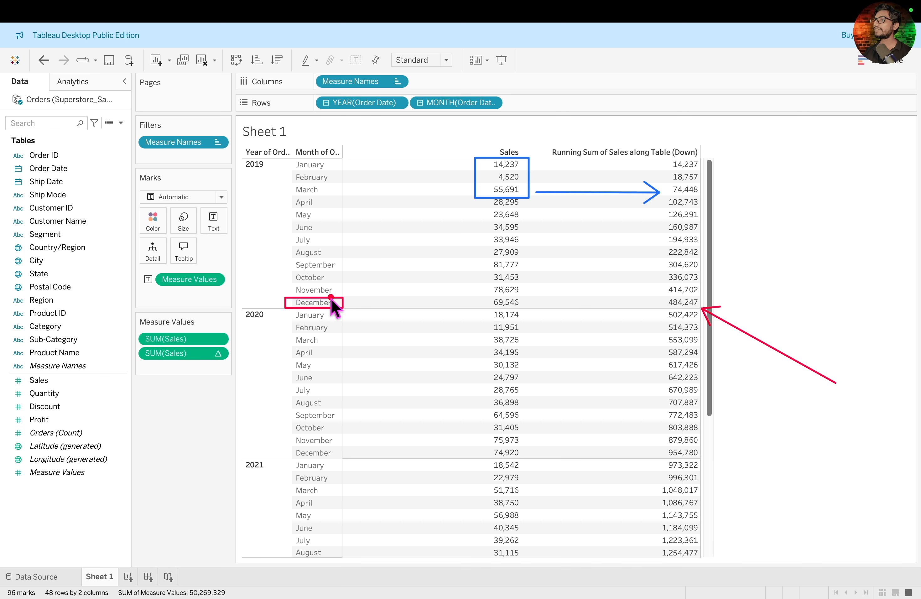
drag(658, 308, 706, 330)
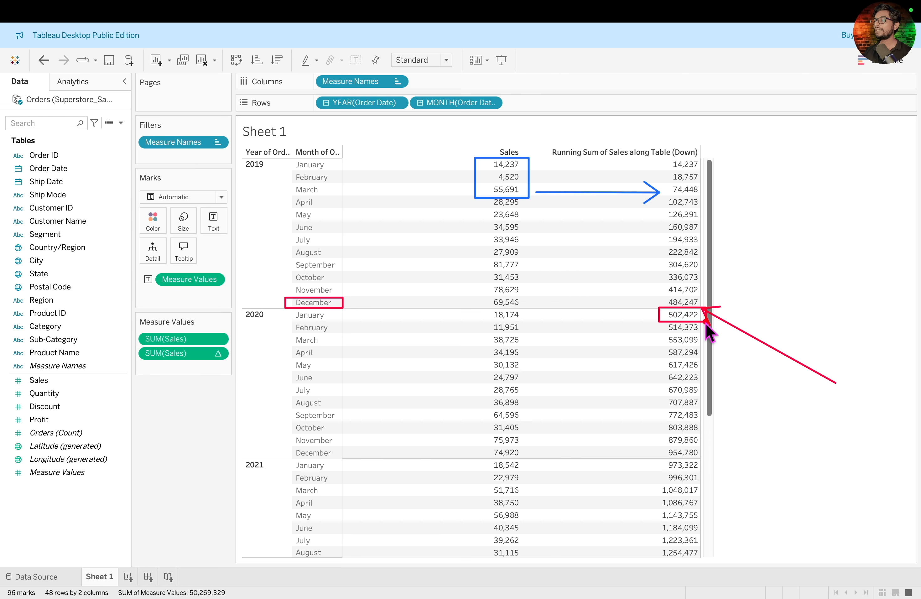
click(678, 336)
key(Escape)
scroll(711, 256, down, 5)
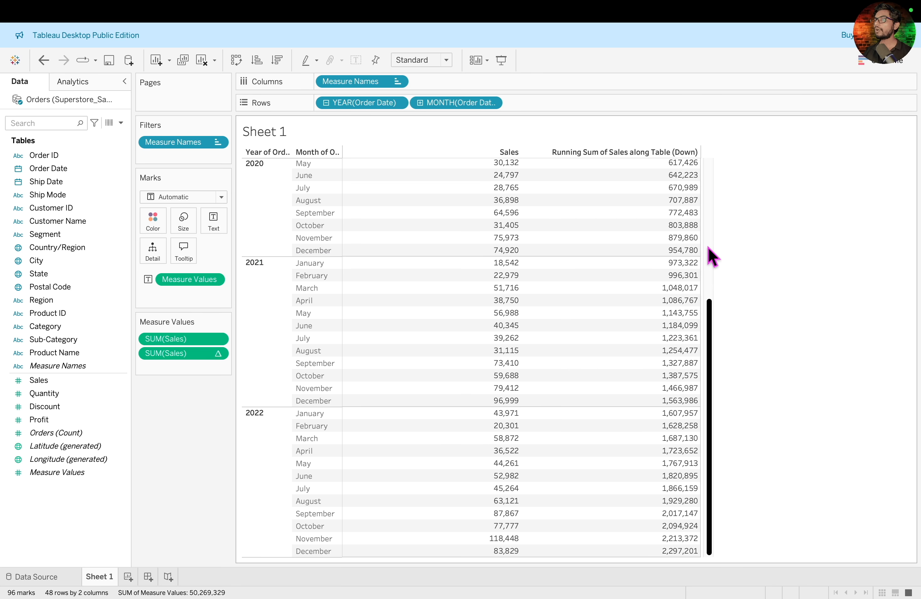
mouse_move(266, 537)
mouse_down()
mouse_move(506, 541)
mouse_move(718, 571)
mouse_move(720, 562)
mouse_up()
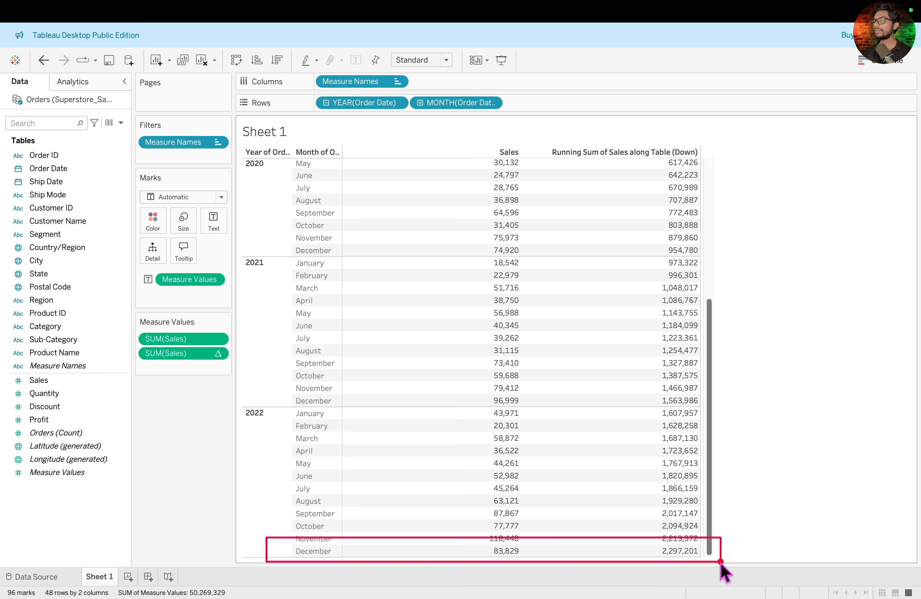
drag(233, 394, 297, 429)
mouse_move(803, 478)
mouse_down()
mouse_move(736, 539)
mouse_move(700, 550)
mouse_up()
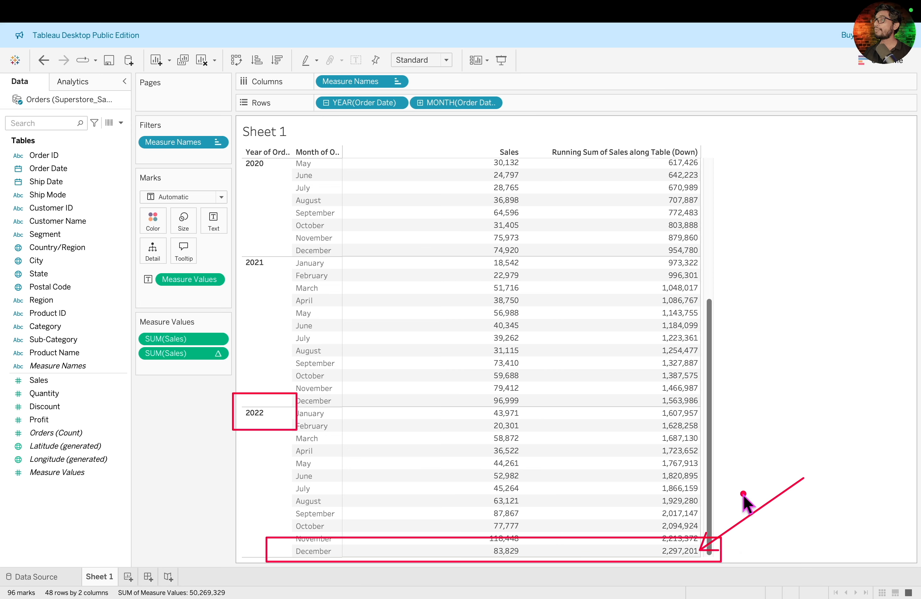
key(Escape)
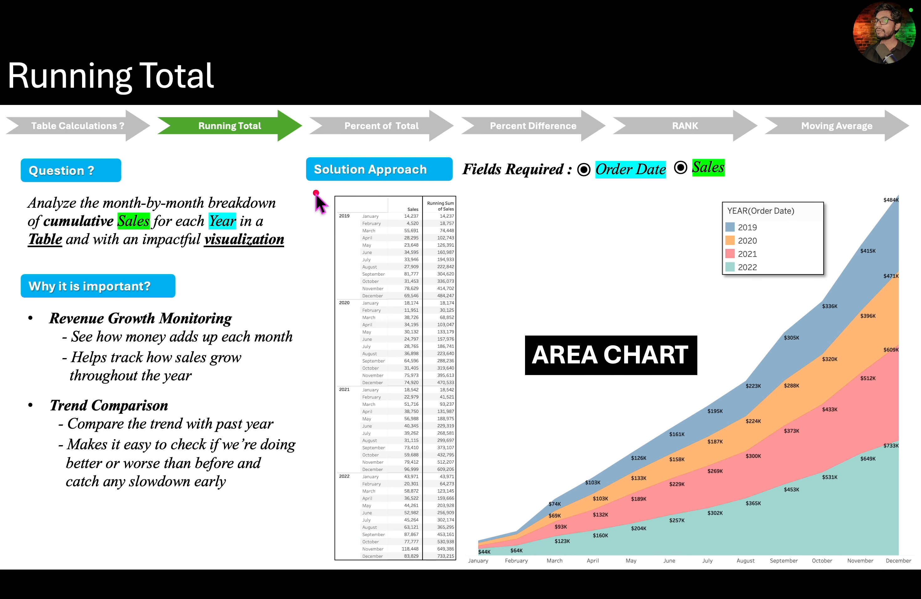
drag(315, 193, 485, 300)
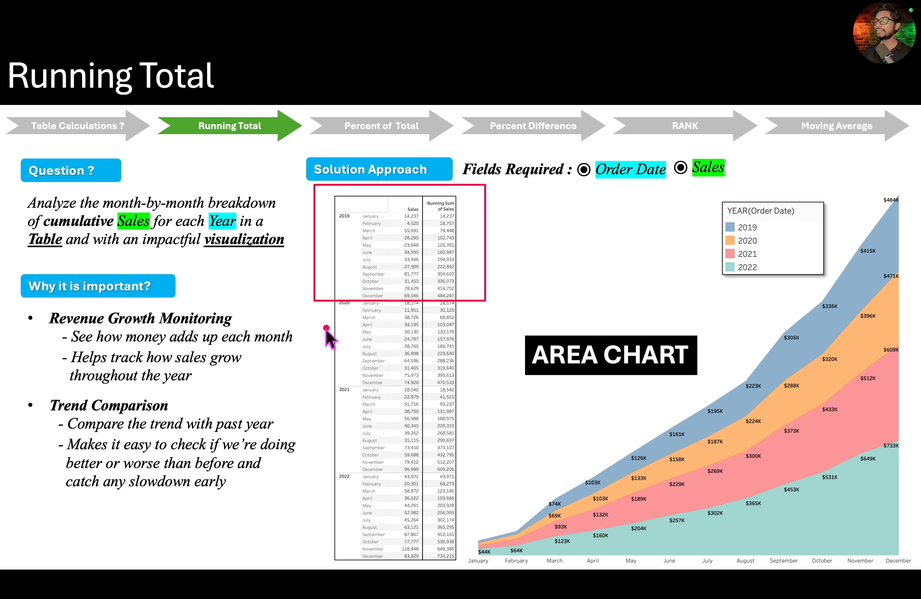
drag(306, 306, 487, 381)
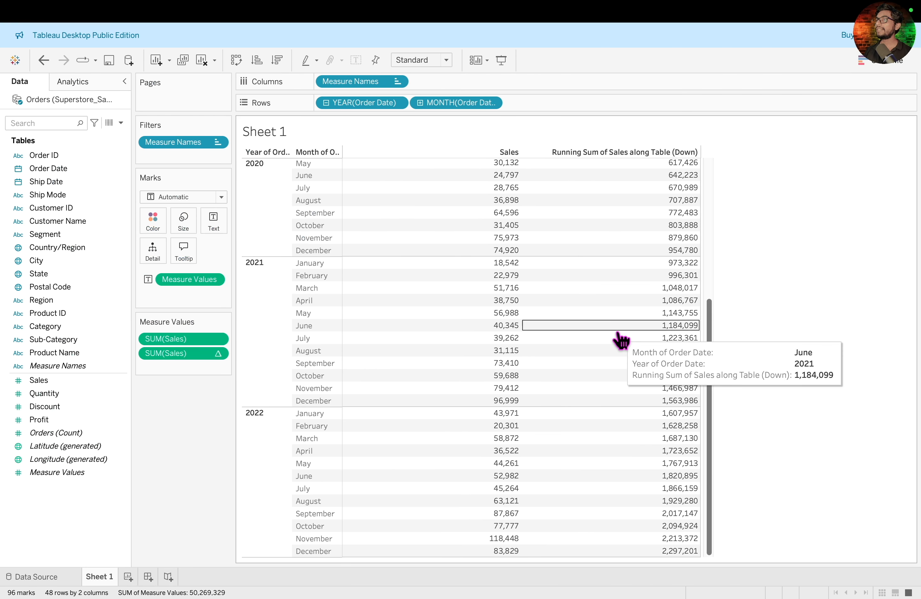
scroll(617, 335, up, 5)
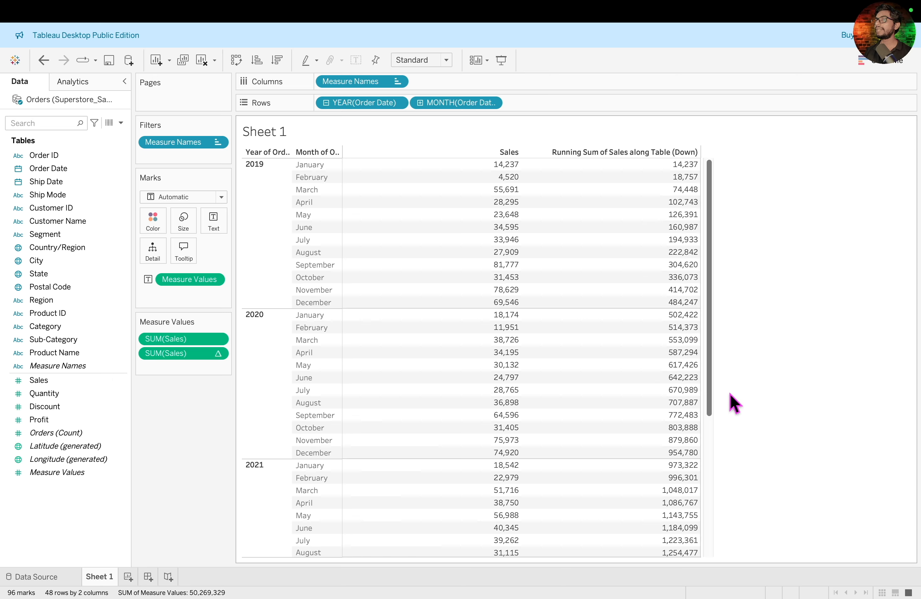
mouse_move(235, 139)
mouse_down()
mouse_move(705, 287)
mouse_move(738, 307)
mouse_up()
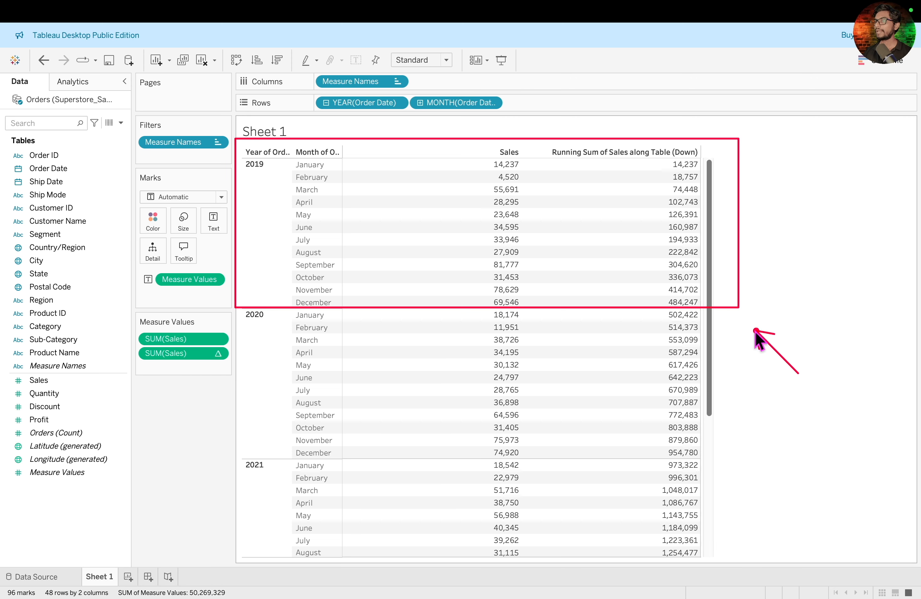
drag(798, 373, 727, 313)
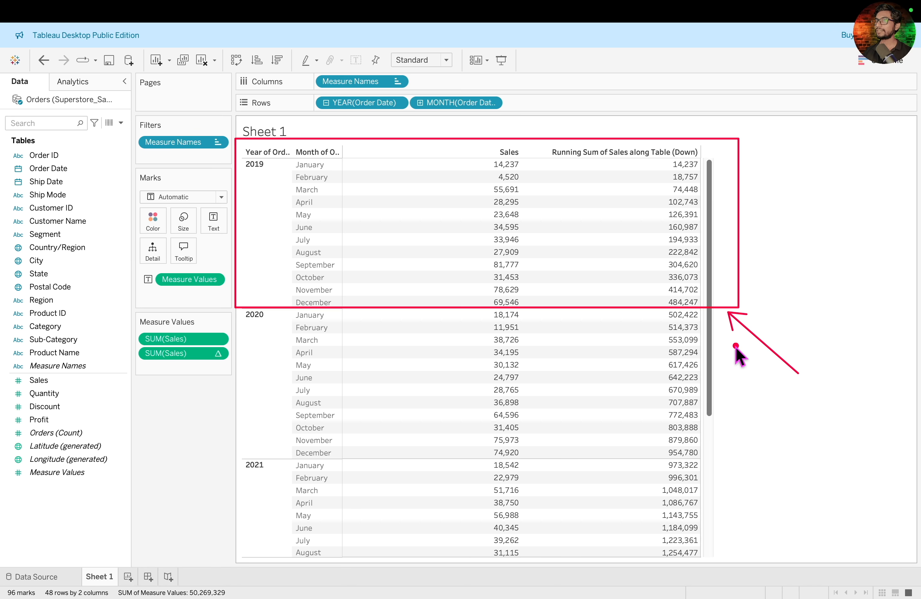
key(Escape)
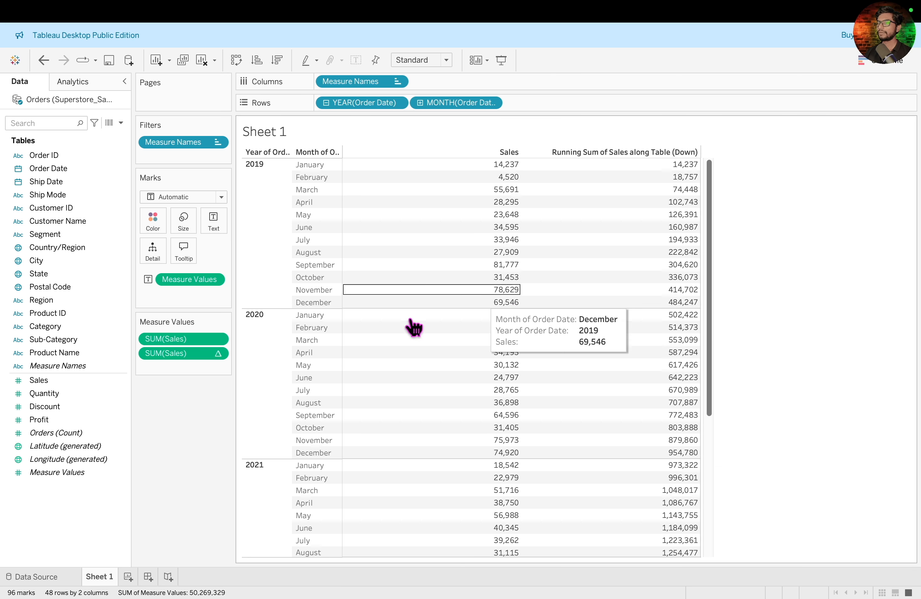
- Rename the worksheet as 1_RunningTotal_All
double_click(106, 576)
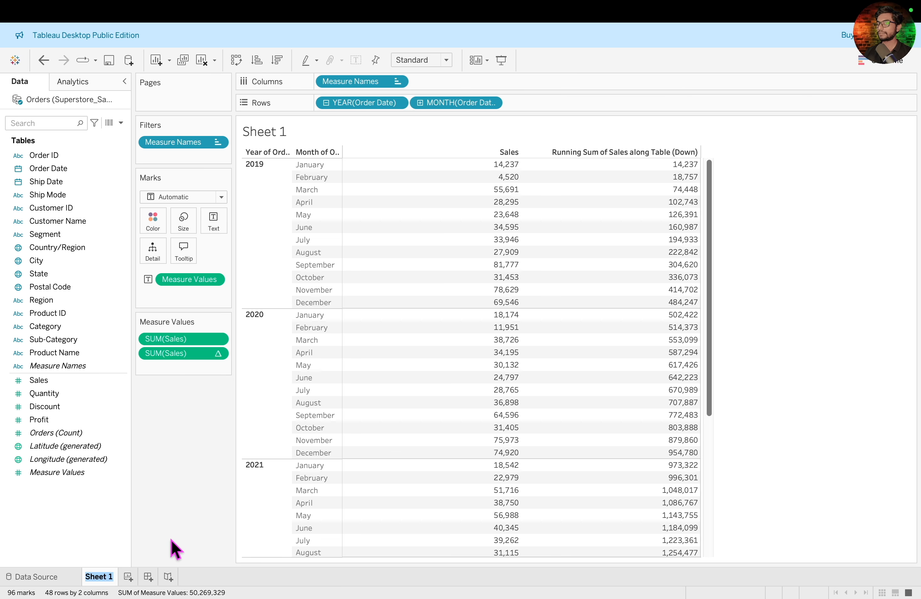
text(1_RunningTotal_All)
key(Return)
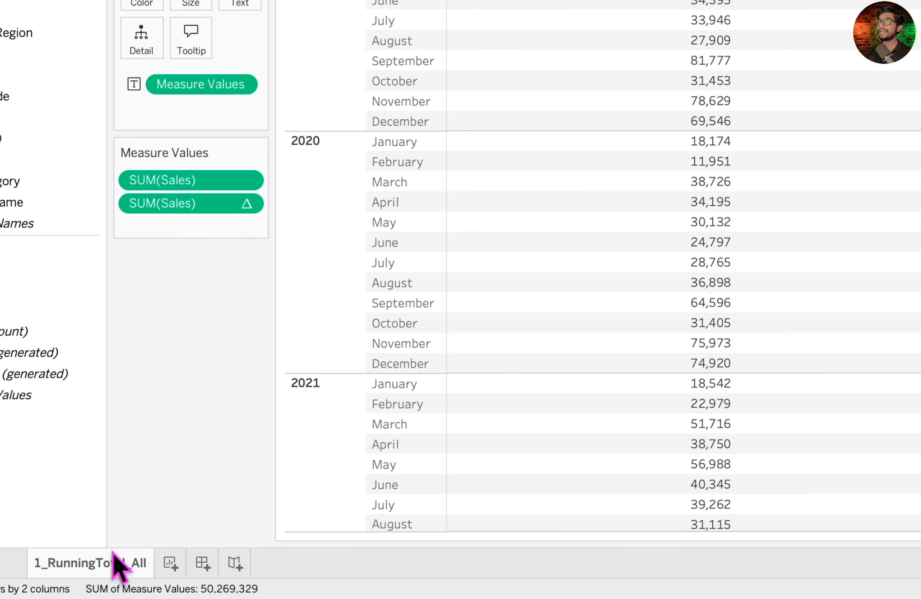
- Duplicate the 1_RunningTotal_All worksheet and remove both Sales measures from the copy
mouse_move(110, 565)
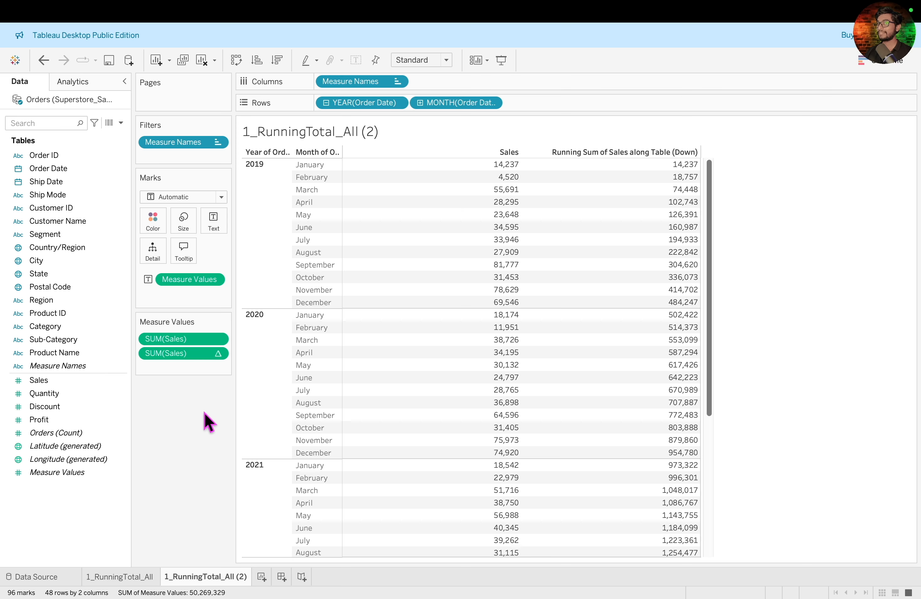
drag(194, 339, 195, 384)
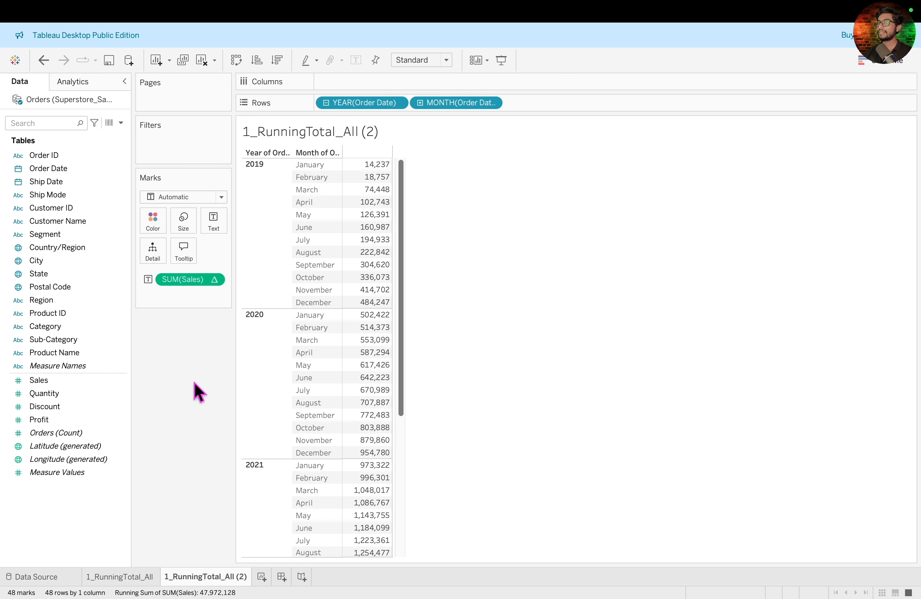
drag(194, 283, 194, 350)
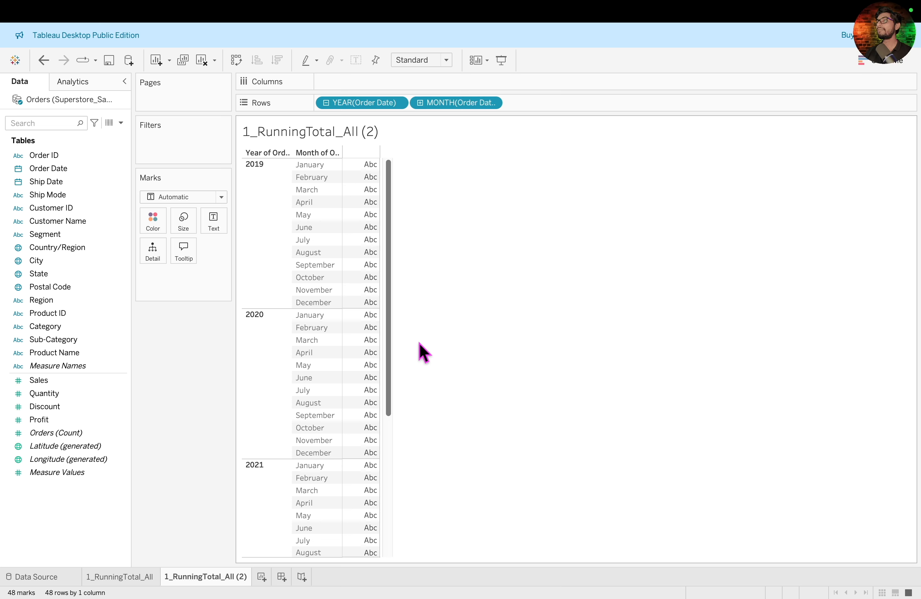
- Create a calculated field named Index that uses the INDEX function
right_click(60, 514)
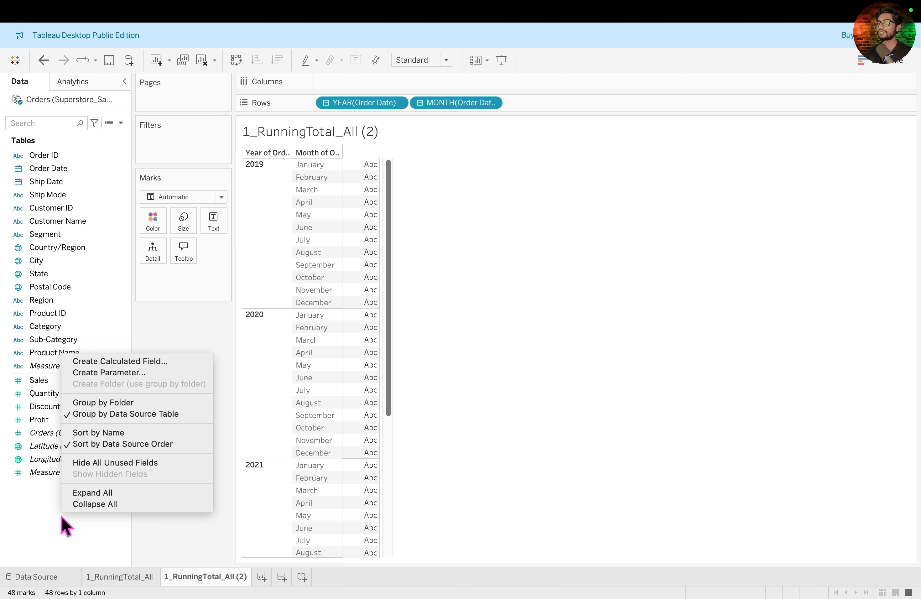
click(127, 359)
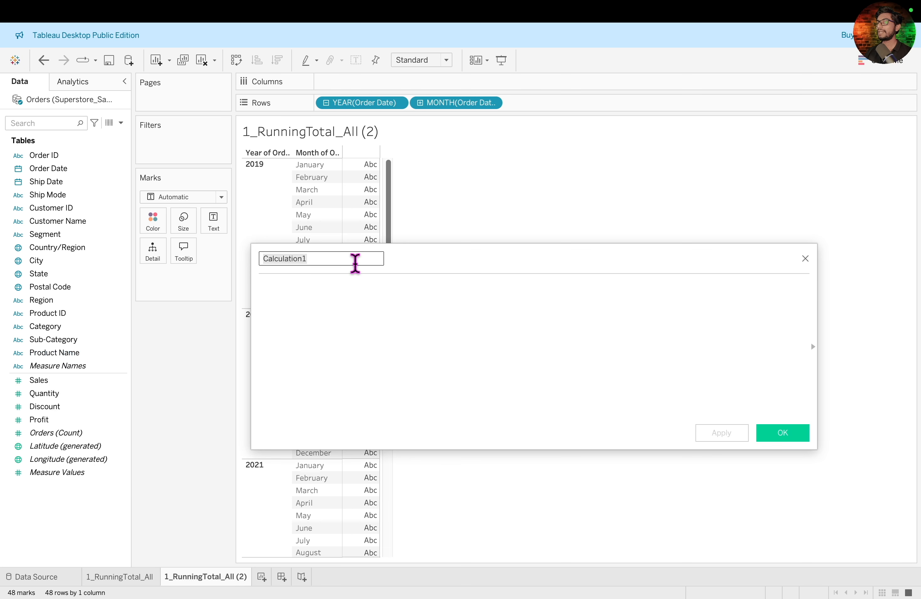
click(355, 261)
key(super+a)
key(BackSpace)
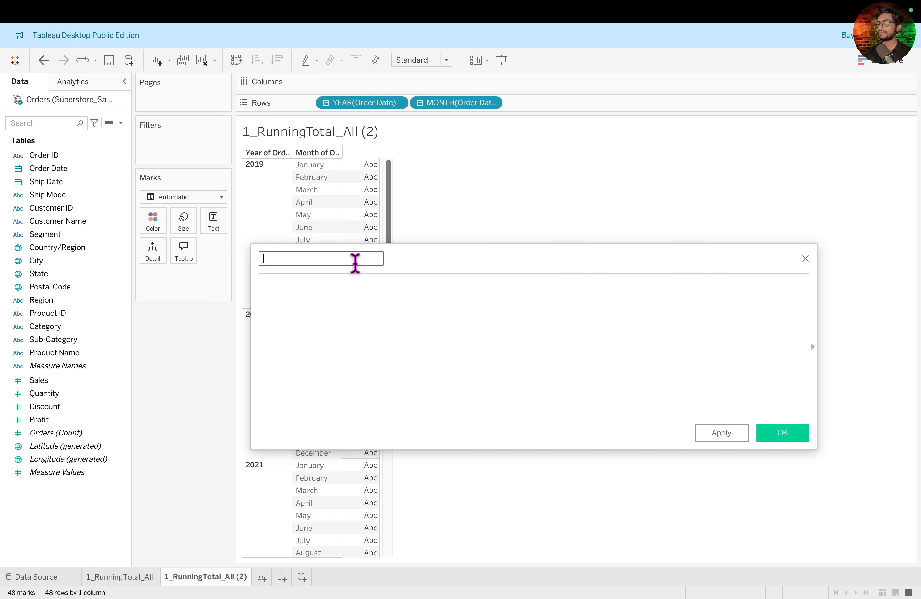
text(Index)
click(302, 290)
text(I)
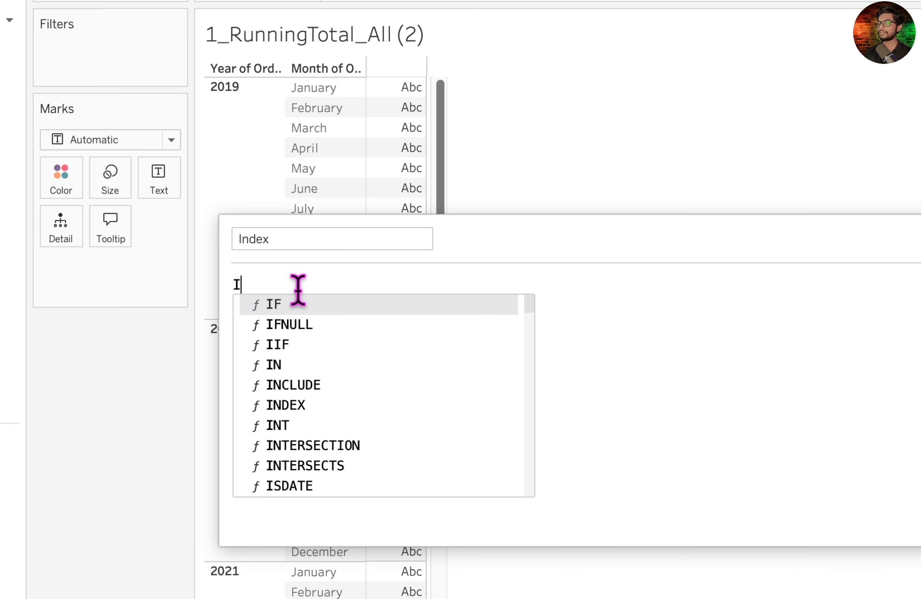
text(nde)
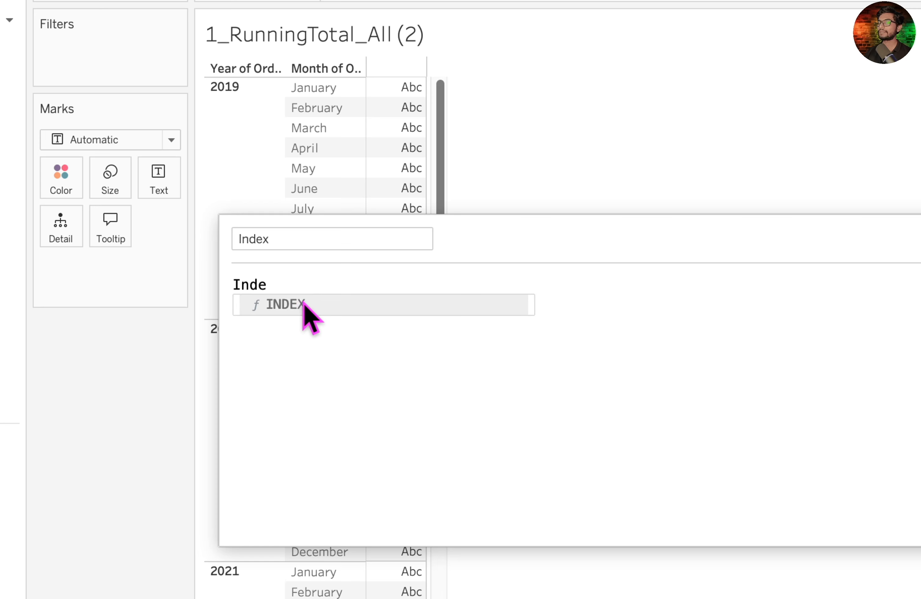
click(302, 303)
click(783, 433)
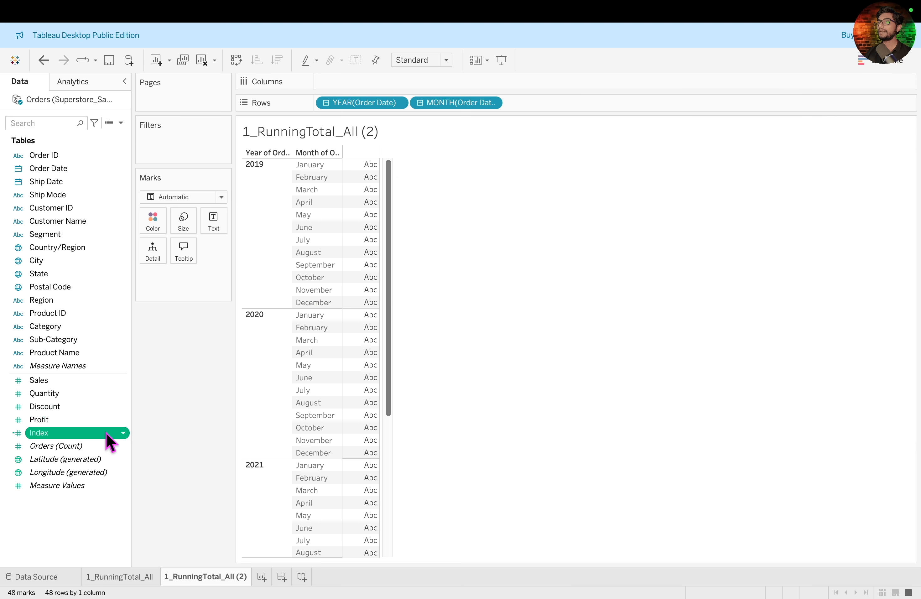
- Add the Index field as the table's values and review its numbering down to December 2022
drag(114, 431, 365, 358)
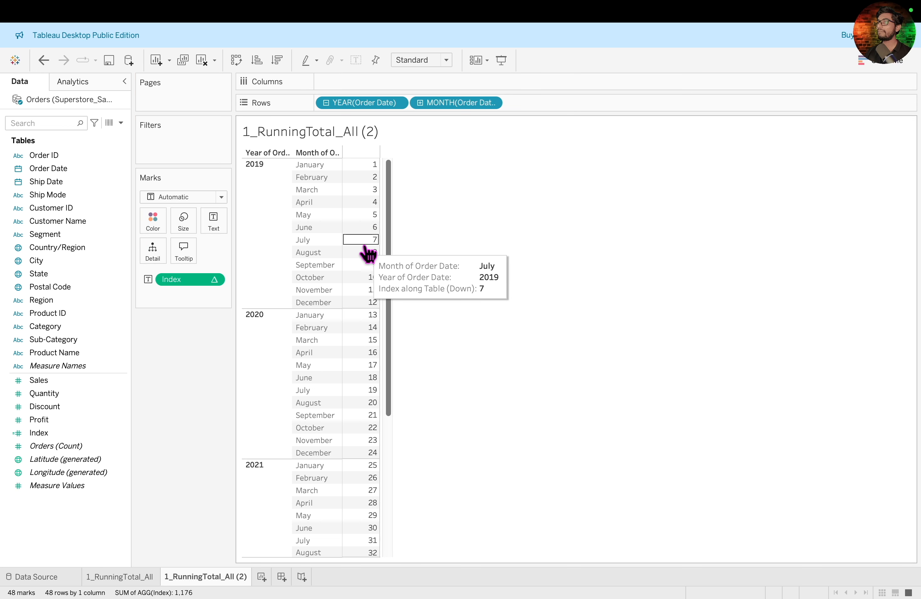
mouse_move(358, 317)
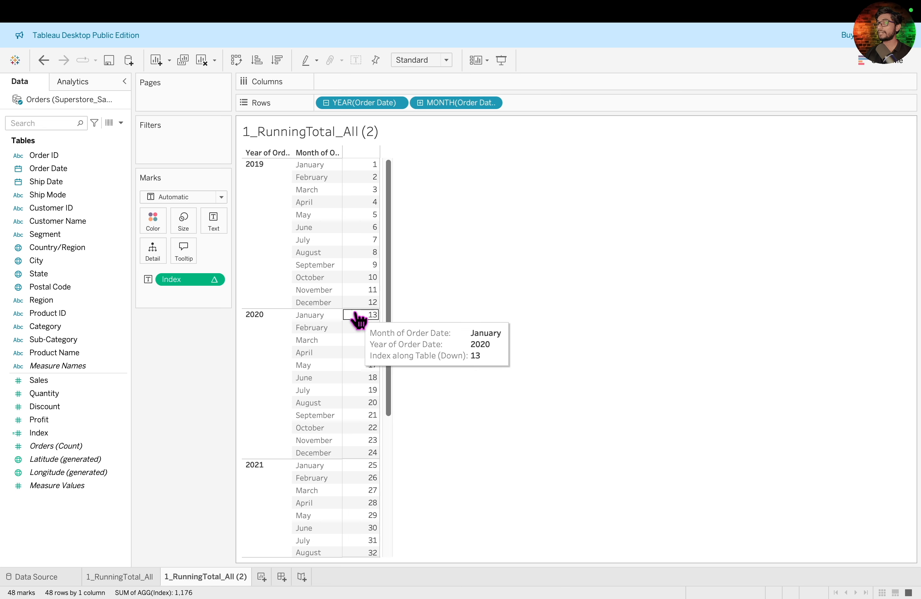
scroll(371, 317, down, 5)
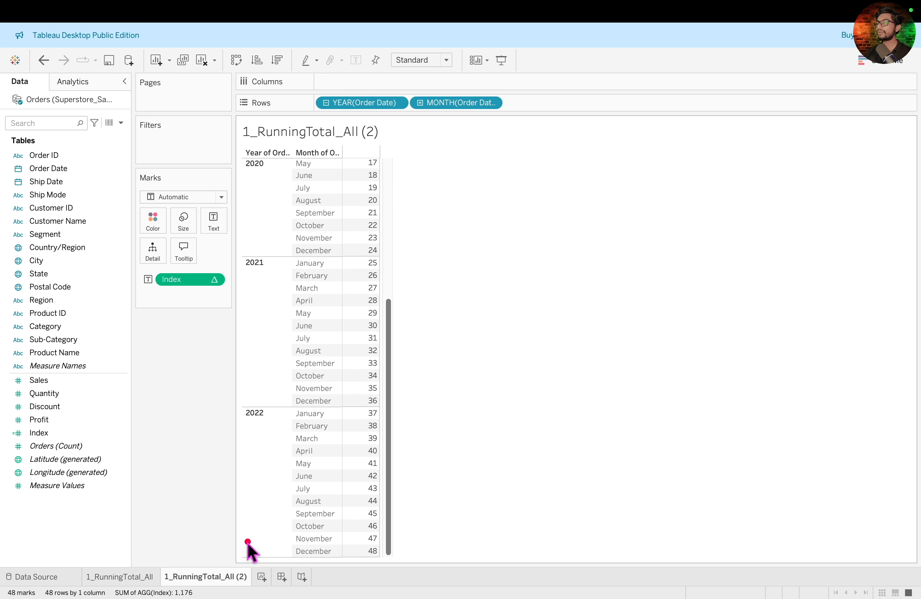
drag(247, 542, 397, 558)
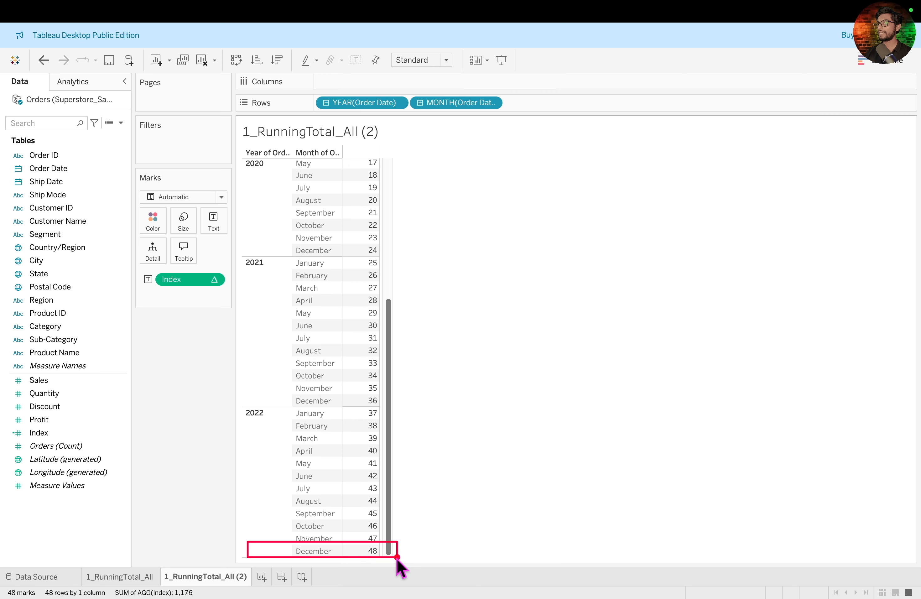
key(Escape)
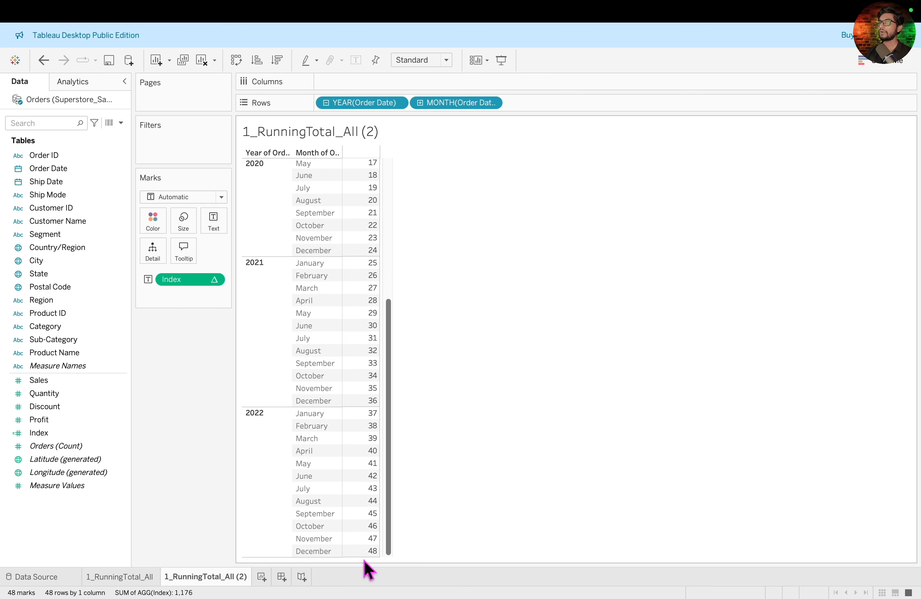
- Rename the duplicated worksheet as 1_Index_for_Addressing
double_click(203, 577)
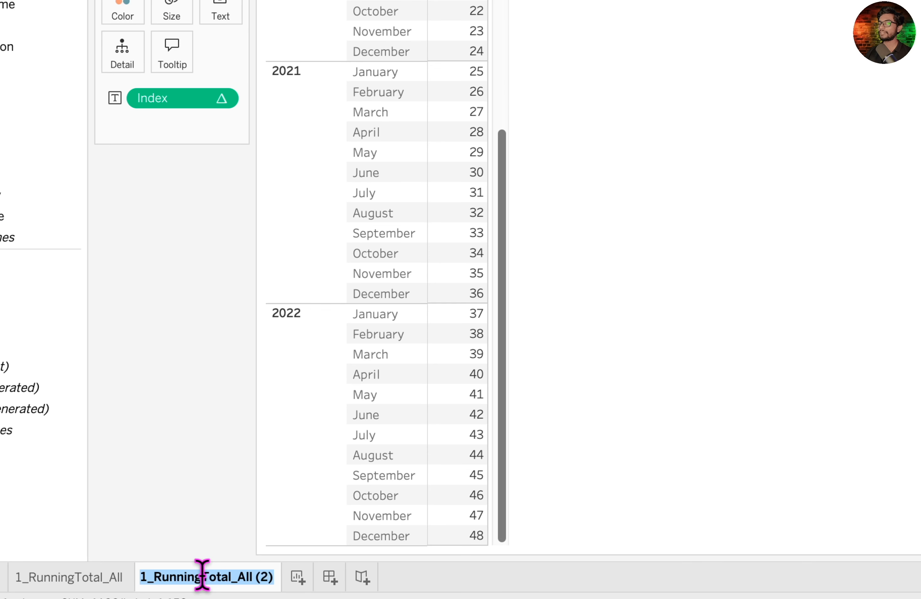
text(1_Index_for_Addressing)
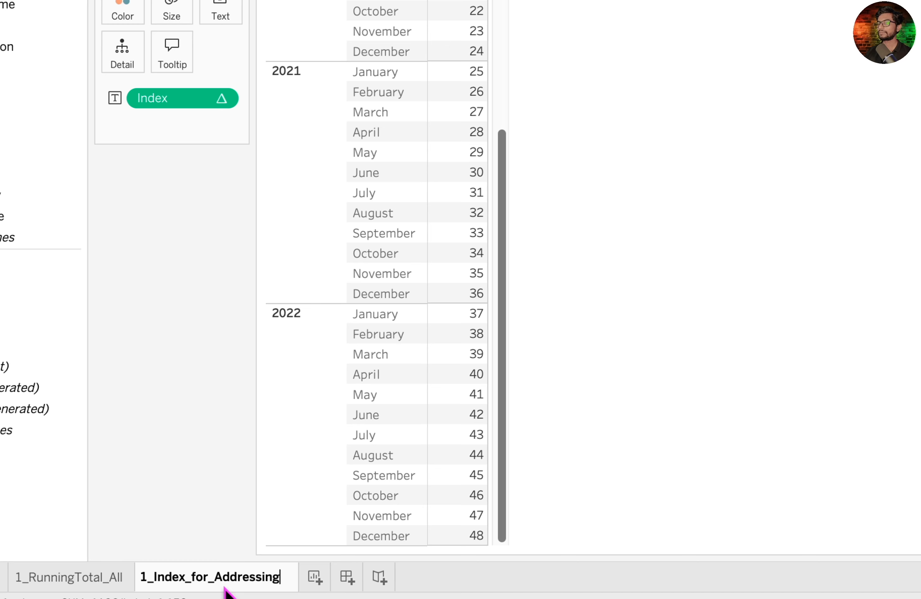
key(Return)
scroll(362, 237, up, 3)
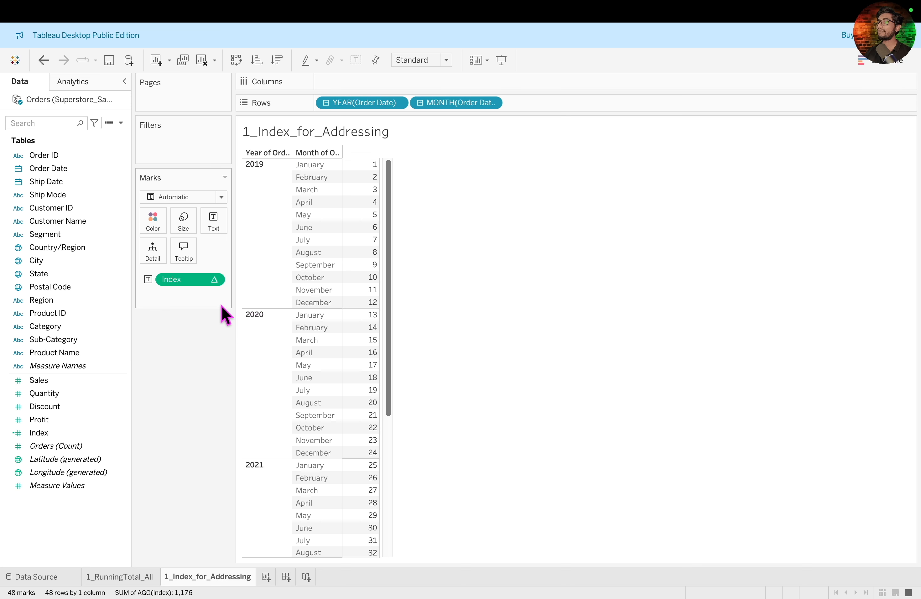
- Examine how the Index calculation addresses individual rows, comparing the May and June 2019 values
mouse_move(134, 263)
mouse_down()
mouse_move(248, 305)
mouse_move(248, 297)
mouse_up()
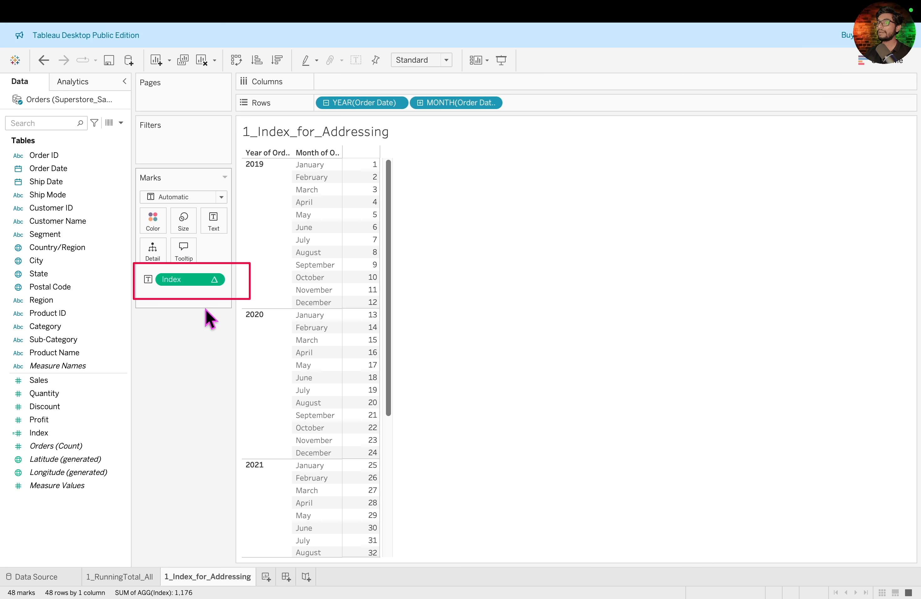
drag(253, 221, 404, 234)
drag(470, 304, 396, 236)
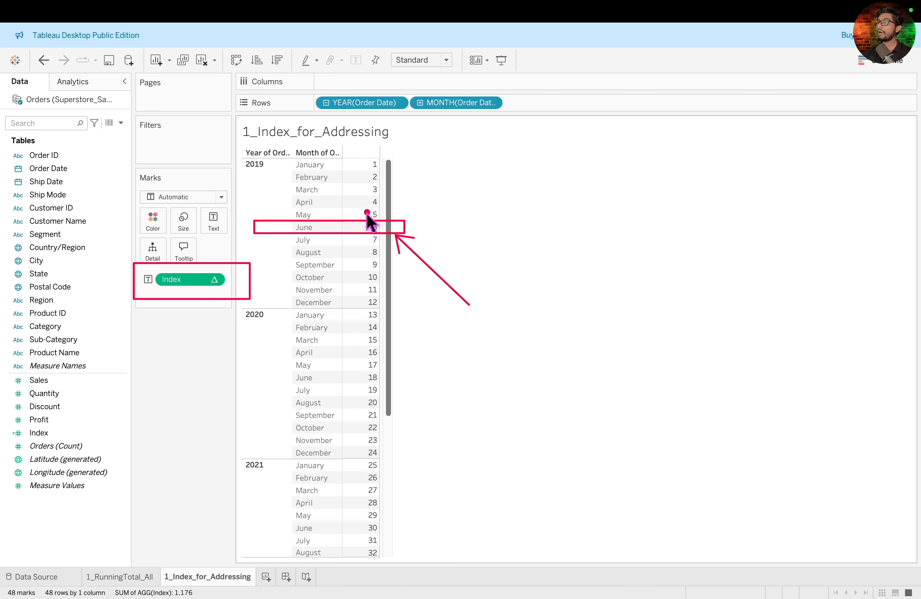
mouse_move(499, 145)
mouse_down()
mouse_move(411, 196)
mouse_move(393, 219)
mouse_move(383, 215)
mouse_up()
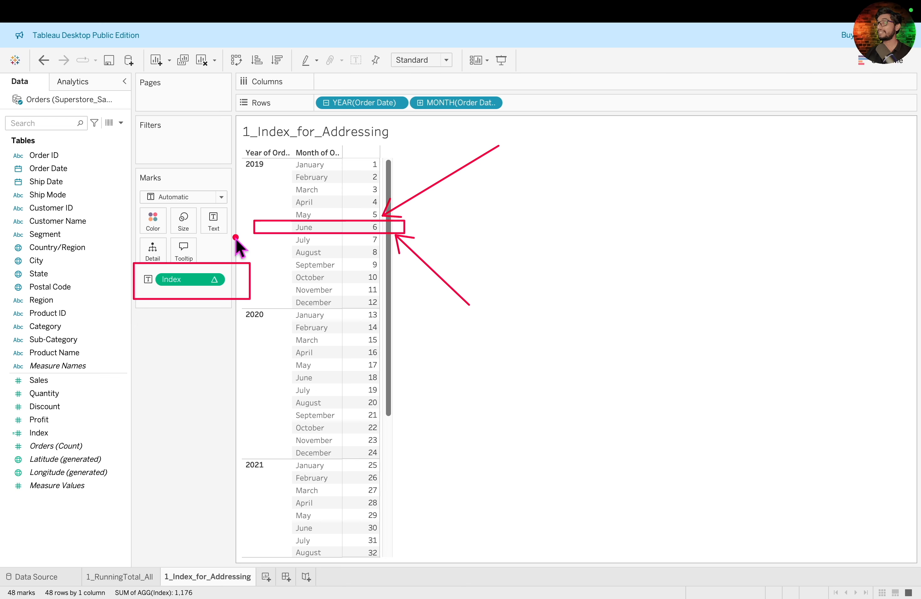
key(Escape)
key(ctrl+a)
- Examine the year panes of 2019, 2020 and 2021 against the whole table, including the boundary between 2019 and 2020
mouse_move(418, 159)
mouse_down()
mouse_move(420, 345)
mouse_move(406, 555)
mouse_up()
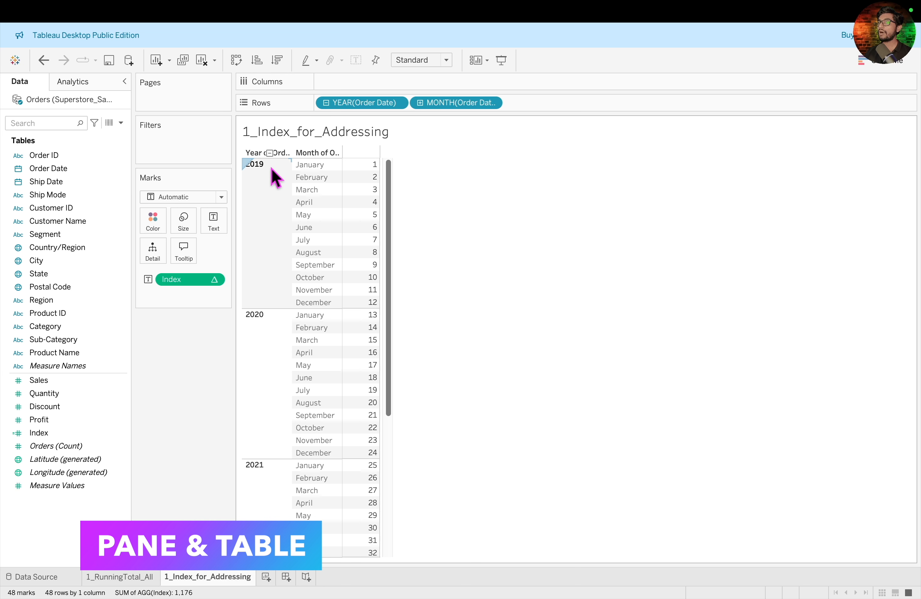
mouse_move(234, 151)
mouse_down()
mouse_move(371, 230)
mouse_move(410, 308)
mouse_up()
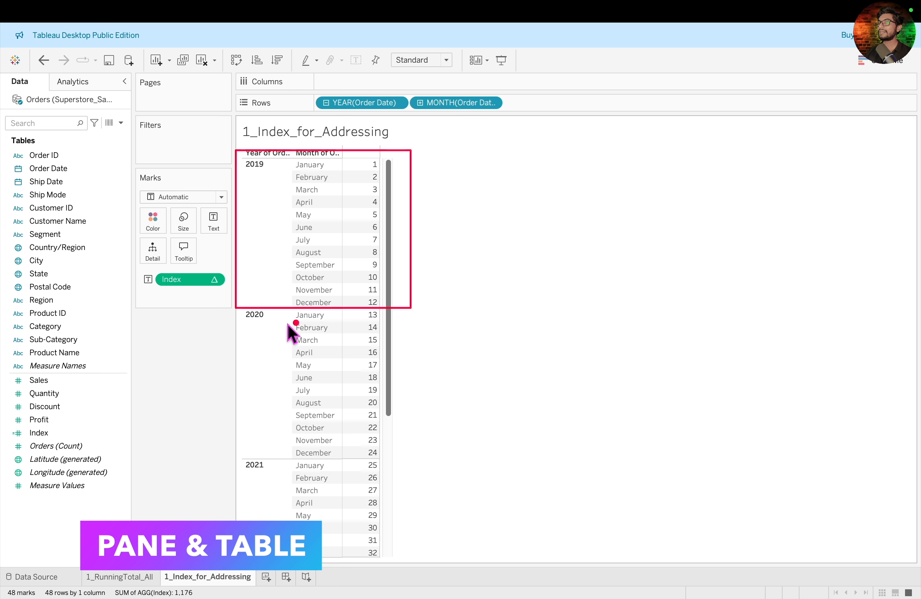
mouse_move(233, 311)
mouse_down()
mouse_move(389, 389)
mouse_move(444, 461)
mouse_up()
drag(230, 465, 437, 580)
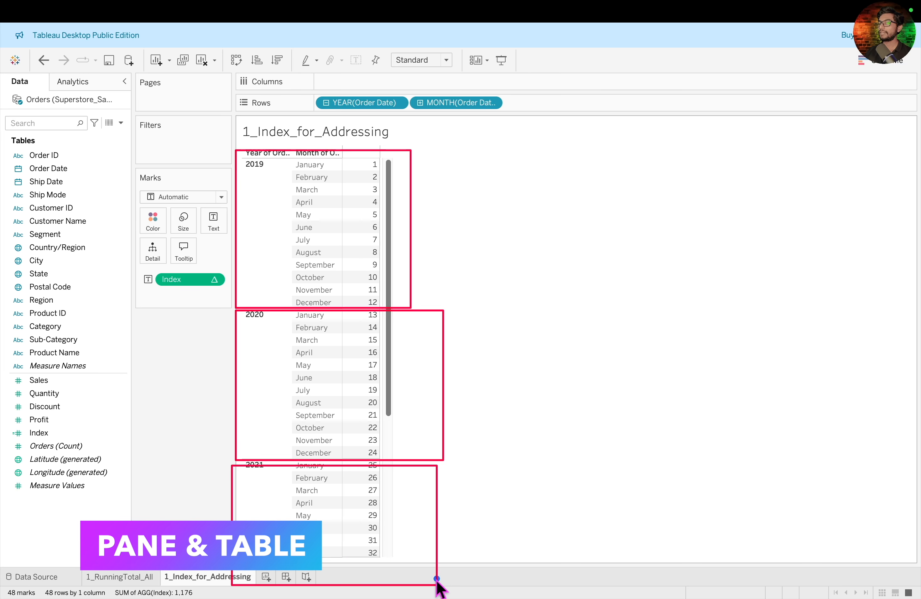
mouse_move(231, 110)
mouse_down()
mouse_move(313, 202)
mouse_move(540, 572)
mouse_move(540, 597)
mouse_up()
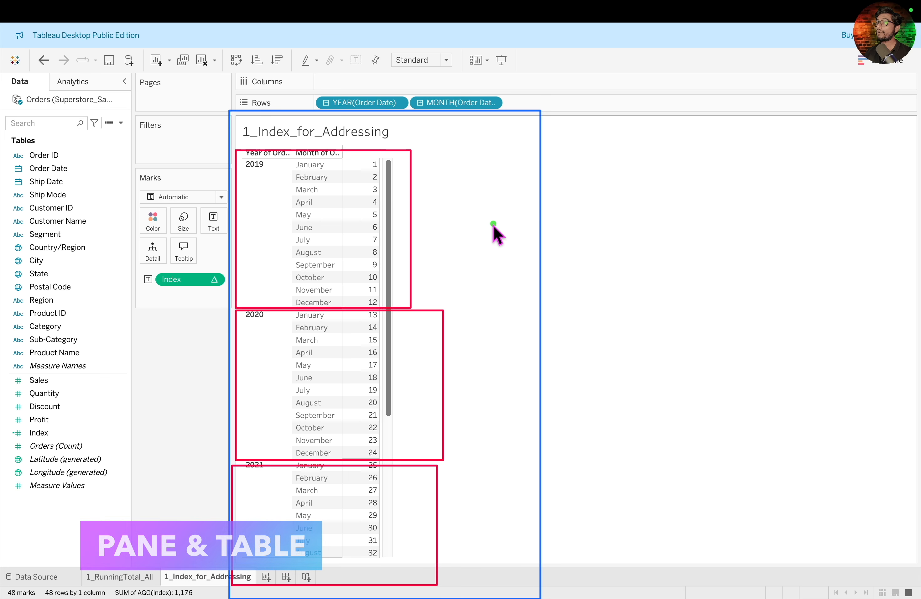
mouse_move(549, 202)
mouse_down()
mouse_move(438, 251)
mouse_move(416, 250)
mouse_up()
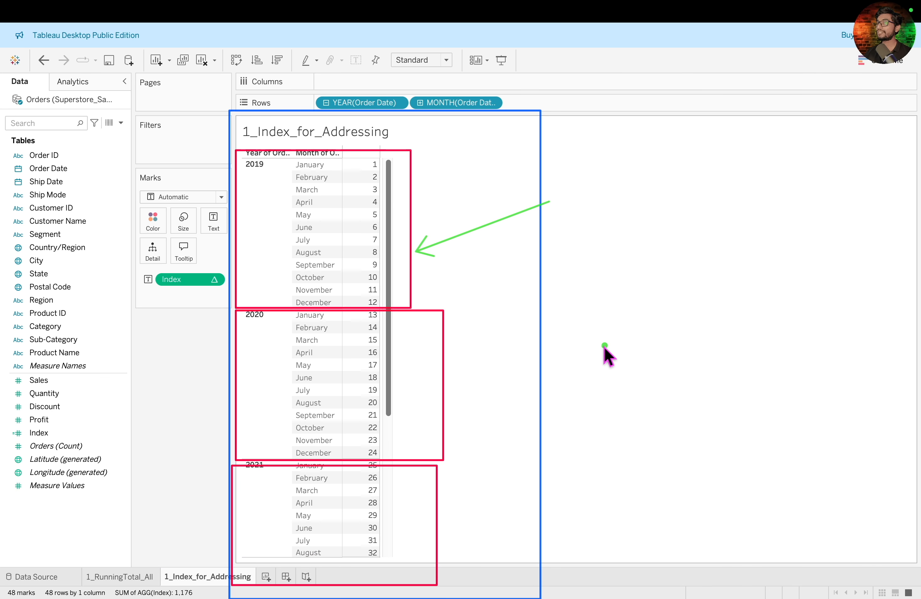
mouse_move(608, 351)
mouse_down()
mouse_move(504, 384)
mouse_move(462, 388)
mouse_up()
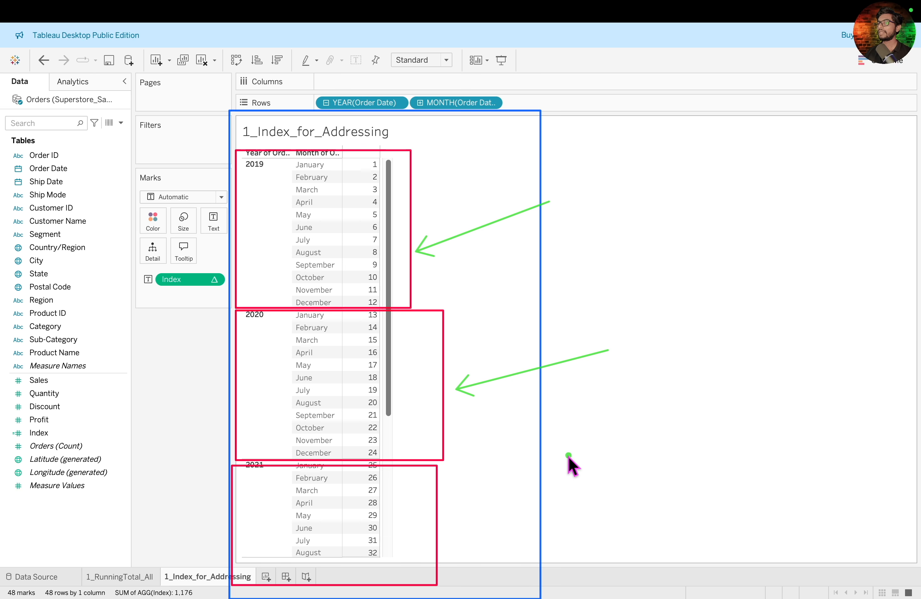
mouse_move(601, 505)
mouse_down()
mouse_move(456, 541)
mouse_move(469, 539)
mouse_up()
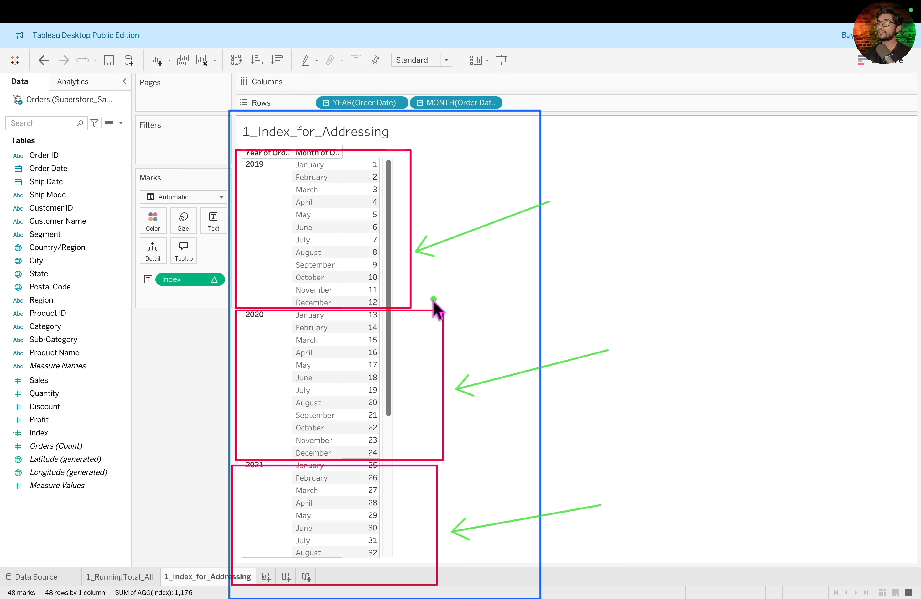
drag(434, 296, 414, 319)
mouse_move(416, 300)
mouse_down()
mouse_move(435, 317)
mouse_move(425, 323)
mouse_move(439, 306)
mouse_up()
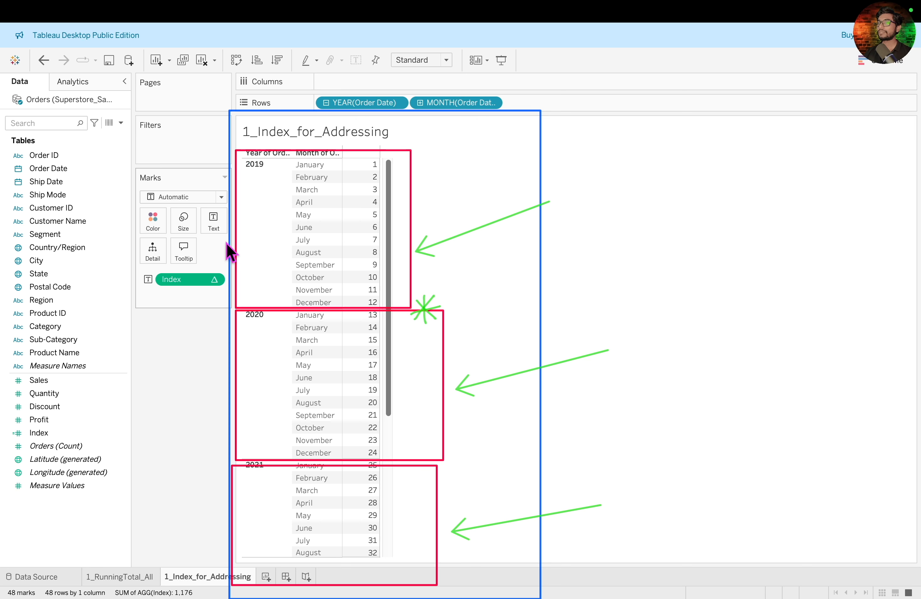
- Set the Index table calculation to compute using Pane (down) and check the 2019 and 2020 numbering
click(208, 282)
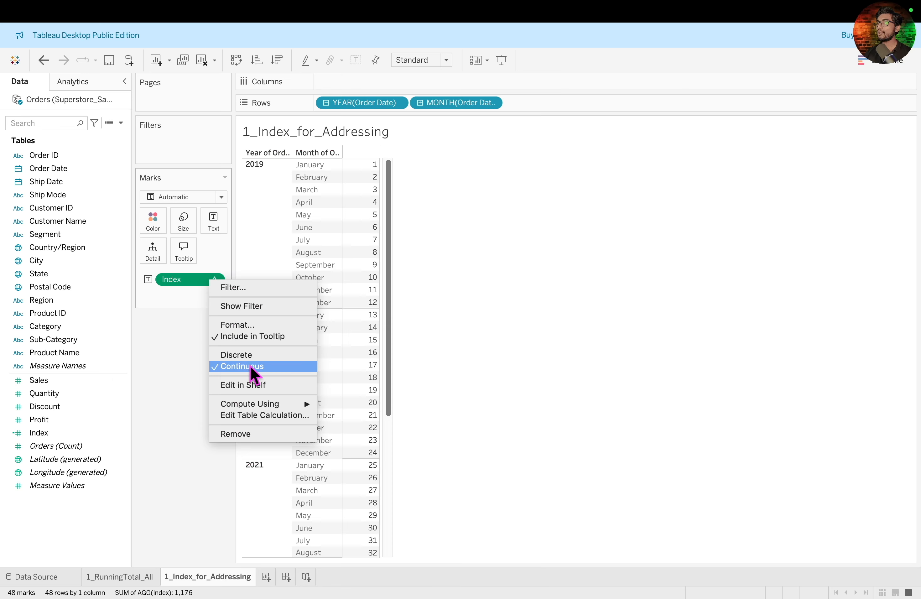
mouse_move(272, 406)
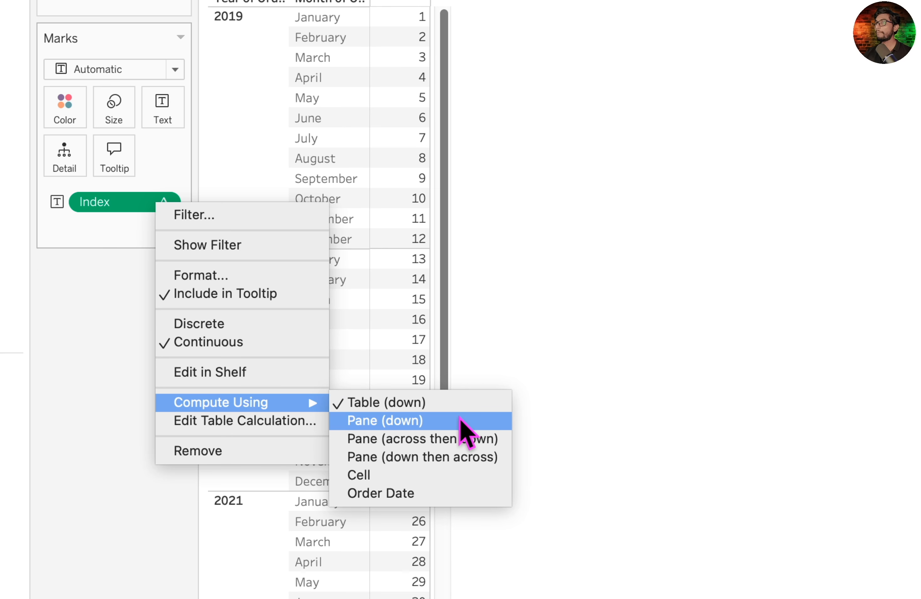
click(460, 418)
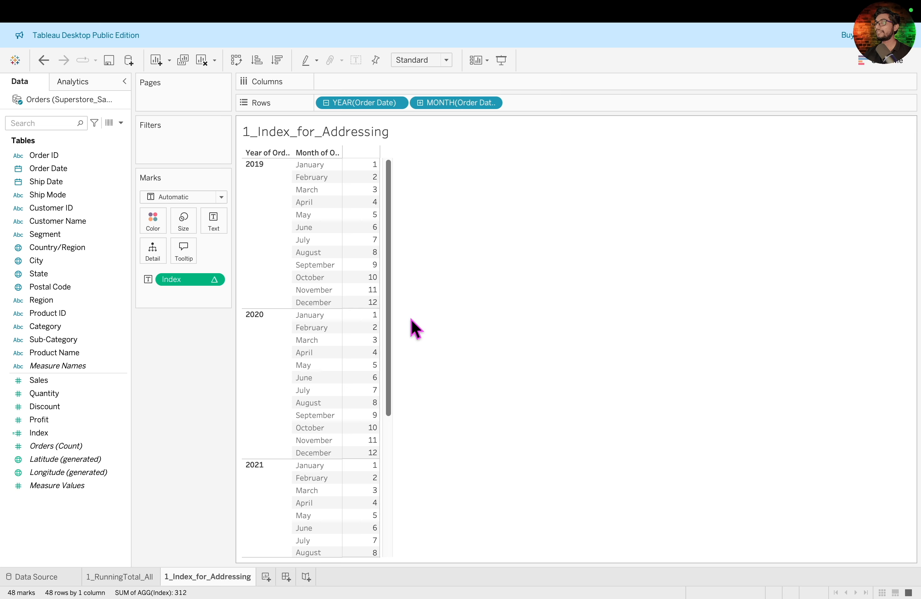
mouse_move(347, 145)
mouse_down()
mouse_move(411, 283)
mouse_move(402, 308)
mouse_up()
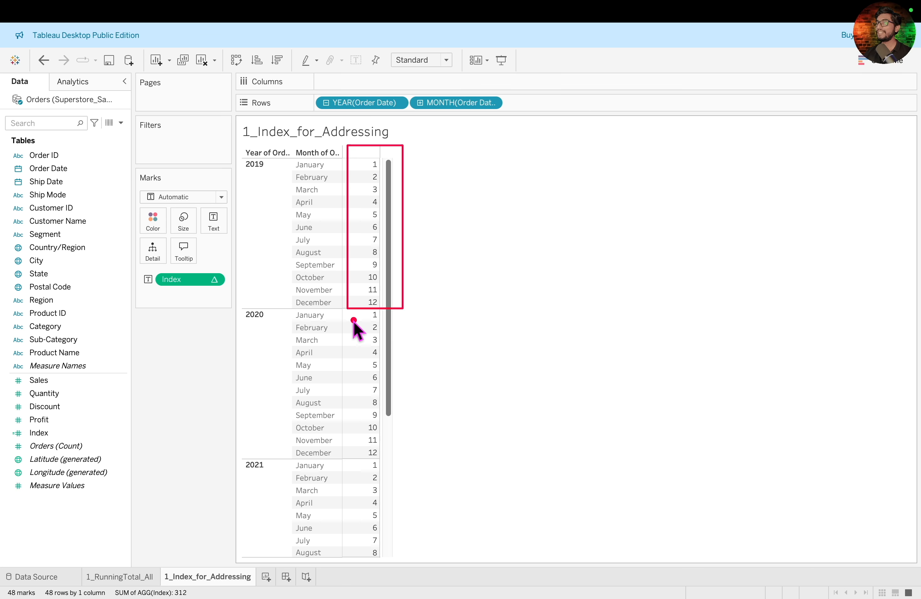
mouse_move(346, 310)
mouse_down()
mouse_move(422, 445)
mouse_move(419, 461)
mouse_move(420, 440)
mouse_up()
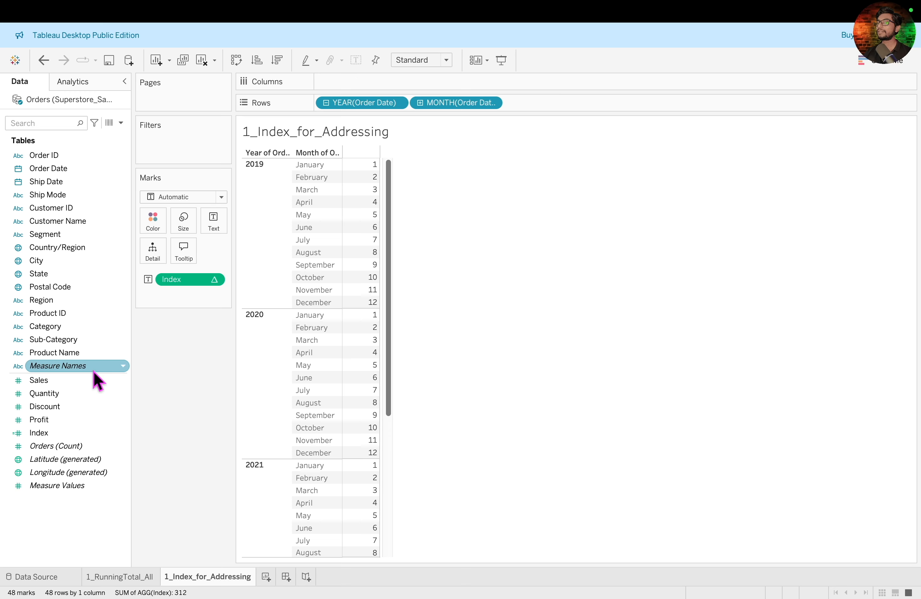
- Add Sales to the table beside Index, apply the Running Total quick table calculation to it and review the resulting column
mouse_move(77, 380)
mouse_down()
mouse_move(430, 297)
mouse_move(361, 299)
mouse_up()
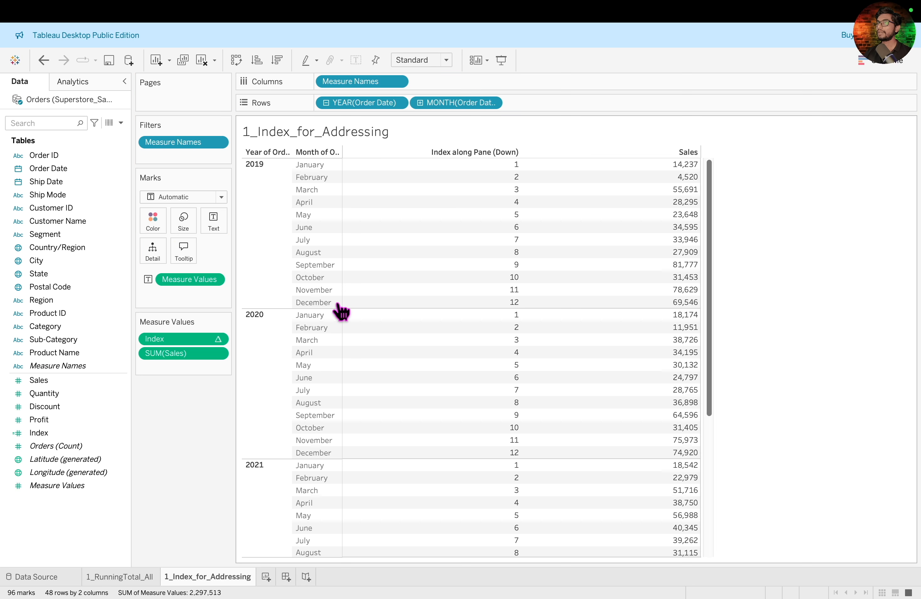
right_click(214, 354)
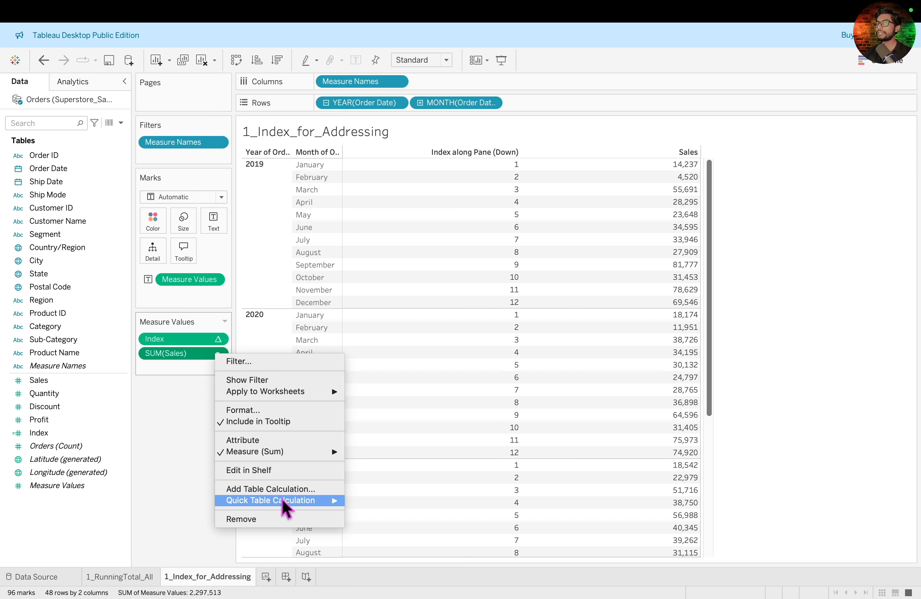
mouse_move(285, 502)
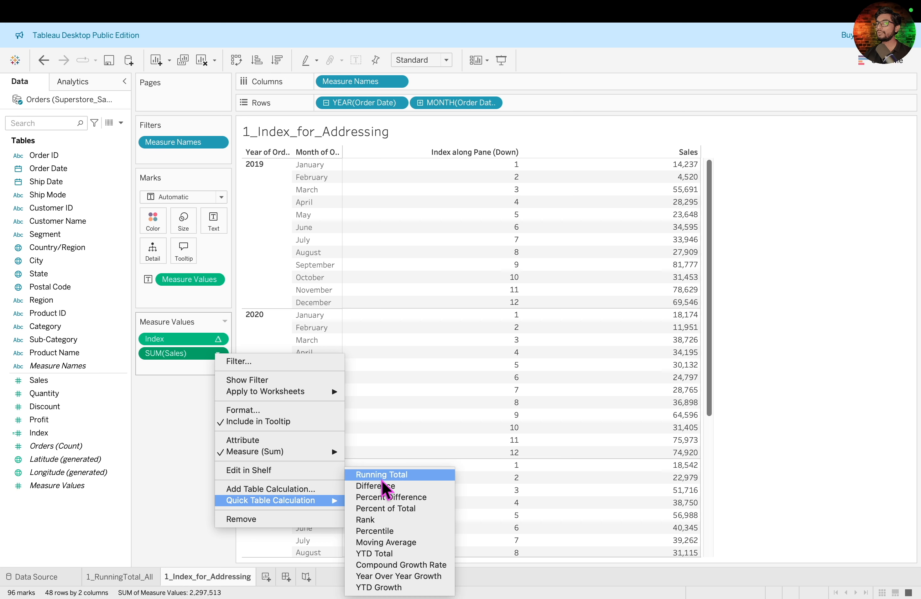
click(389, 475)
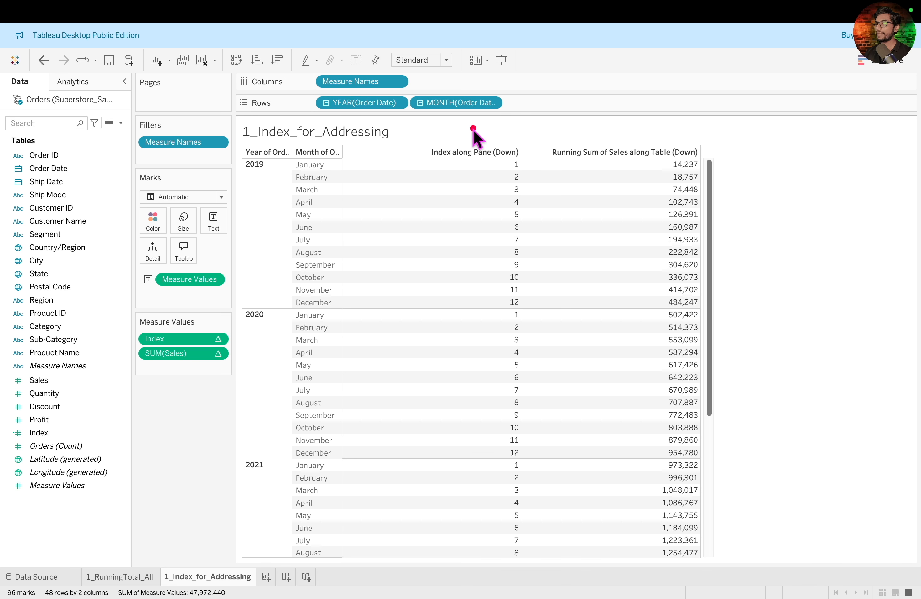
mouse_move(547, 132)
mouse_down()
mouse_move(721, 431)
mouse_move(765, 558)
mouse_up()
drag(797, 134, 808, 413)
drag(796, 537, 795, 556)
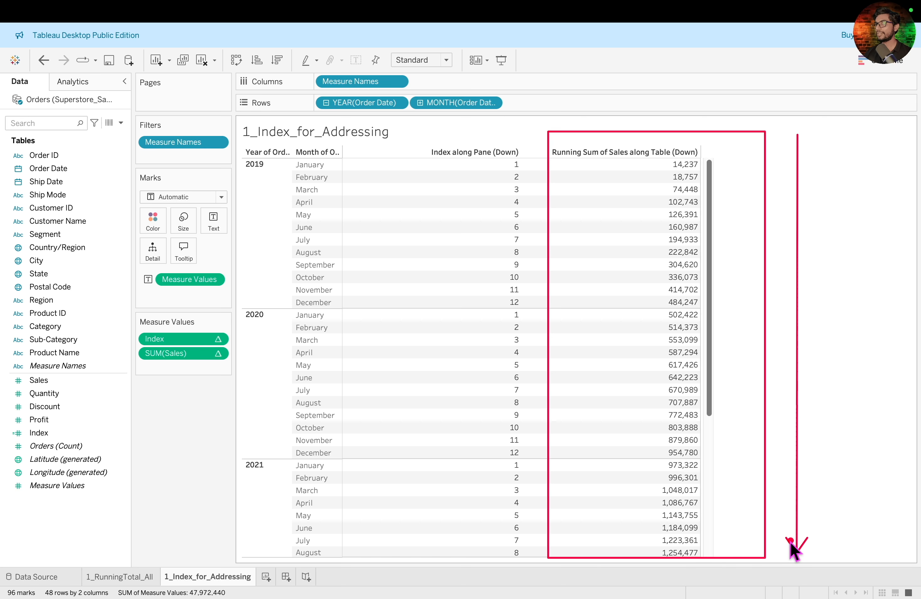
- Set the Sales running total to compute using Pane (down) and check the December 2019 and January 2020 rows
right_click(217, 353)
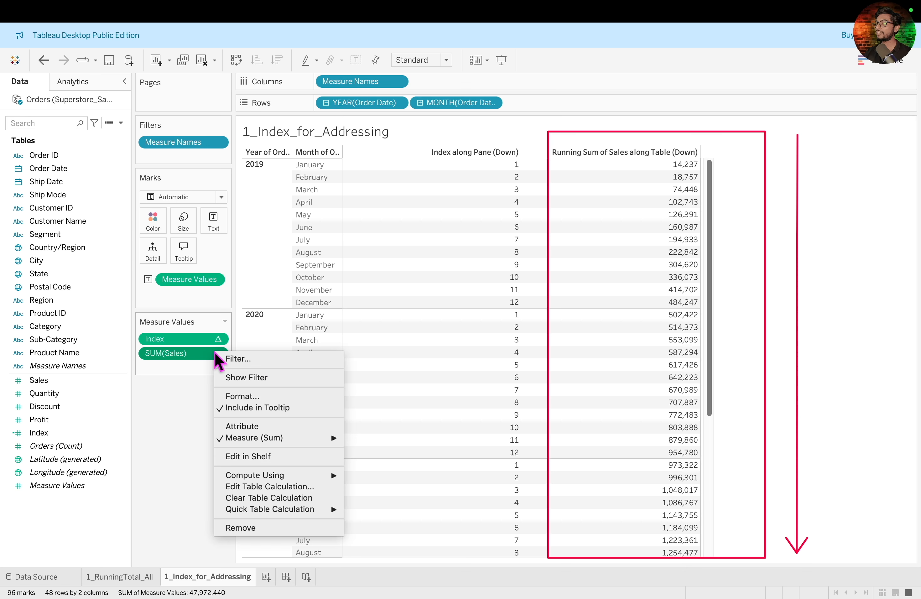
mouse_move(291, 478)
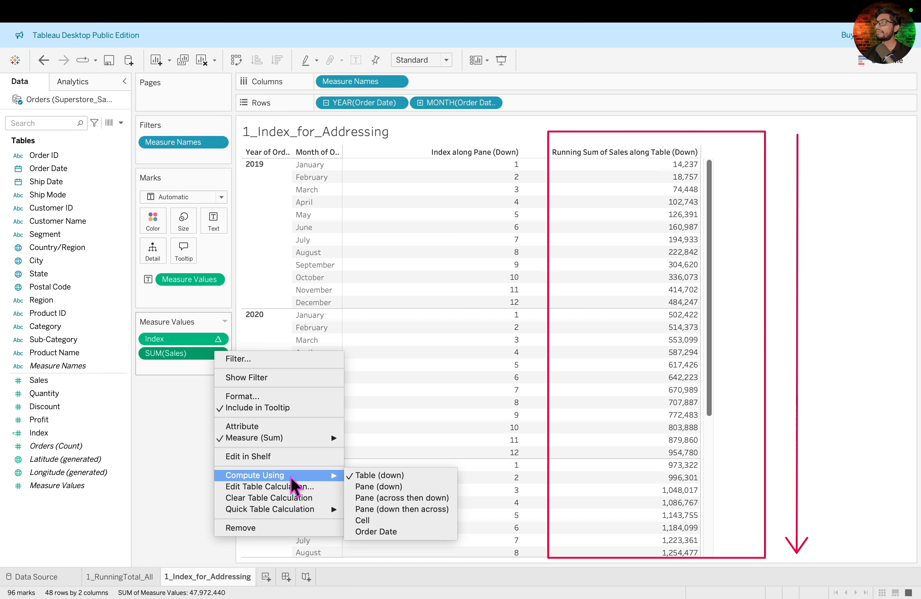
click(419, 486)
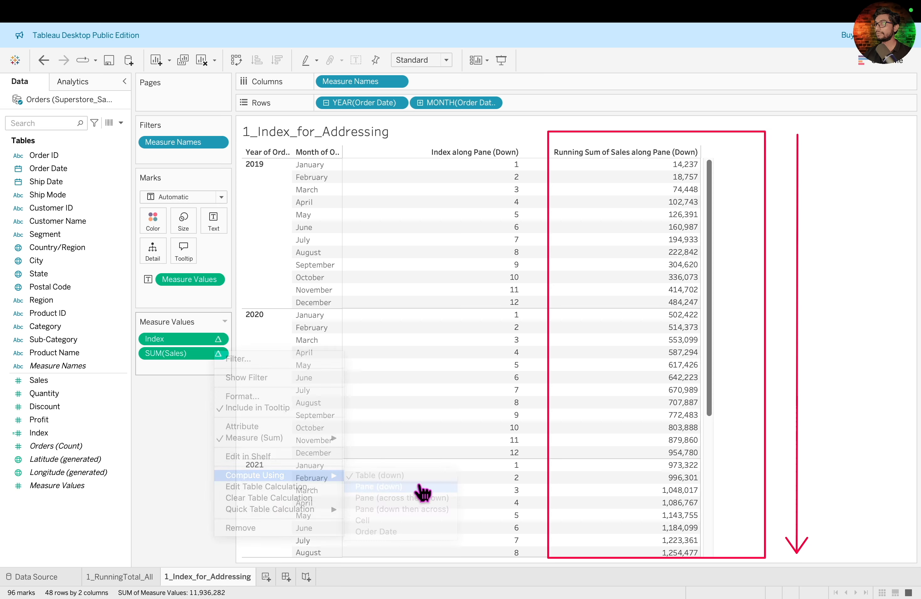
mouse_move(551, 139)
mouse_down()
mouse_move(654, 222)
mouse_move(728, 308)
mouse_up()
drag(790, 382, 707, 315)
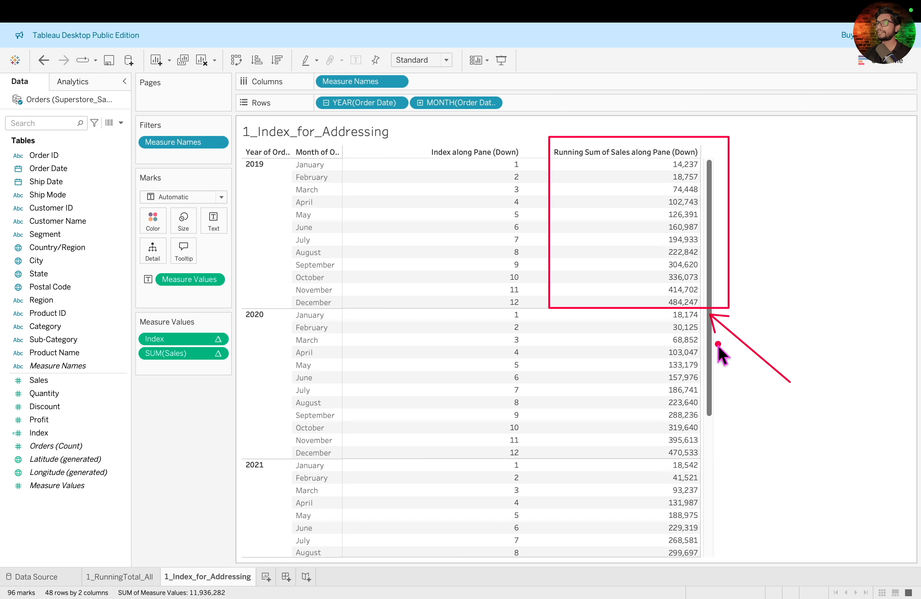
mouse_move(281, 296)
mouse_down()
mouse_move(352, 307)
mouse_move(746, 307)
mouse_up()
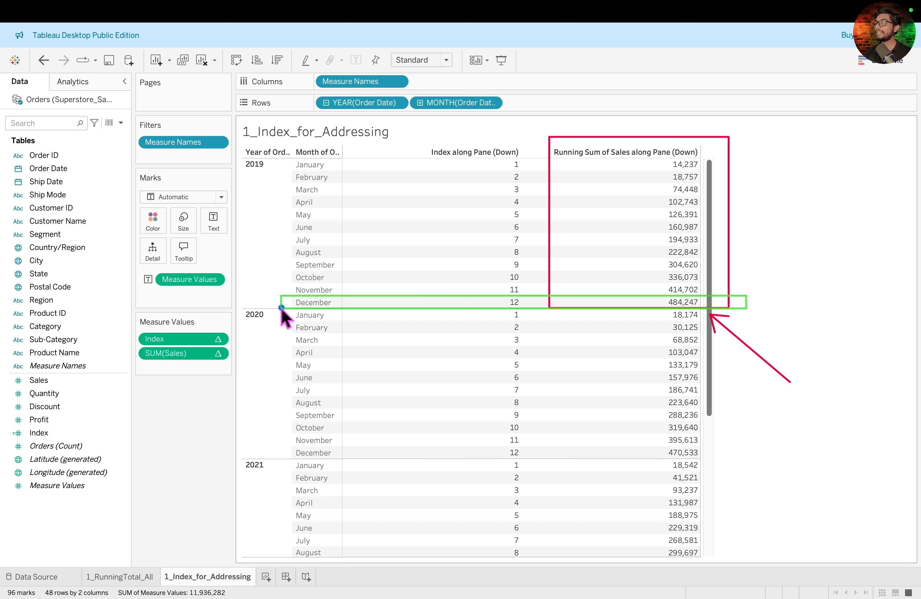
mouse_move(281, 307)
mouse_down()
mouse_move(343, 320)
mouse_move(756, 321)
mouse_up()
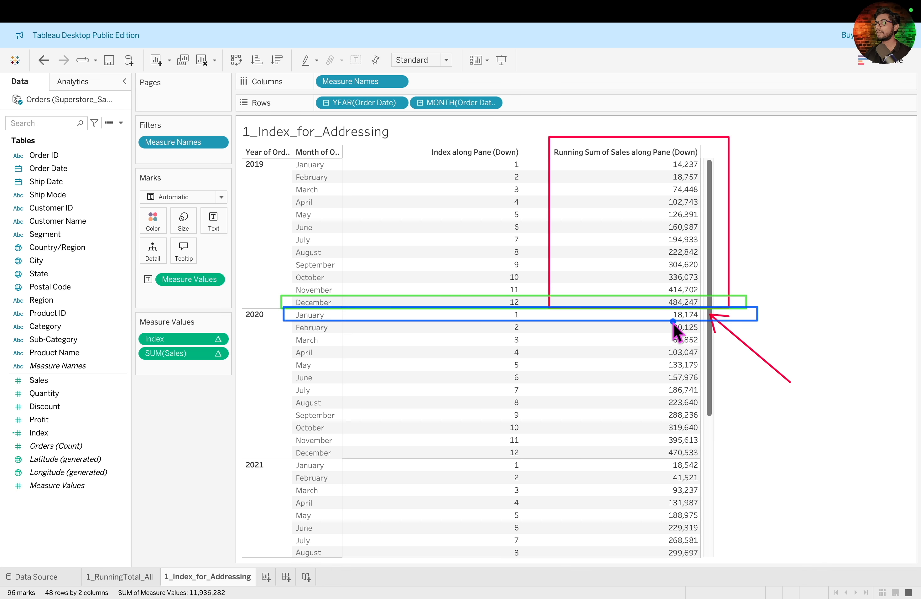
key(Escape)
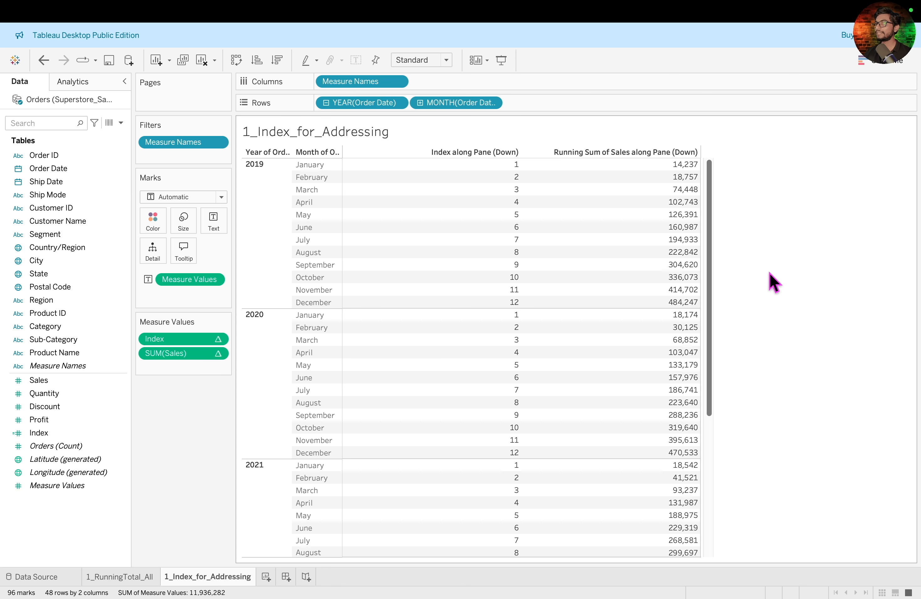
- Compare the September running totals of 2019 and 2020 in the table and September in the presentation slide's area chart
mouse_move(274, 260)
mouse_down()
mouse_move(329, 270)
mouse_move(731, 273)
mouse_up()
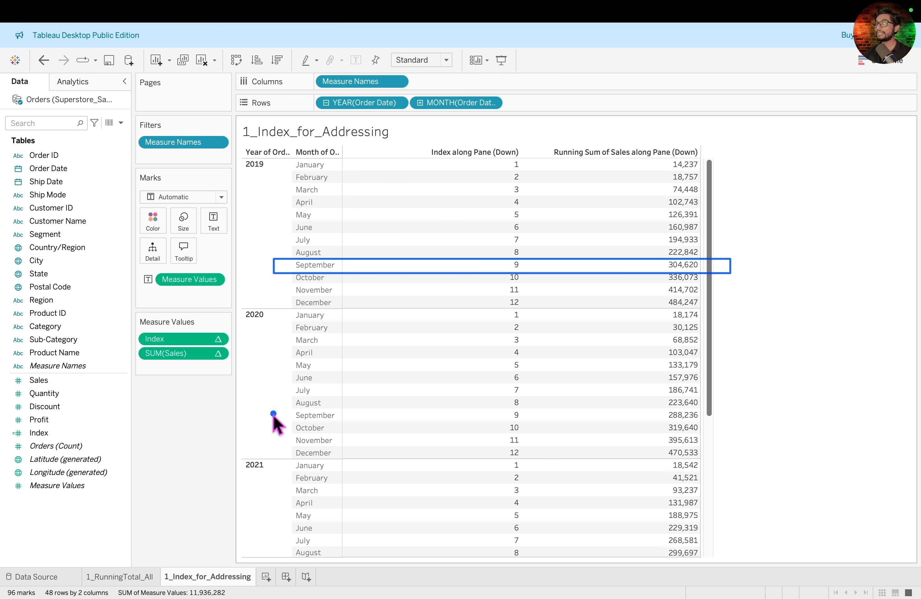
mouse_move(281, 408)
mouse_down()
mouse_move(644, 413)
mouse_move(727, 424)
mouse_up()
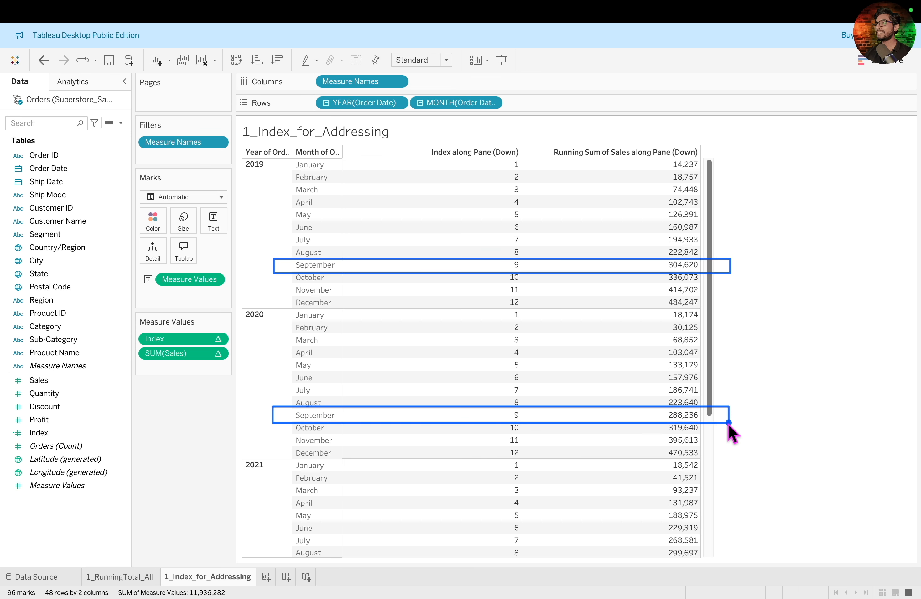
mouse_move(749, 268)
mouse_down()
mouse_move(798, 300)
mouse_move(795, 402)
mouse_move(752, 415)
mouse_move(765, 422)
mouse_up()
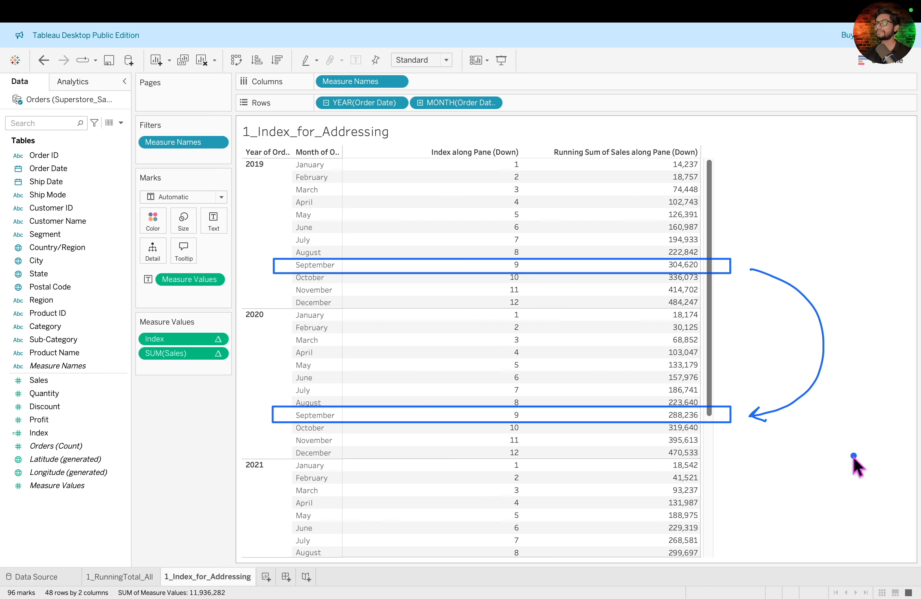
key(Escape)
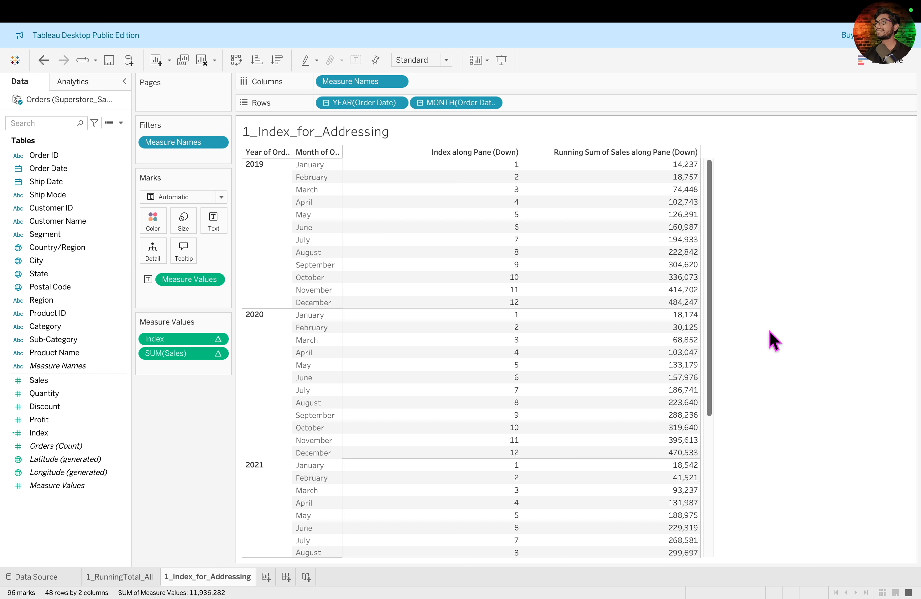
key(ctrl+Left)
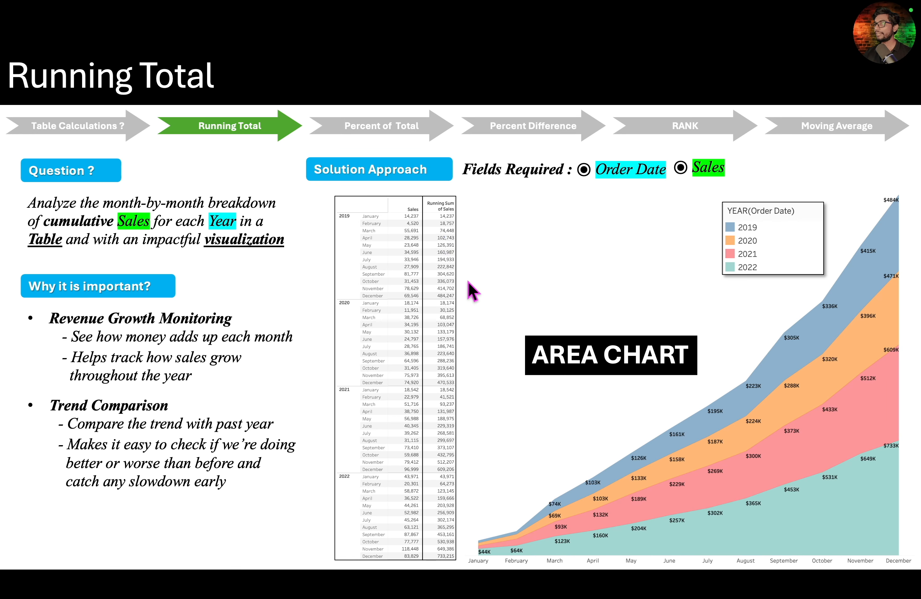
key(ctrl+a)
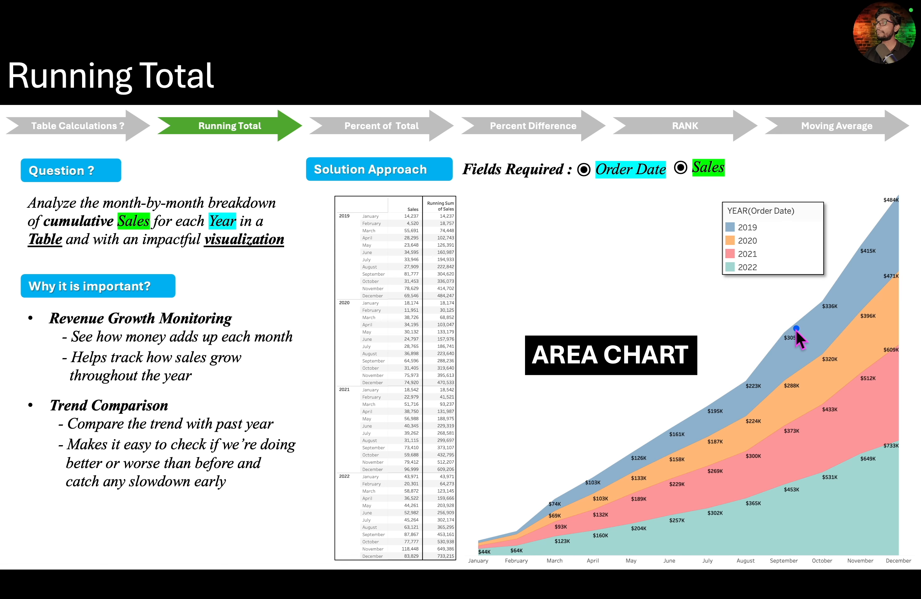
mouse_move(776, 310)
mouse_down()
mouse_move(797, 354)
mouse_move(824, 538)
mouse_move(806, 578)
mouse_up()
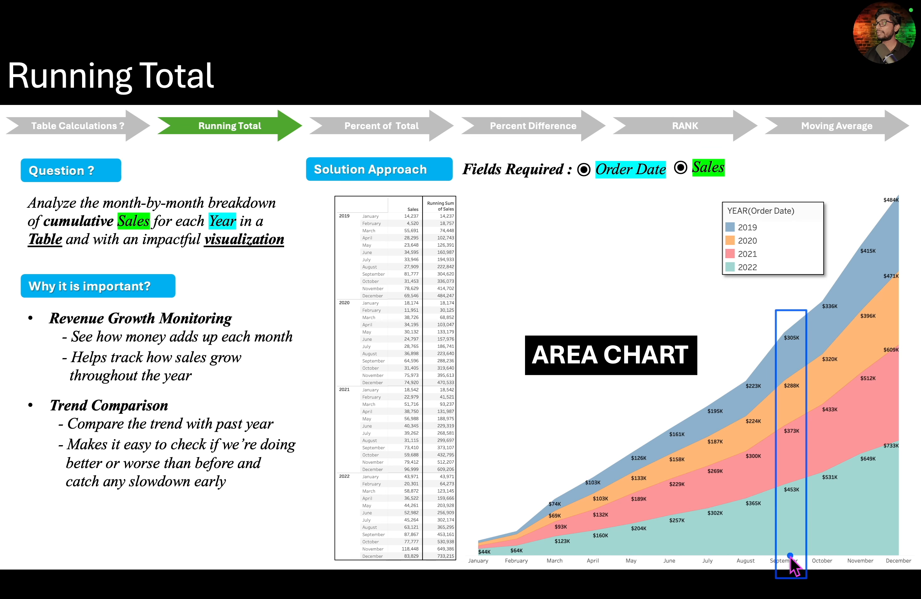
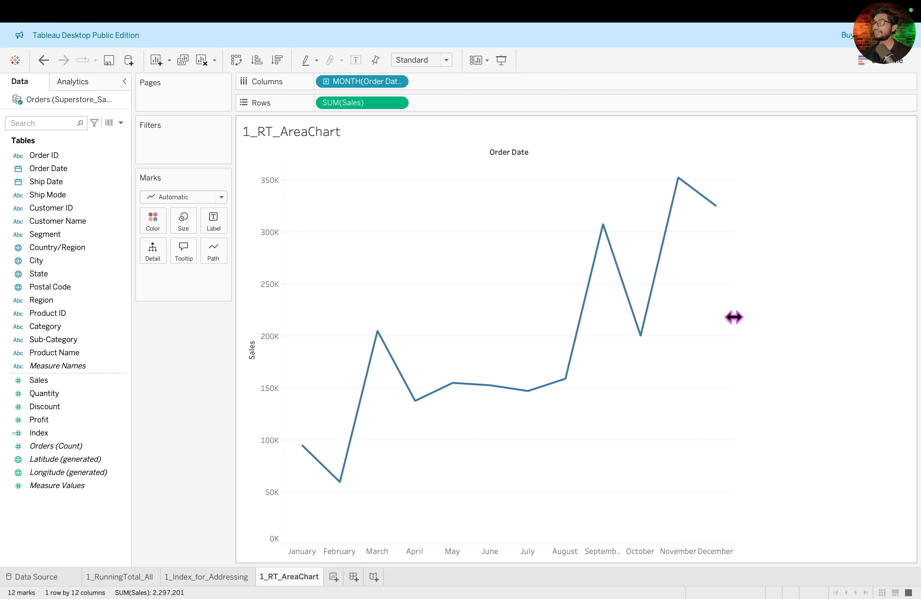
- Apply the Running Total quick table calculation to Sales in the rows of the 1_RT_AreaChart sheet
click(399, 106)
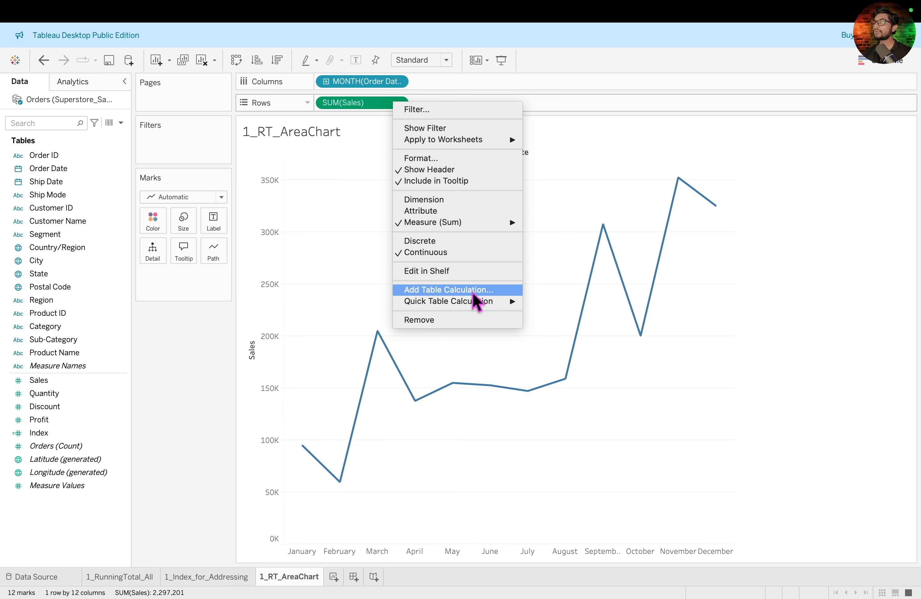
mouse_move(478, 304)
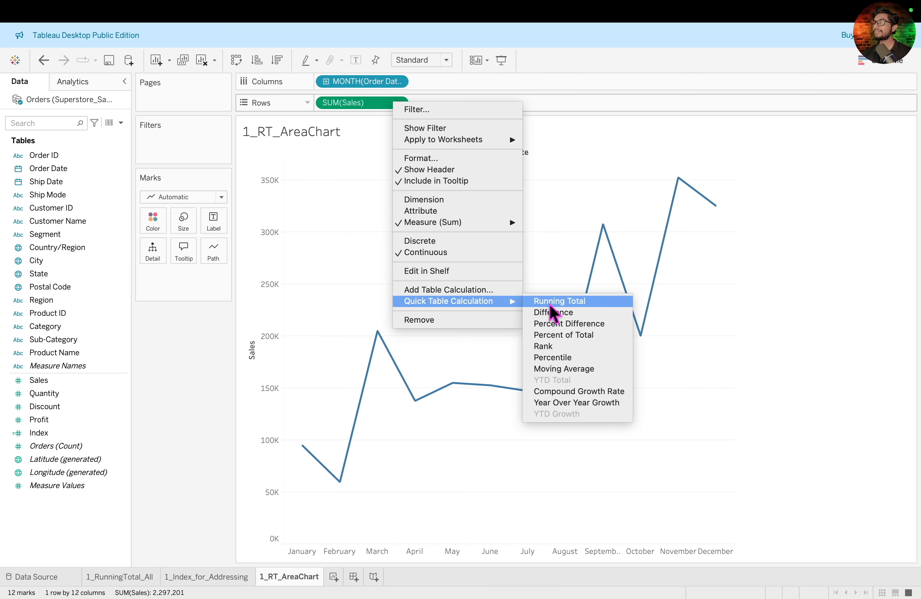
click(571, 301)
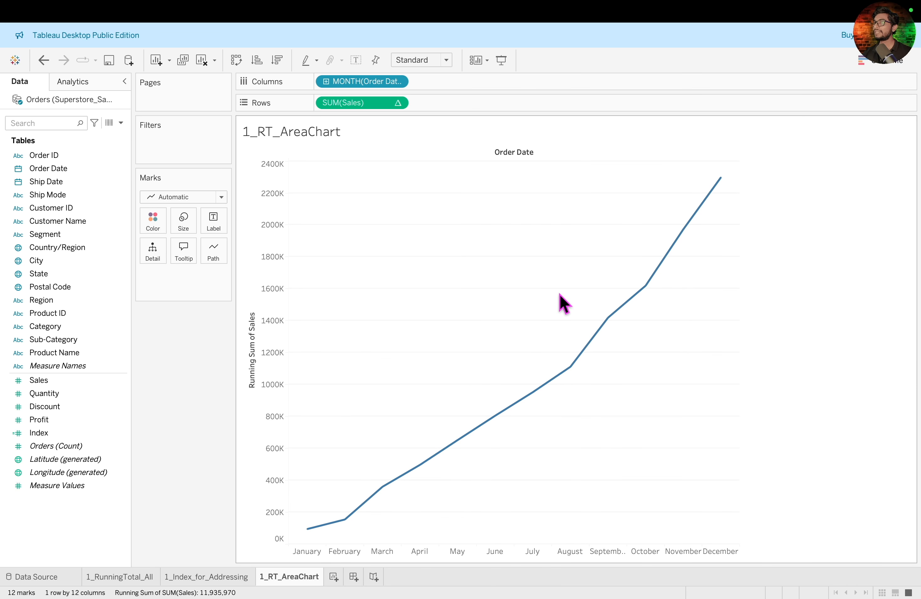
mouse_move(724, 186)
- Split the running total line into separately coloured years using Order Date
click(39, 169)
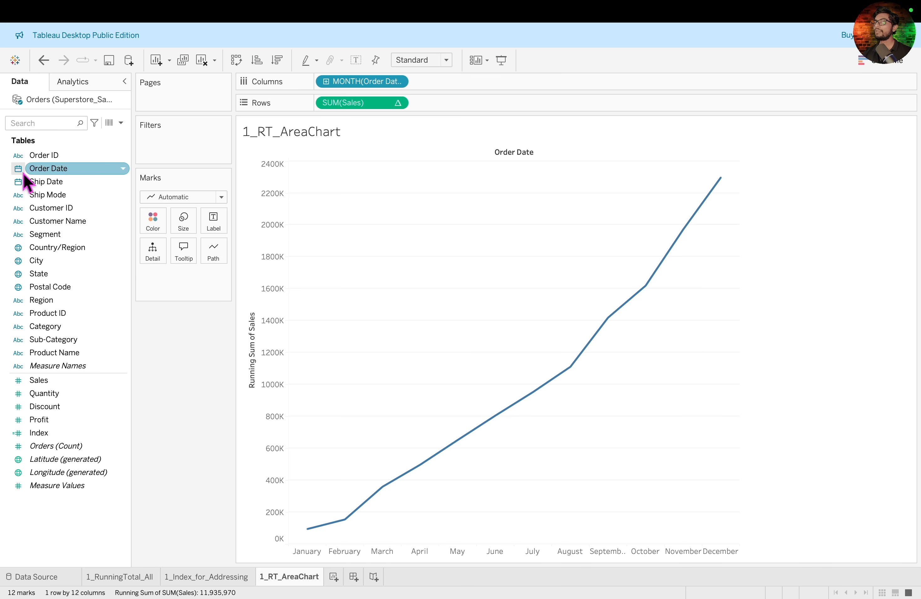
drag(54, 170, 157, 237)
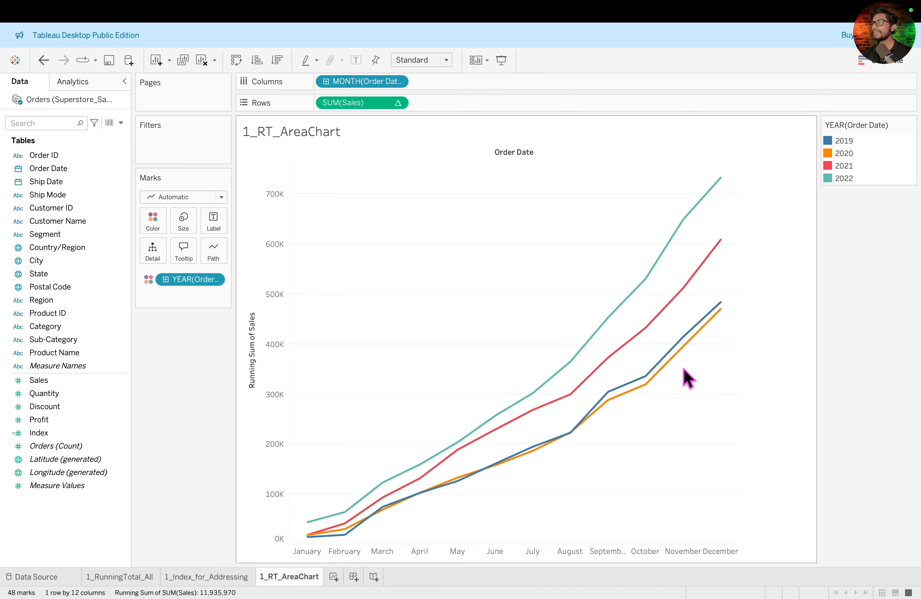
mouse_move(644, 384)
- Check the area chart on the presentation slide and change the worksheet's mark type to Area
key(ctrl+Left)
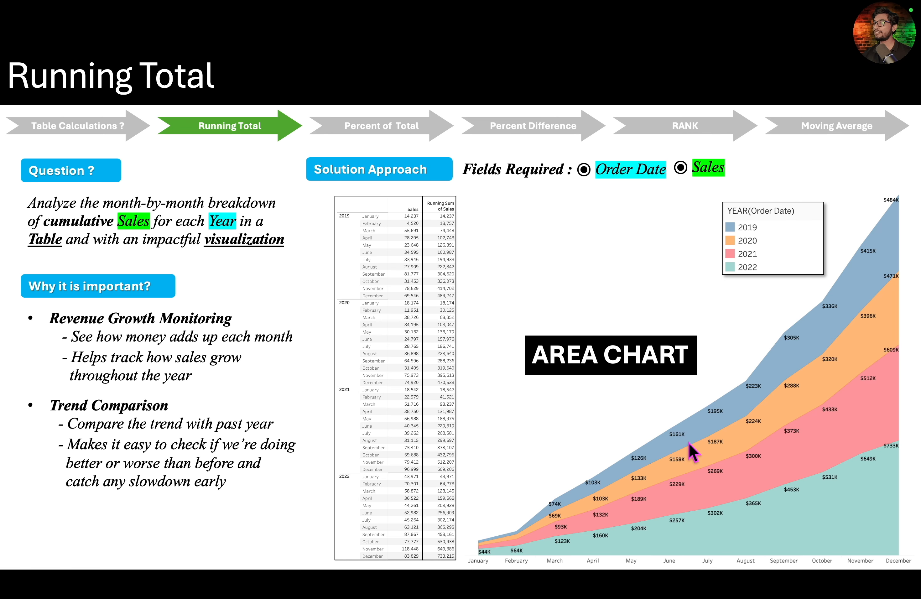
key(ctrl+Right)
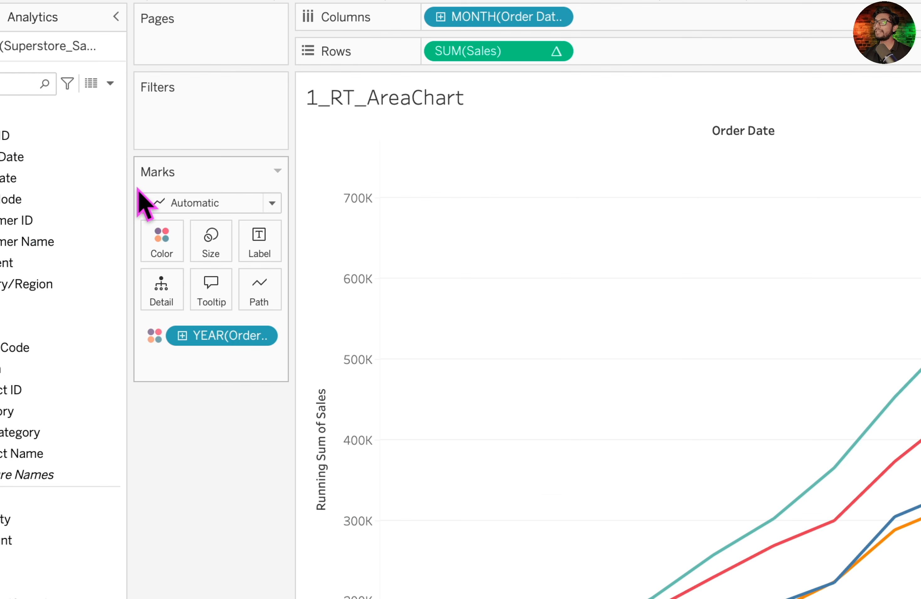
click(221, 196)
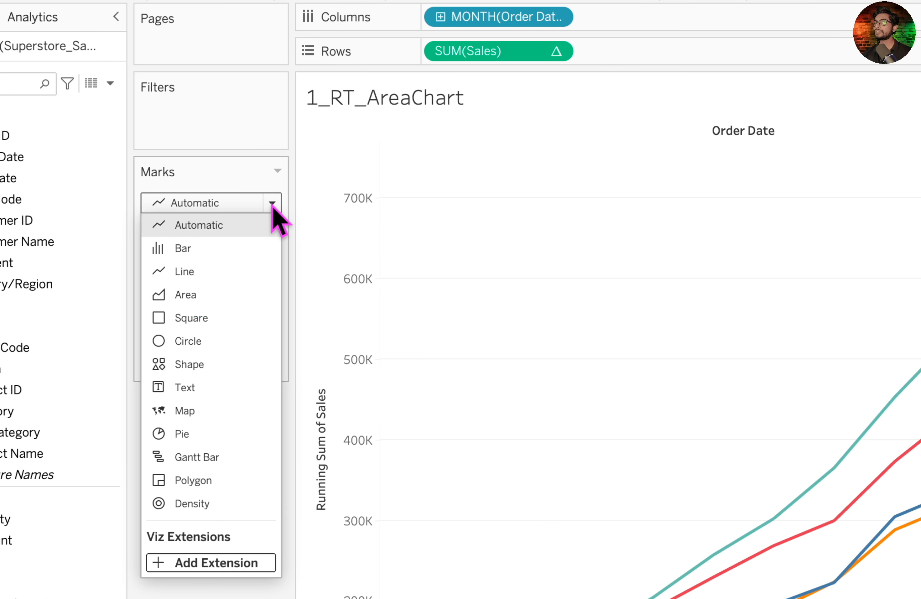
click(239, 299)
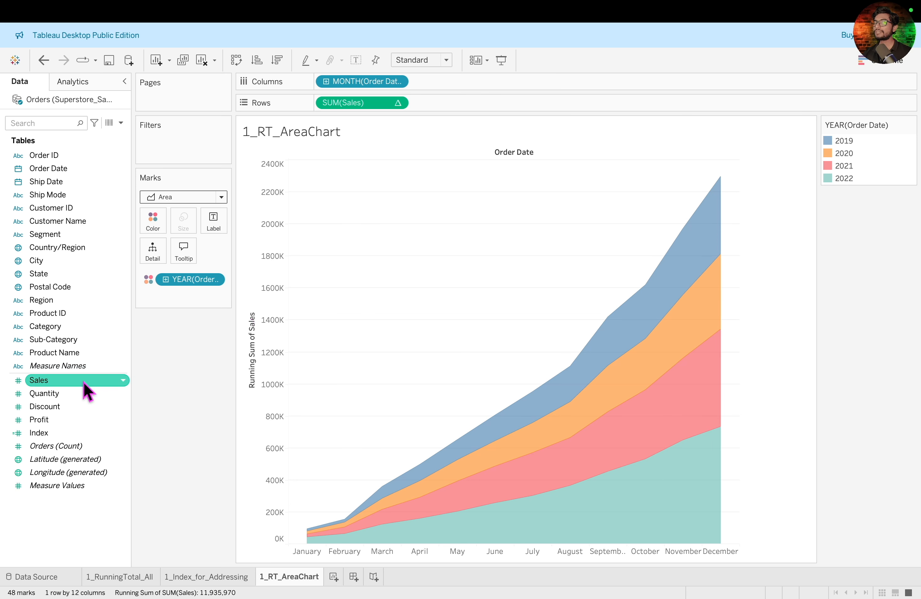
- Label the areas with Sales and inspect the details of August 2019, September 2022 and December 2019
drag(83, 381, 220, 222)
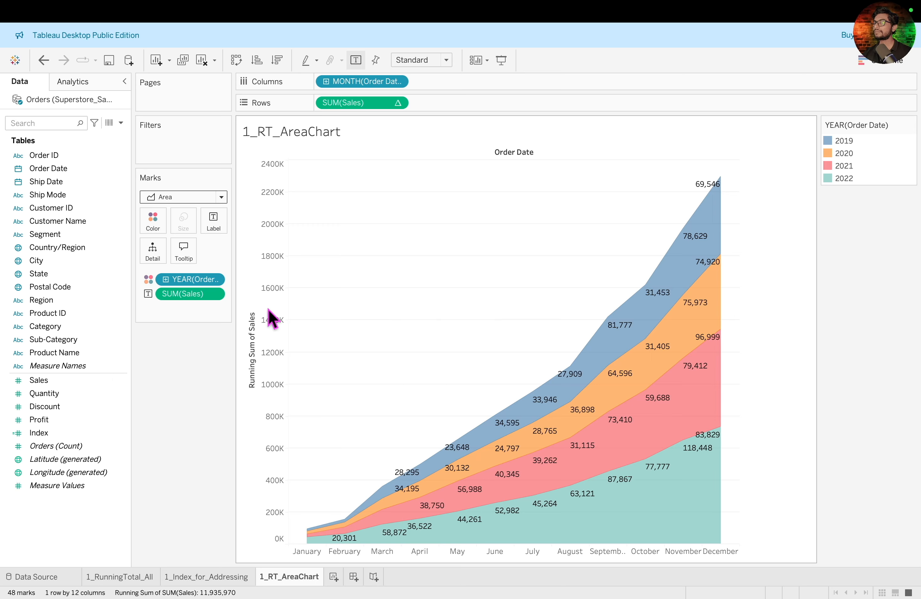
mouse_move(560, 390)
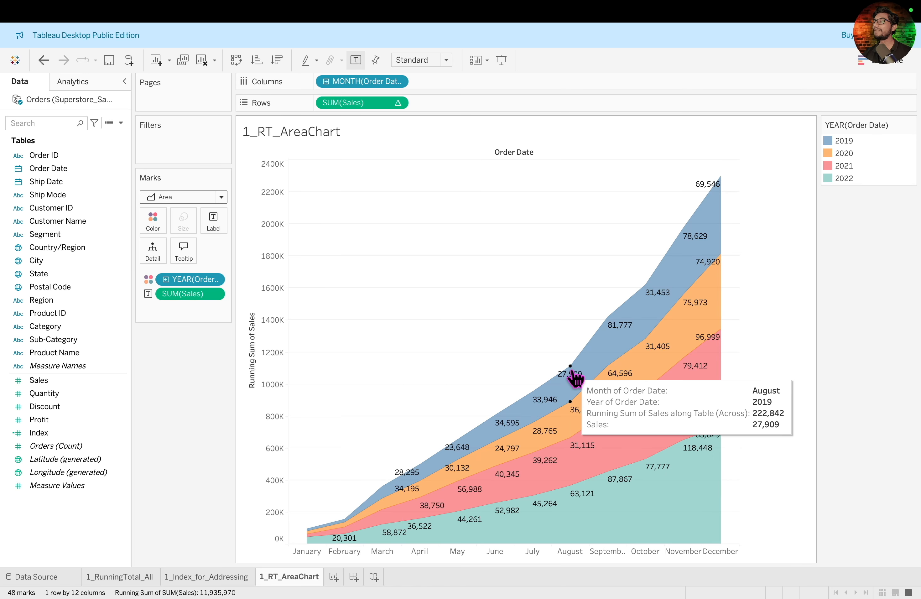
mouse_move(615, 482)
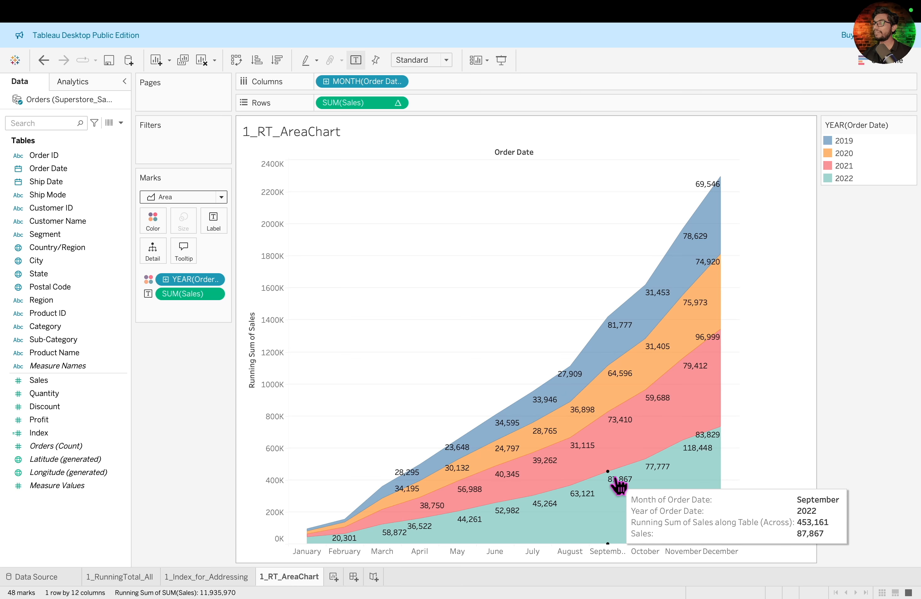
mouse_move(720, 204)
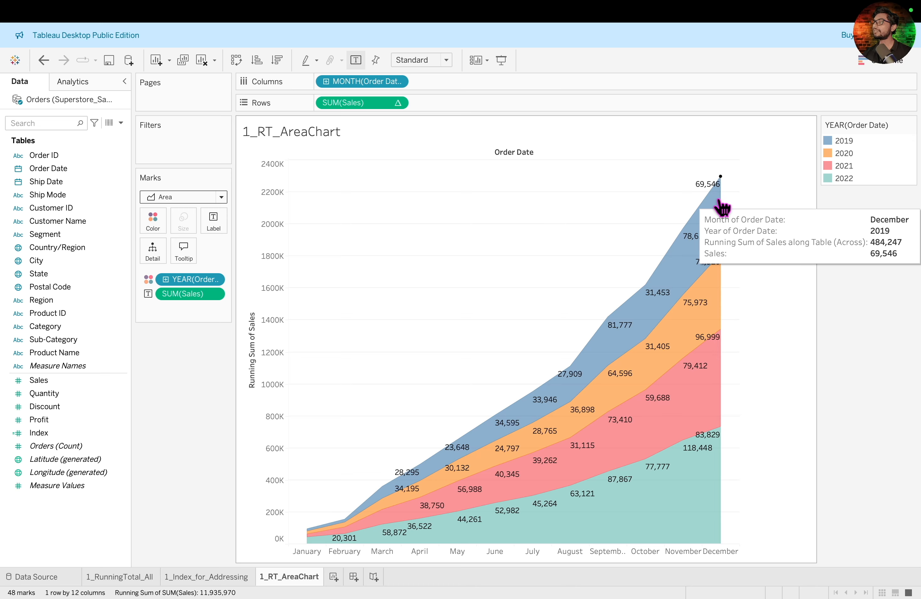
- Apply the Running Total quick table calculation to the Sales labels and review them on the chart
right_click(205, 300)
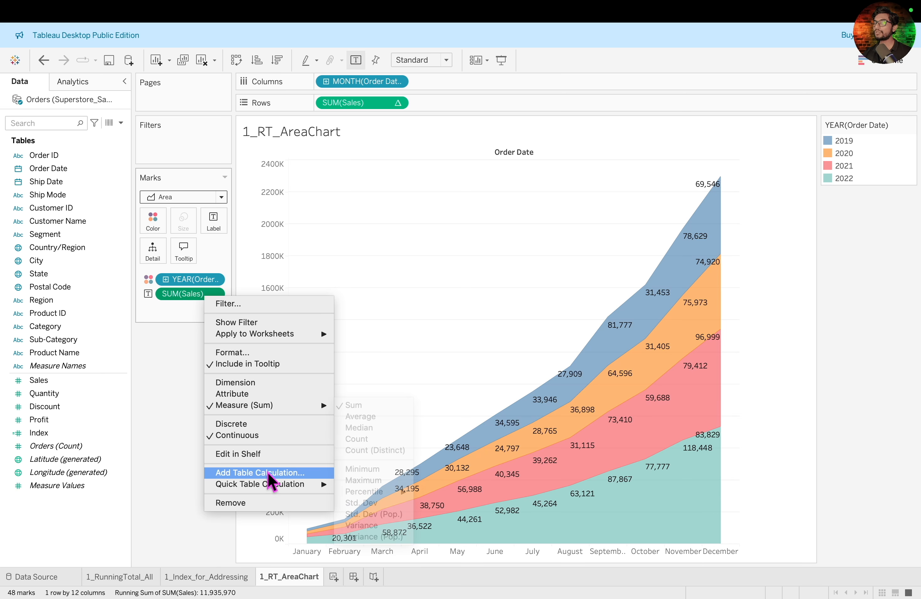
mouse_move(279, 486)
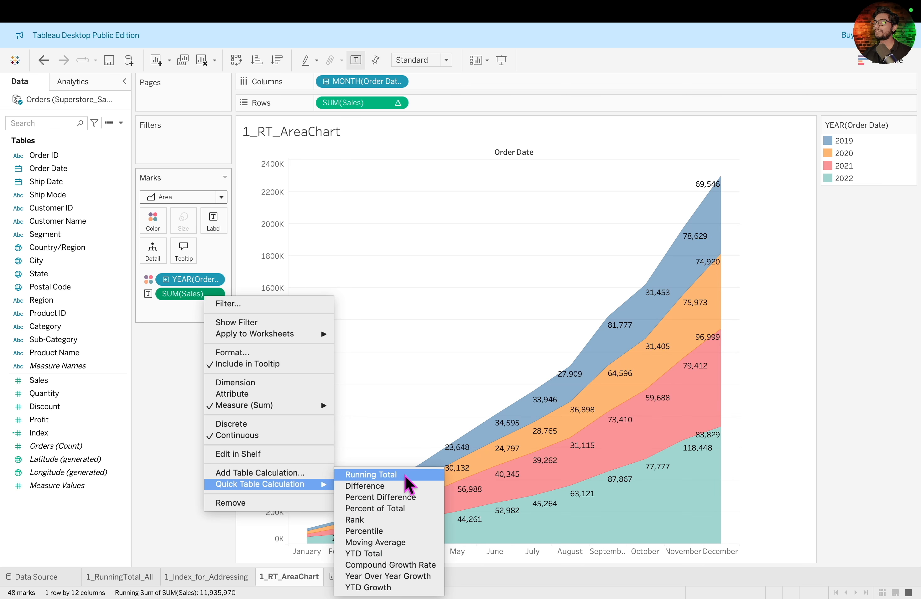
click(389, 475)
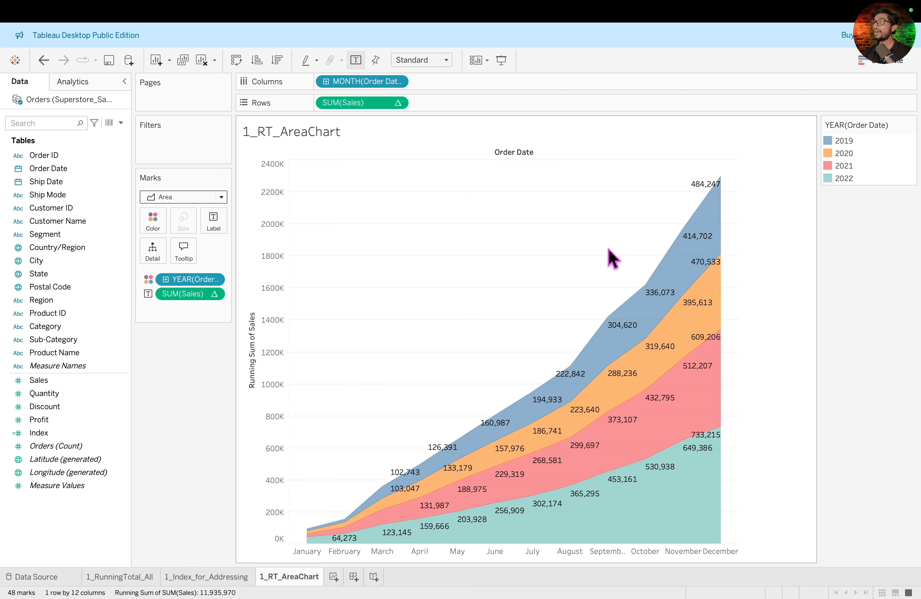
mouse_move(683, 239)
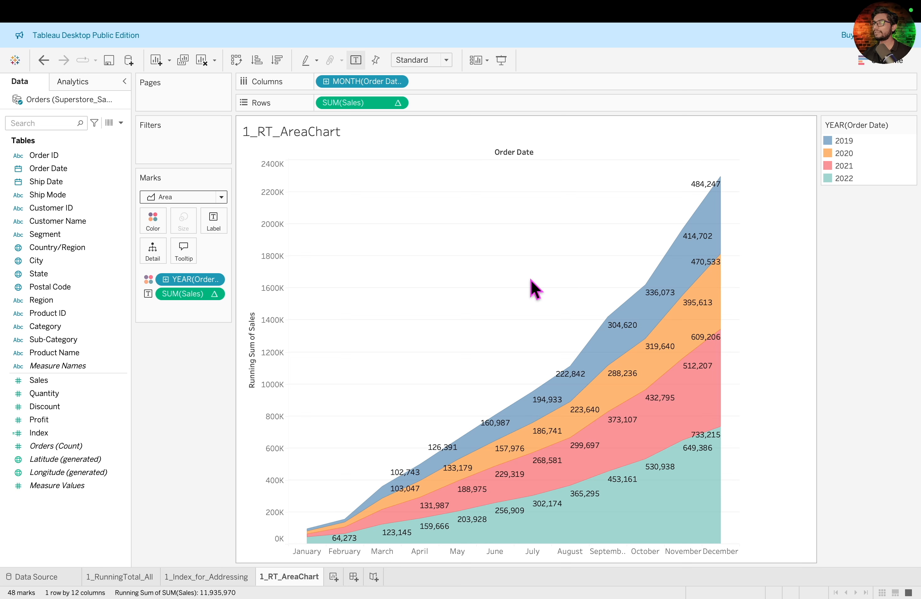
- Format the running total labels' default pane font as bold and black
right_click(206, 295)
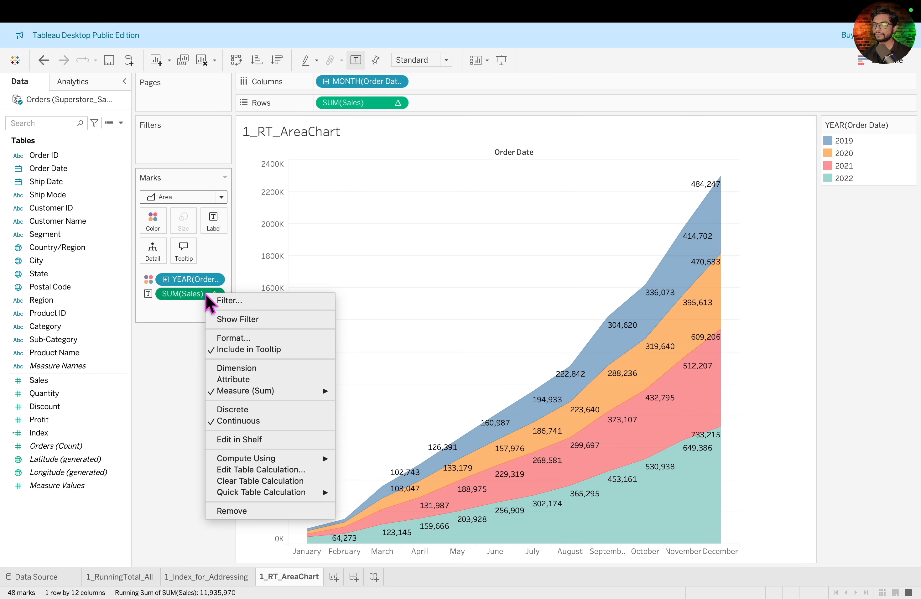
click(242, 335)
click(91, 162)
click(105, 191)
click(71, 210)
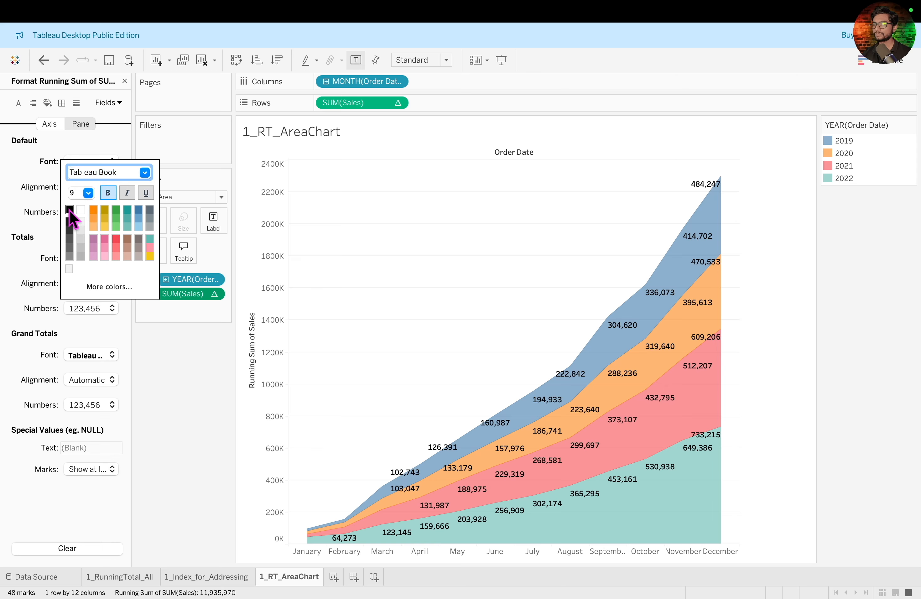
- Format the running total labels as custom currency with zero decimal places, a $ prefix and Thousands (K) display units
click(112, 212)
click(113, 266)
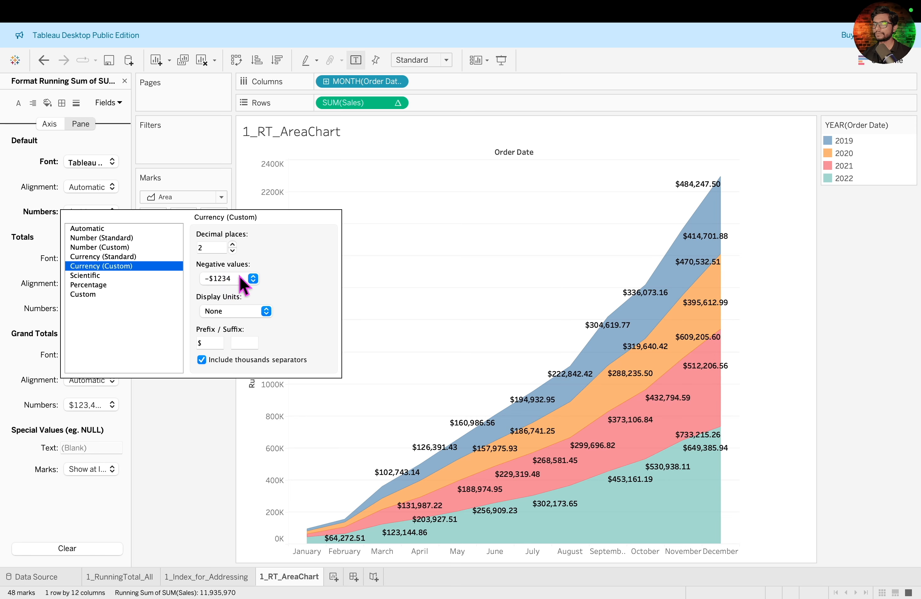
click(266, 311)
click(251, 320)
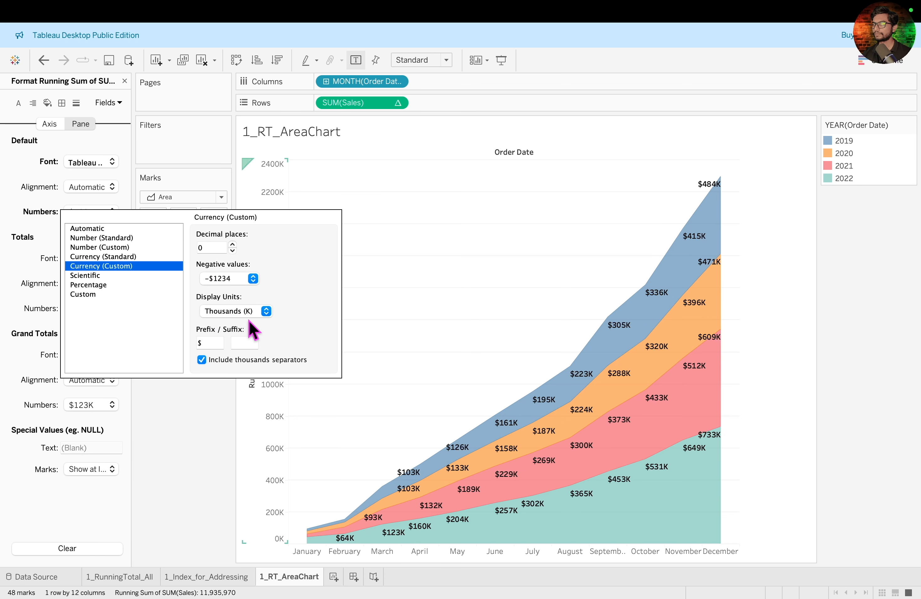
click(209, 394)
click(124, 81)
- Fit the area chart to Entire View and remove the grid lines from its rows
click(446, 59)
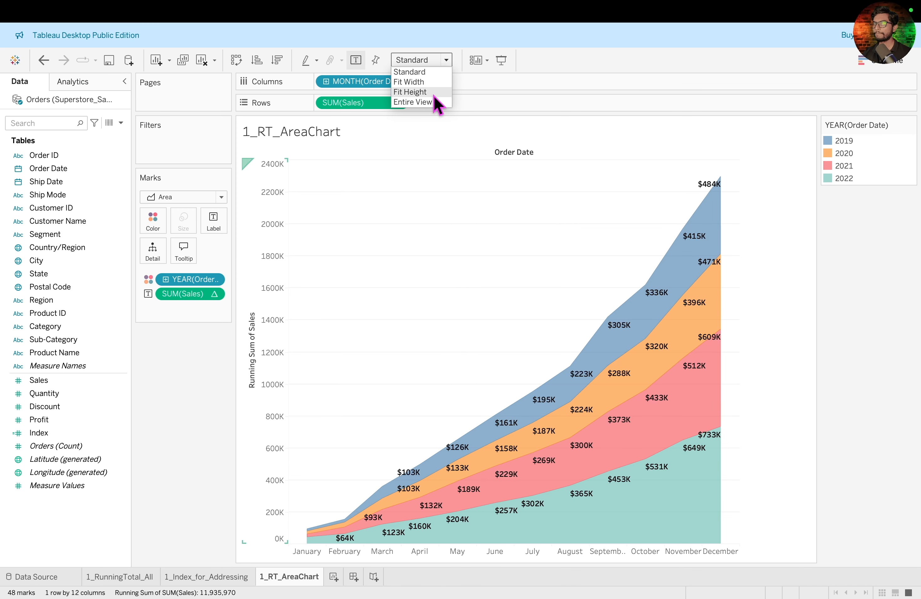
click(438, 93)
right_click(416, 208)
click(431, 248)
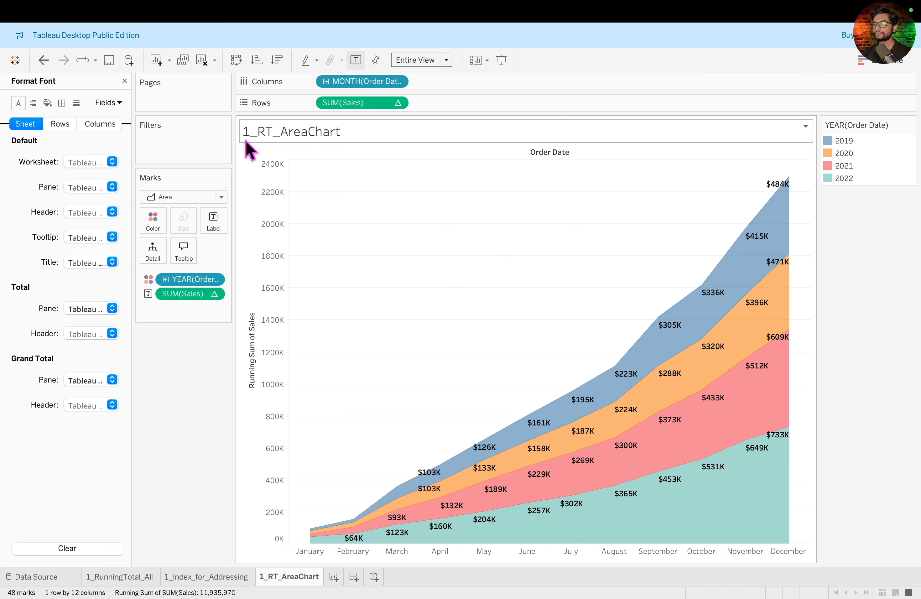
click(76, 103)
click(60, 123)
click(91, 161)
click(104, 171)
click(124, 81)
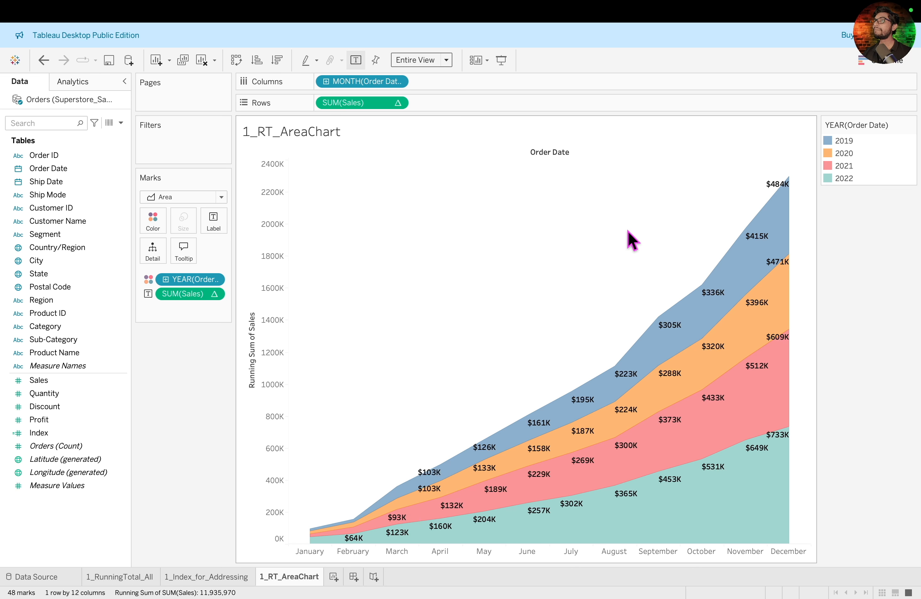
- Examine the September running totals on the area chart, and review the pane-down Sales running total on the 1_Index_for_Addressing sheet
mouse_move(685, 278)
mouse_down()
mouse_move(668, 489)
mouse_move(640, 569)
mouse_up()
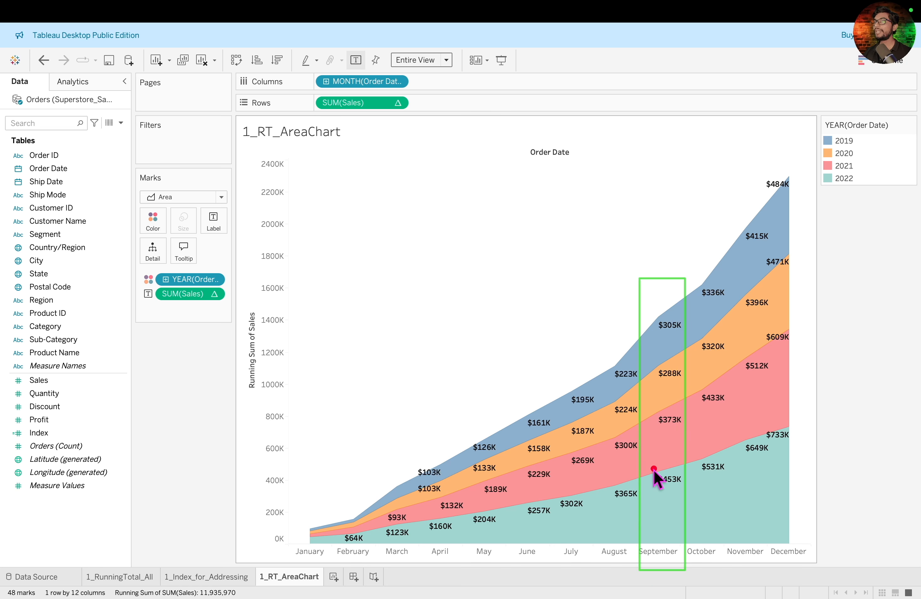
drag(650, 464, 688, 493)
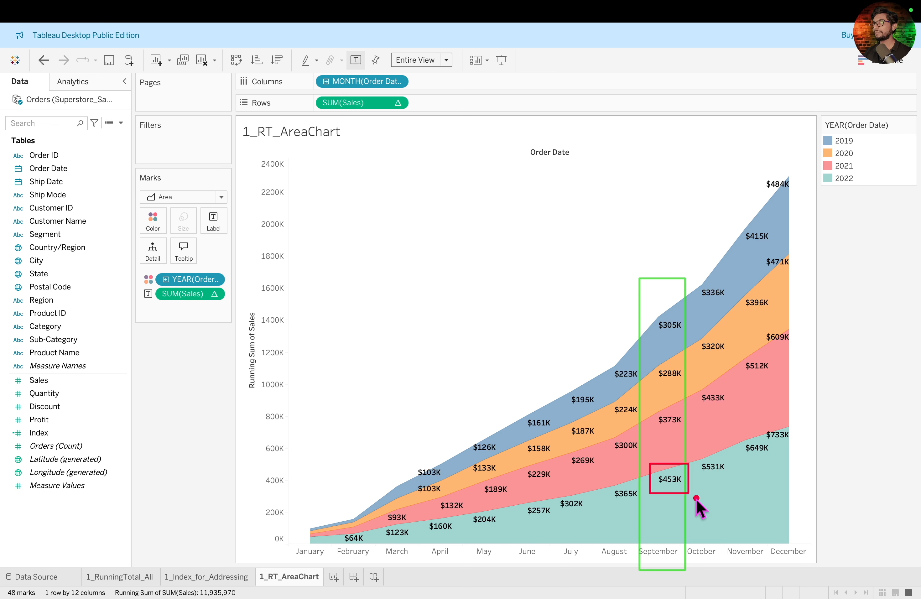
drag(648, 407, 692, 434)
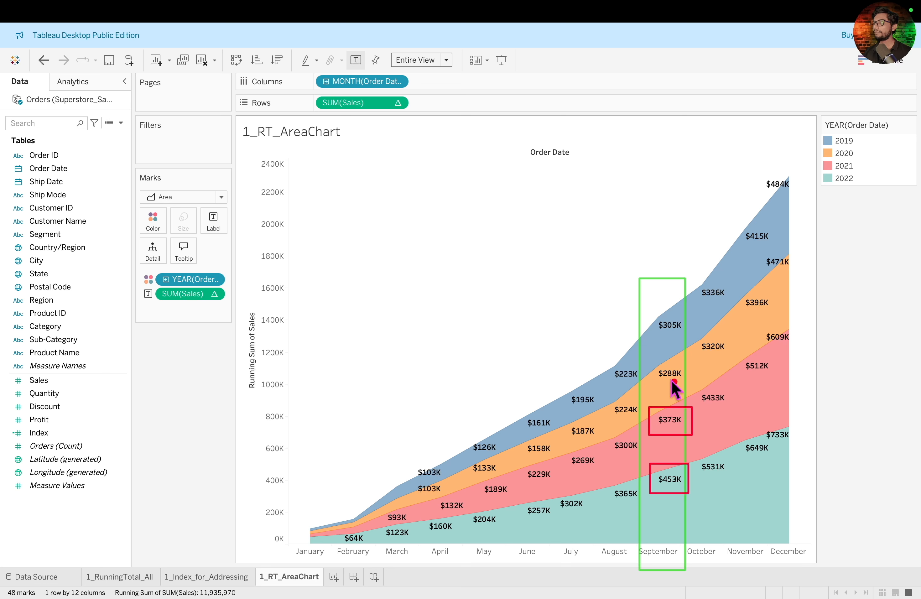
mouse_move(691, 340)
mouse_down()
mouse_move(682, 383)
mouse_move(696, 388)
mouse_up()
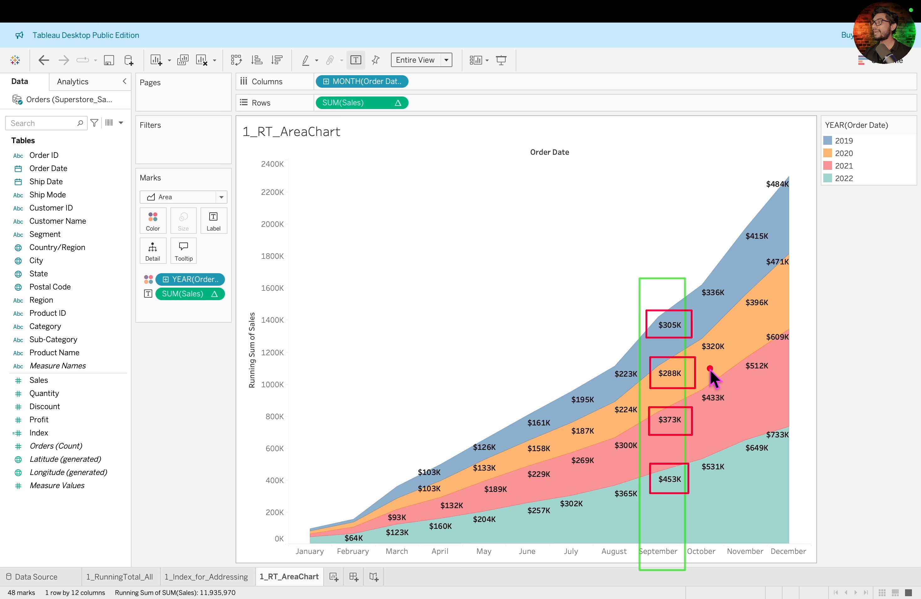
mouse_move(708, 365)
mouse_down()
mouse_move(720, 378)
mouse_move(771, 381)
mouse_move(702, 375)
mouse_move(777, 376)
mouse_move(745, 357)
mouse_up()
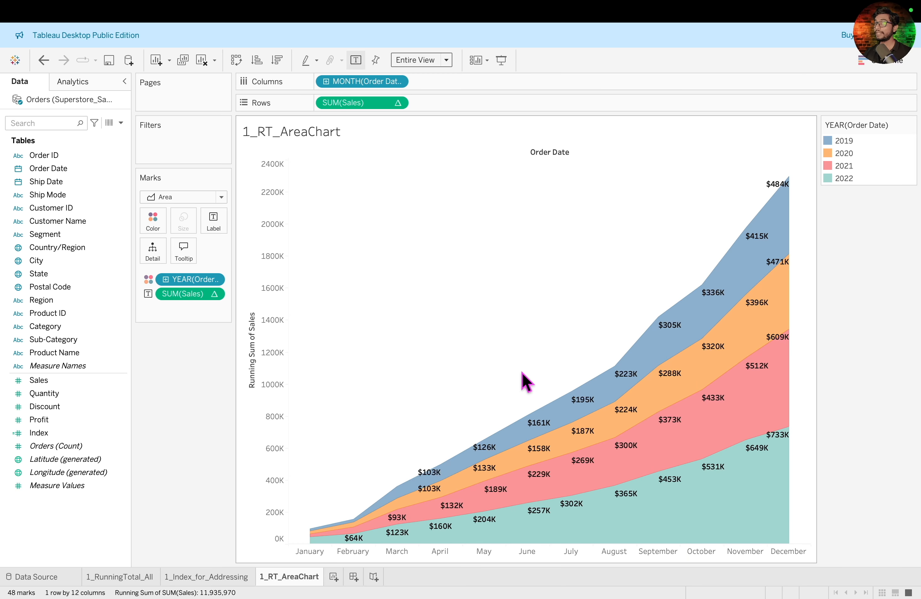
click(220, 577)
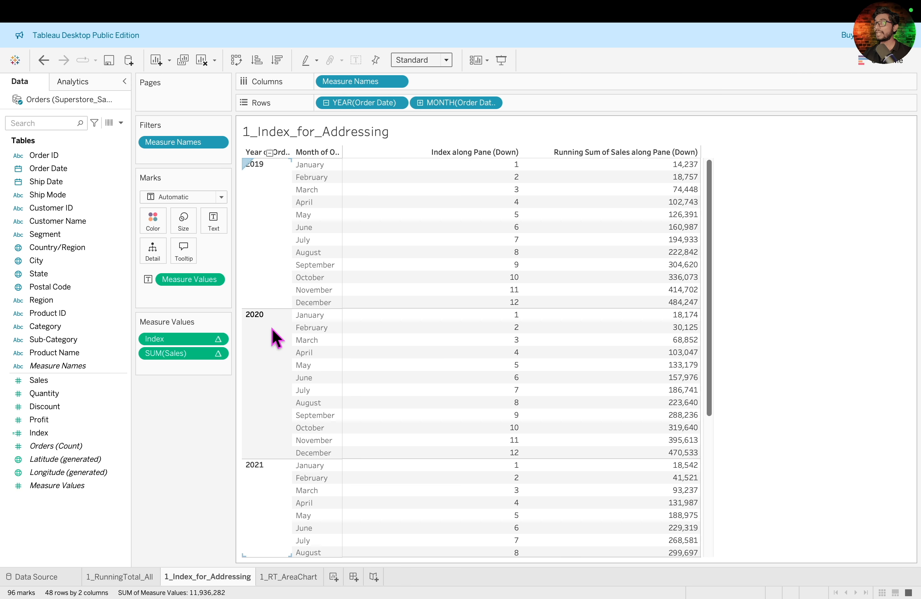
mouse_move(560, 132)
mouse_down()
mouse_move(564, 142)
mouse_move(699, 184)
mouse_move(746, 166)
mouse_move(749, 154)
mouse_up()
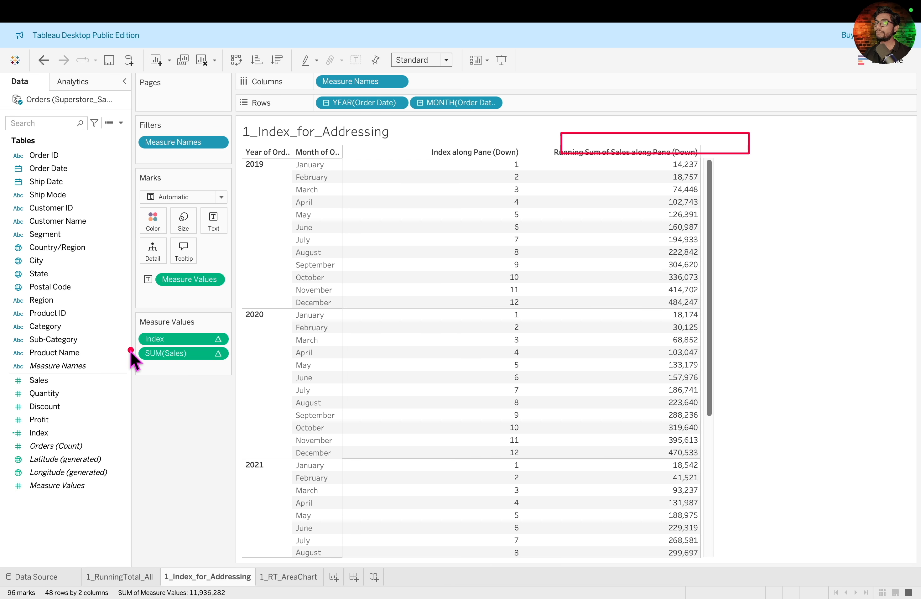
drag(132, 349, 255, 363)
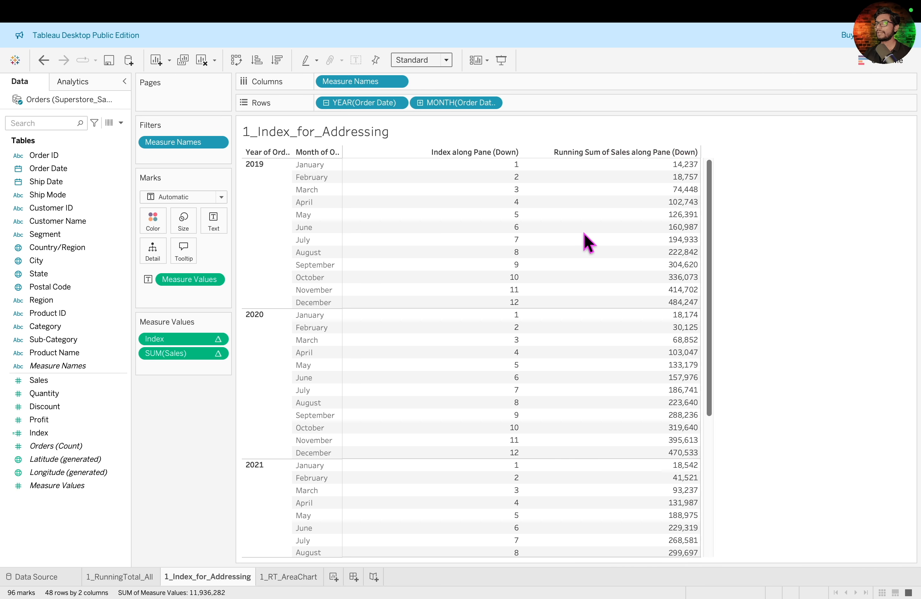
mouse_move(379, 251)
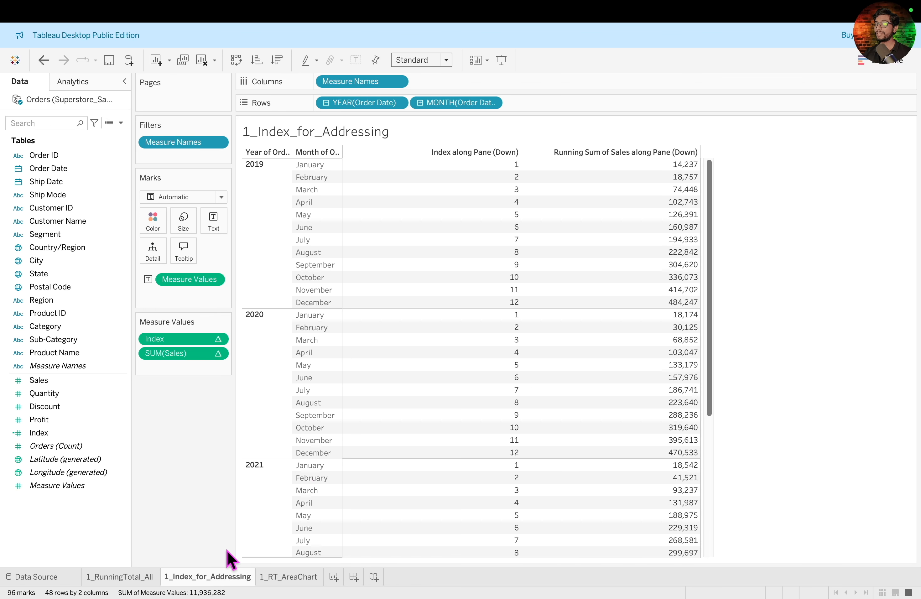
- Duplicate the 1_Index_for_Addressing worksheet and rename the copy 1_Manual_RT_TC
right_click(214, 579)
click(274, 476)
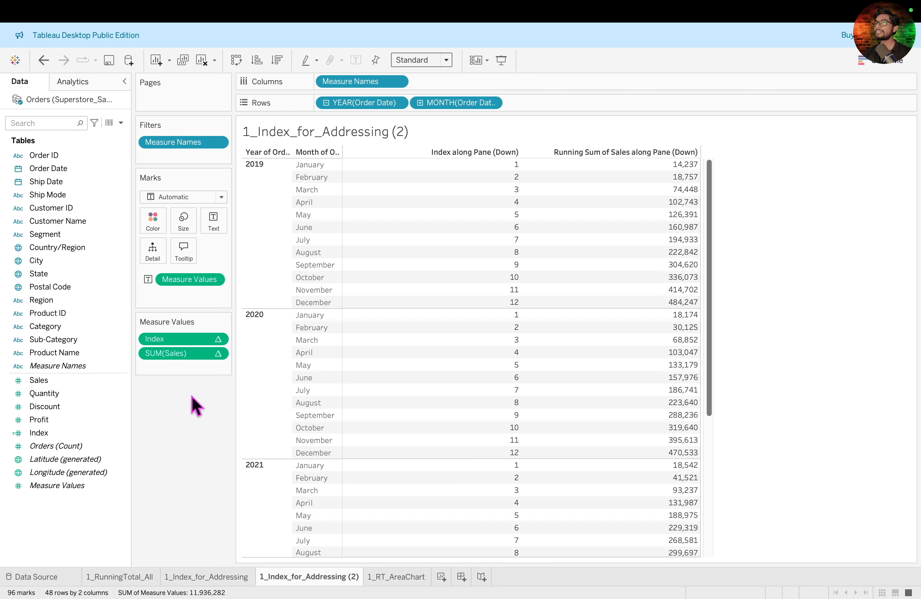
mouse_move(206, 364)
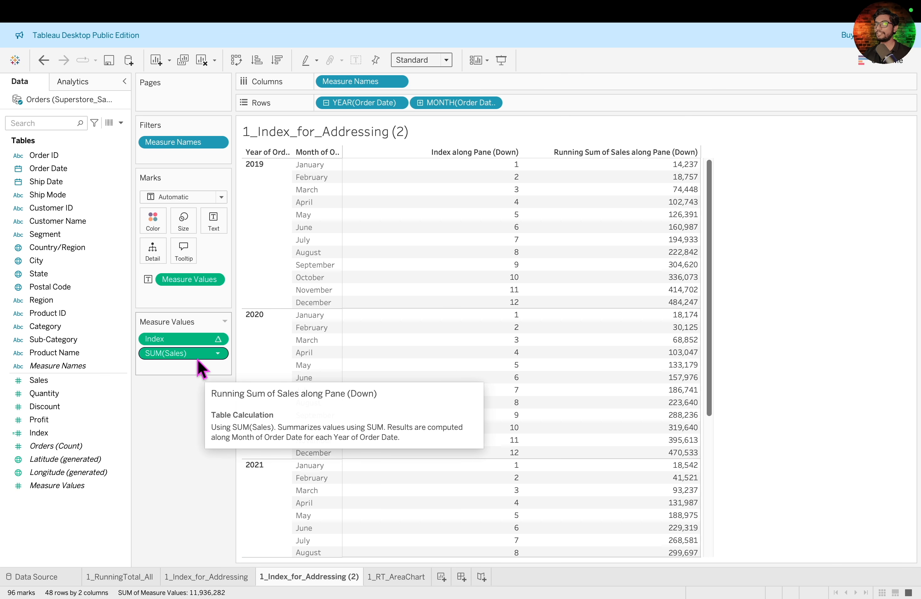
double_click(311, 577)
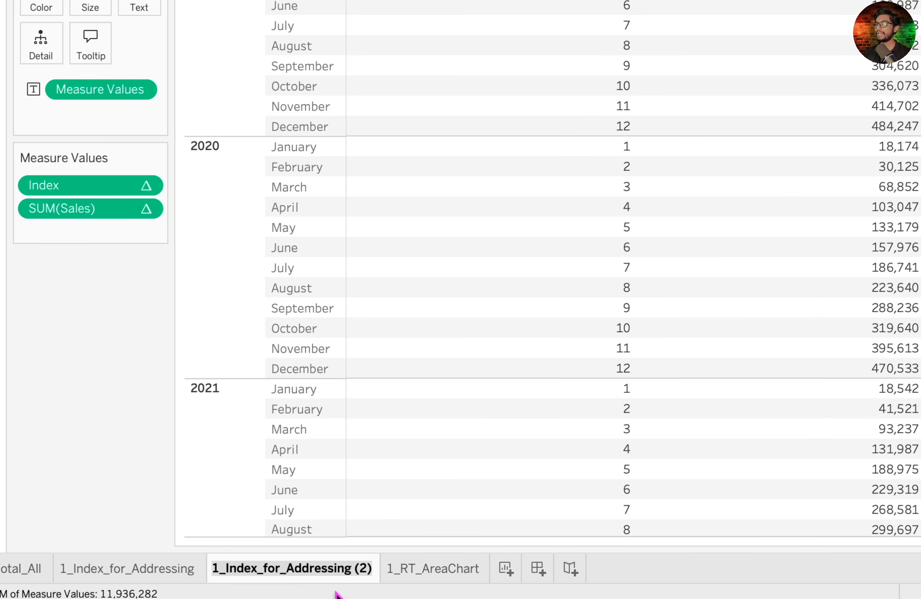
key(BackSpace)
text(1_Manual)
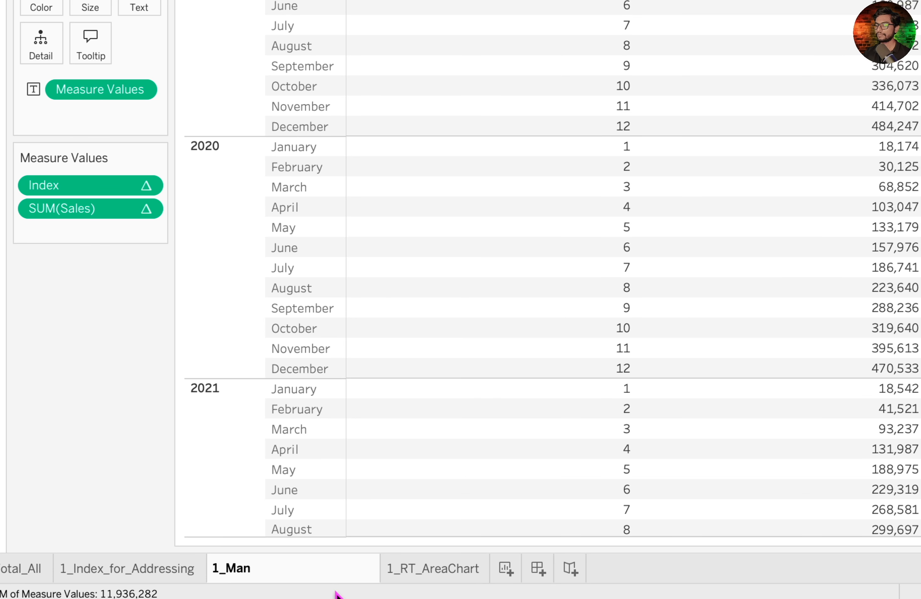
text(_RT_TC)
key(Return)
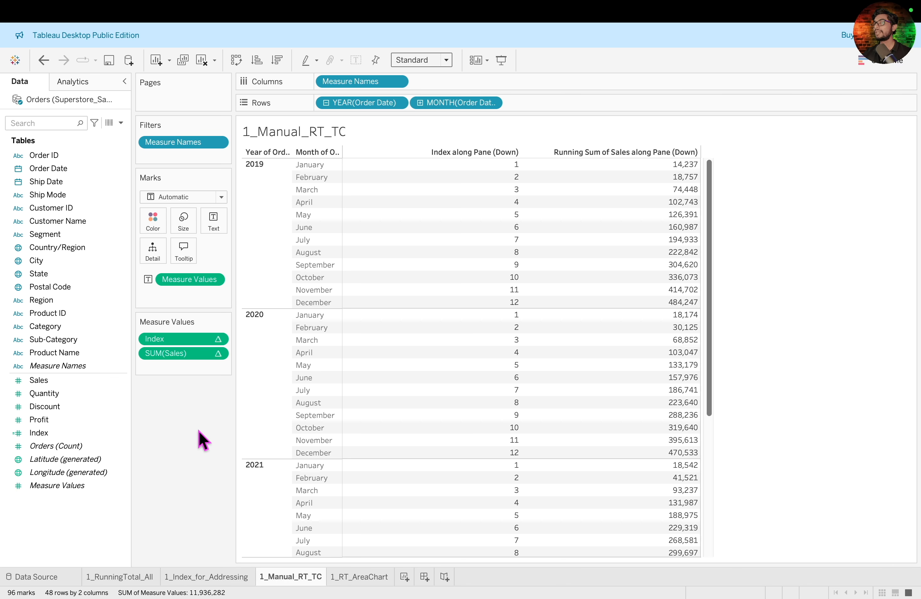
- Start a new calculated field named Cumulative Sales - TC
right_click(72, 524)
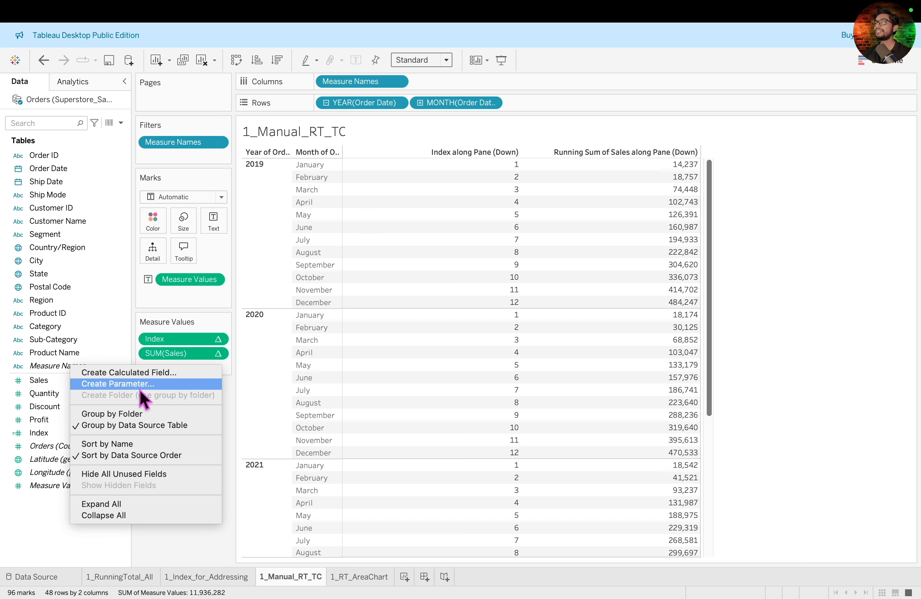
click(179, 374)
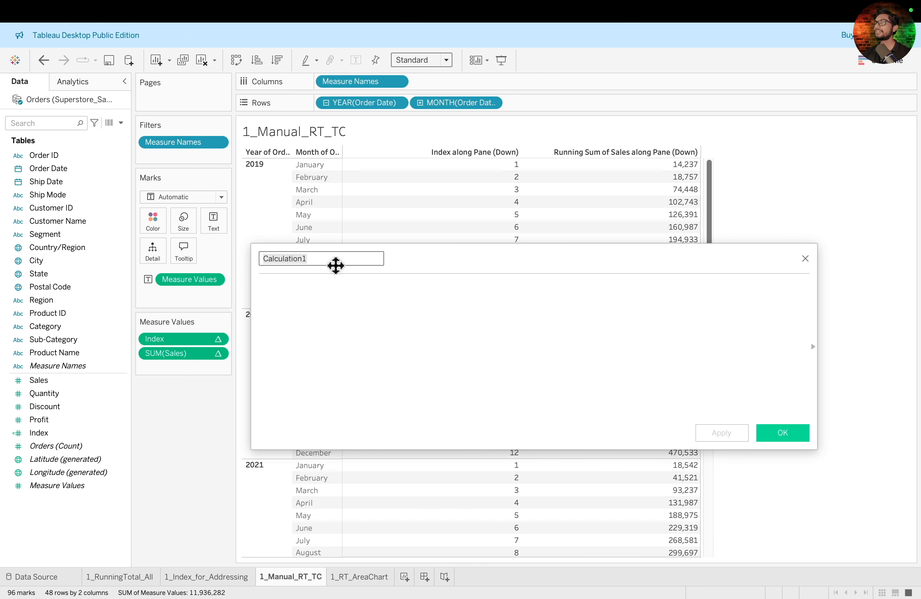
click(333, 264)
text(Cumulative Sales - TC)
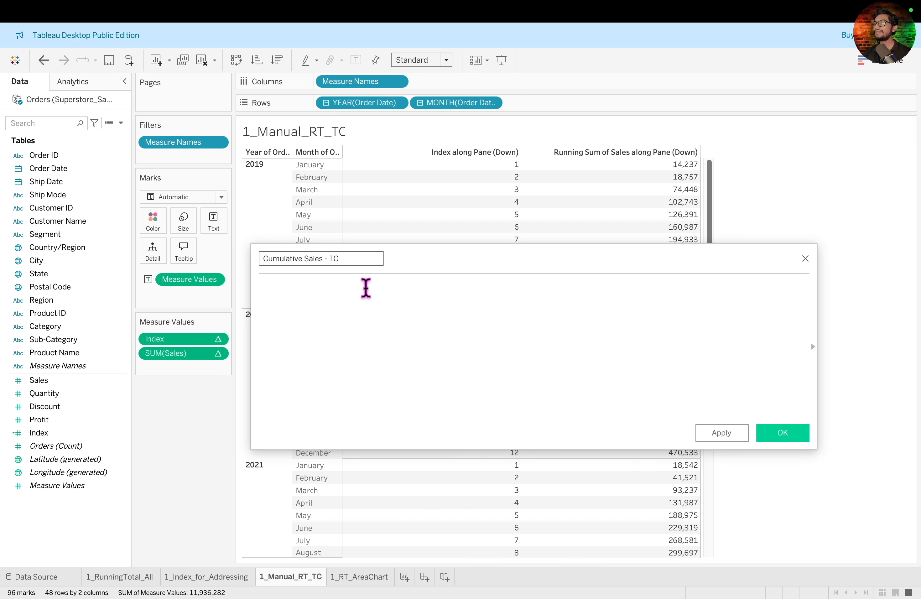
- Define the calculated field with the formula RUNNING_SUM( SUM([Sales]) ) and save it
click(367, 292)
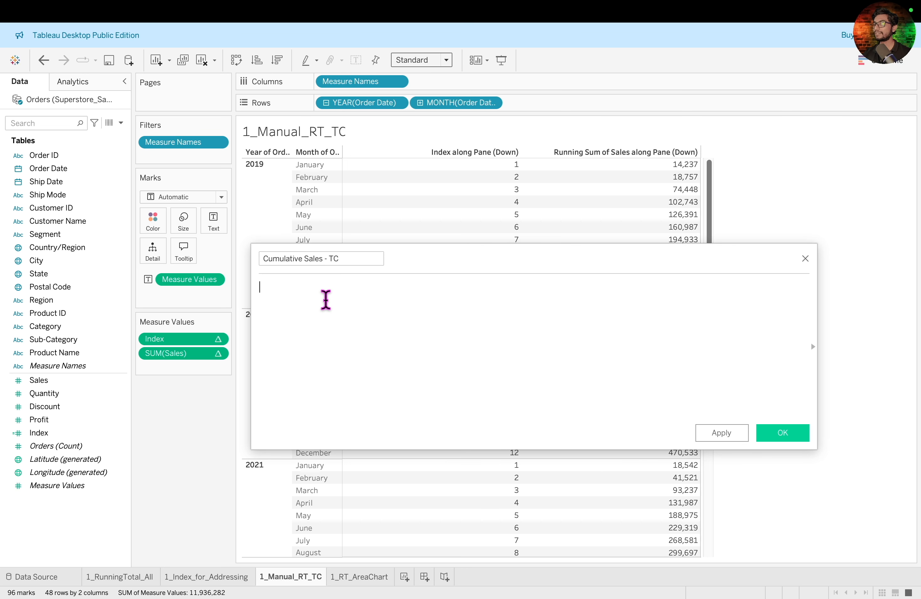
text(RUNN)
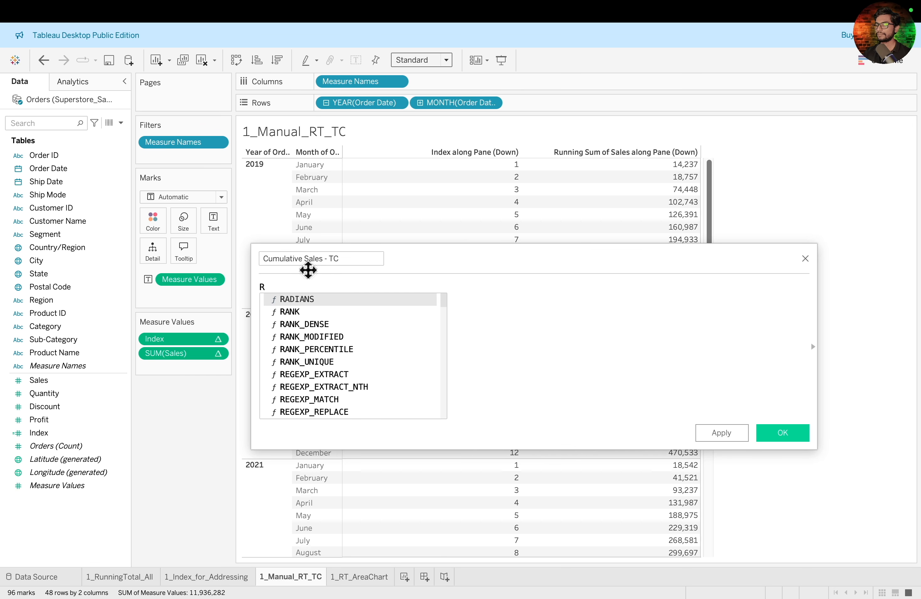
key(Down)
key(Down)
key(Down)
key(Down)
key(Return)
drag(308, 270, 352, 335)
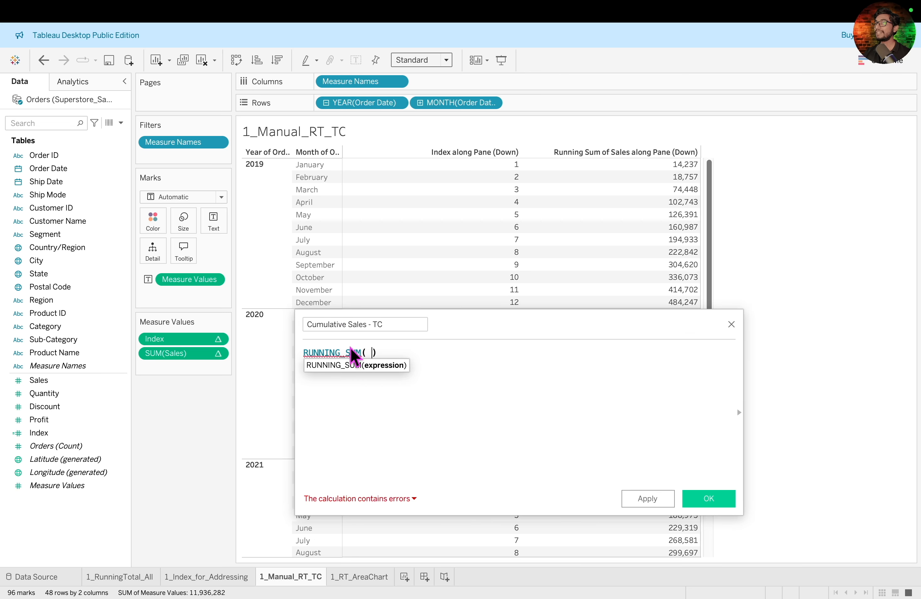
text(SU)
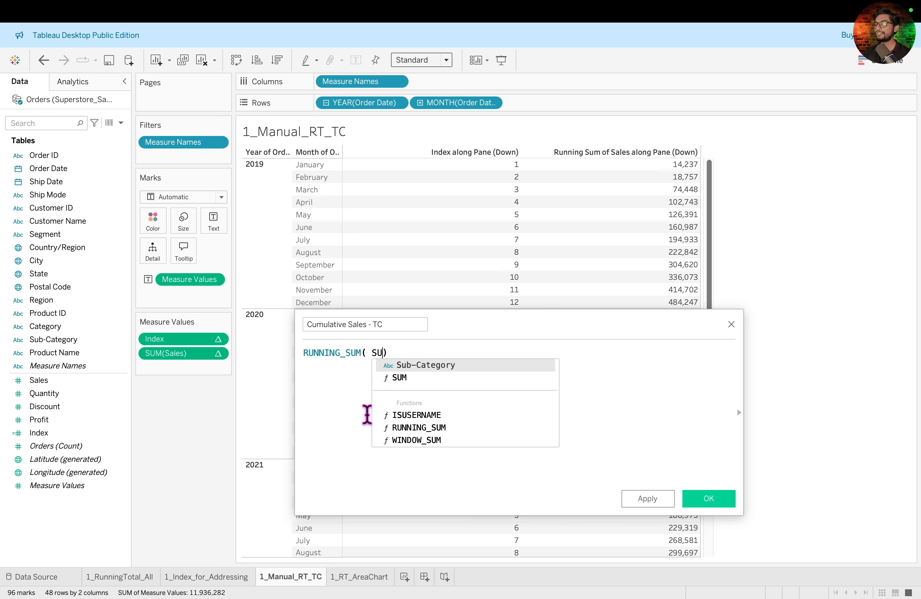
text(M(Sal)
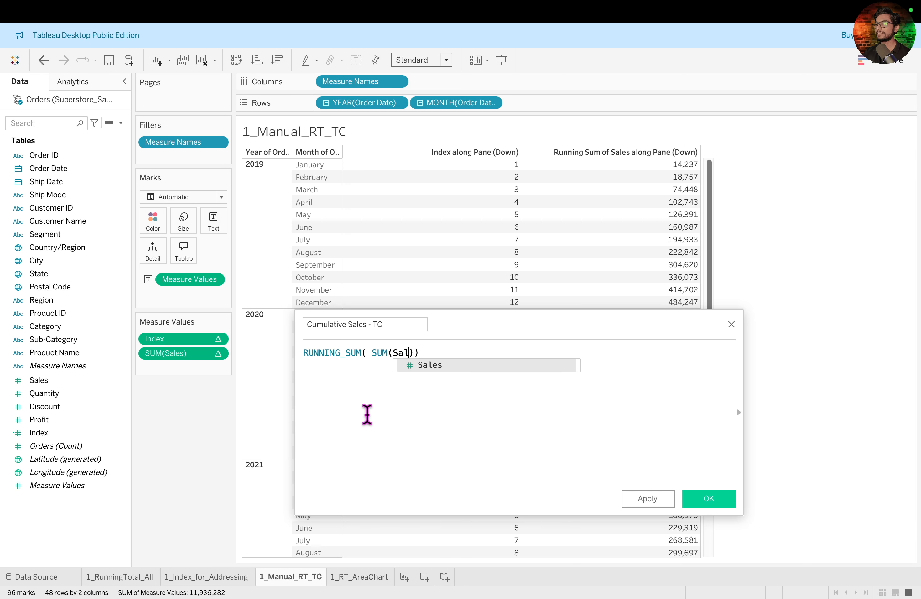
key(Return)
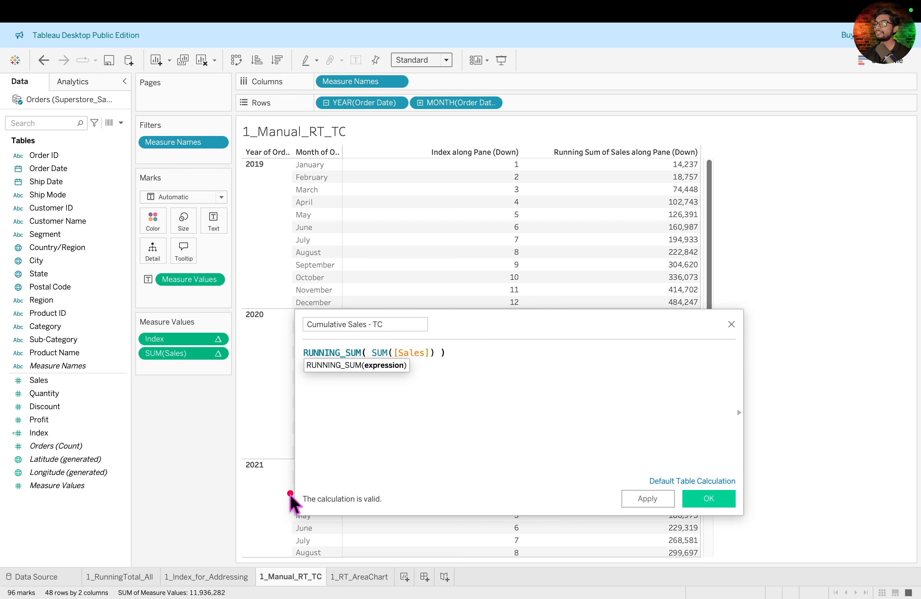
drag(290, 493, 419, 508)
key(Escape)
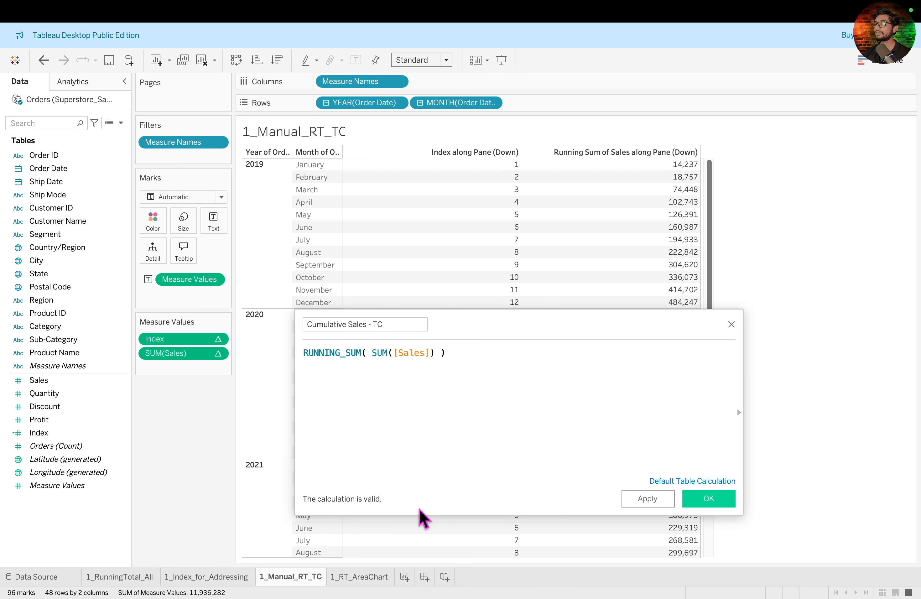
click(708, 499)
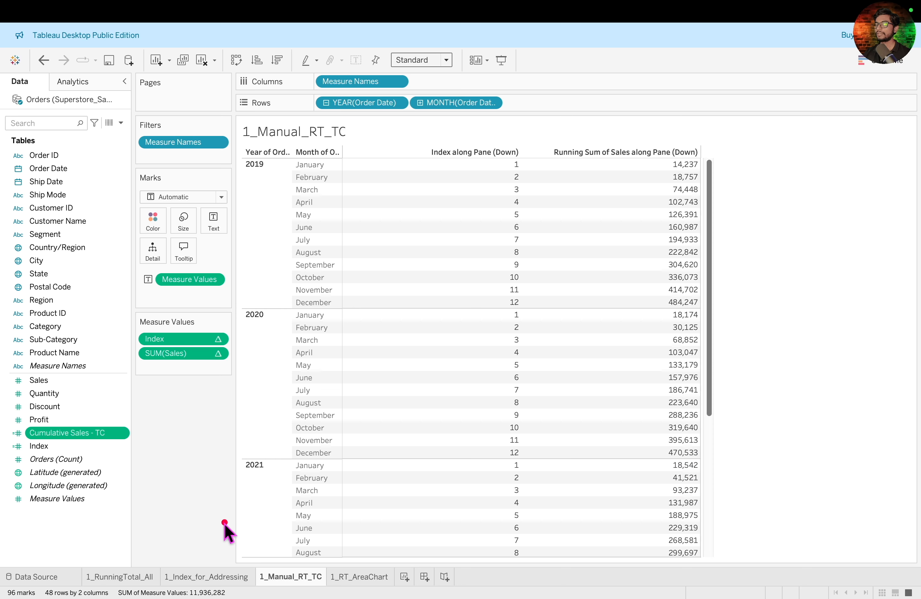
- Add Cumulative Sales - TC to the table as the last measure after SUM(Sales) and examine its accumulation across the 2019–2020 boundary
mouse_move(224, 522)
mouse_down()
mouse_move(121, 443)
mouse_move(477, 329)
mouse_move(599, 307)
mouse_move(622, 321)
mouse_up()
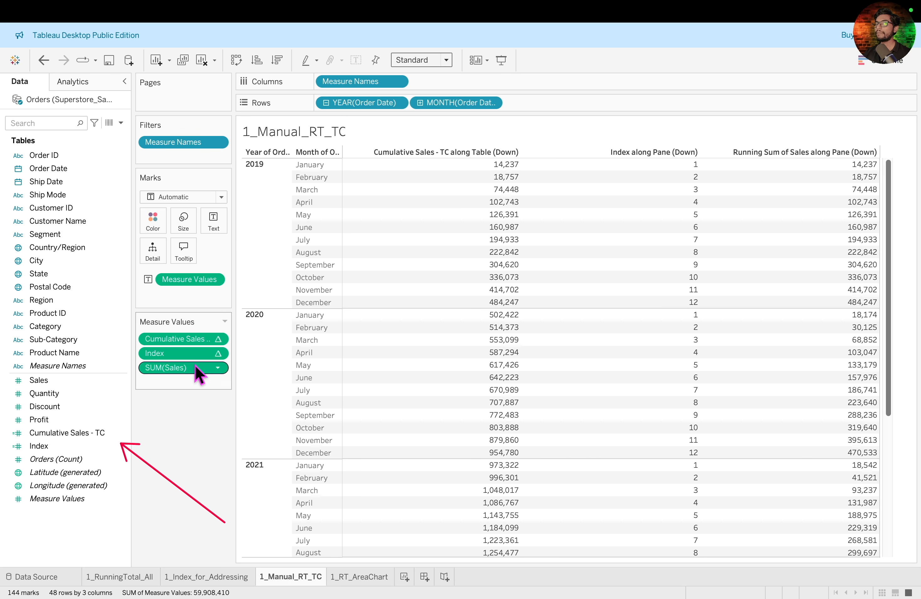
drag(205, 344, 205, 379)
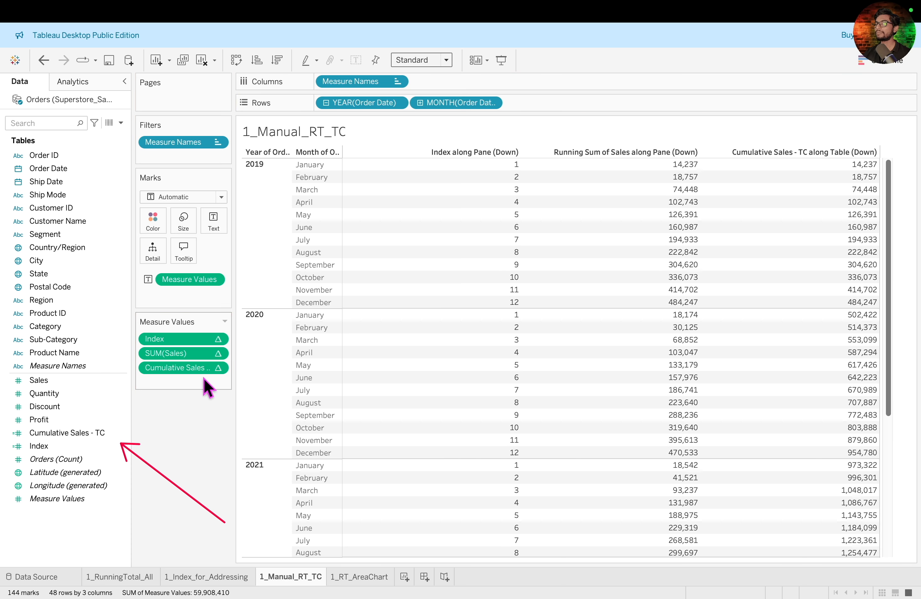
drag(132, 362, 246, 390)
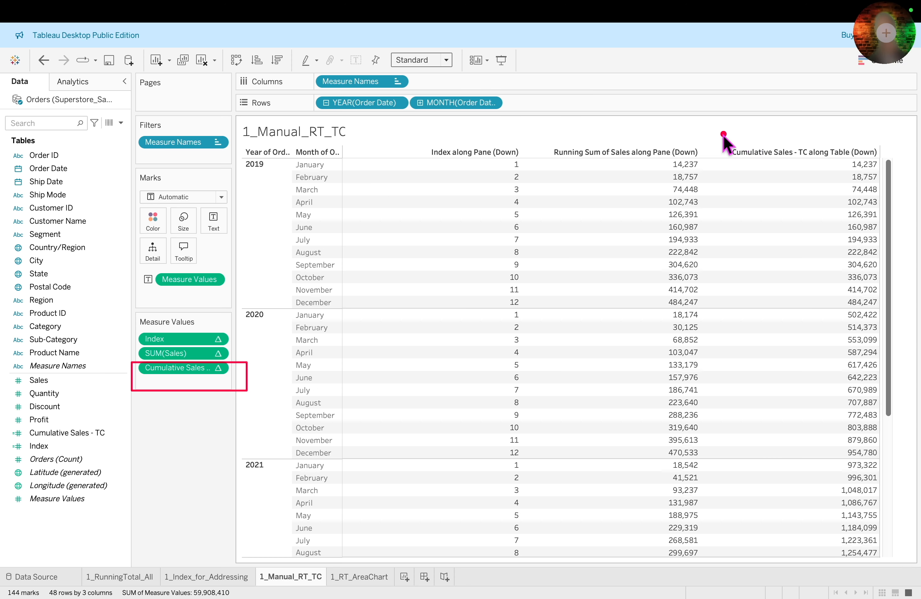
mouse_move(723, 134)
mouse_down()
mouse_move(899, 434)
mouse_move(918, 572)
mouse_move(896, 568)
mouse_up()
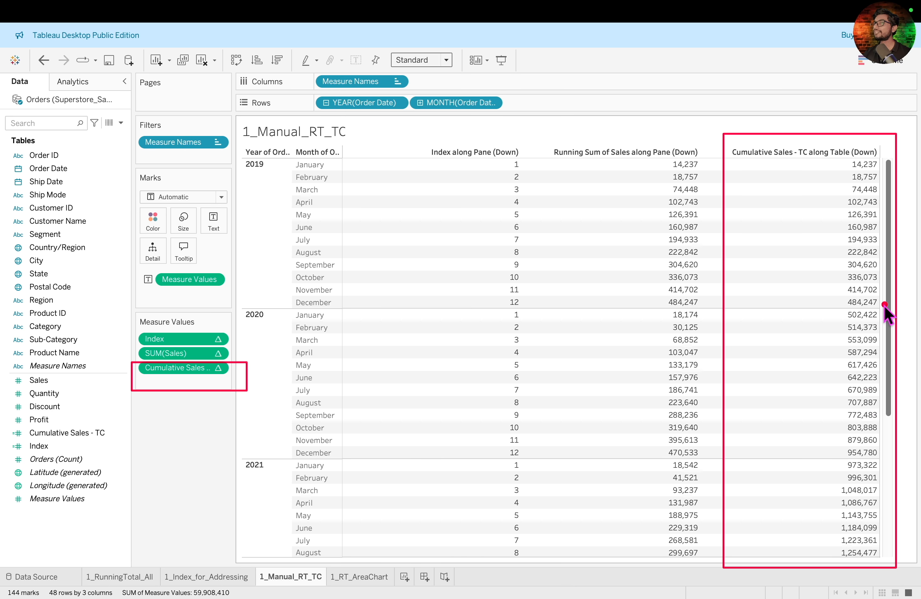
mouse_move(809, 168)
mouse_down()
mouse_move(819, 486)
mouse_move(809, 539)
mouse_up()
mouse_move(829, 295)
mouse_down()
mouse_move(845, 317)
mouse_move(896, 323)
mouse_up()
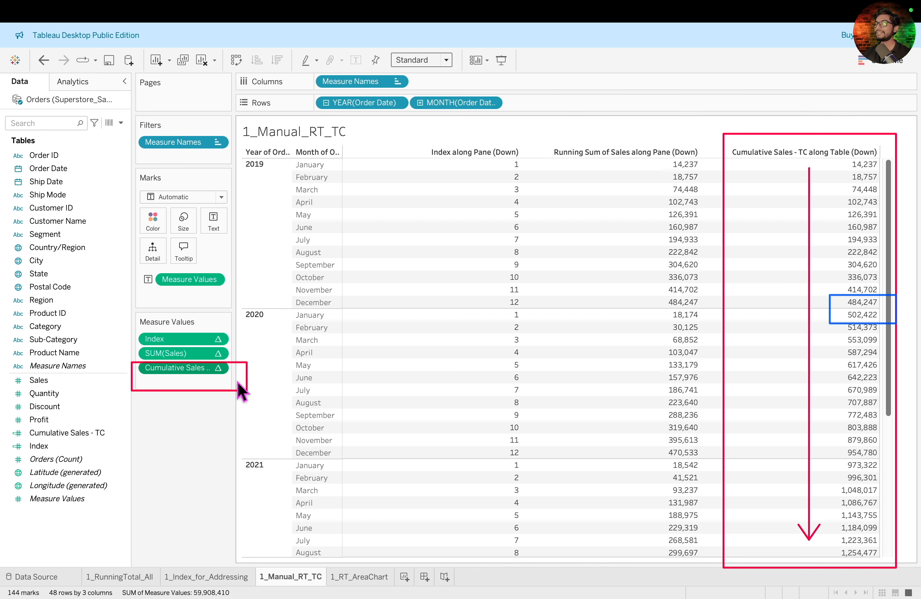
- Set Cumulative Sales - TC to compute using Pane (down) and compare its 2019–2020 boundary with the Running Sum of Sales column
click(218, 367)
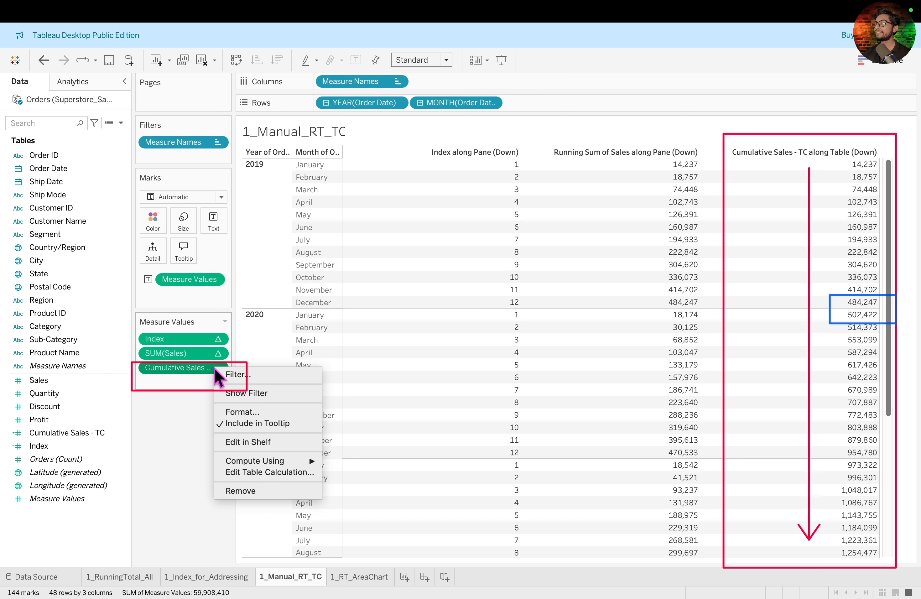
mouse_move(278, 461)
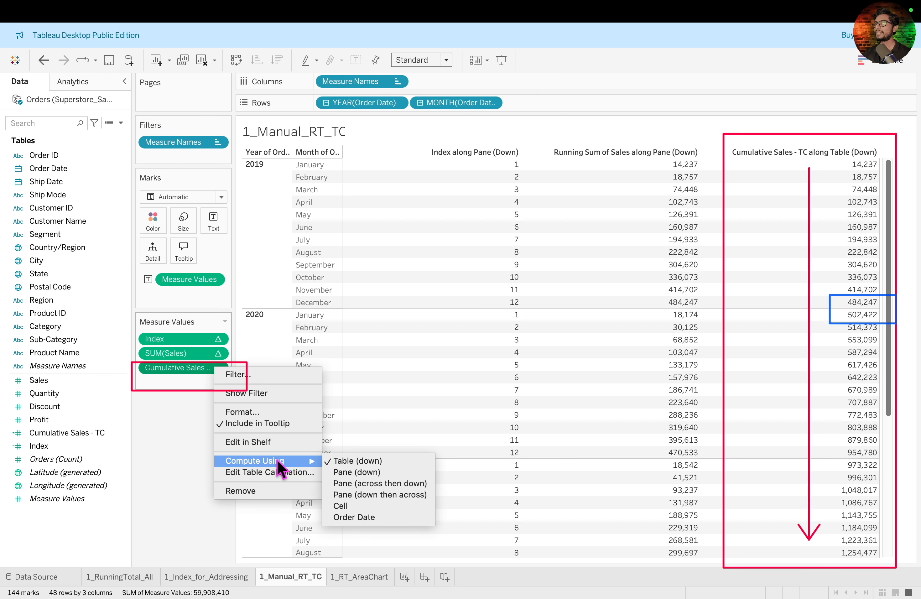
click(394, 471)
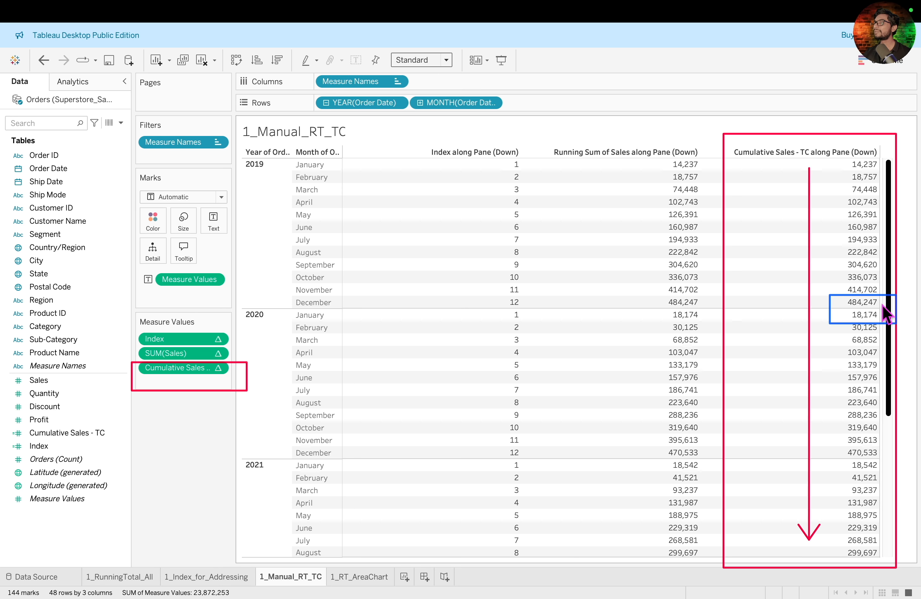
drag(641, 296, 718, 321)
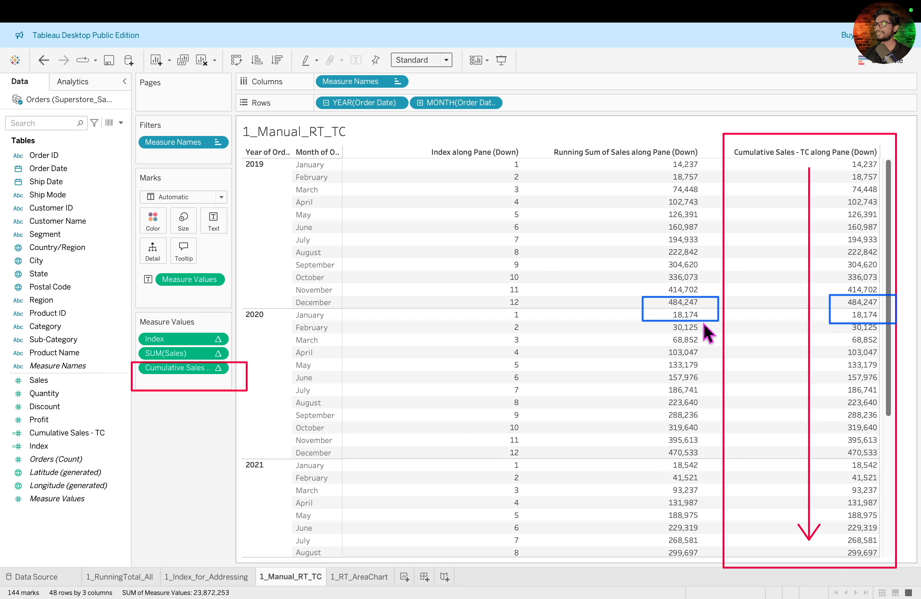
- Reopen the Cumulative Sales - TC calculated field, review its RUNNING_SUM formula and close the editor
right_click(107, 431)
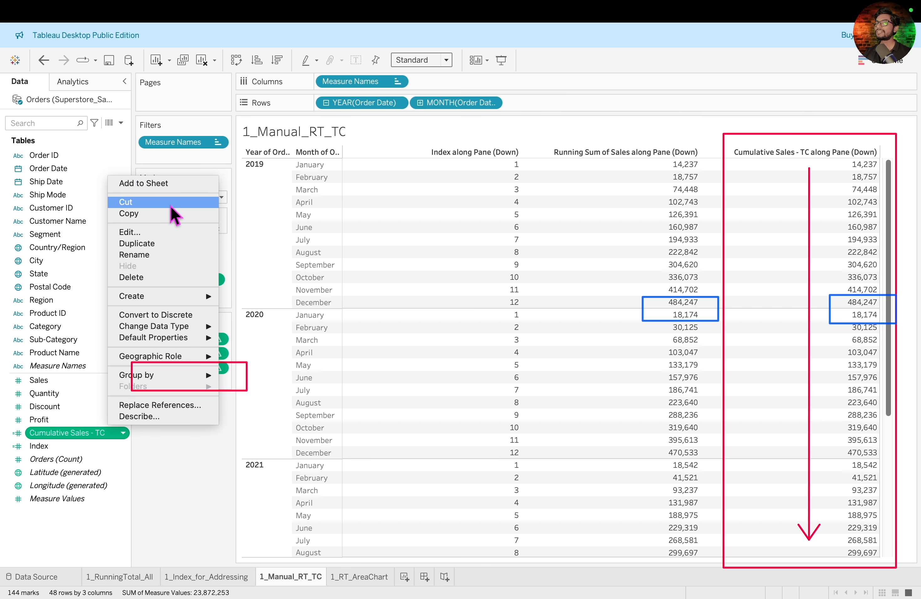
click(171, 232)
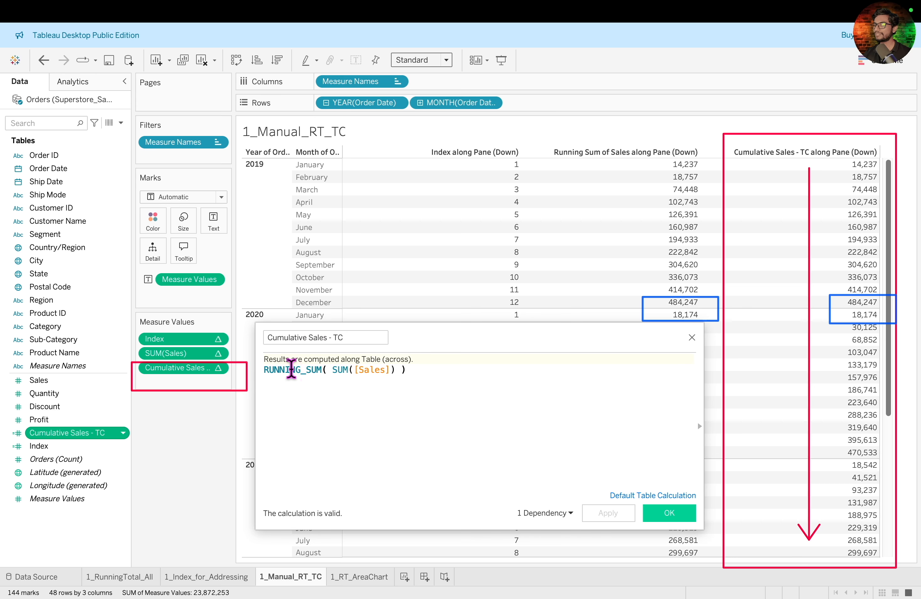
drag(266, 369, 414, 383)
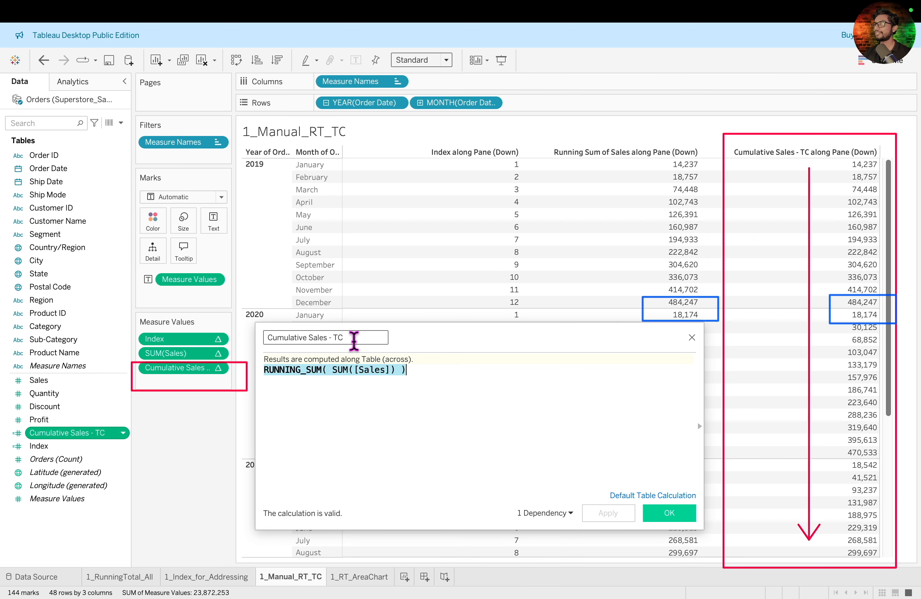
click(681, 517)
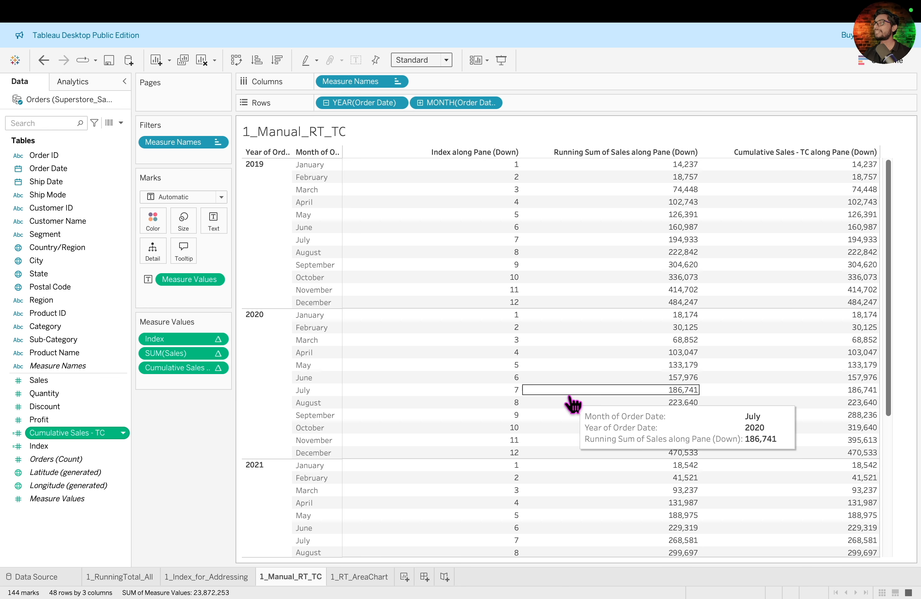
- Change the alias of the Running Sum of Sales column header to Running Sum of Sales - QTC
right_click(656, 153)
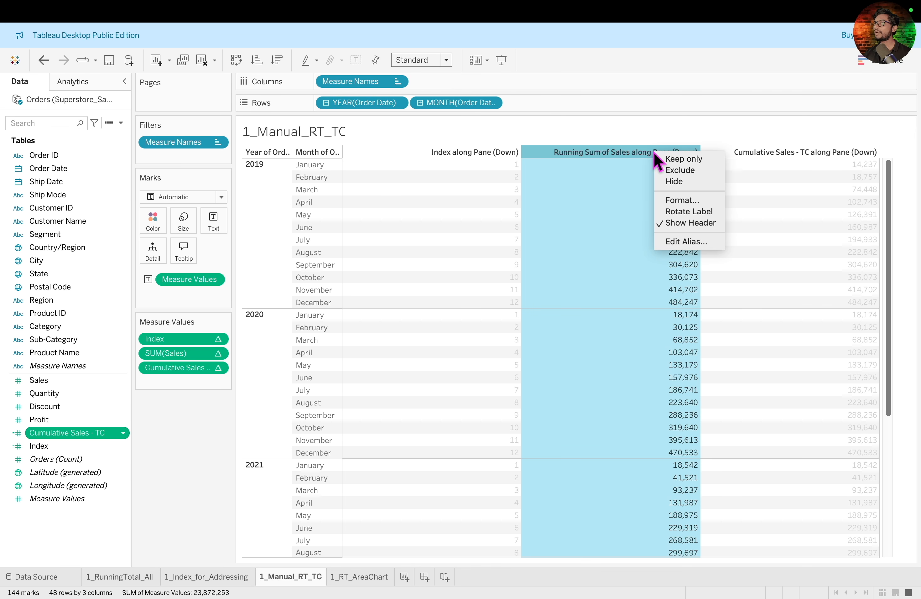
click(700, 242)
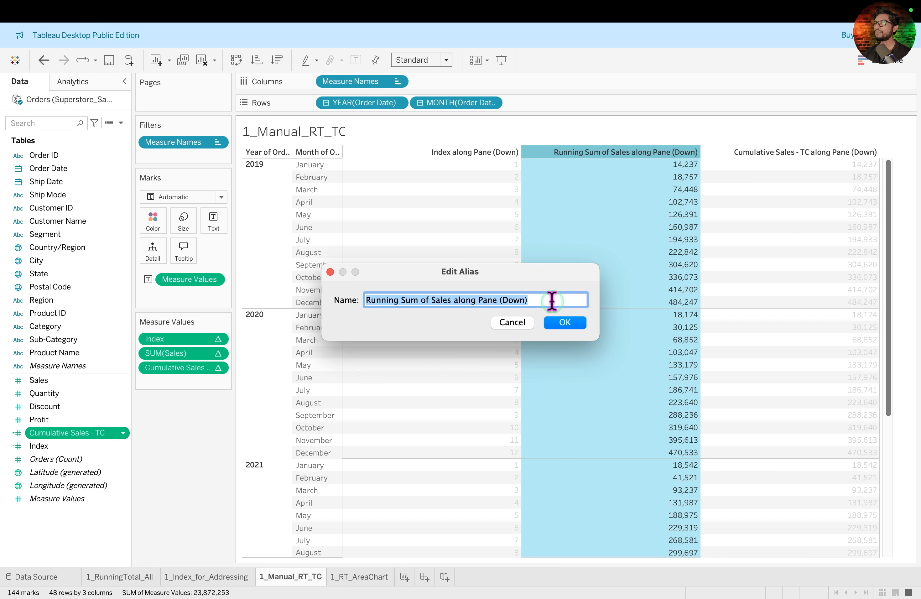
text(Running Sum of Sales - QTC)
drag(488, 301, 461, 303)
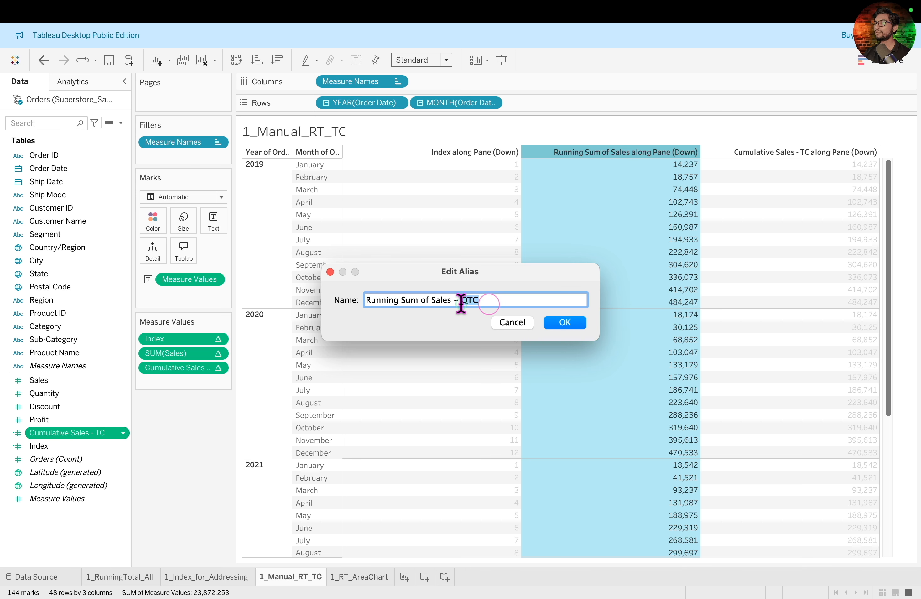
click(500, 301)
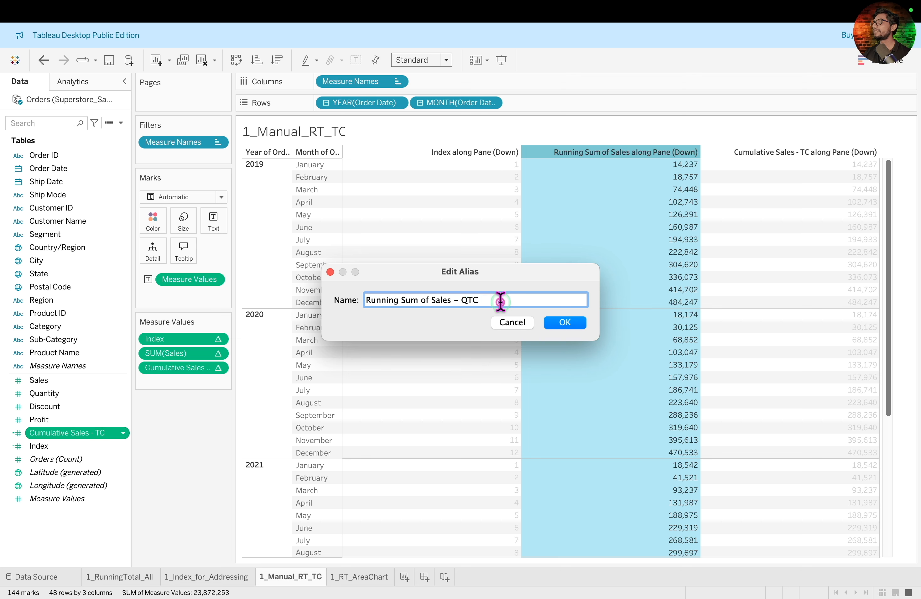
click(577, 322)
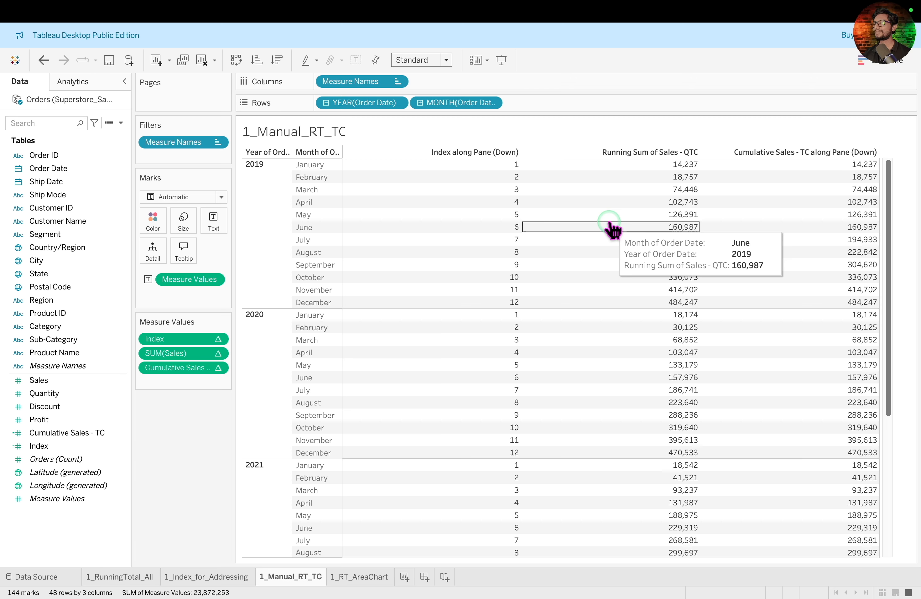
click(187, 426)
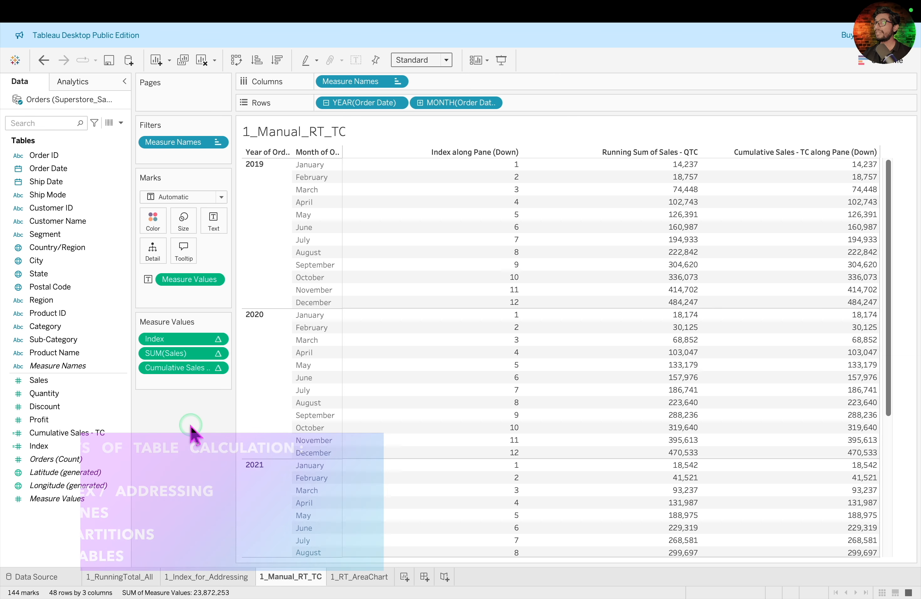
mouse_move(413, 372)
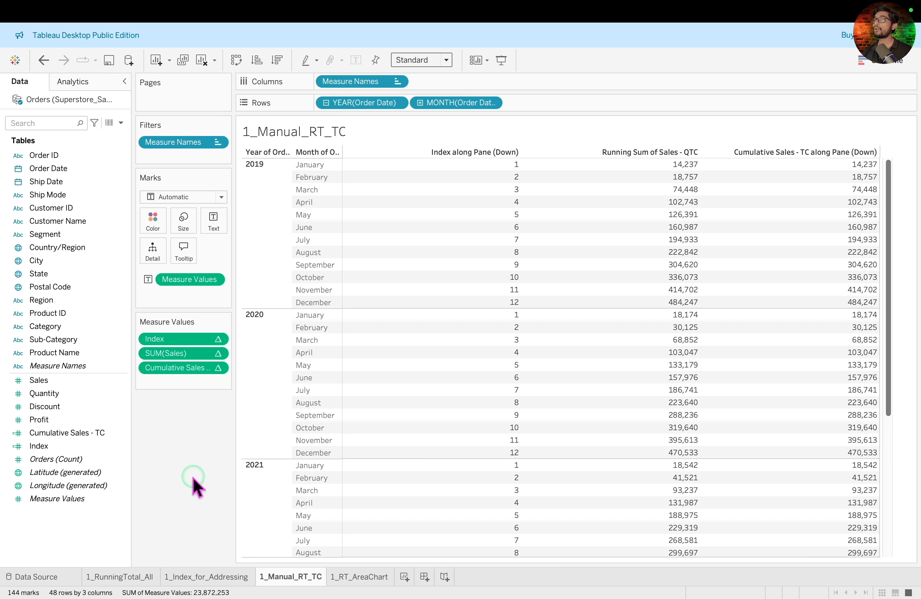
- Duplicate the 1_Index_for_Addressing worksheet and move the copy after 1_RT_AreaChart
click(207, 577)
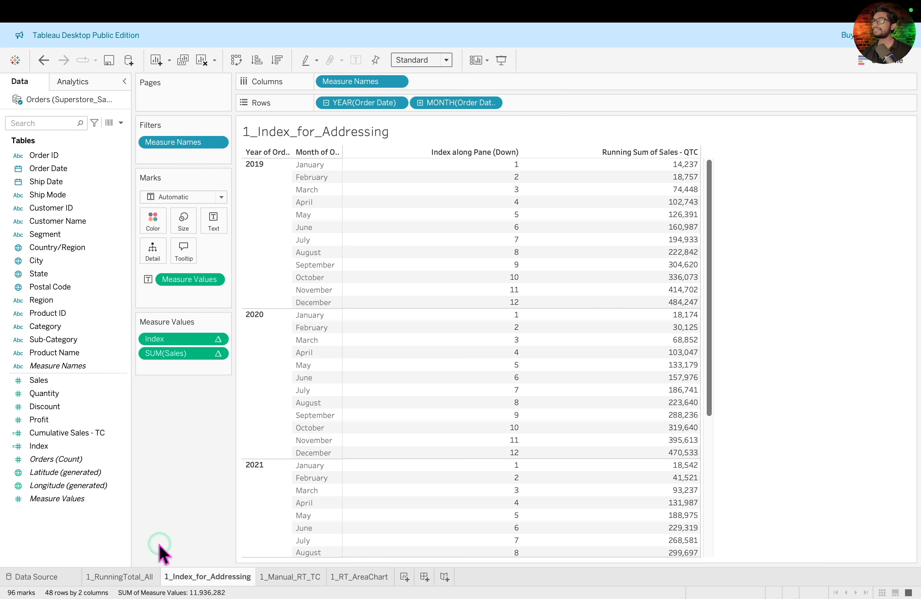
right_click(180, 575)
click(217, 472)
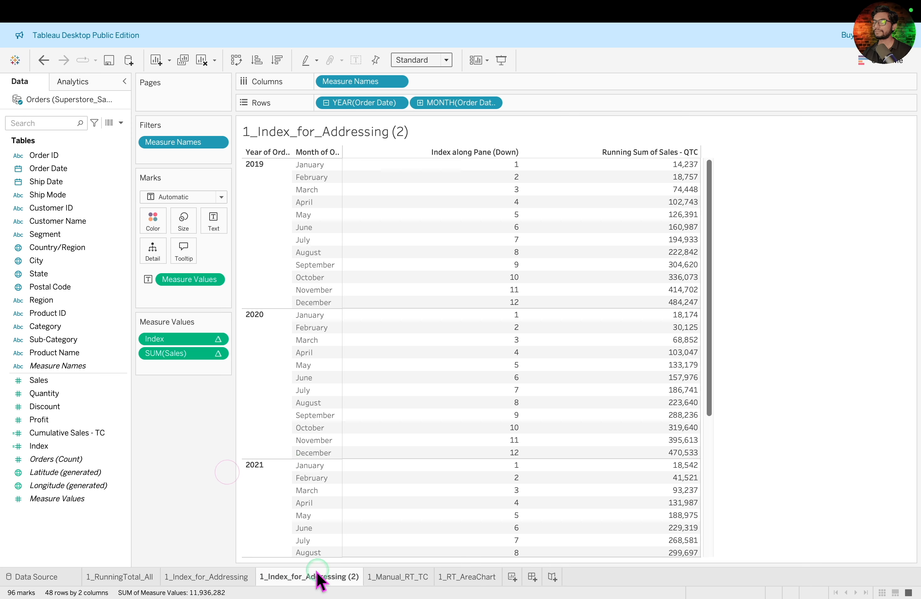
click(494, 576)
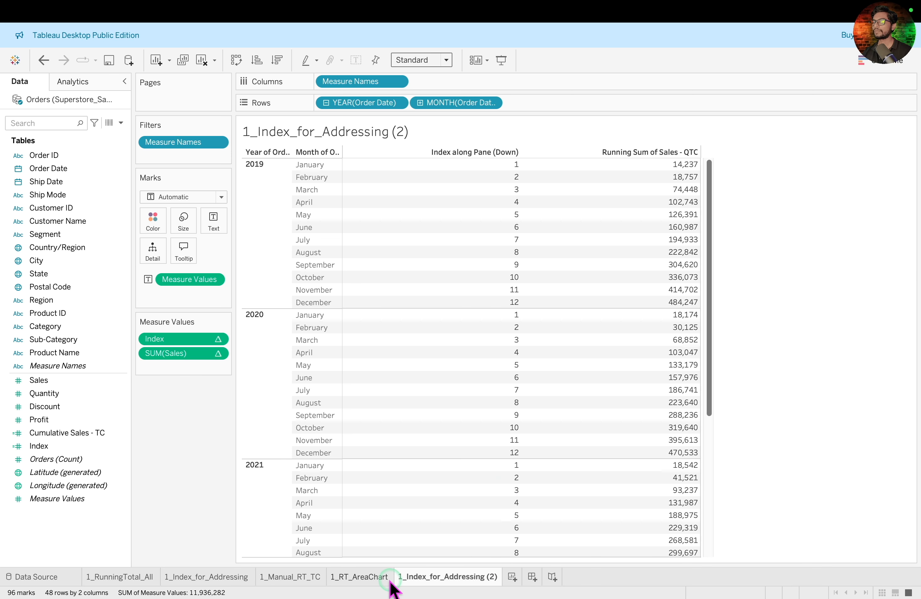
mouse_move(420, 586)
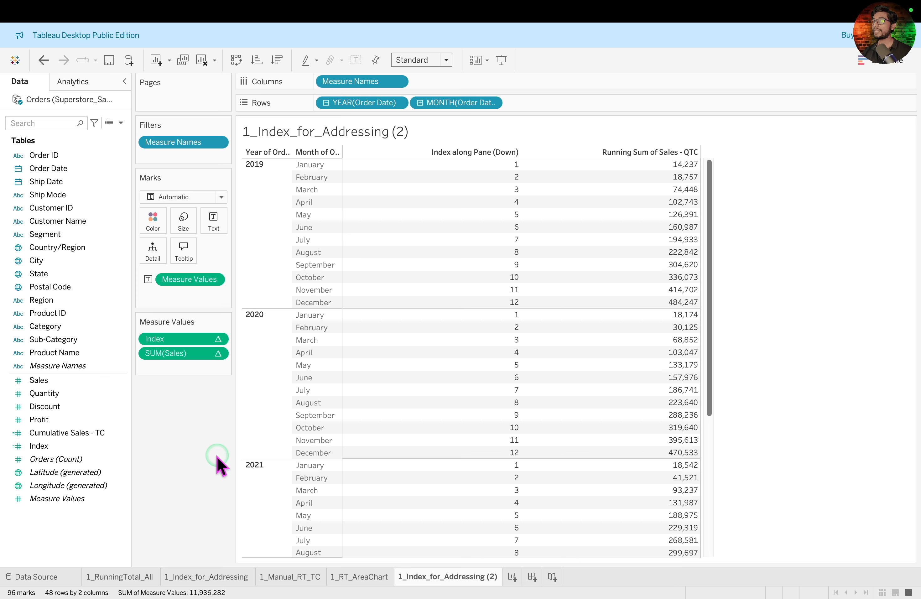
- Remove SUM(Sales) from the duplicated table, leaving only Index, and add Region to Columns
drag(201, 354, 198, 403)
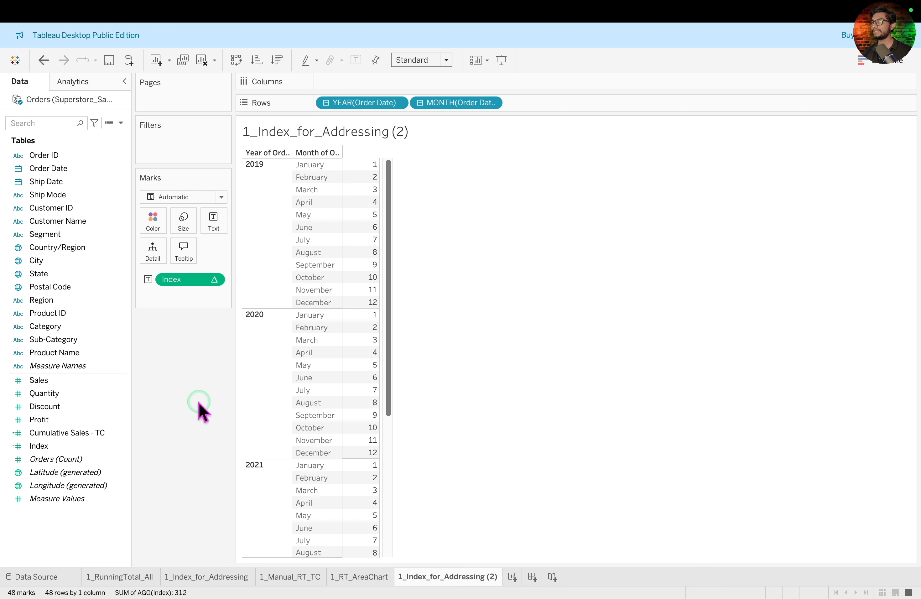
click(214, 279)
mouse_move(232, 410)
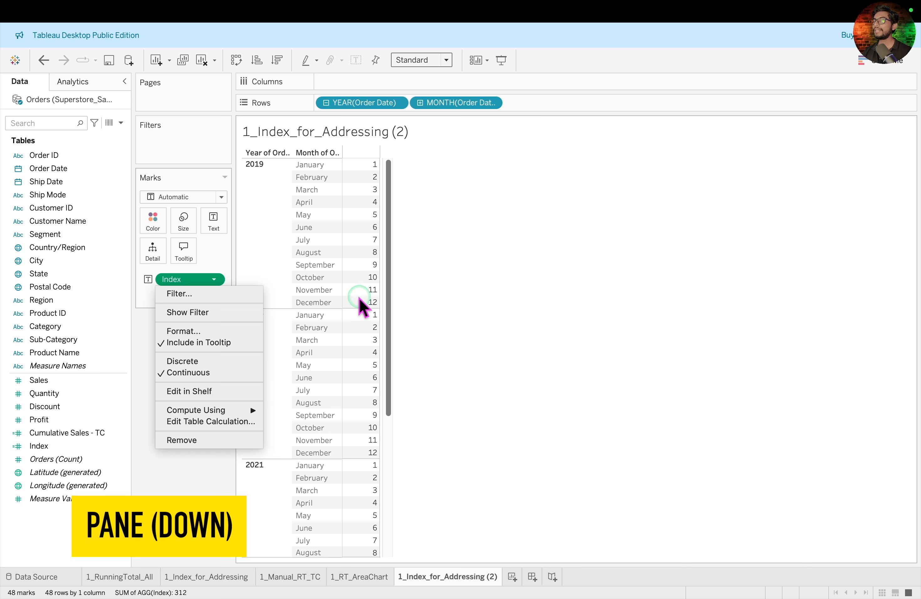
click(418, 296)
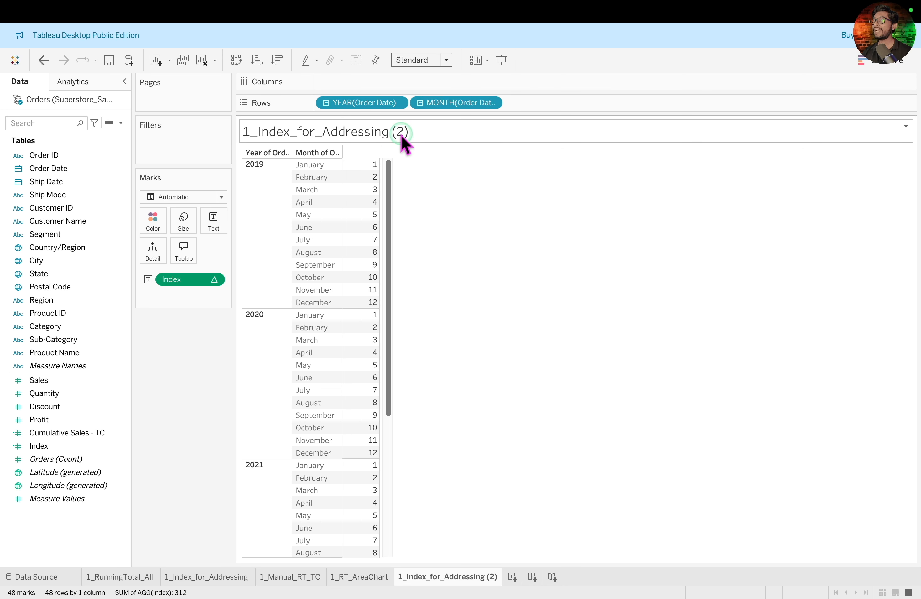
click(76, 300)
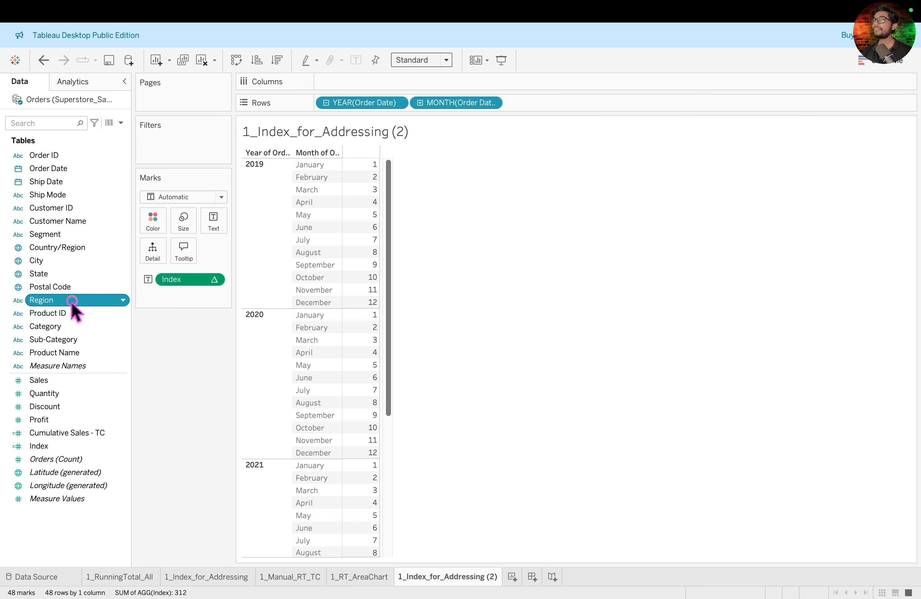
drag(76, 302, 382, 85)
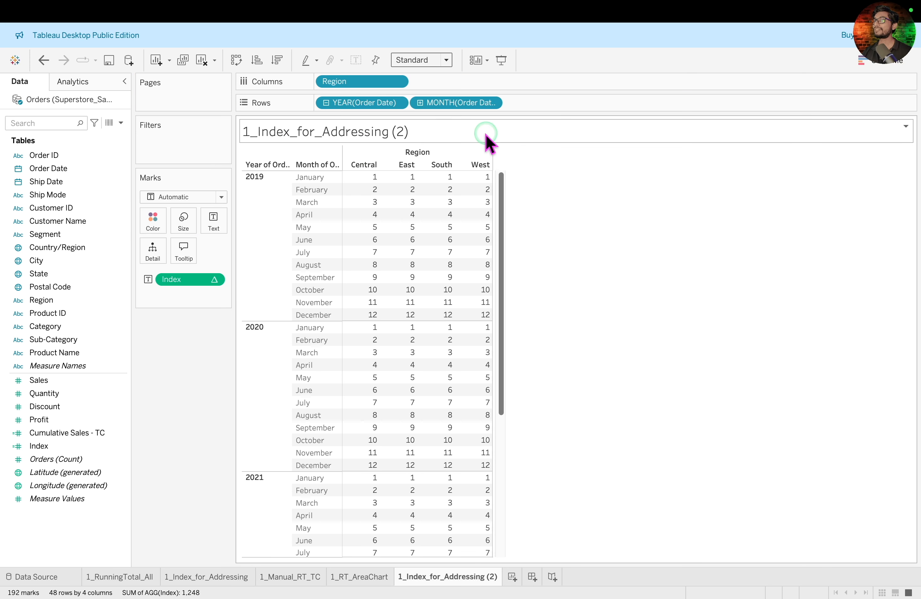
- Examine how the Pane (down) index numbers the months within each region and year, comparing the Central and East columns
mouse_move(477, 190)
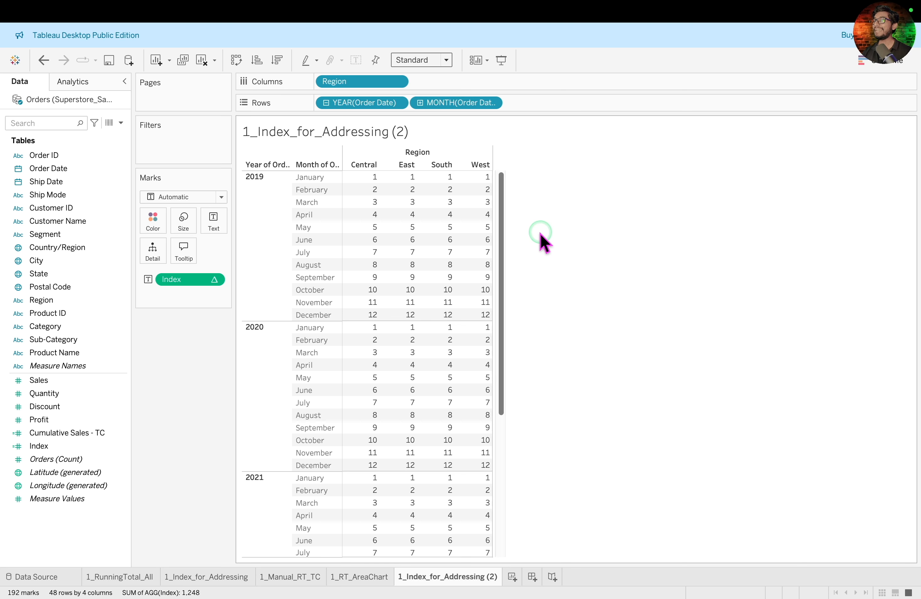
mouse_move(476, 277)
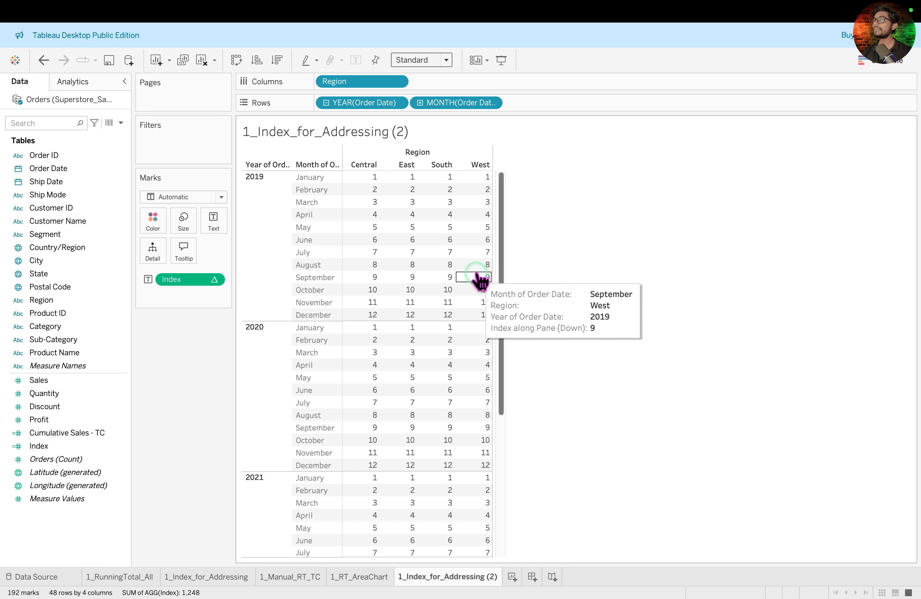
click(556, 242)
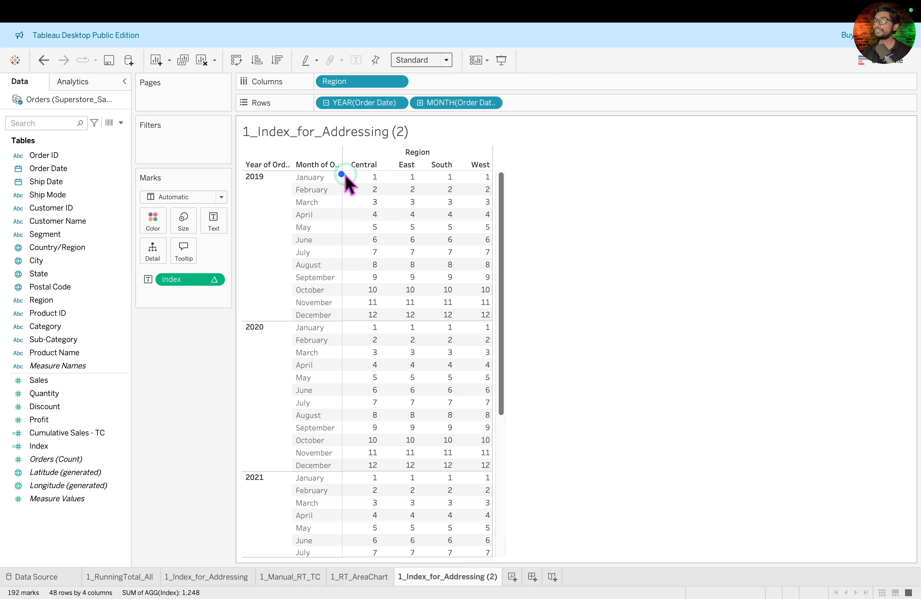
click(360, 148)
mouse_move(349, 152)
mouse_down()
mouse_move(388, 254)
mouse_move(389, 460)
mouse_move(378, 471)
mouse_move(386, 557)
mouse_up()
mouse_move(383, 151)
mouse_down()
mouse_move(417, 323)
mouse_move(424, 471)
mouse_up()
drag(393, 473, 431, 561)
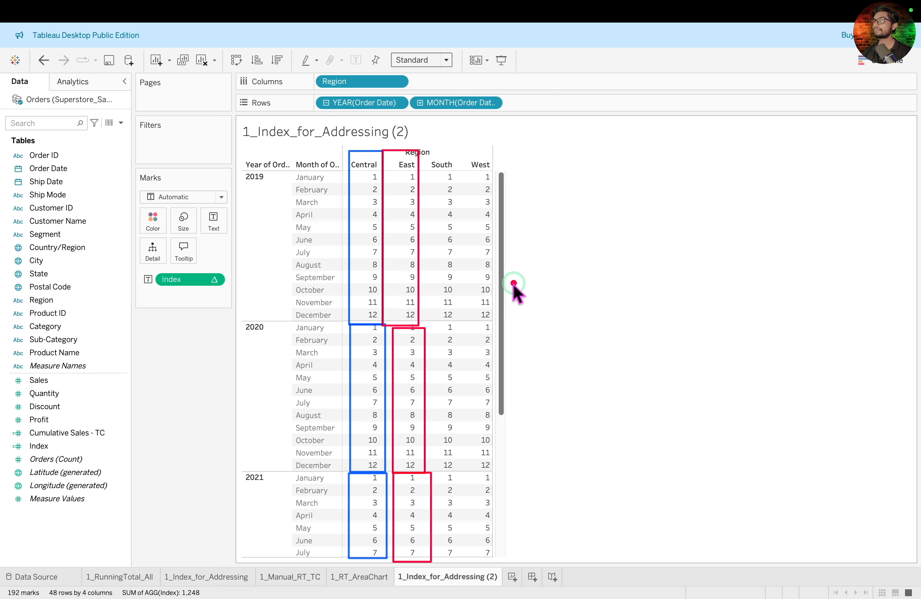
- Set Index to compute using Table (down) and examine its numbering down each of the four region columns
click(214, 279)
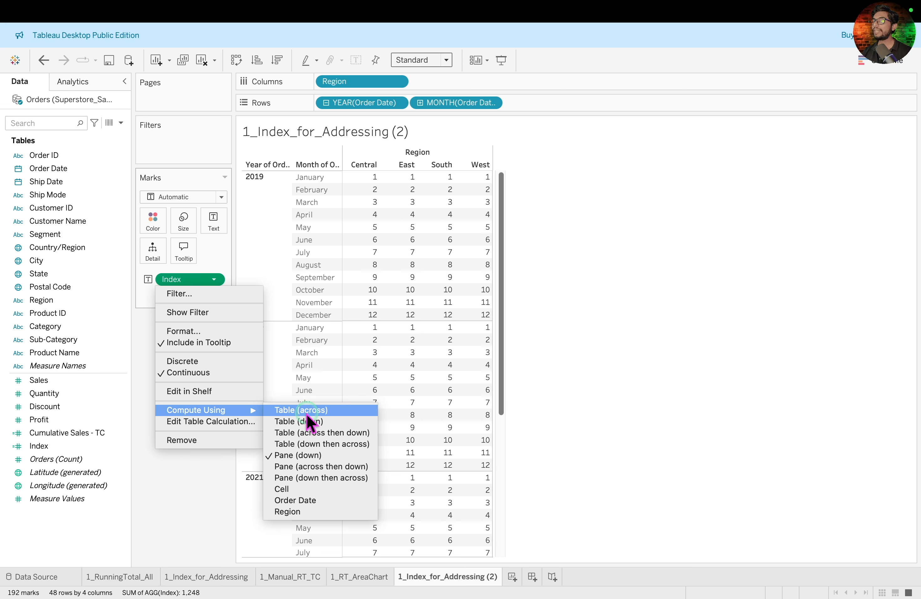
click(338, 422)
drag(343, 150, 388, 569)
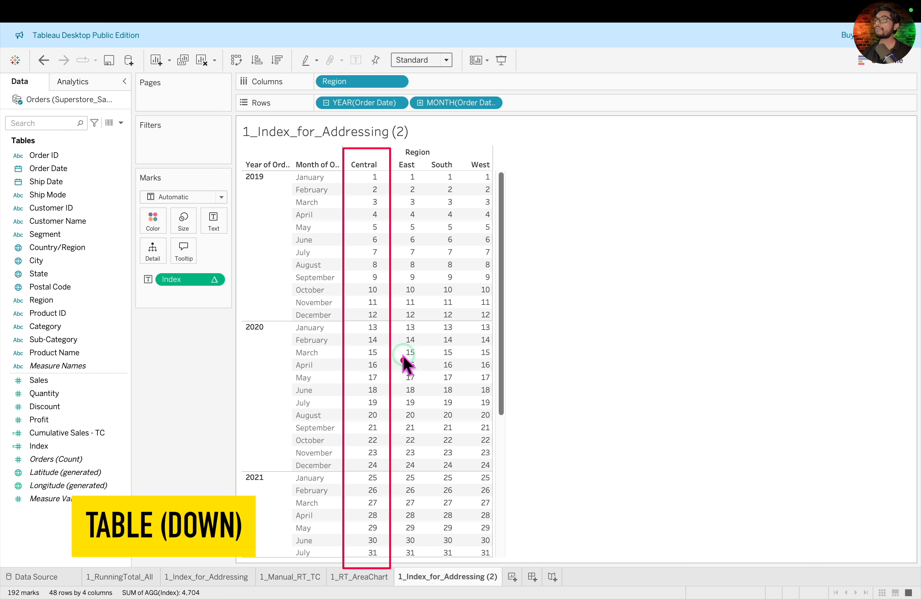
drag(396, 148, 428, 576)
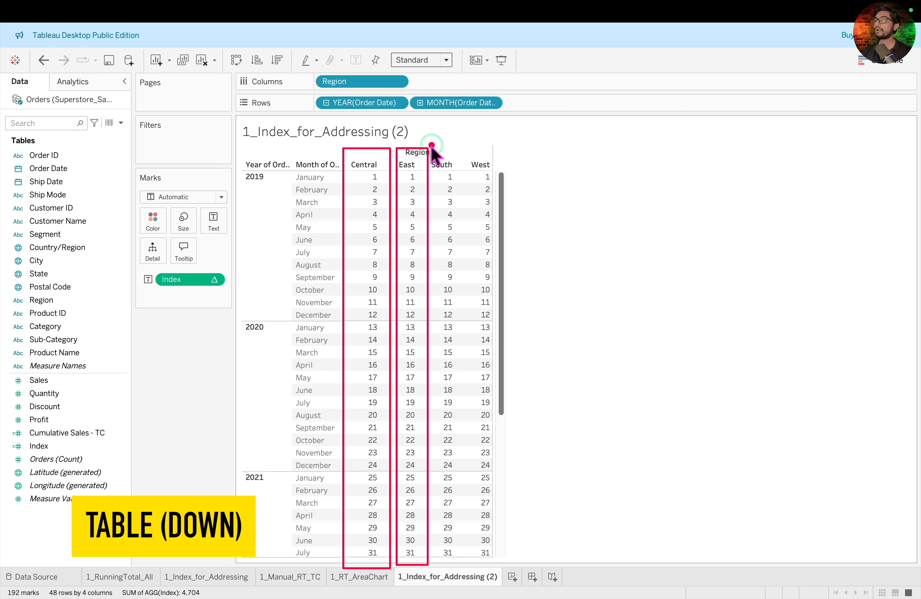
drag(430, 147, 465, 586)
drag(471, 145, 523, 570)
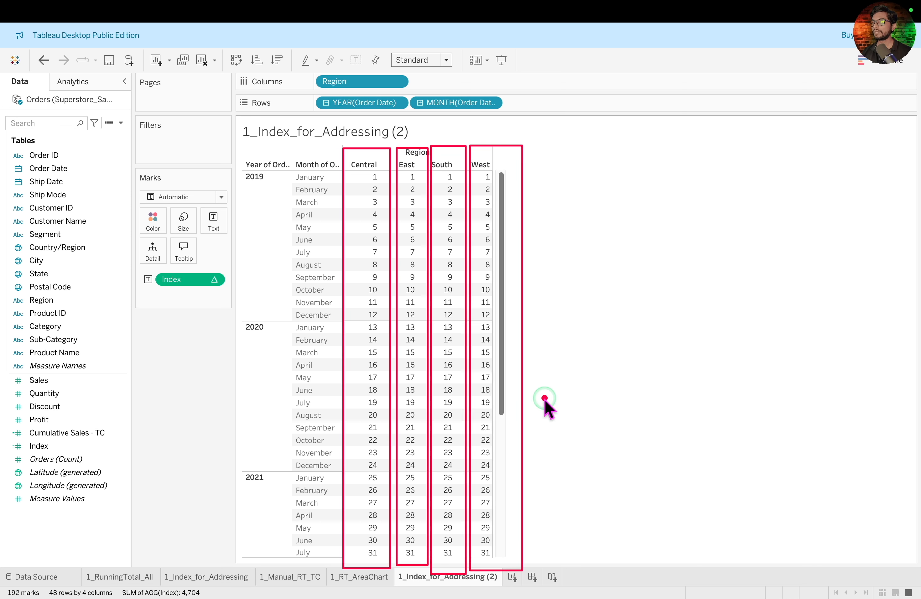
key(Escape)
- Set Index to compute using Table (across) and examine its numbering across the four regions in the January 2019 row
click(225, 280)
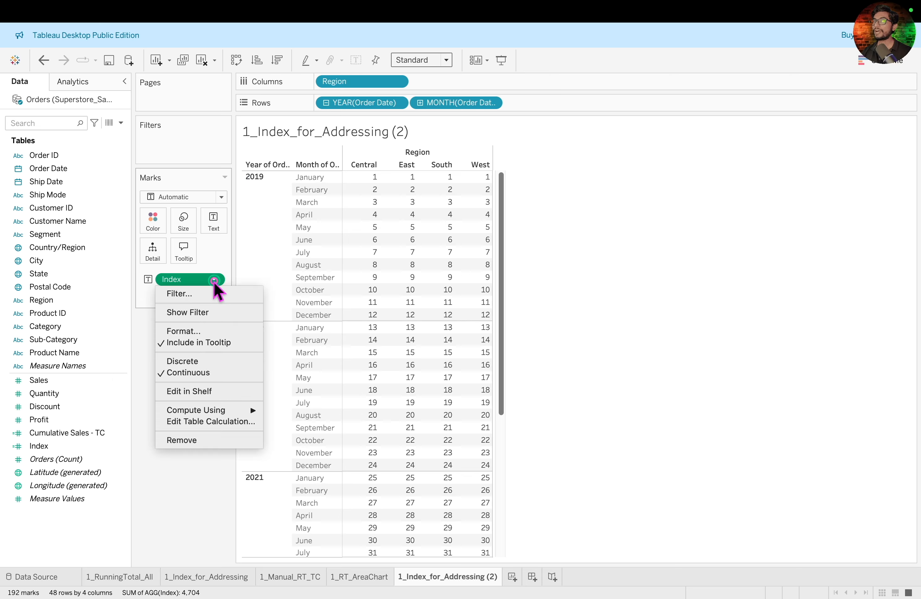
click(235, 411)
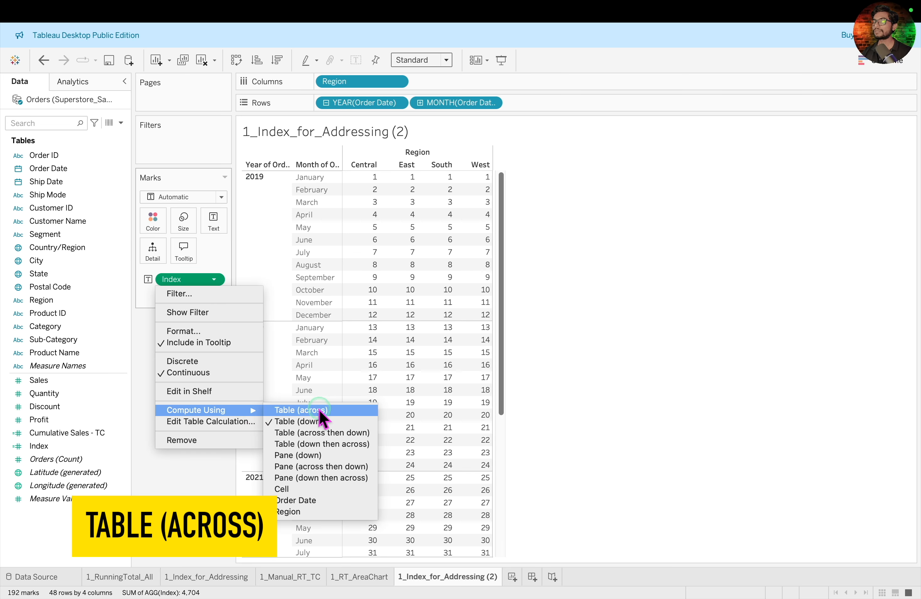
click(333, 410)
drag(350, 148, 499, 146)
click(364, 180)
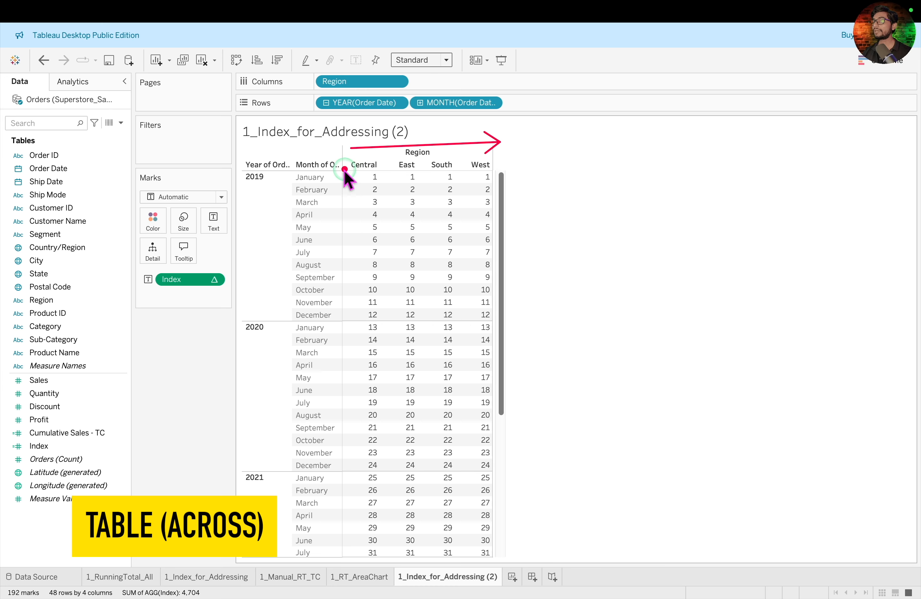
drag(344, 169, 513, 183)
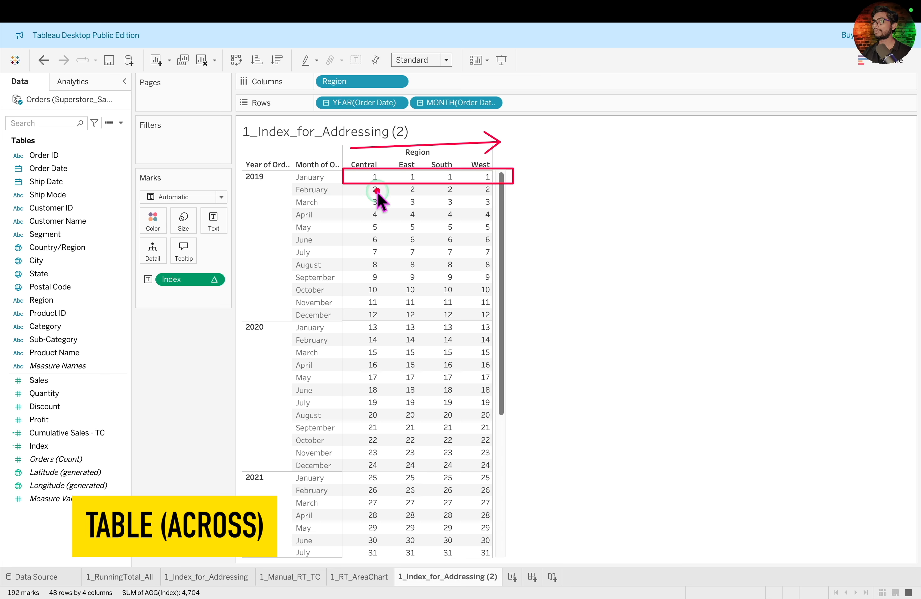
click(214, 279)
mouse_move(233, 410)
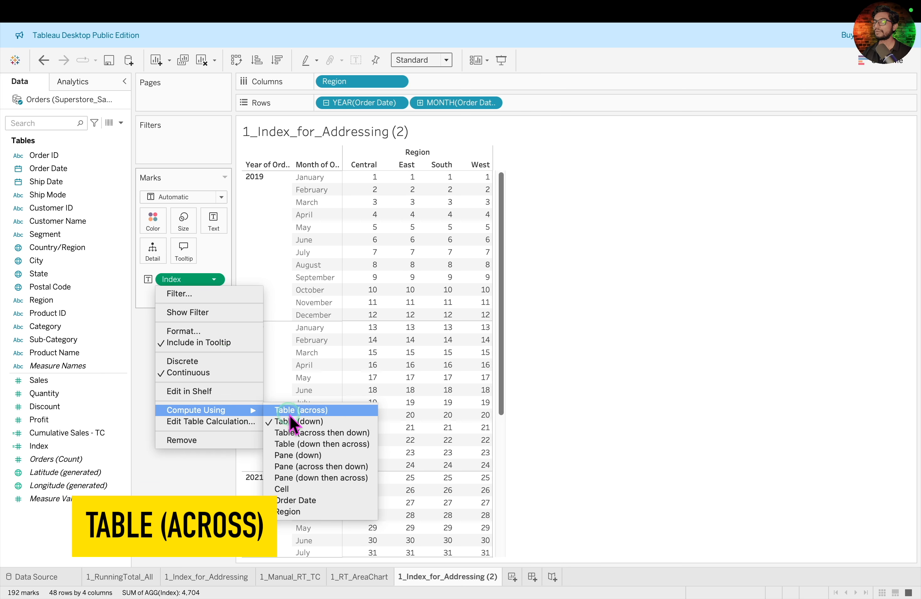
click(341, 411)
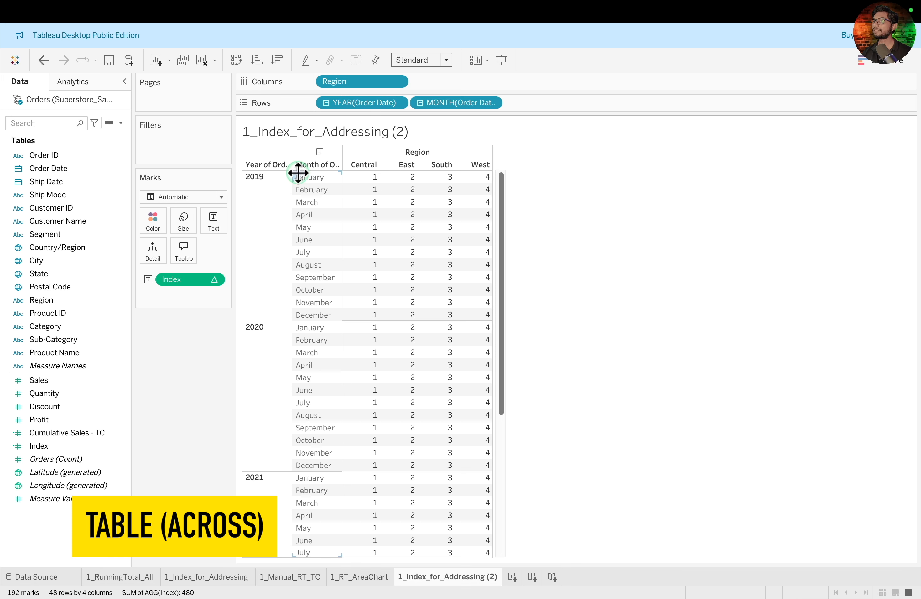
mouse_move(287, 169)
mouse_down()
mouse_move(337, 181)
mouse_move(524, 183)
mouse_up()
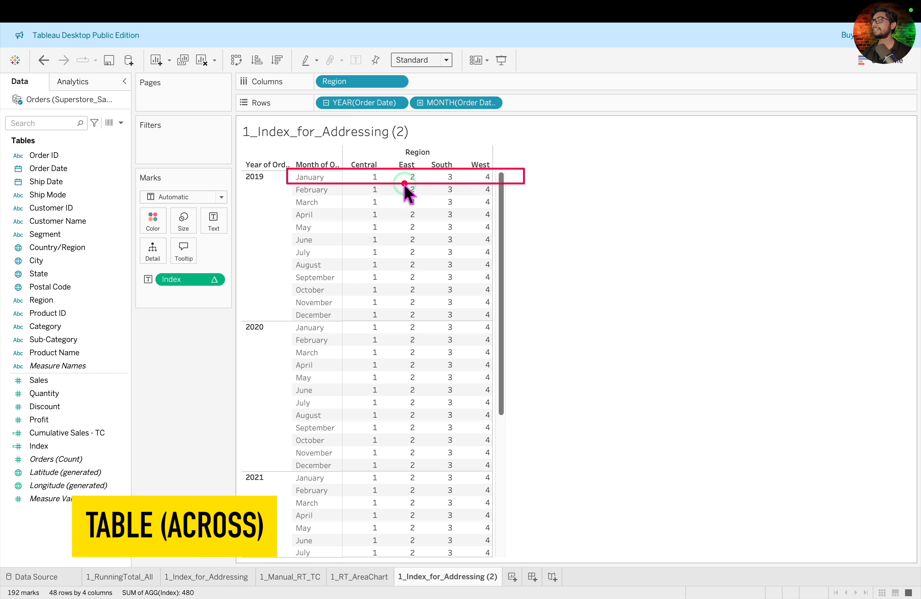
- Set Index to compute using Table (down then across)
click(214, 279)
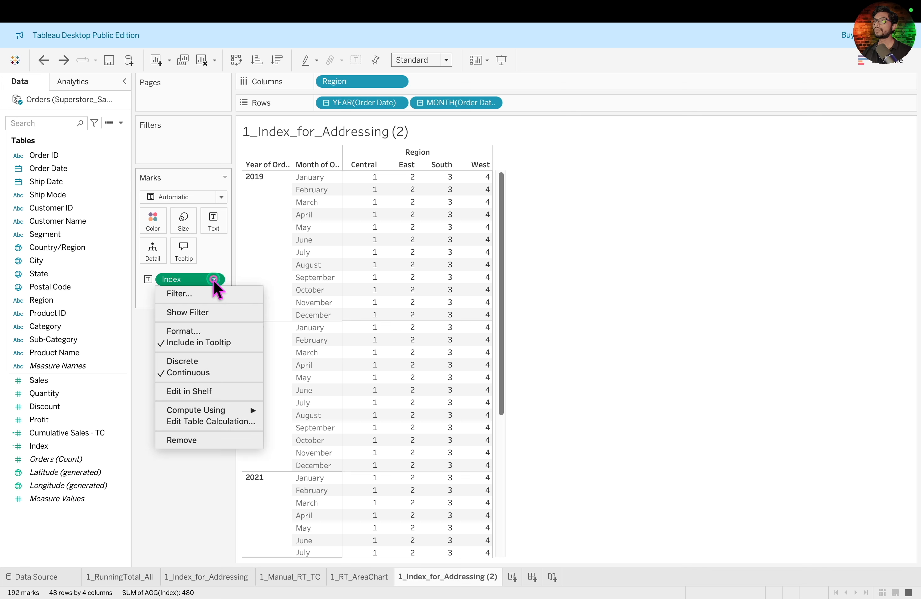
mouse_move(231, 412)
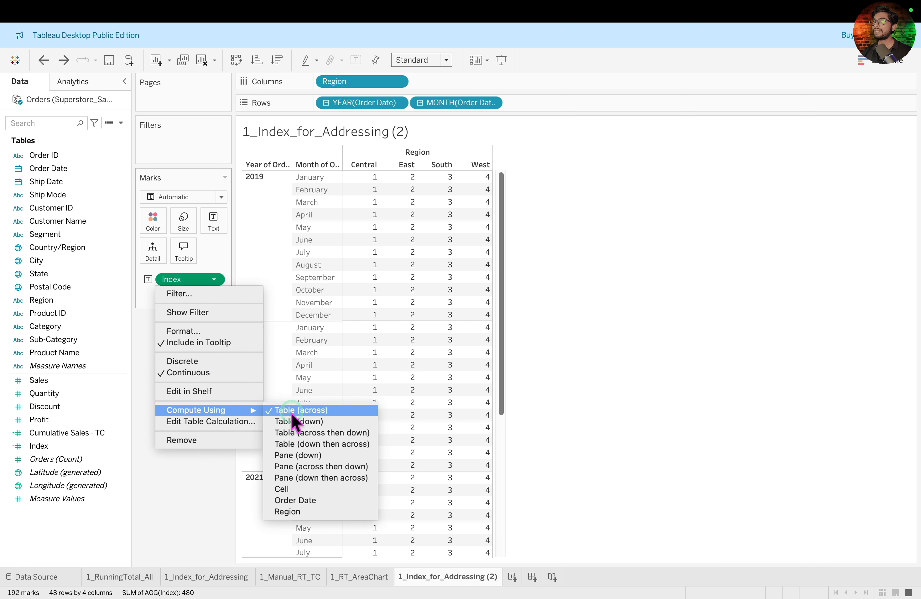
click(344, 445)
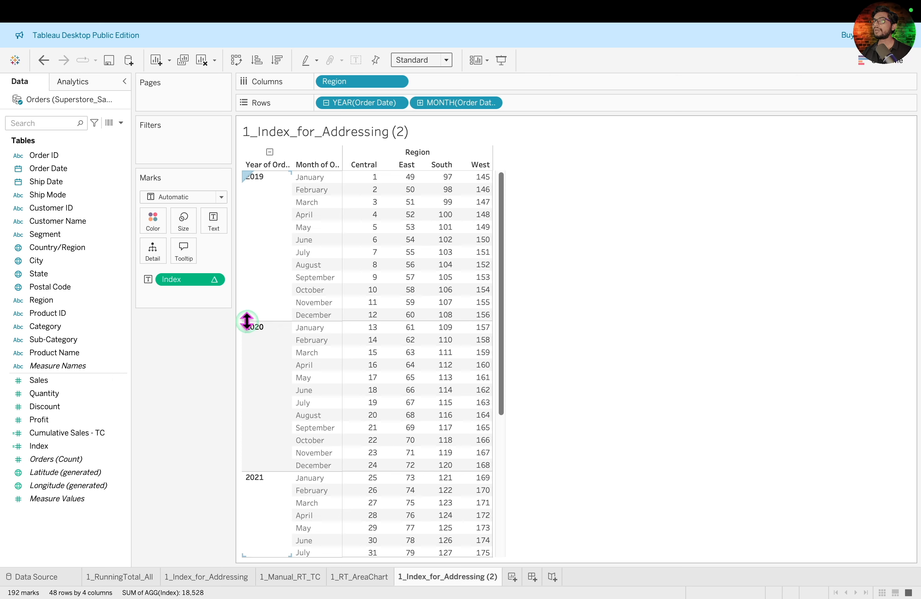
- Set Index to compute using Pane (across then down)
click(214, 279)
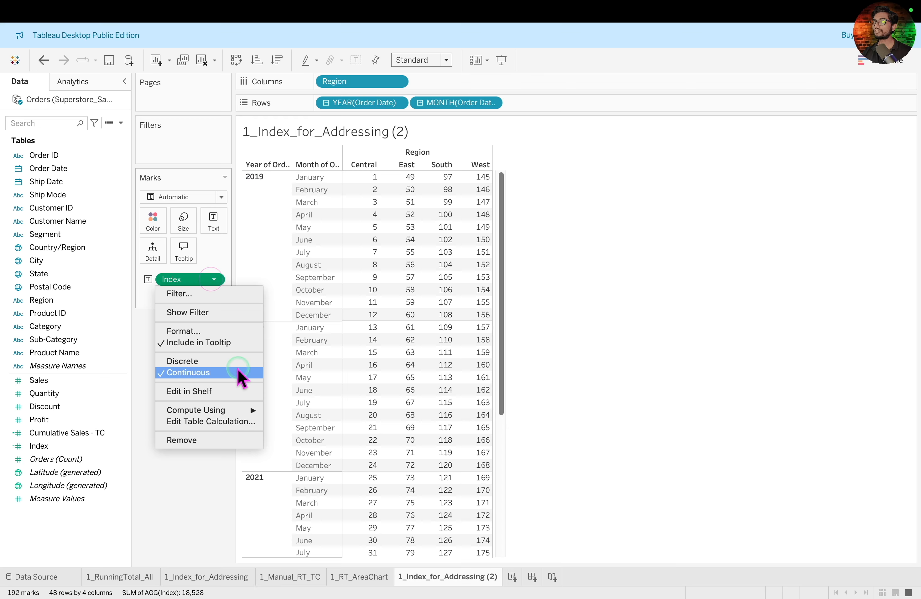
mouse_move(245, 410)
click(359, 467)
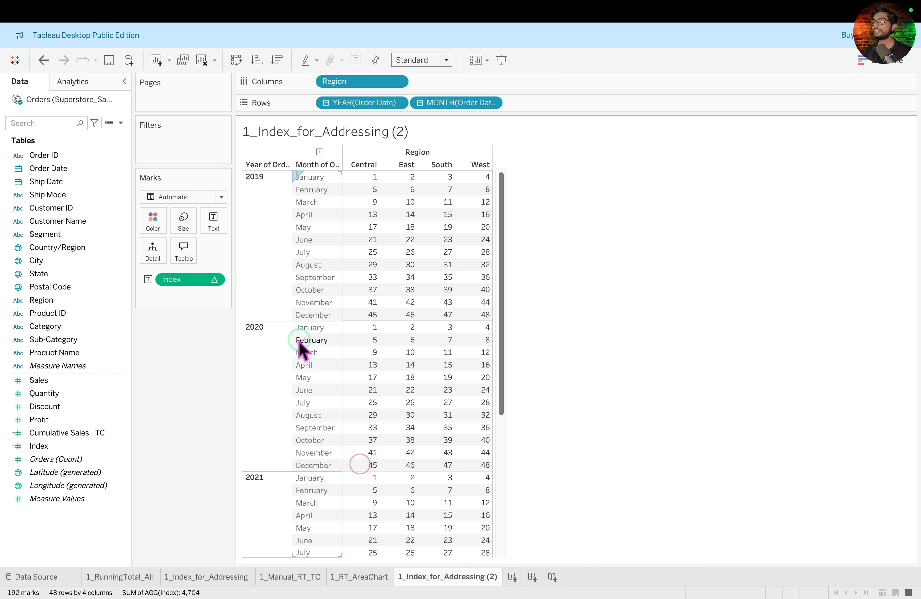
click(215, 324)
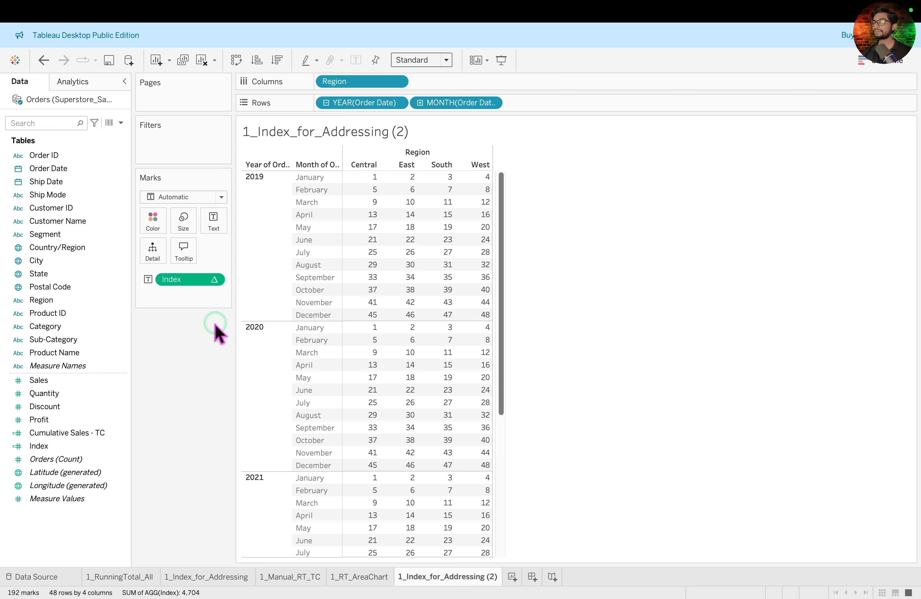
click(643, 299)
- Examine how the Pane (across then down) index numbers the regions and months within the 2019 pane, following the January and February rows
click(213, 280)
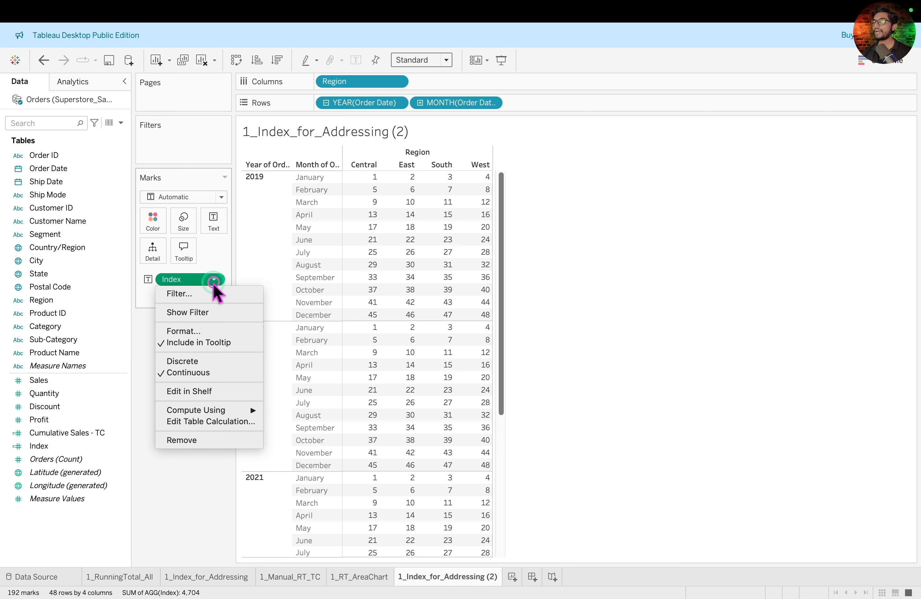
mouse_move(242, 410)
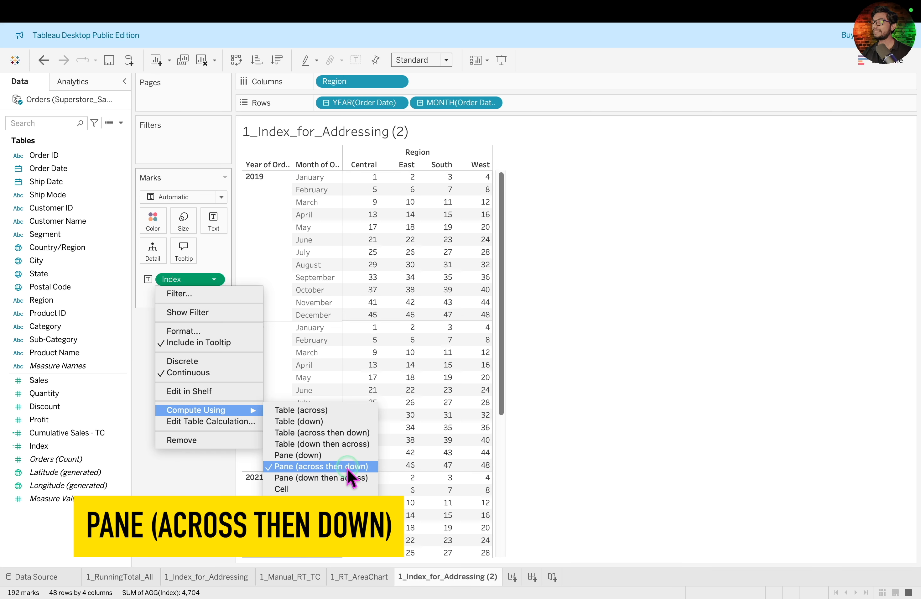
key(ctrl+a)
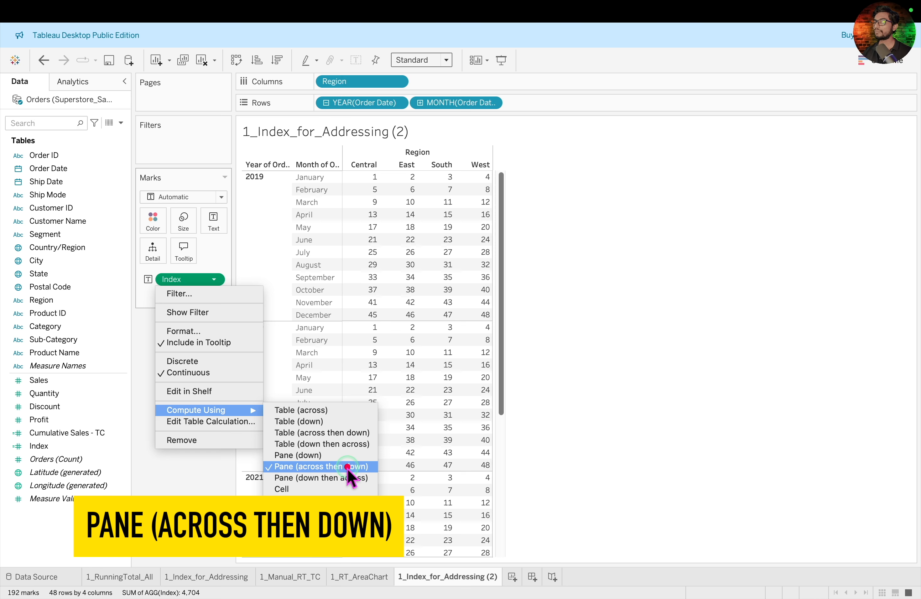
drag(233, 157, 543, 322)
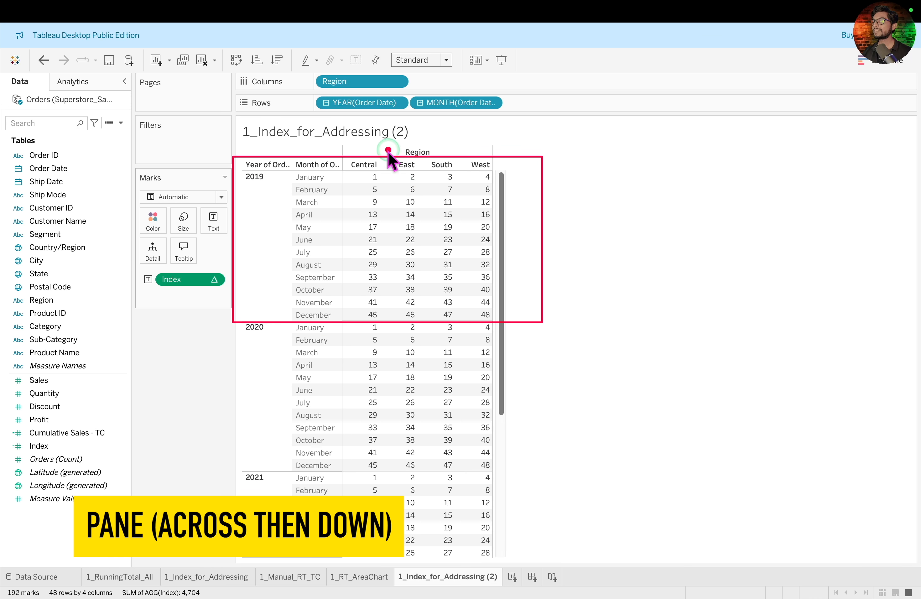
drag(353, 139, 489, 139)
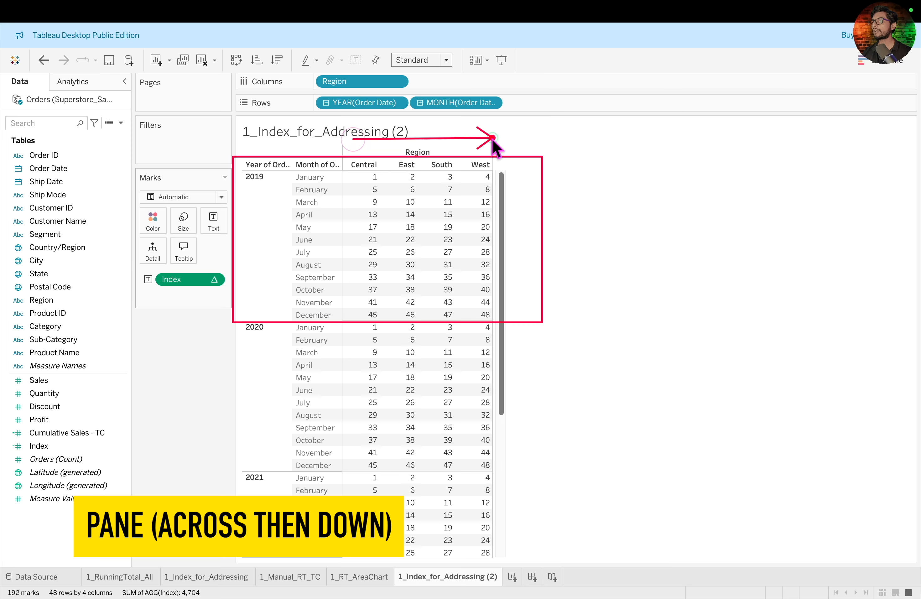
mouse_move(564, 145)
mouse_down()
mouse_move(563, 182)
mouse_move(756, 185)
mouse_up()
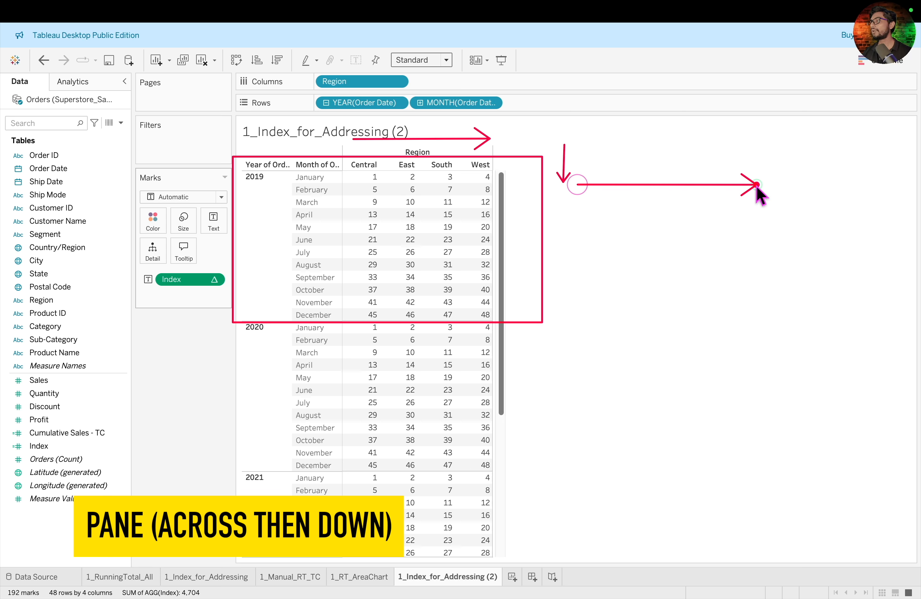
mouse_move(372, 174)
mouse_down()
mouse_move(406, 167)
mouse_move(487, 185)
mouse_move(493, 170)
mouse_up()
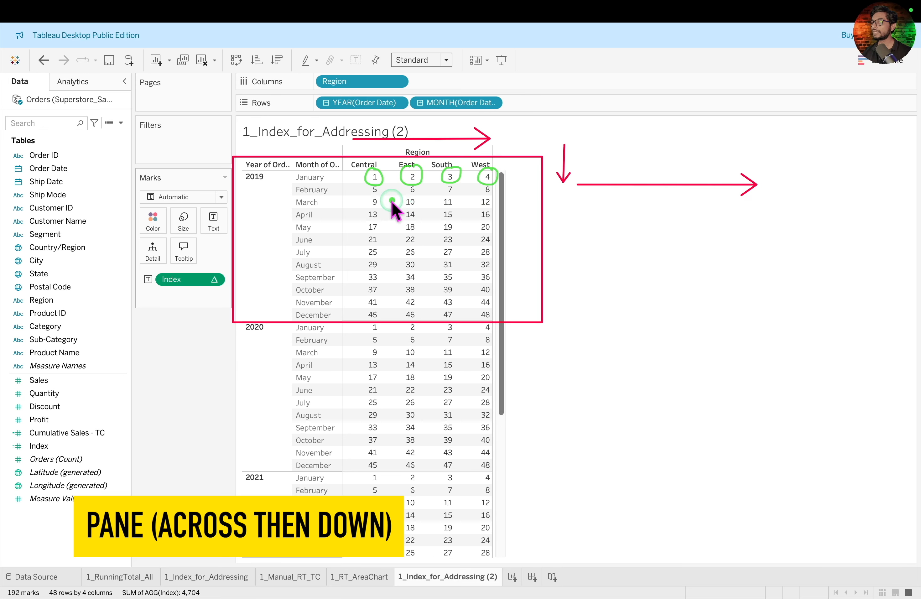
mouse_move(377, 192)
mouse_down()
mouse_move(409, 198)
mouse_move(411, 180)
mouse_move(408, 196)
mouse_move(454, 187)
mouse_move(465, 195)
mouse_move(499, 183)
mouse_move(496, 190)
mouse_move(495, 182)
mouse_up()
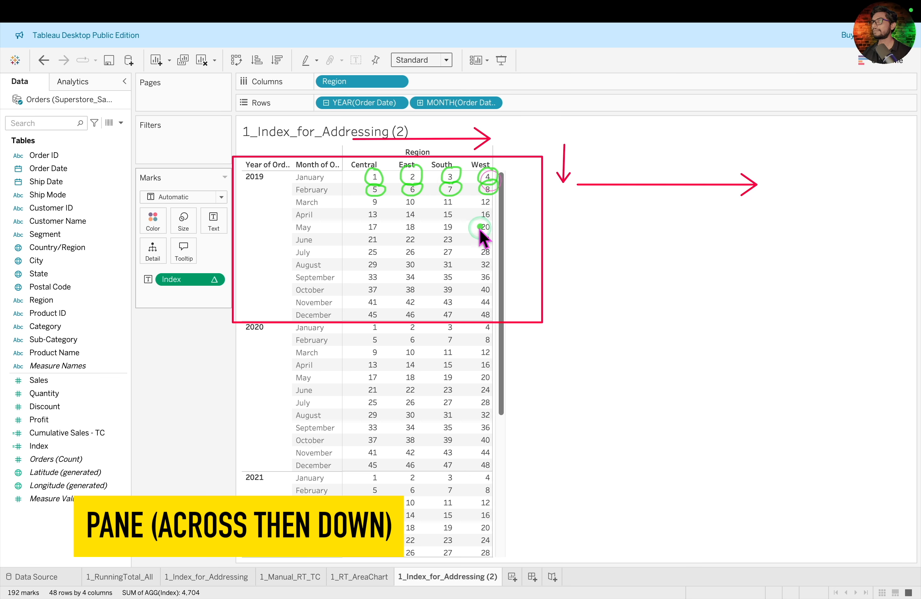
click(586, 258)
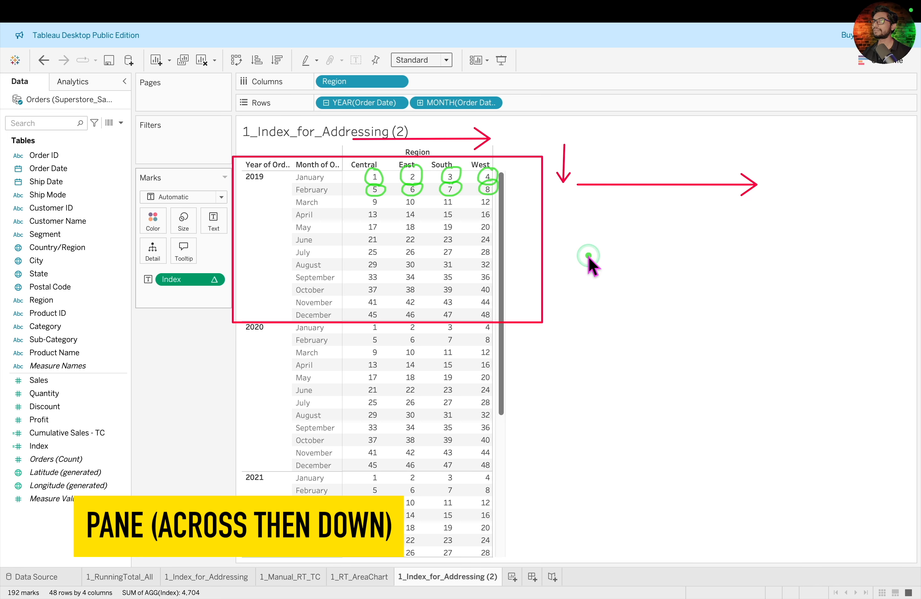
key(Escape)
click(557, 243)
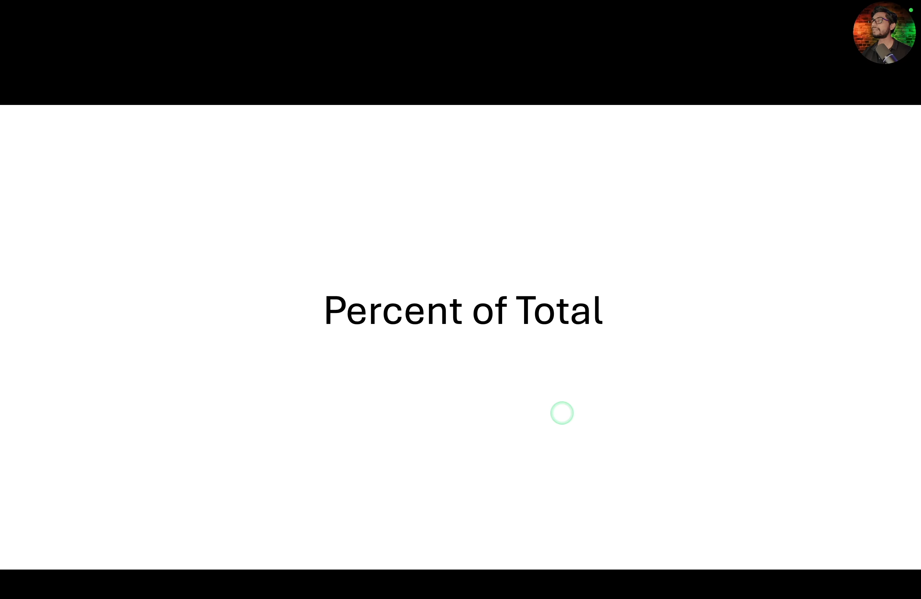
key(Right)
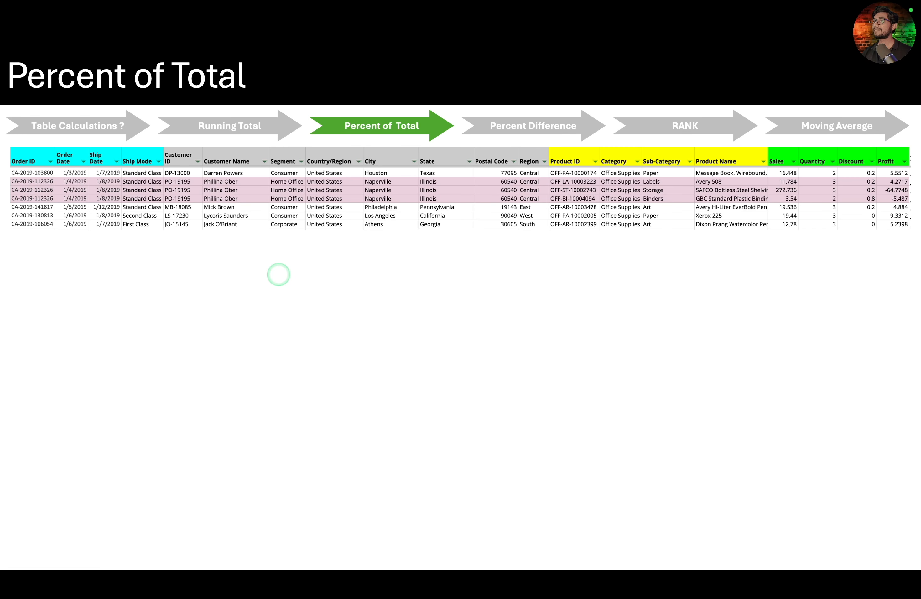
key(Right)
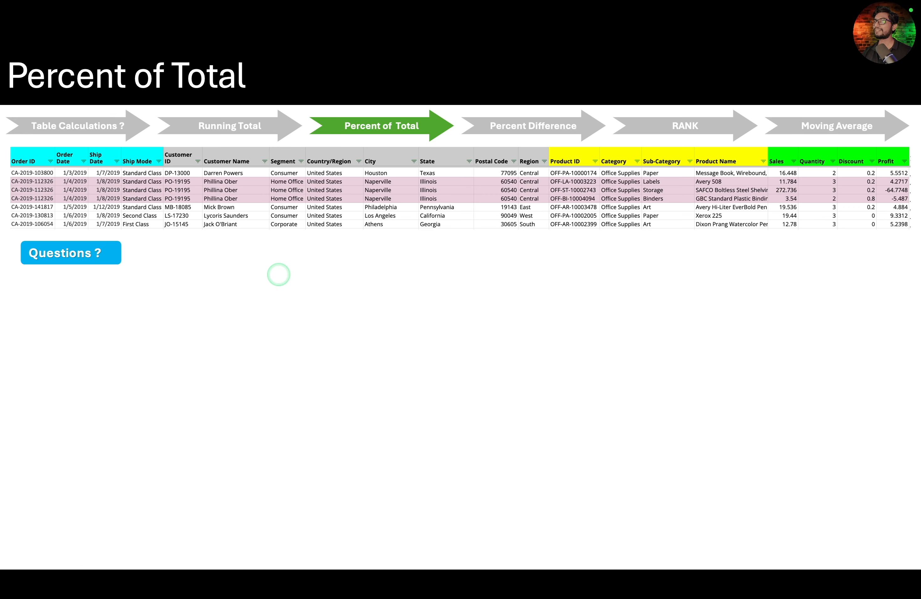
key(Right)
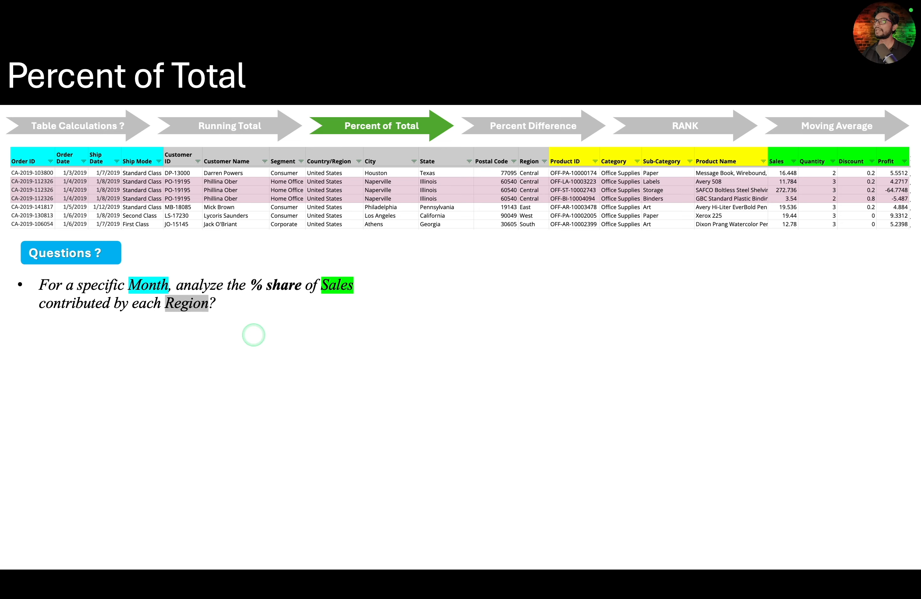
key(Right)
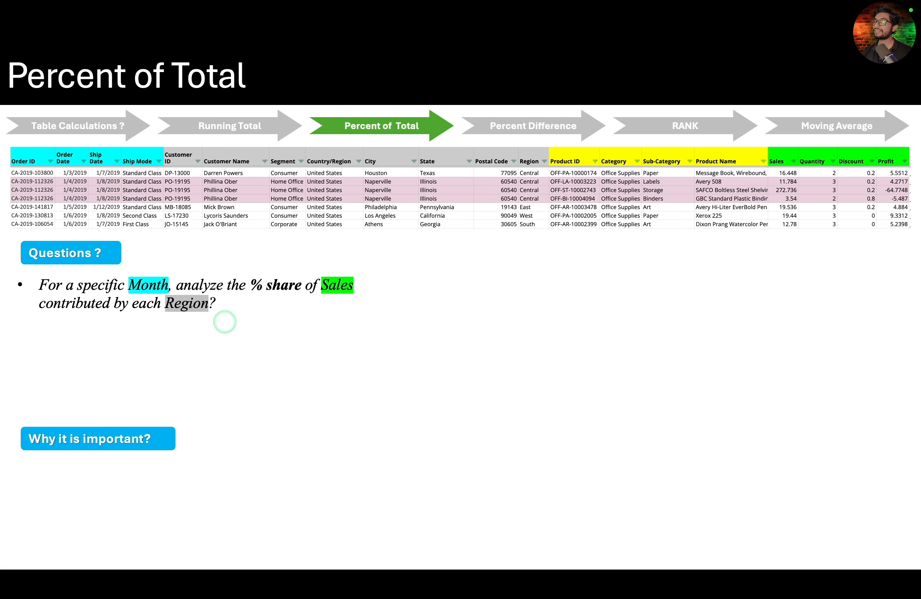
key(Right)
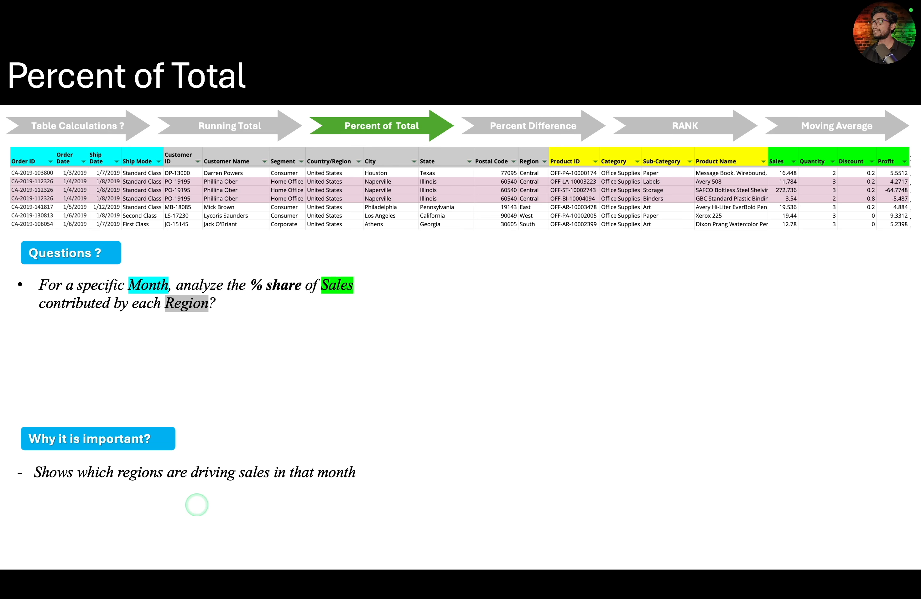
key(Right)
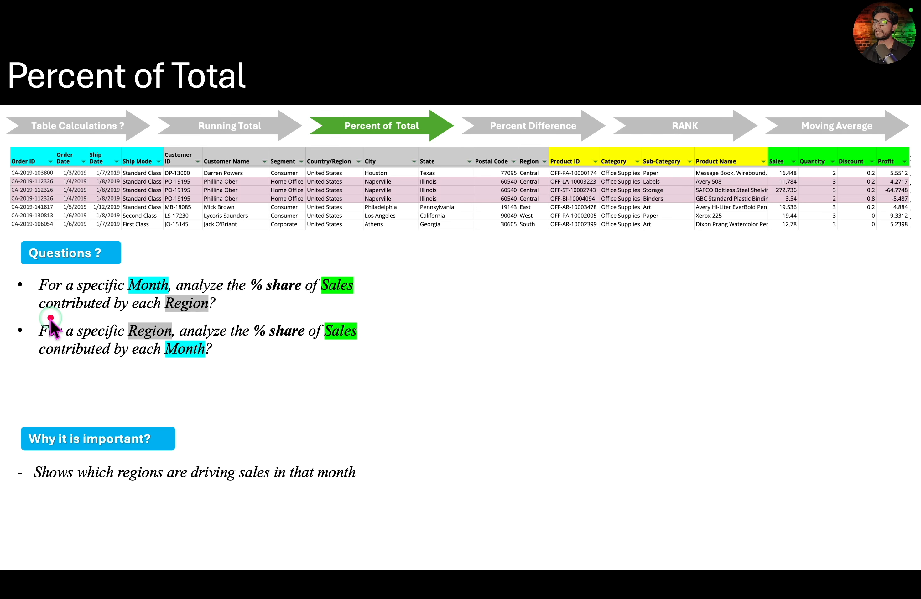
mouse_move(19, 327)
mouse_down()
mouse_move(376, 366)
mouse_move(386, 357)
mouse_up()
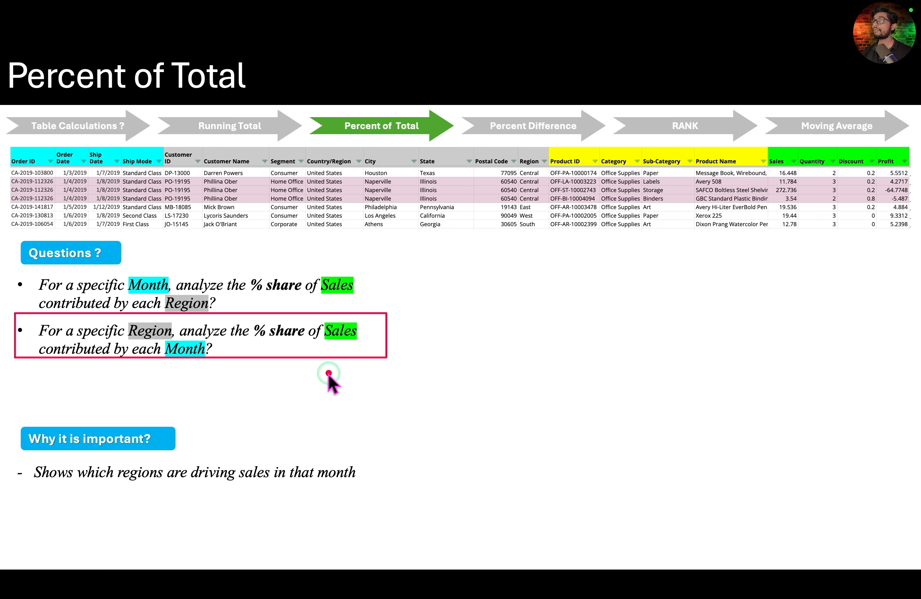
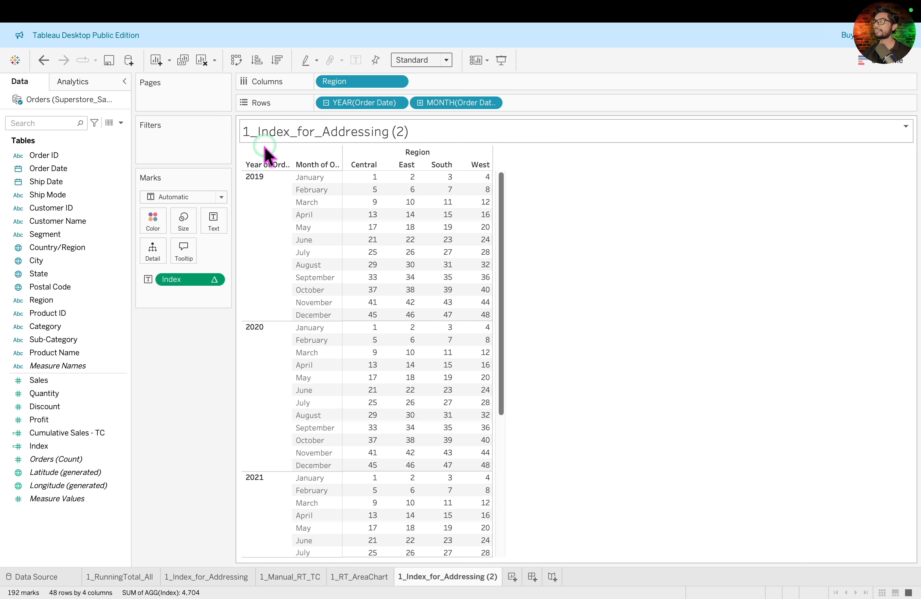
click(538, 331)
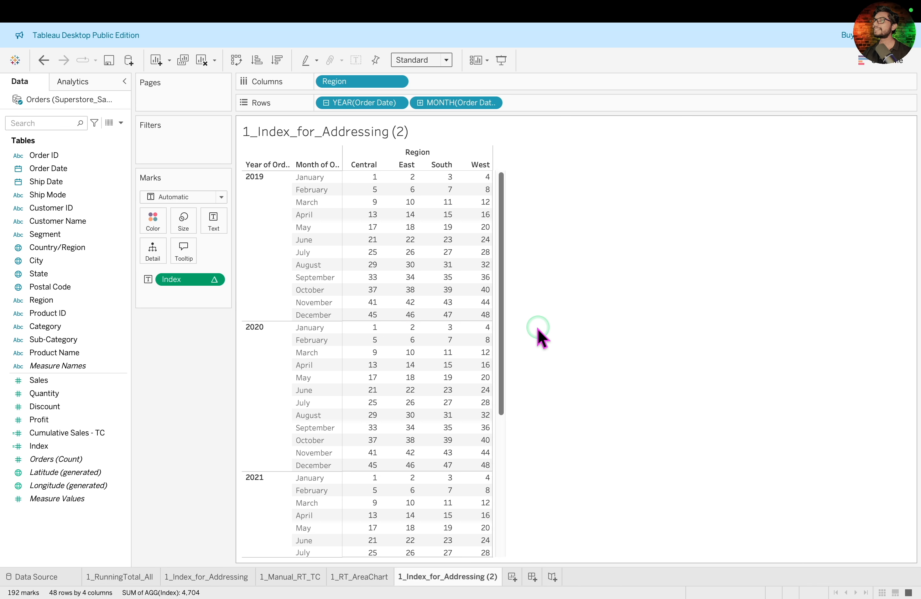
key(ctrl+Left)
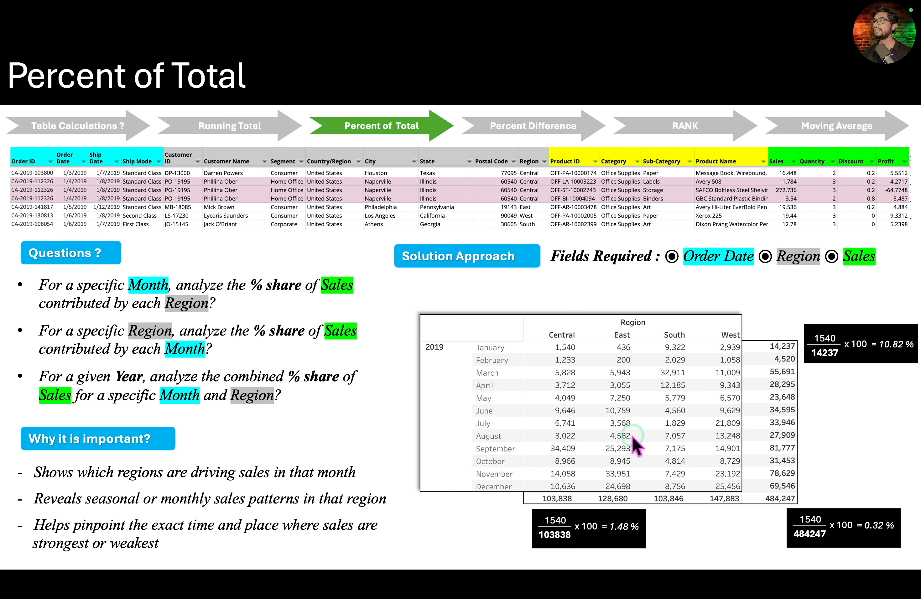
key(ctrl+Right)
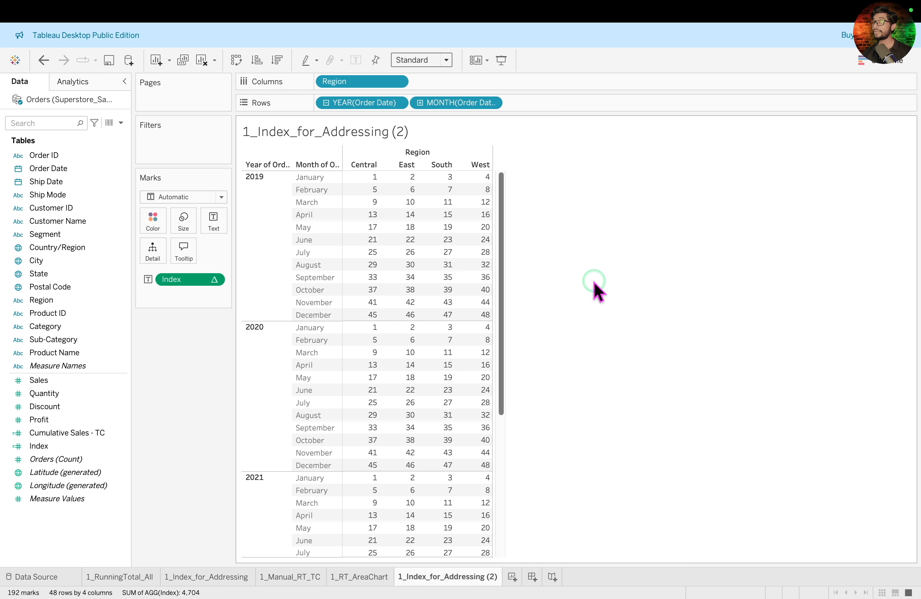
- Duplicate the 1_Index_for_Addressing (2) worksheet
right_click(466, 576)
click(510, 474)
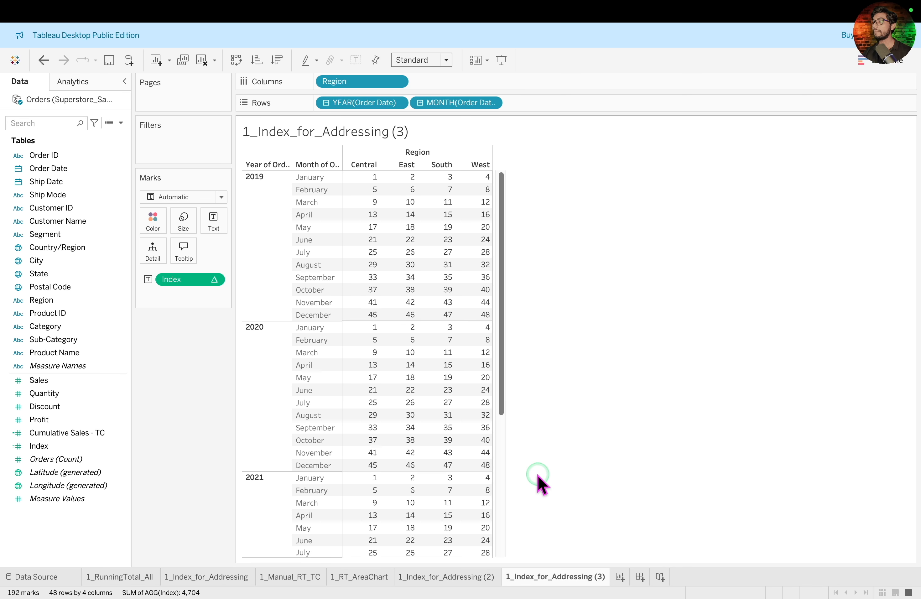
- Rename the duplicated worksheet as 2_%_of_TOTAL
double_click(552, 577)
text(2_%_of_)
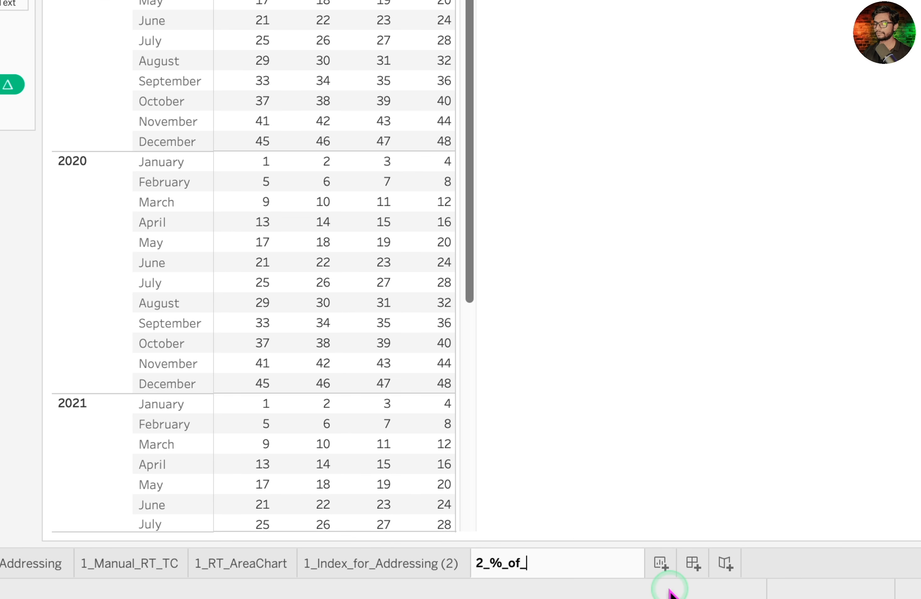
text(TOTAL)
key(Return)
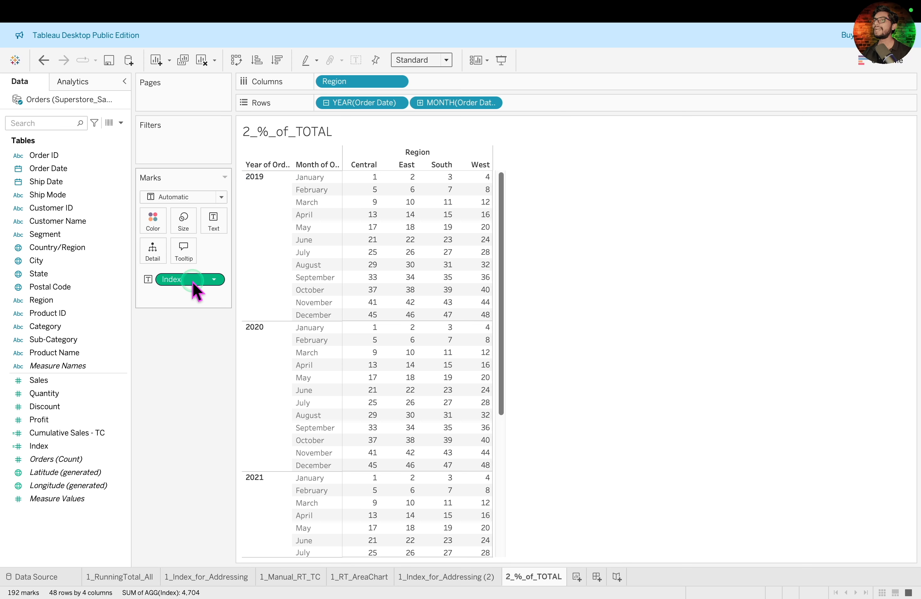
- Replace Index with Sales as the text shown in the region and month table
drag(192, 283, 191, 353)
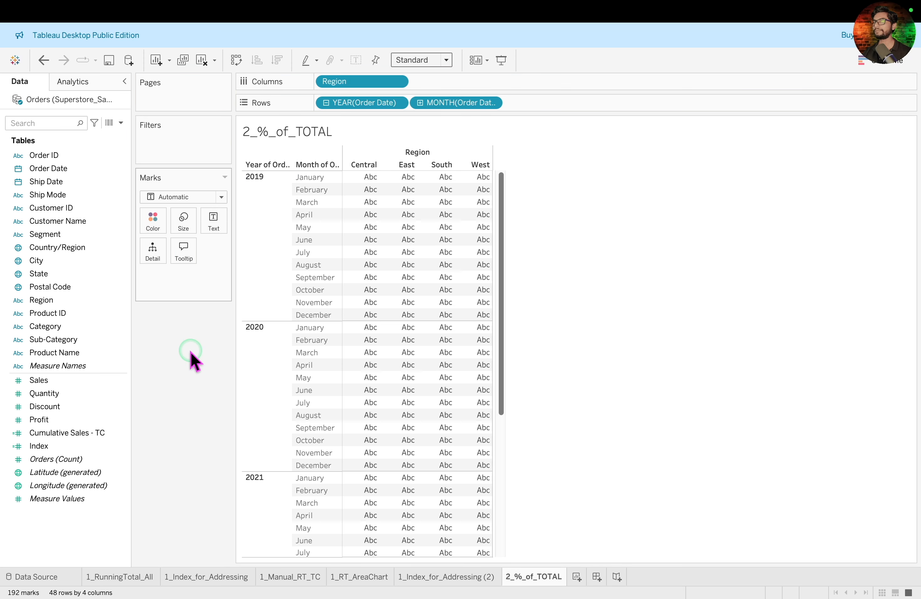
click(65, 379)
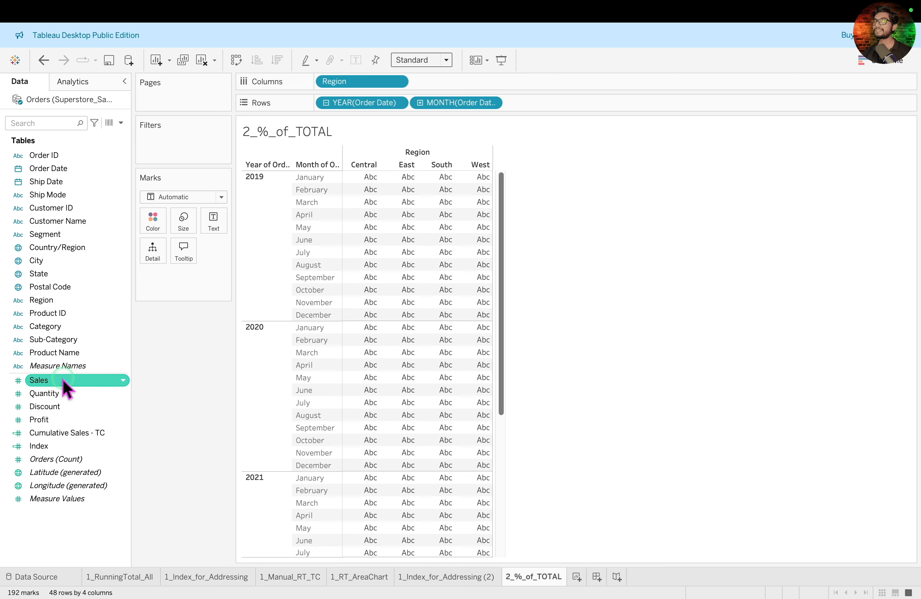
drag(66, 388, 213, 230)
mouse_move(443, 212)
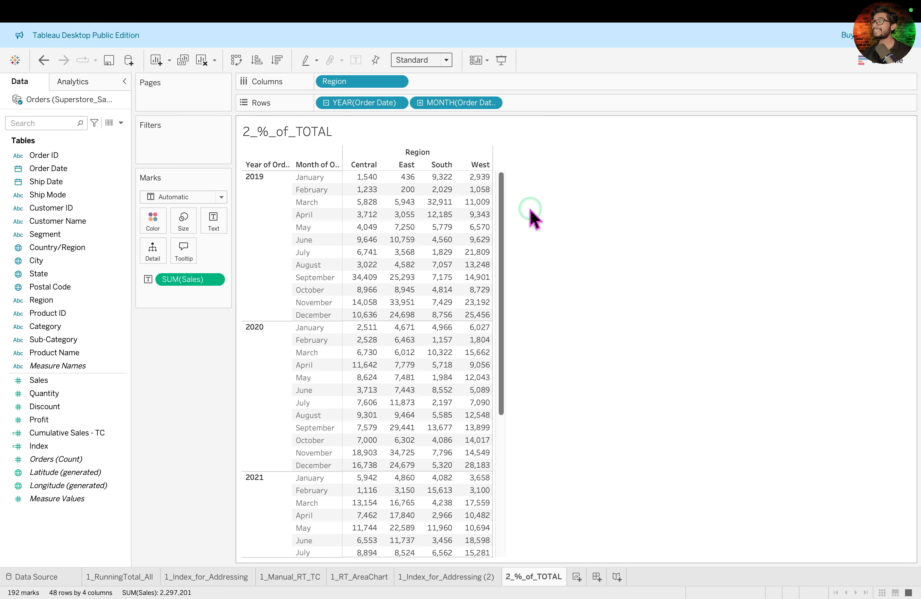
- Examine the Central region's January 2019 sales and compare it with the Percent of Total slide's worked examples
drag(345, 172, 368, 182)
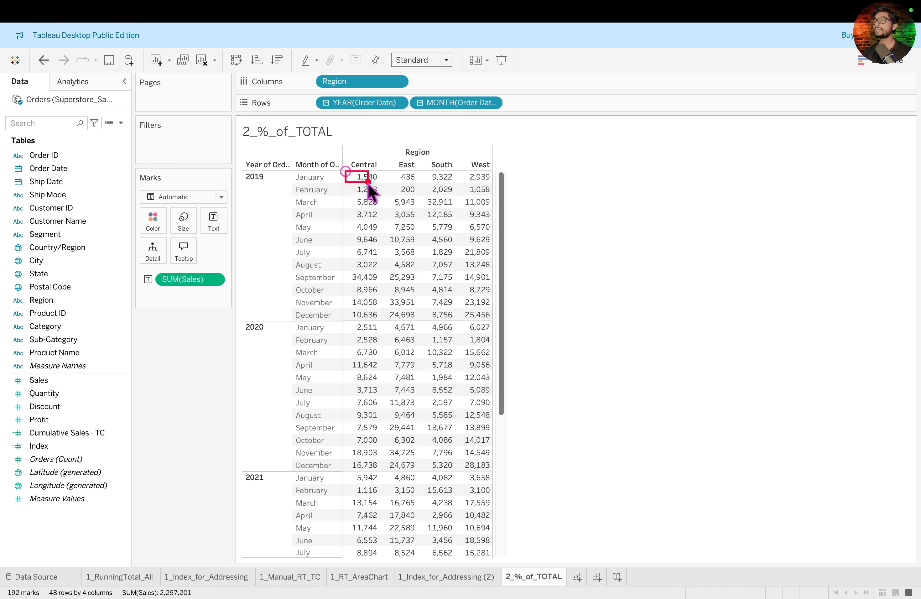
drag(245, 172, 340, 182)
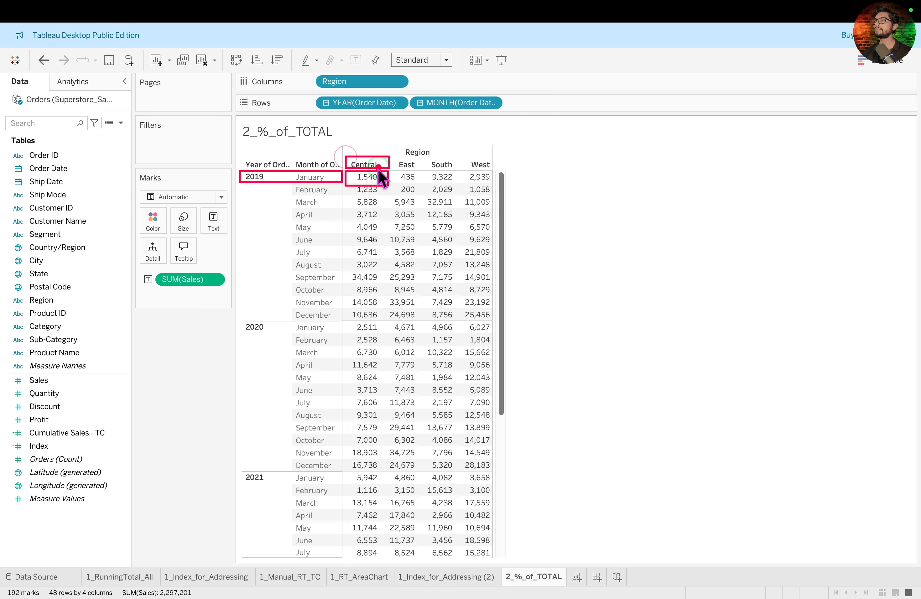
key(Escape)
key(ctrl+Left)
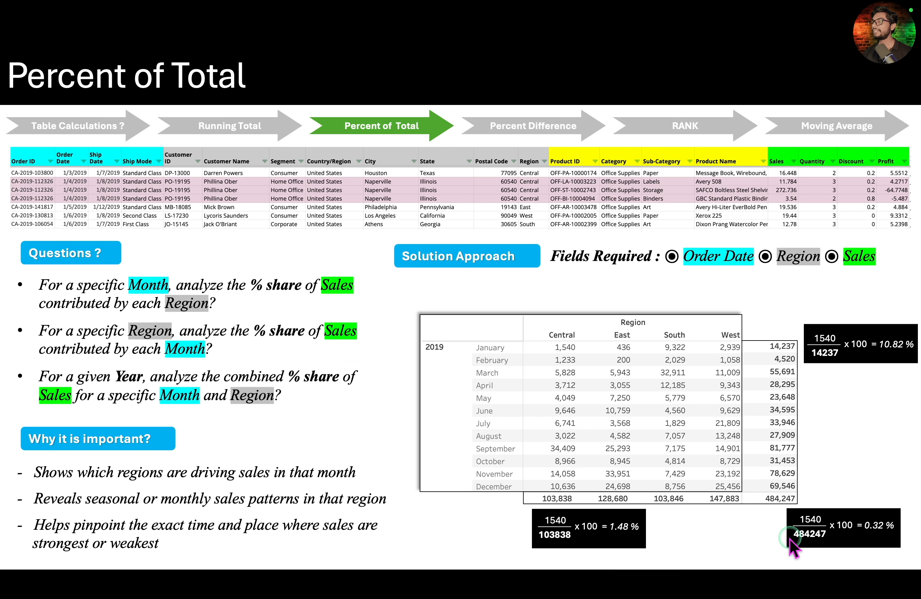
key(ctrl+Right)
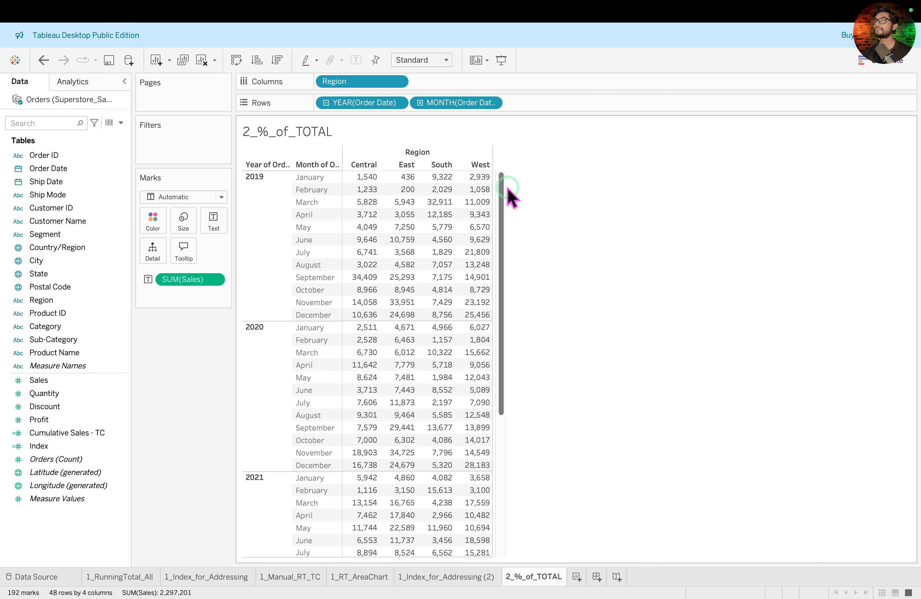
- Show row and column grand totals in the sales table
mouse_move(380, 23)
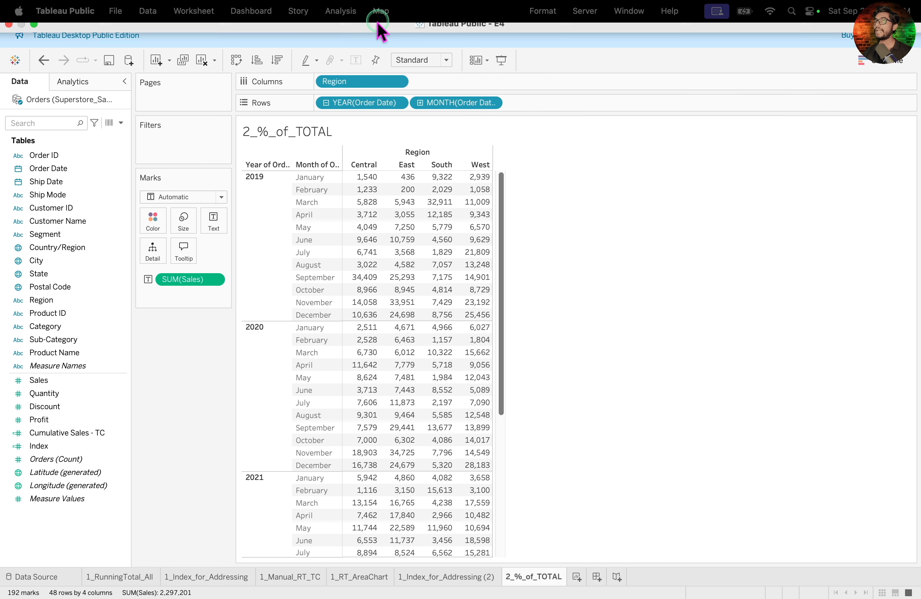
click(352, 12)
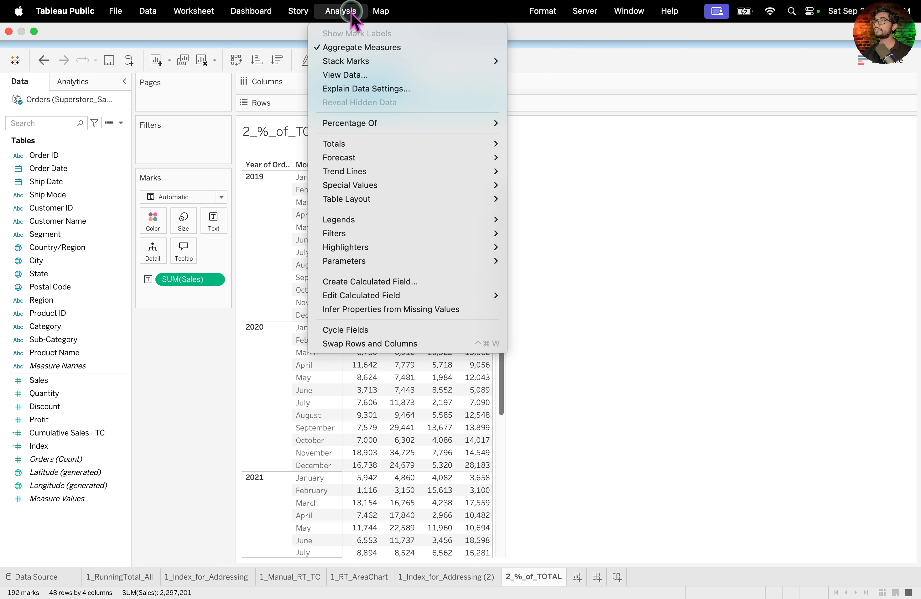
click(404, 143)
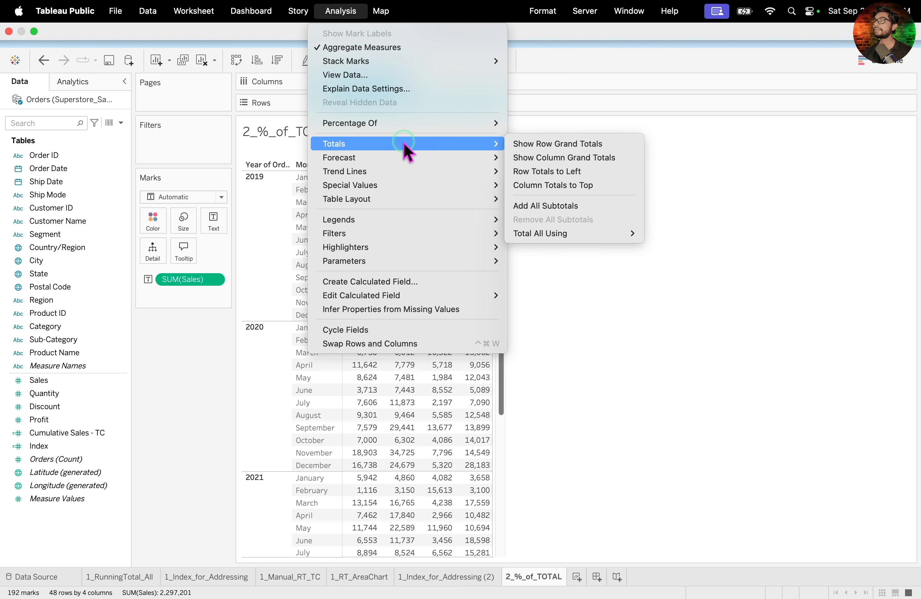
click(569, 143)
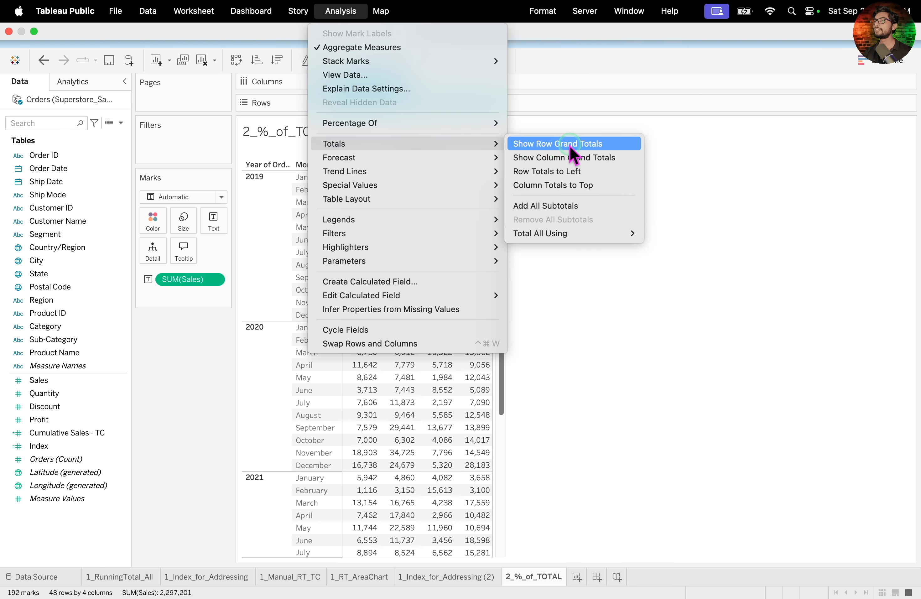
click(618, 145)
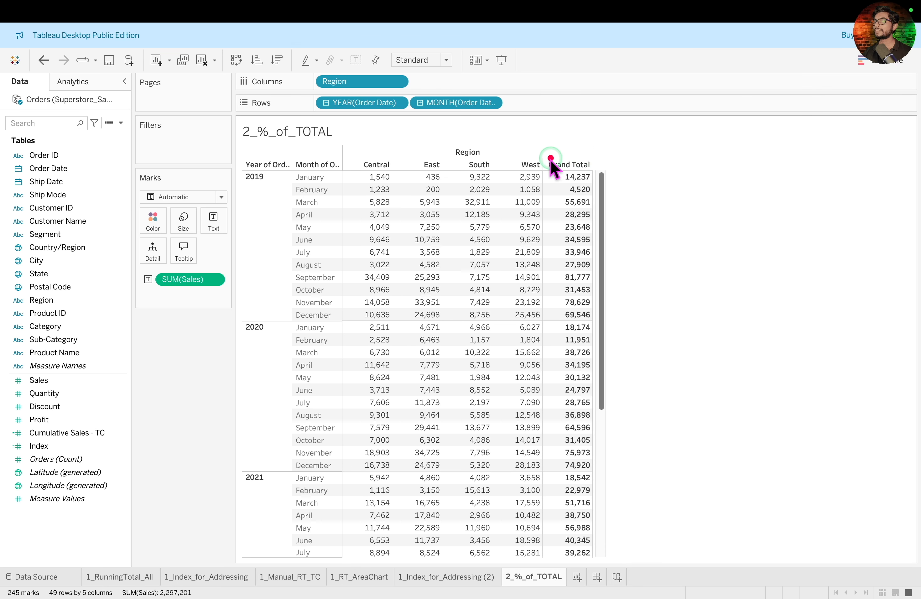
- Examine the Grand Total column, the Grand Total row and the boundaries between years for missing yearly totals
mouse_move(547, 154)
mouse_down()
mouse_move(614, 306)
mouse_move(641, 539)
mouse_move(631, 565)
mouse_up()
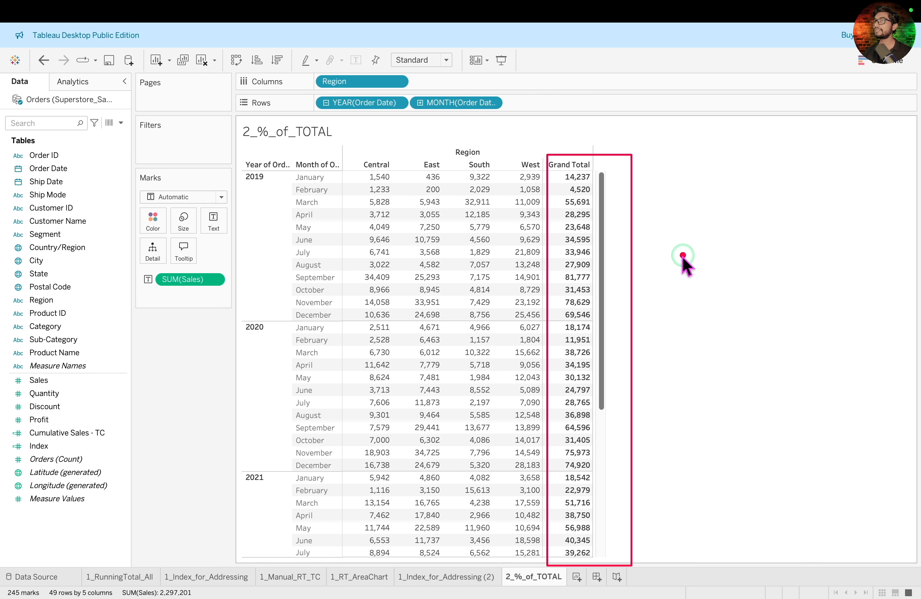
scroll(678, 256, down, 6)
mouse_move(234, 539)
mouse_down()
mouse_move(420, 543)
mouse_move(624, 564)
mouse_up()
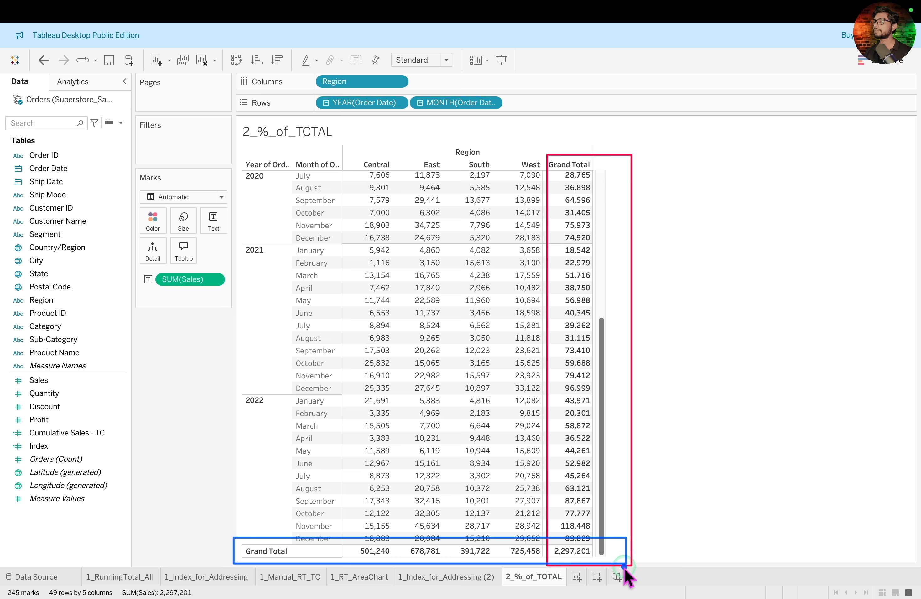
click(669, 259)
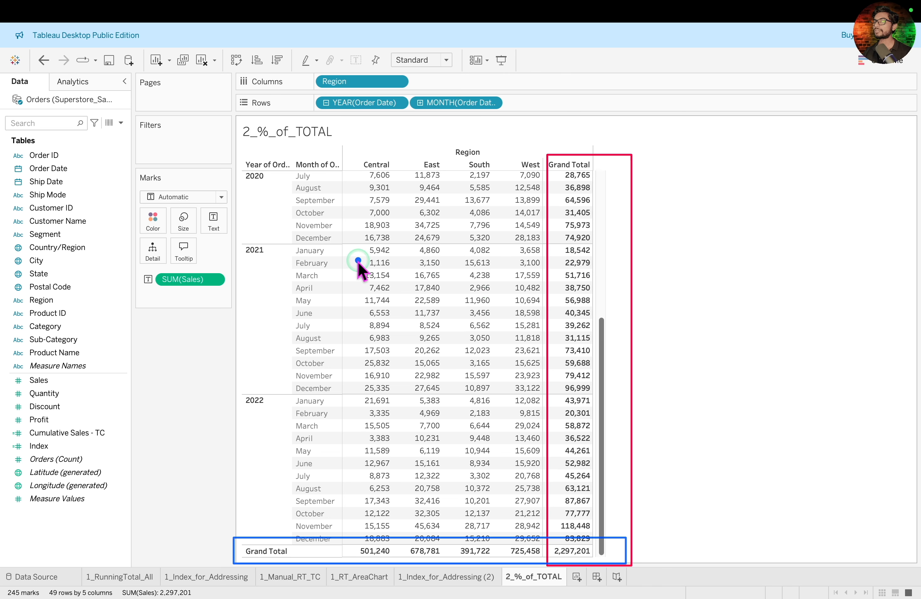
drag(339, 240, 579, 250)
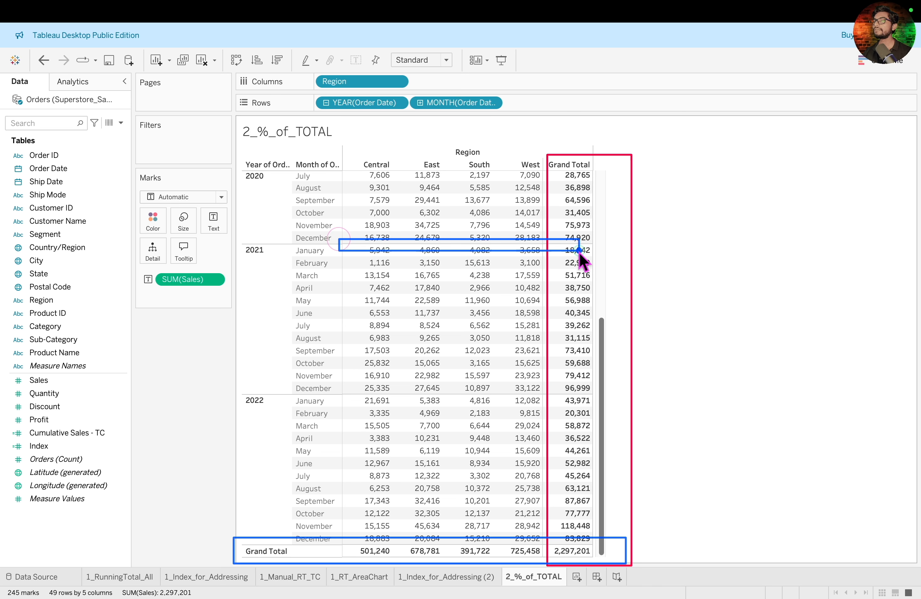
drag(340, 389, 562, 396)
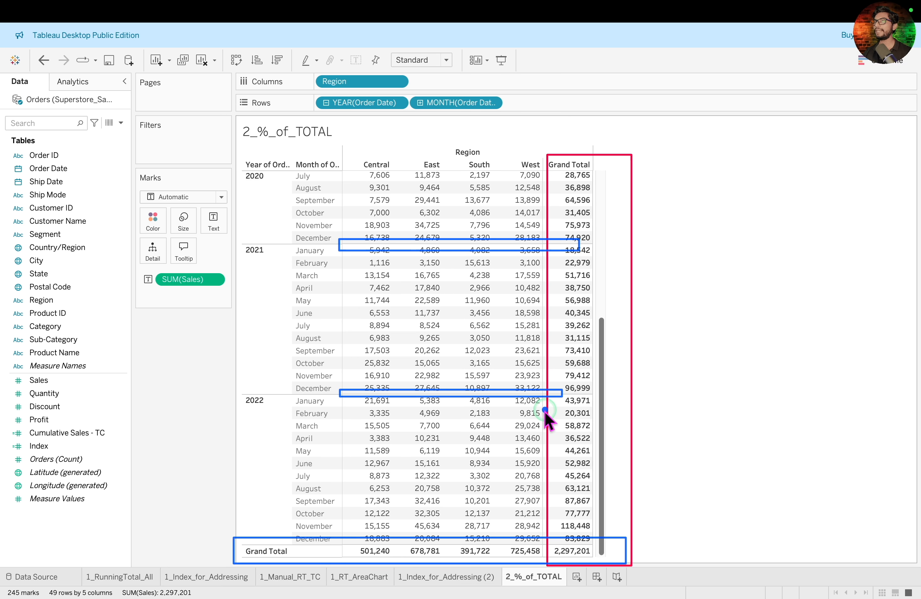
key(Escape)
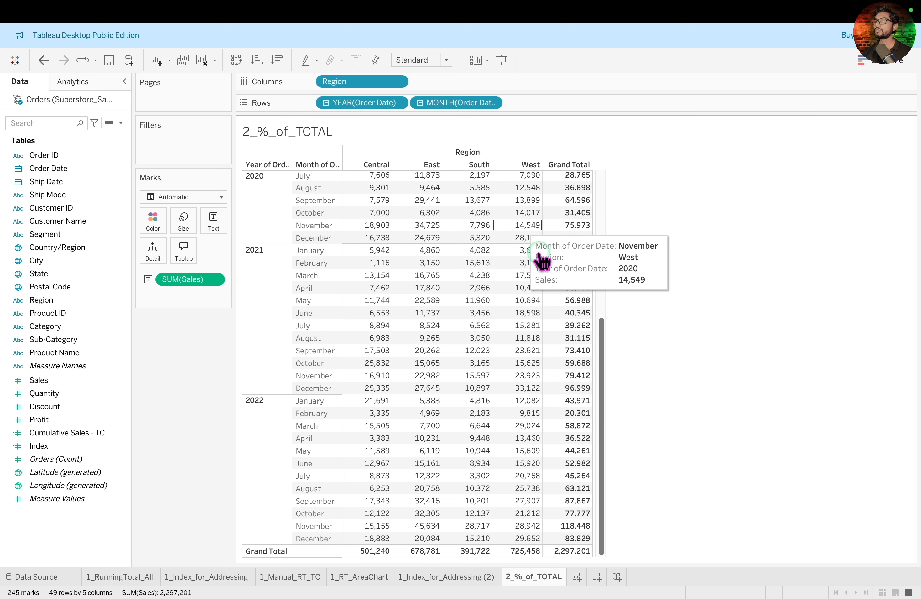
- Add all subtotals to the table and check the Total rows under 2020 and 2021
click(342, 10)
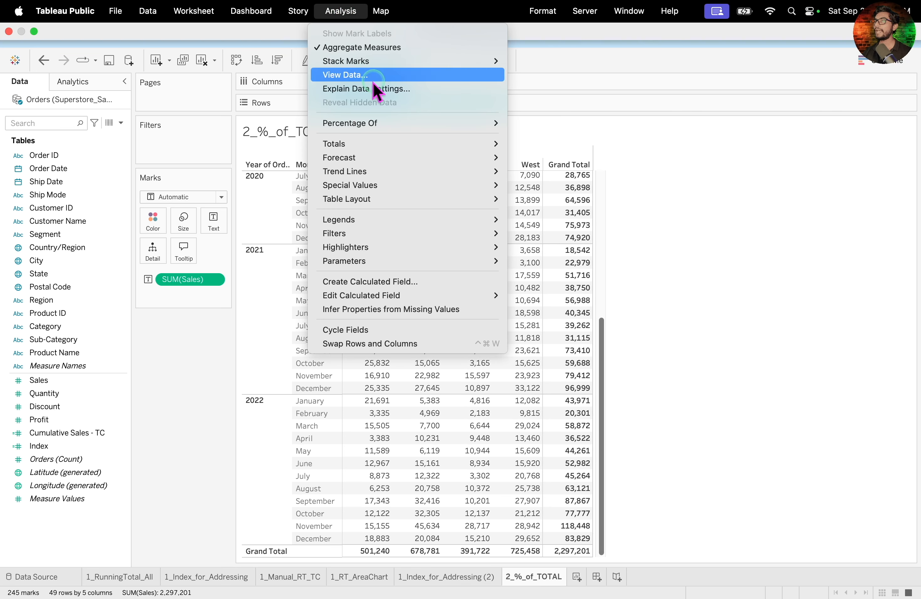
mouse_move(401, 142)
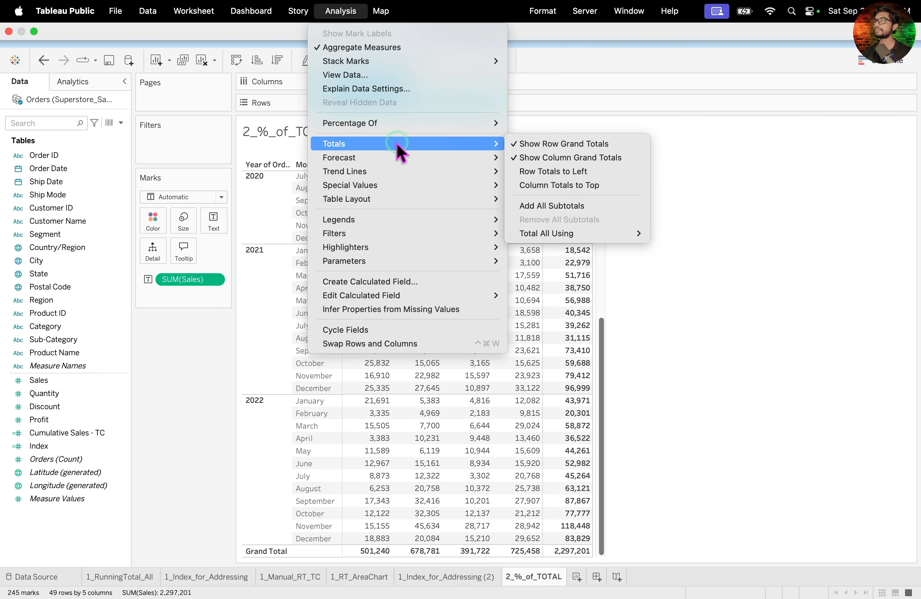
click(616, 207)
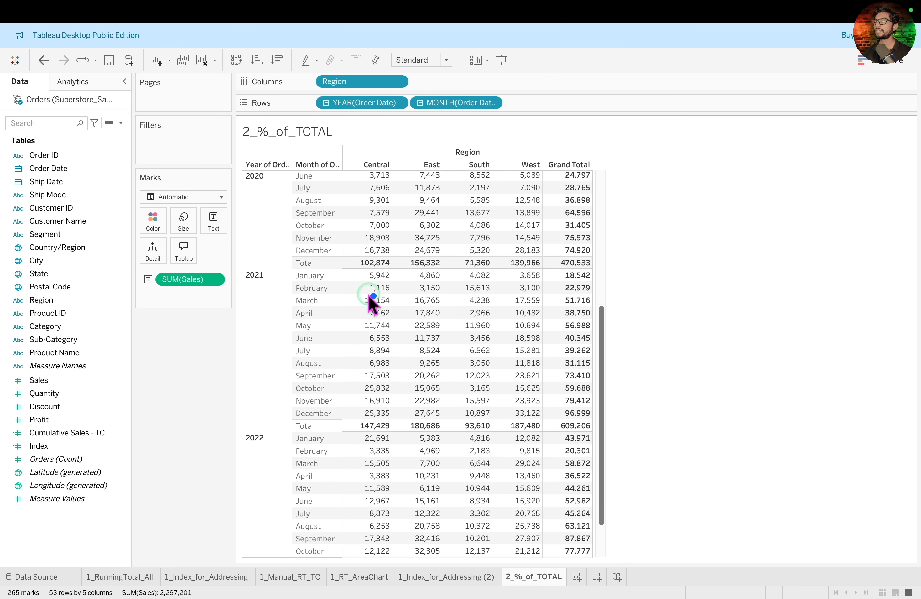
drag(284, 257, 548, 266)
drag(284, 420, 545, 430)
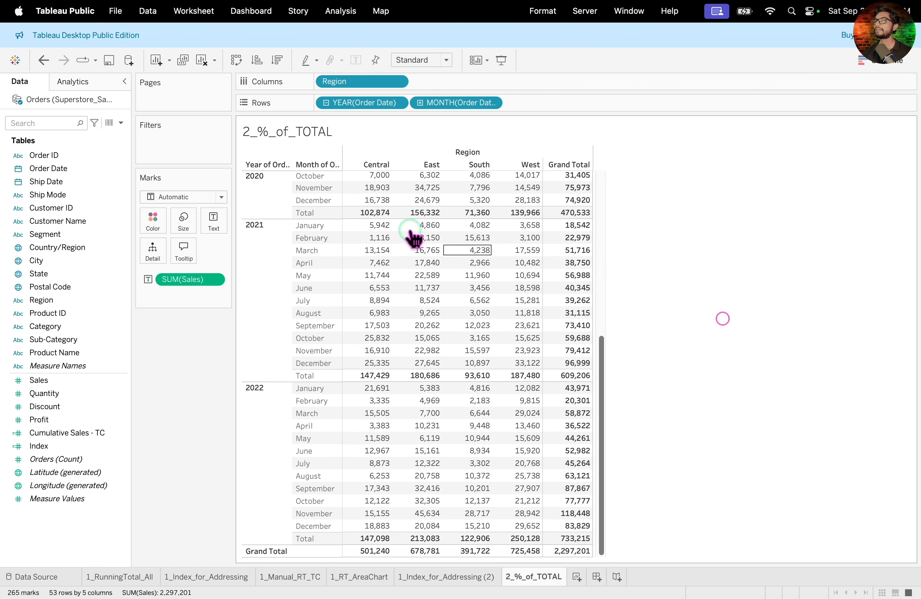
- Turn off the column grand totals and widen the table's region columns
click(341, 11)
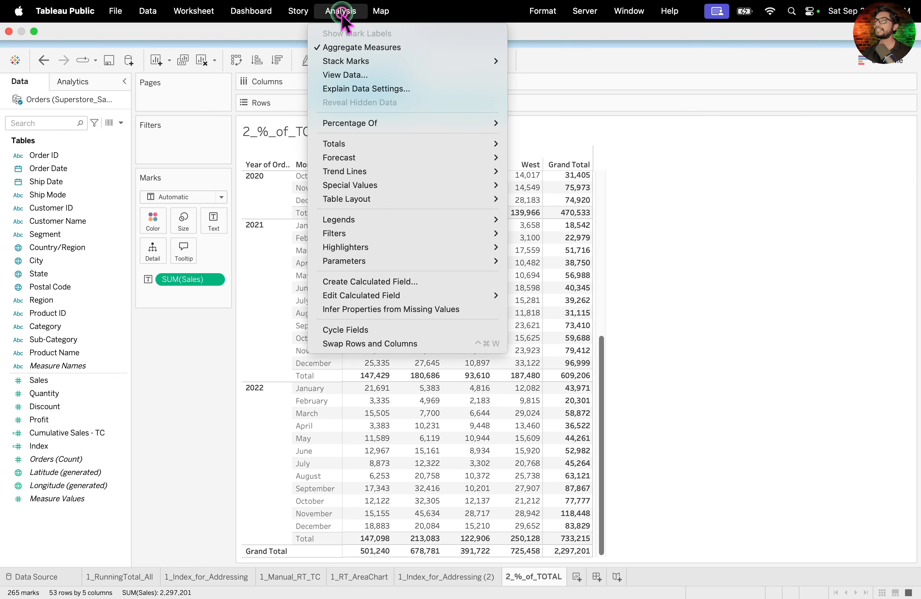
mouse_move(385, 146)
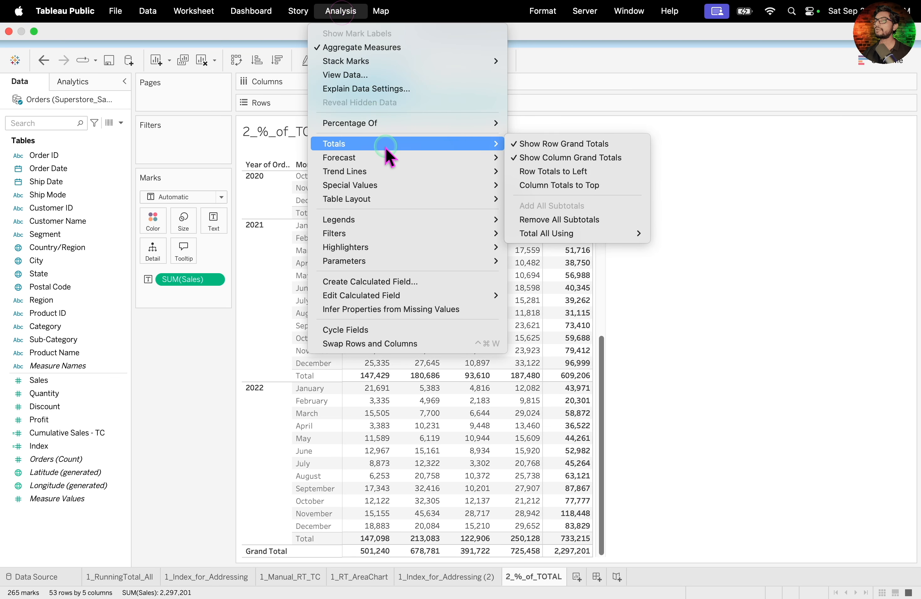
click(544, 158)
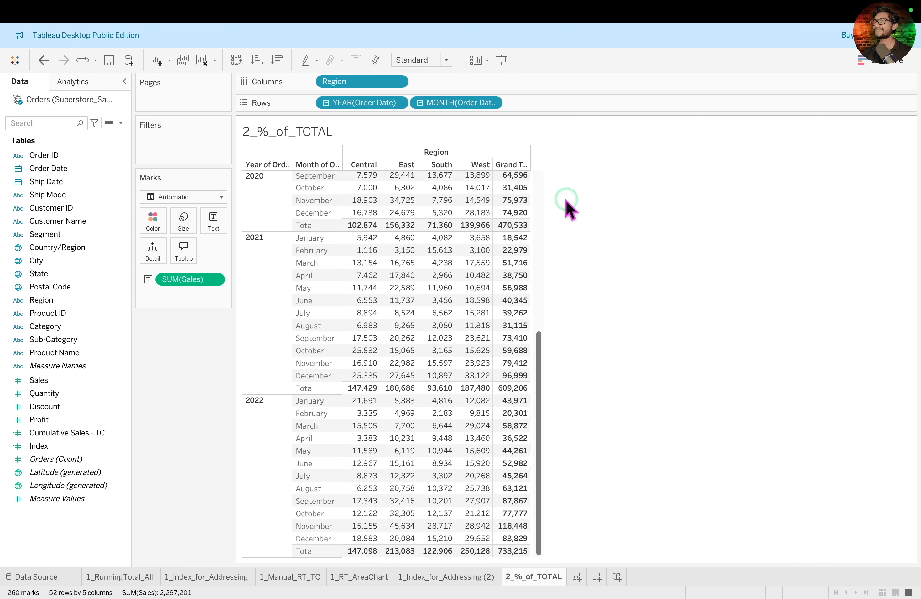
scroll(567, 206, up, 7)
drag(529, 204, 614, 225)
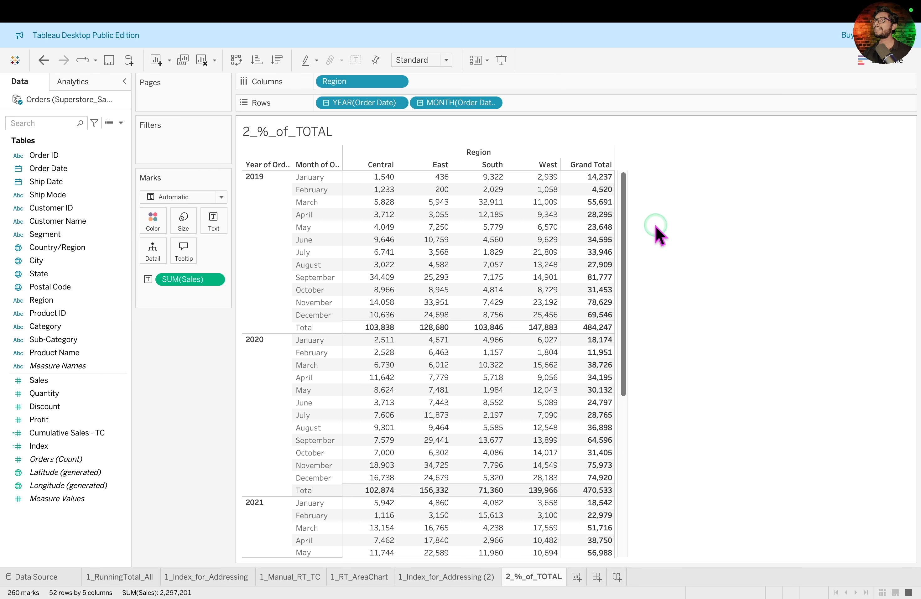
- Review the slide question on each region's share of monthly sales, then compare Central's January 2019 sales with that row's Grand Total
key(ctrl+Left)
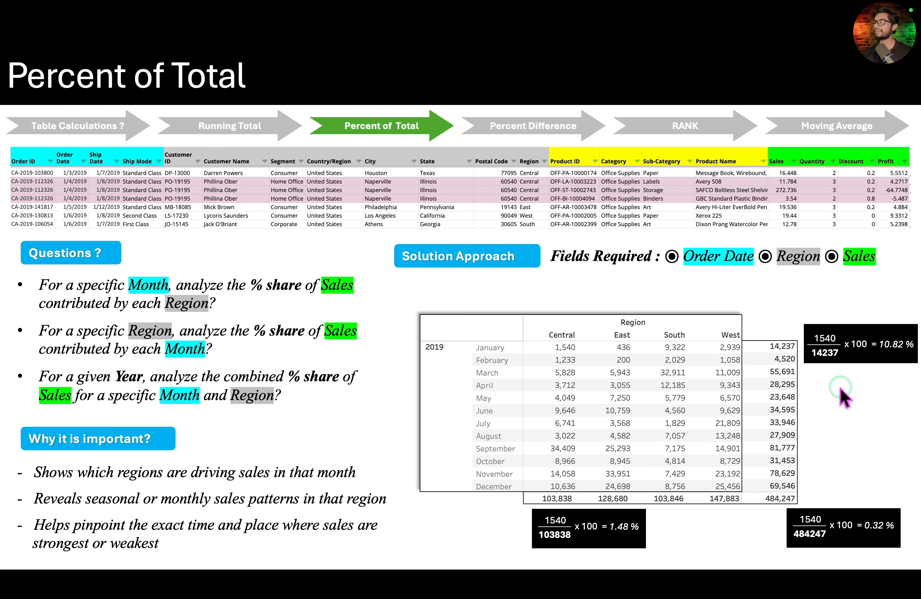
key(Right)
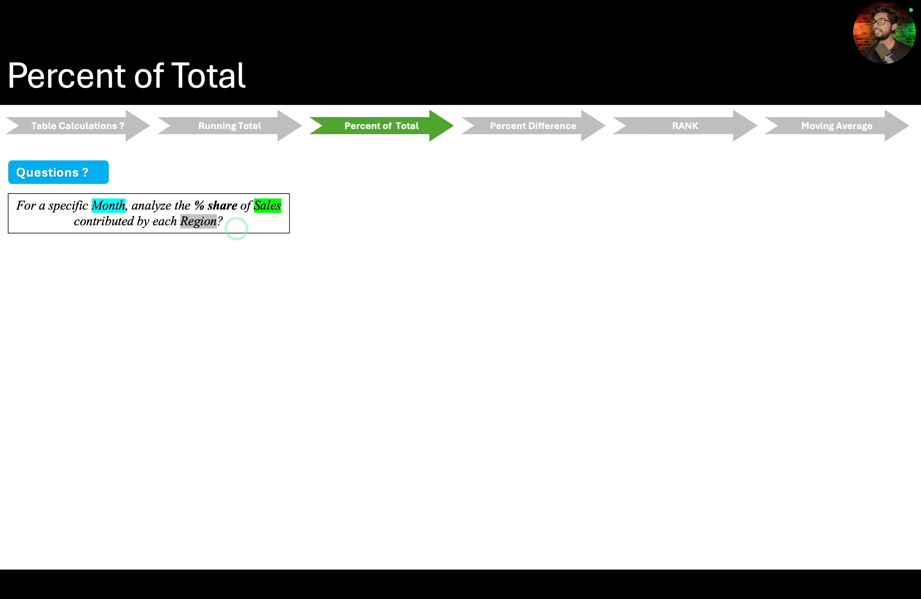
key(super+Tab)
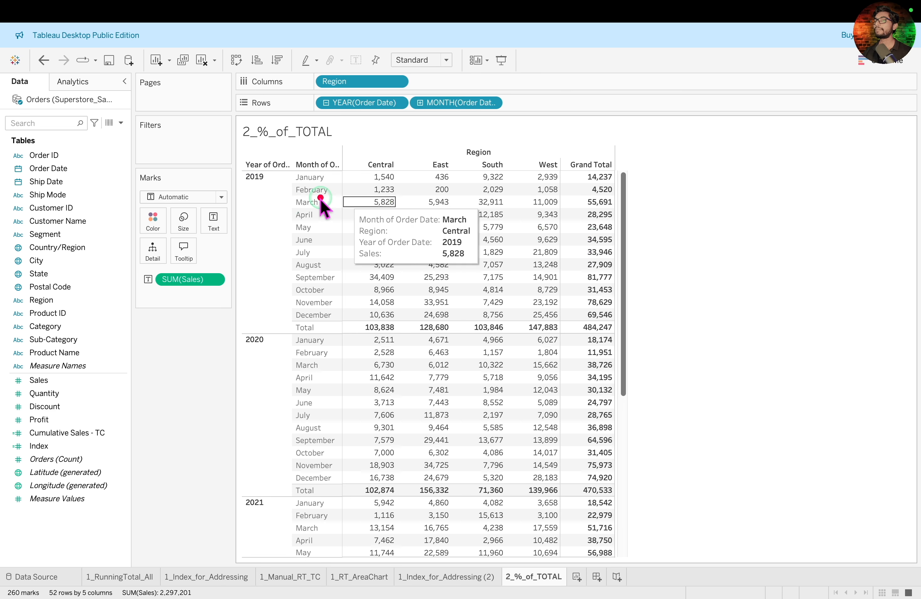
mouse_move(232, 170)
mouse_down()
mouse_move(376, 185)
mouse_move(633, 184)
mouse_up()
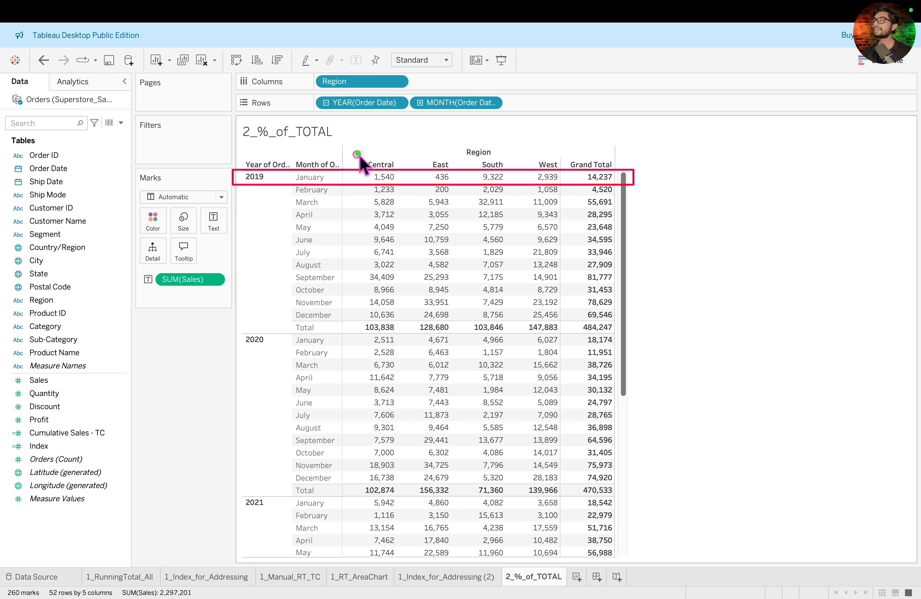
drag(357, 155, 405, 184)
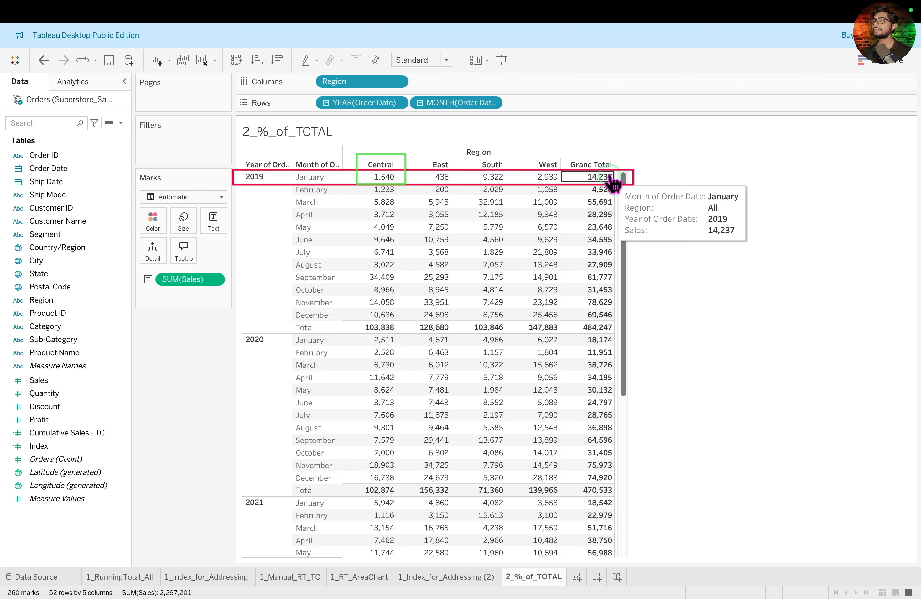
drag(618, 190, 629, 187)
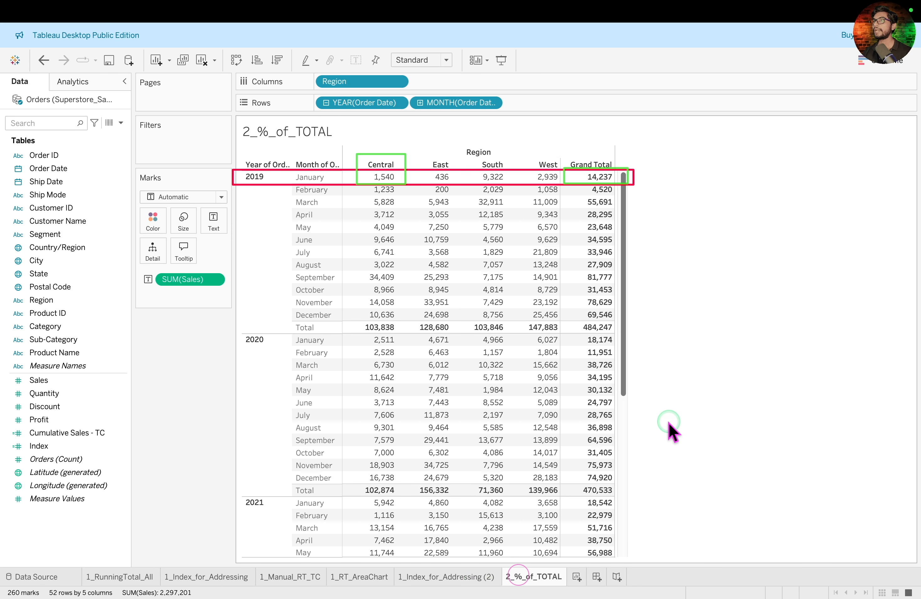
- Check the across numbering on the 1_Index_for_Addressing (2) sheet, then return to 2_%_of_TOTAL and trace the direction across the regions
click(463, 577)
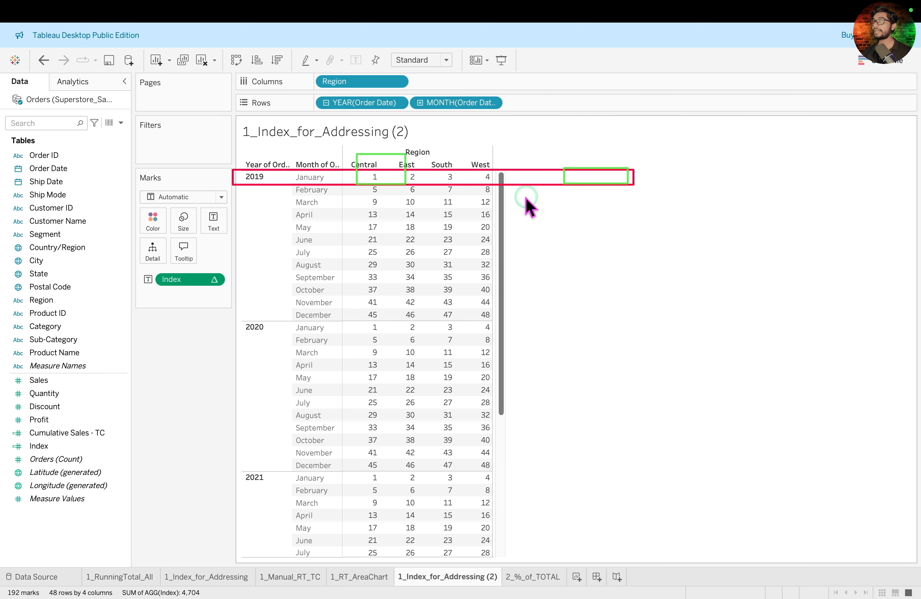
click(532, 577)
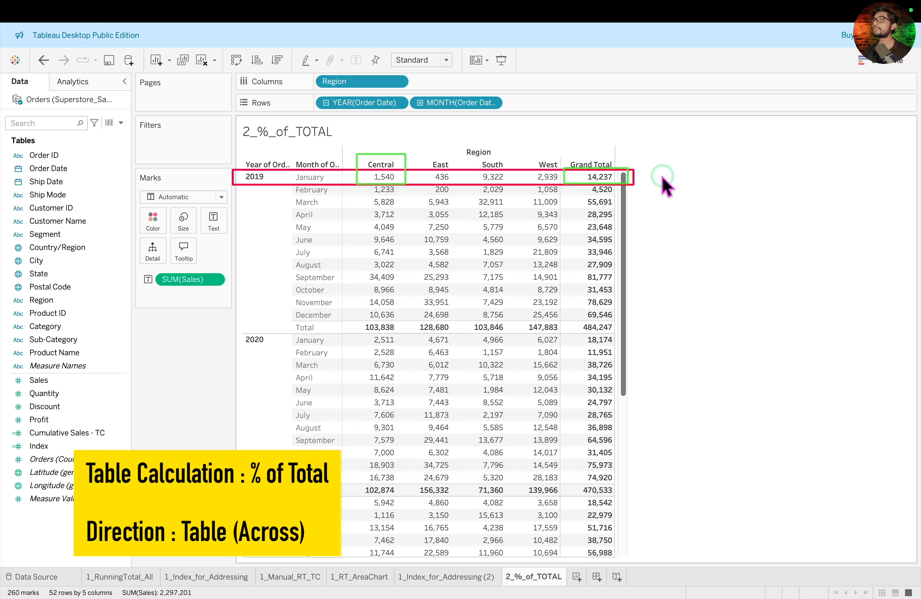
drag(348, 136, 618, 137)
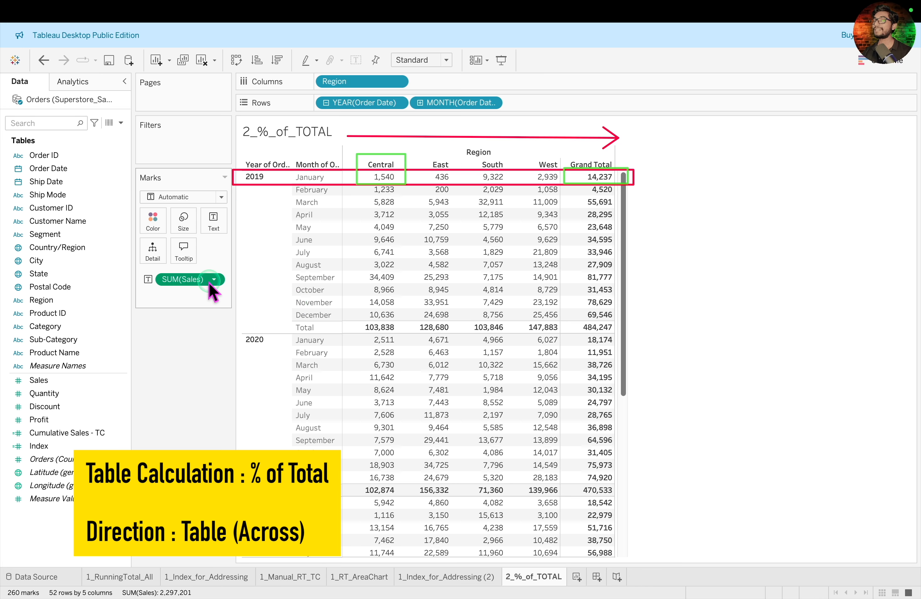
- Apply the Percent of Total quick table calculation to SUM(Sales), computed using Table (across)
click(219, 279)
mouse_move(282, 460)
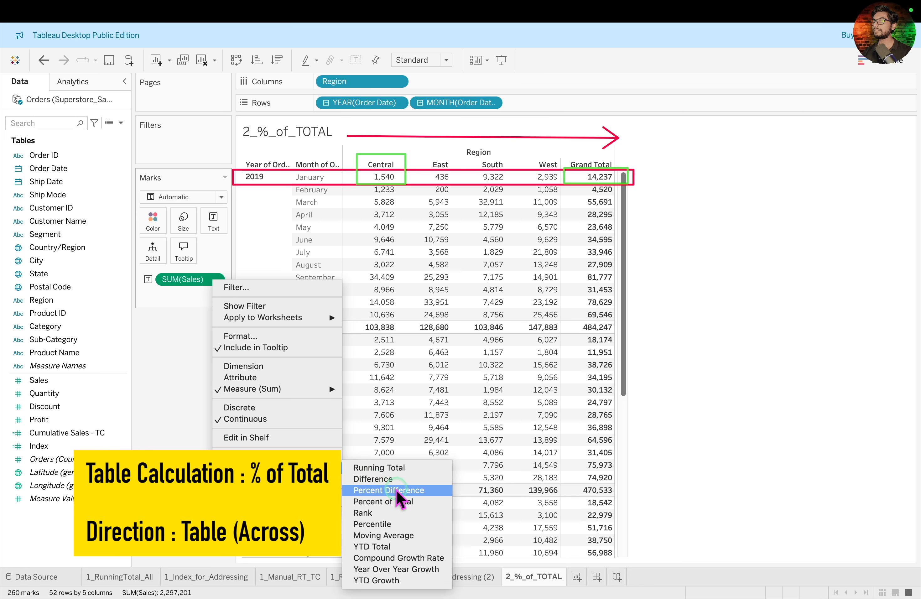
click(412, 501)
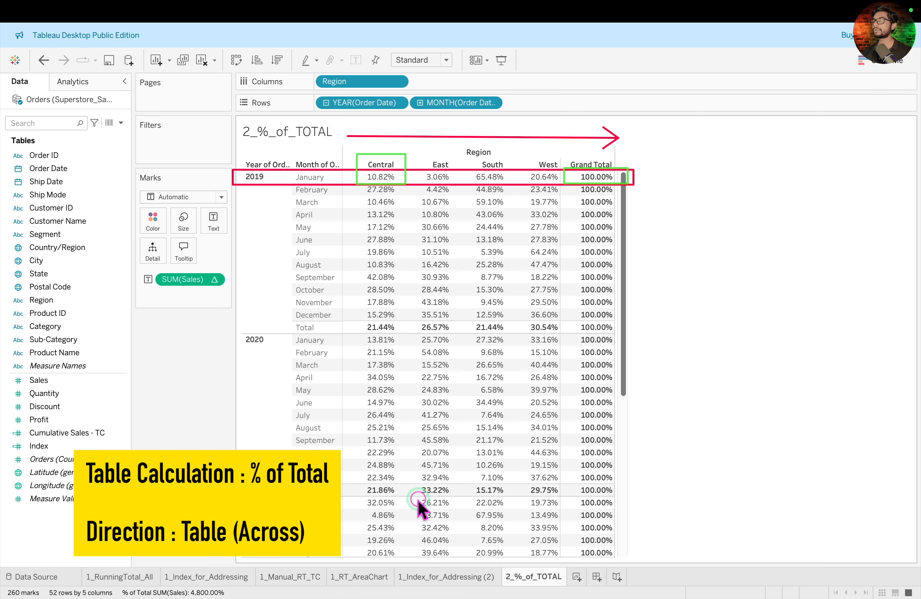
click(214, 279)
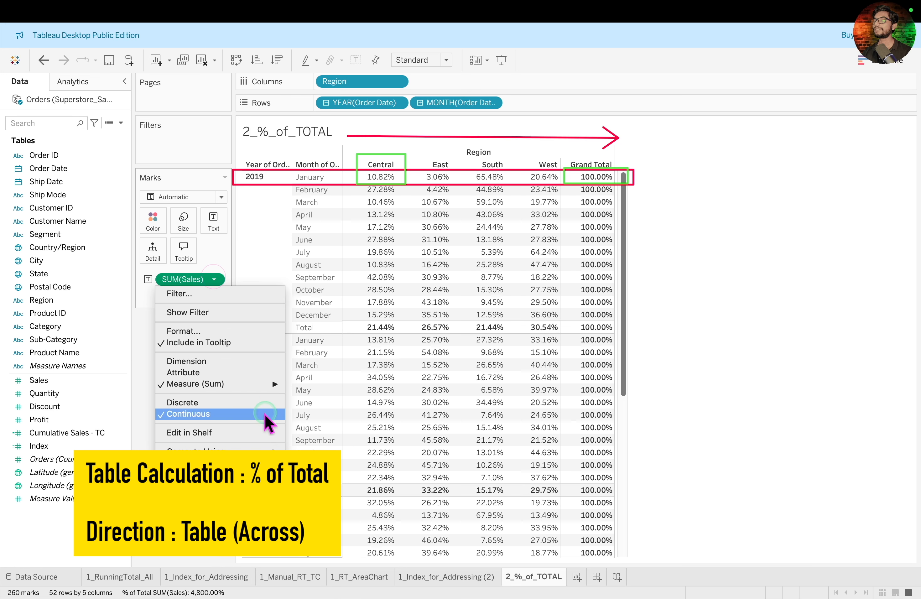
click(274, 446)
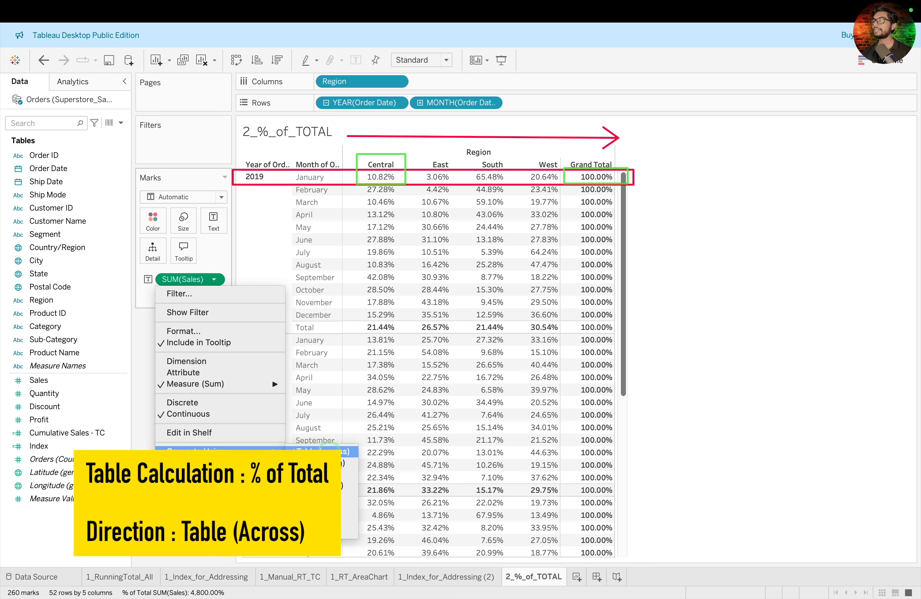
click(345, 453)
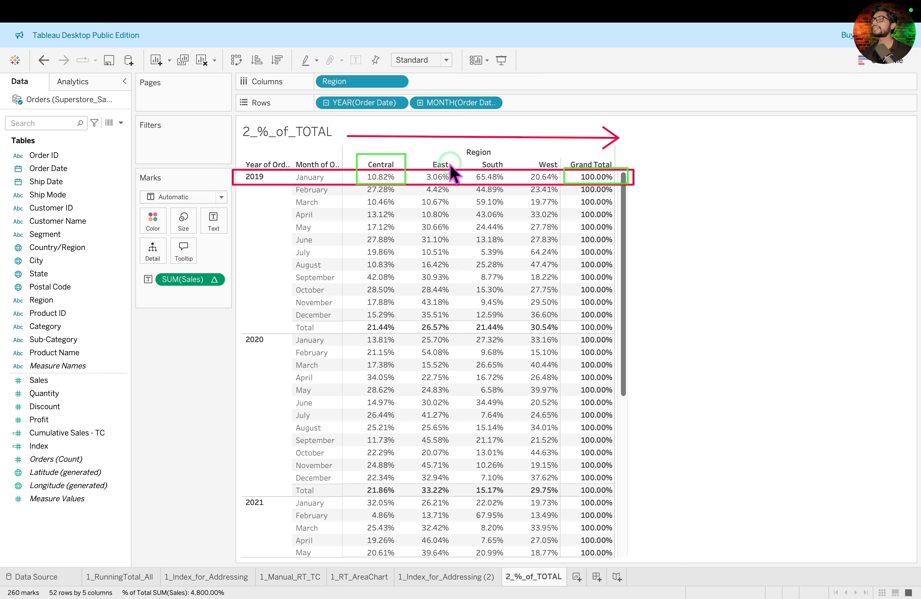
- Examine each region's share in the September 2019 row, then review the Table (across) result on the Percent of Total slide
key(Escape)
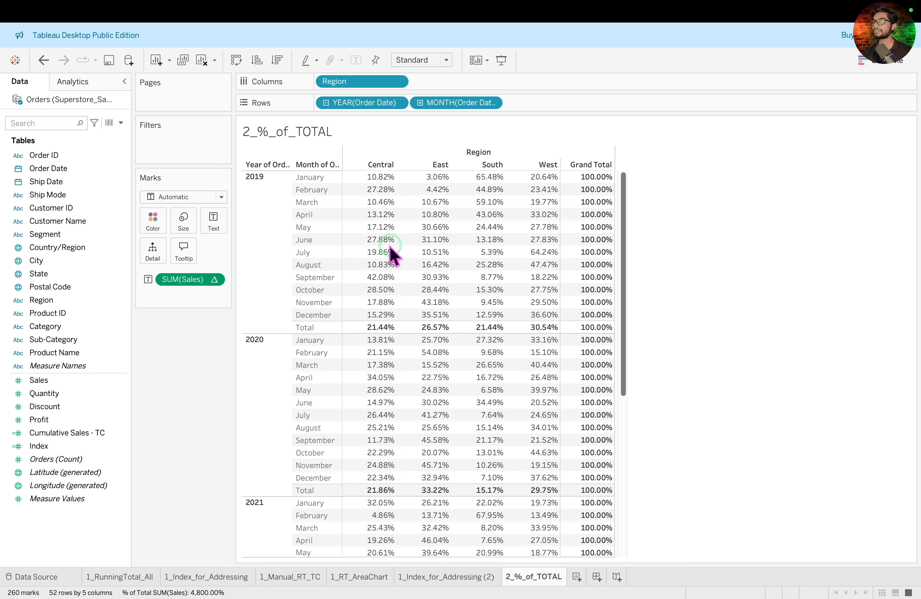
key(ctrl+a)
drag(354, 271, 627, 285)
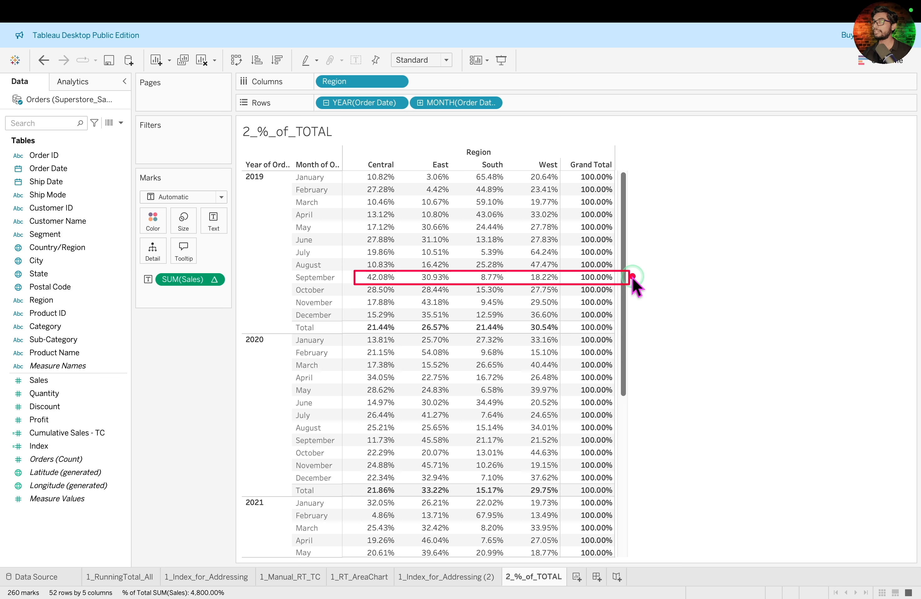
key(Right)
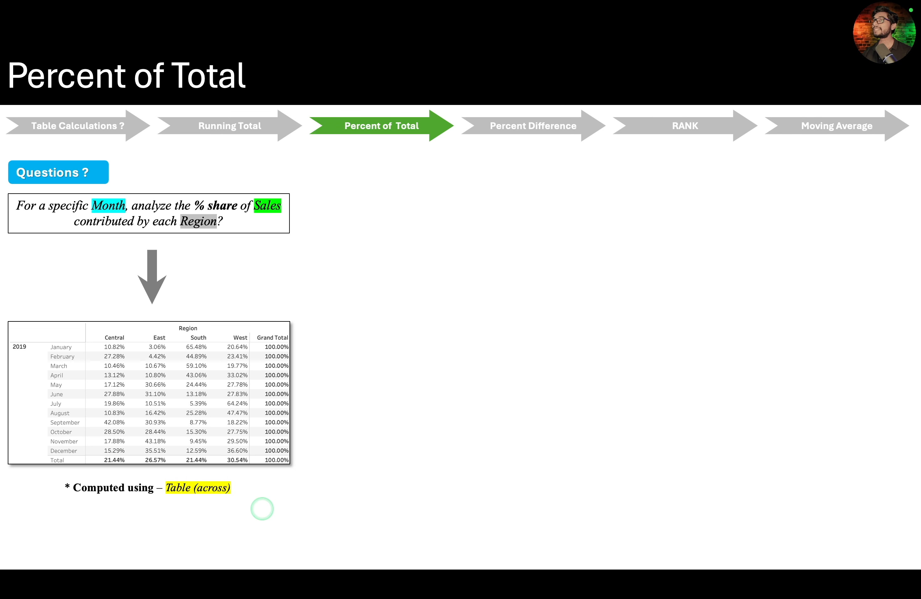
key(Right)
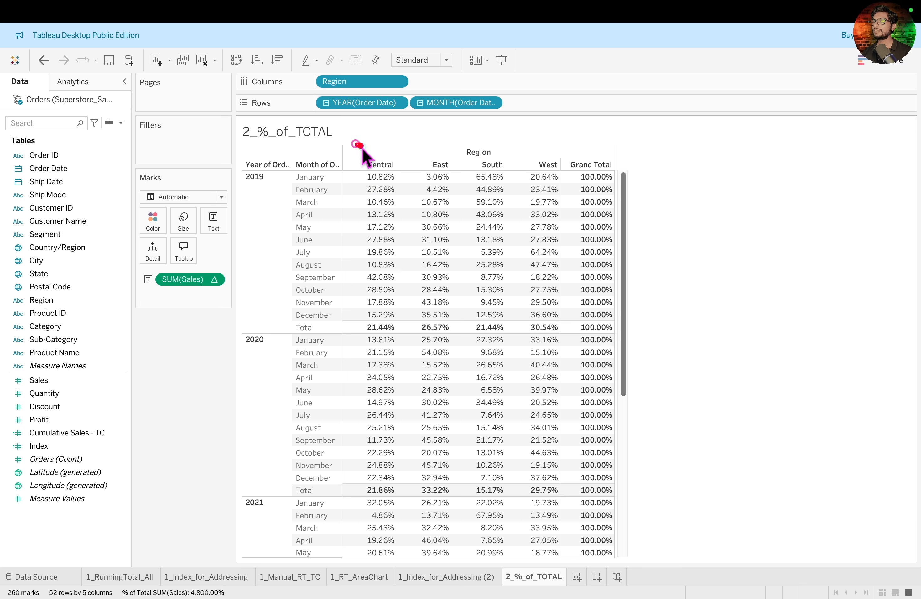
- Change the SUM(Sales) percent of total to compute using Pane (down), so each region's months are measured within their year
drag(356, 144, 401, 335)
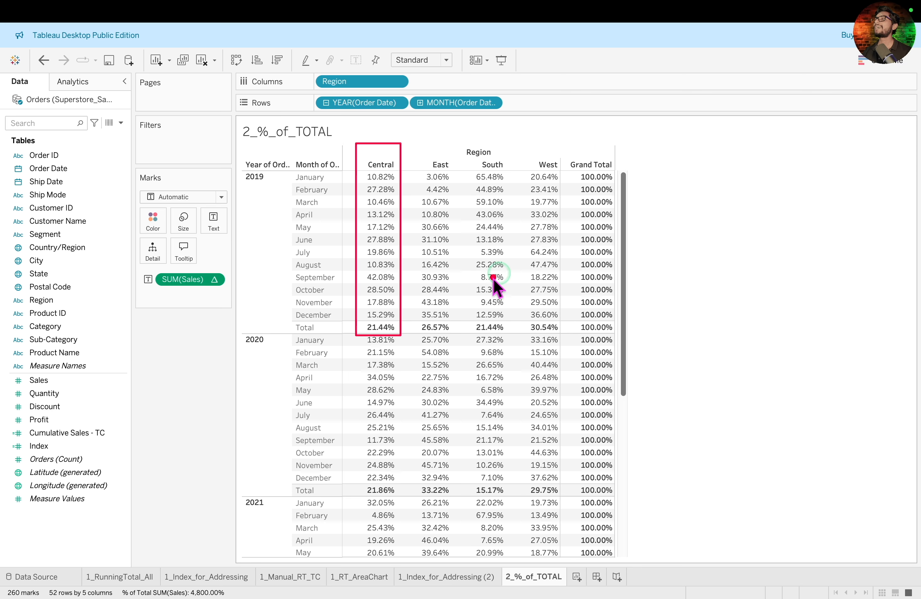
key(Escape)
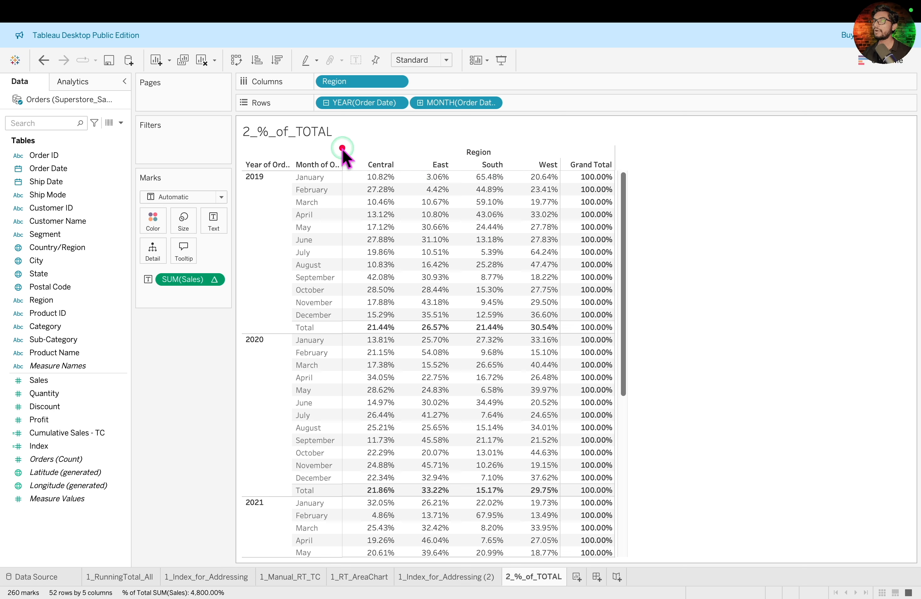
mouse_move(342, 148)
mouse_down()
mouse_move(385, 234)
mouse_move(403, 333)
mouse_up()
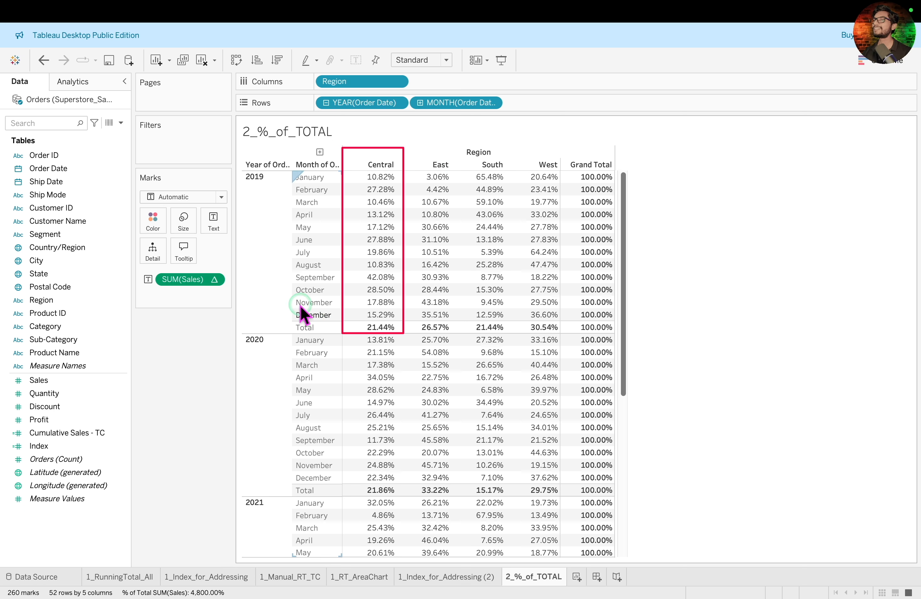
click(214, 280)
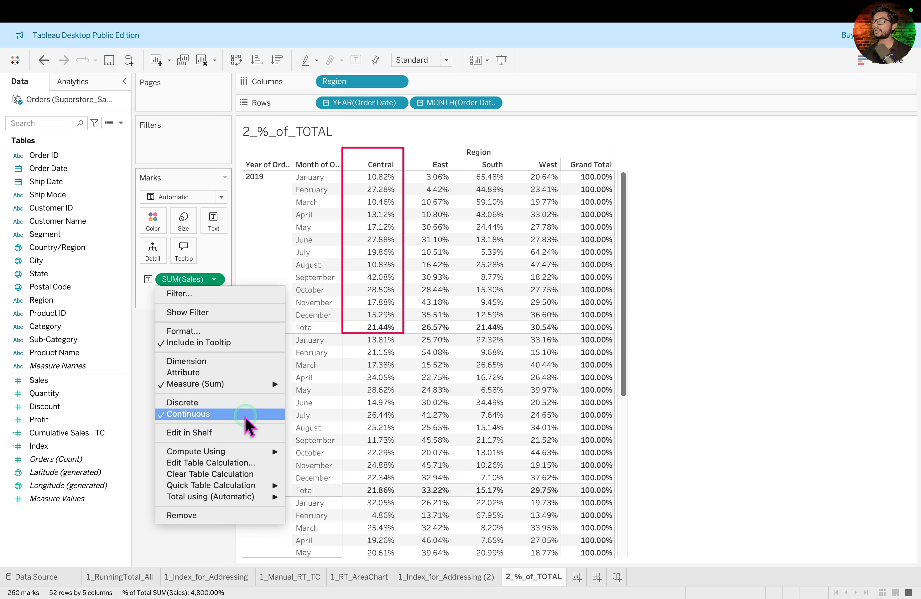
click(258, 452)
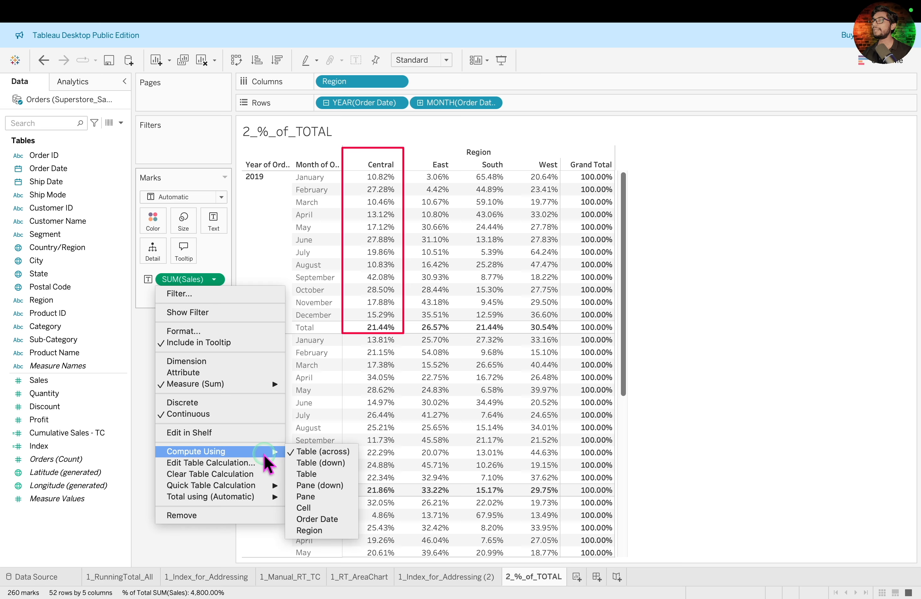
click(343, 488)
click(690, 417)
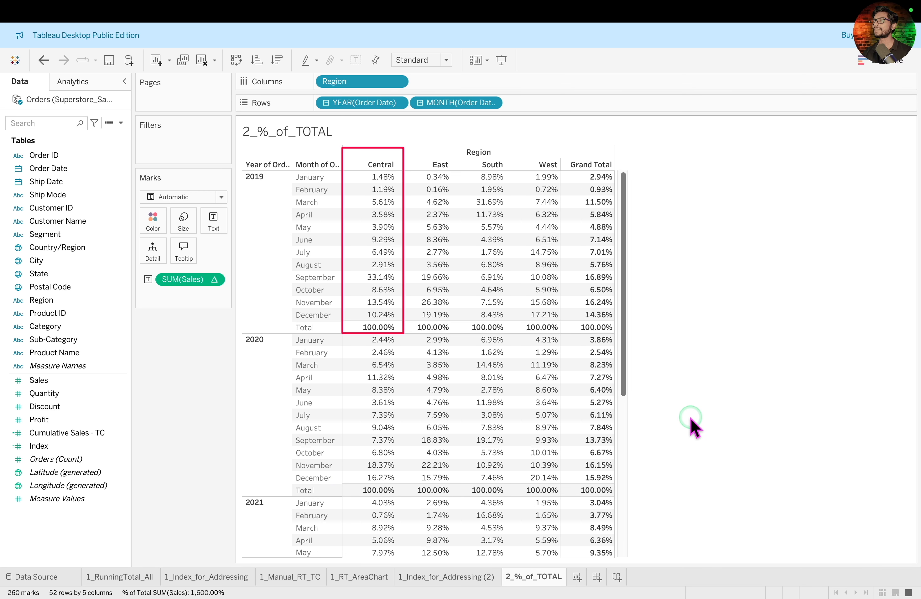
- Examine Central's monthly shares for 2019, including its Total row and the September and January values
click(404, 144)
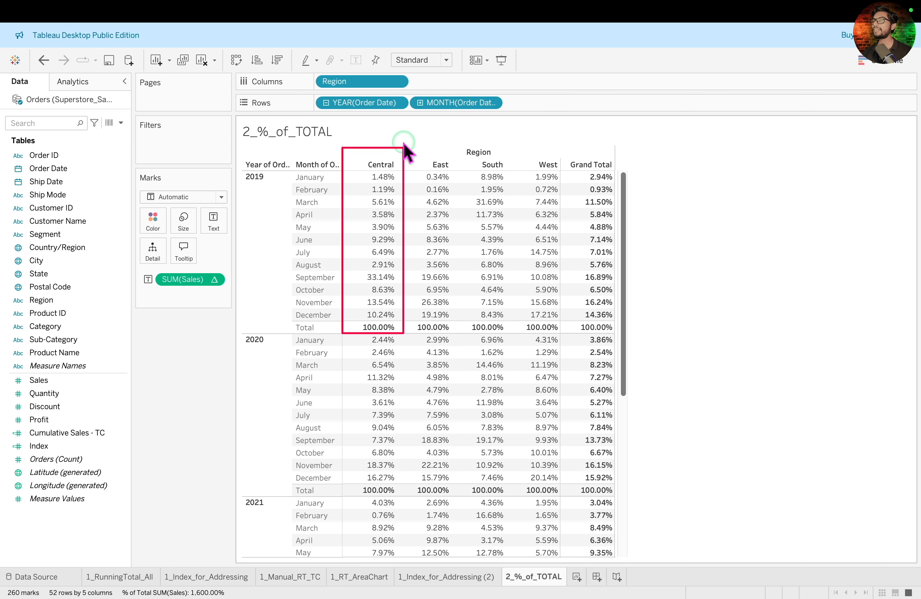
mouse_move(382, 331)
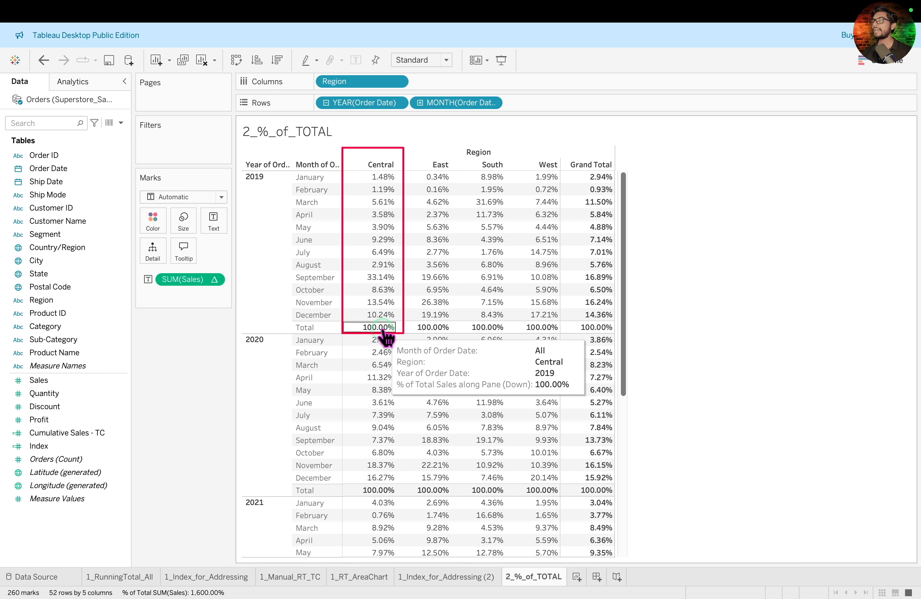
click(263, 280)
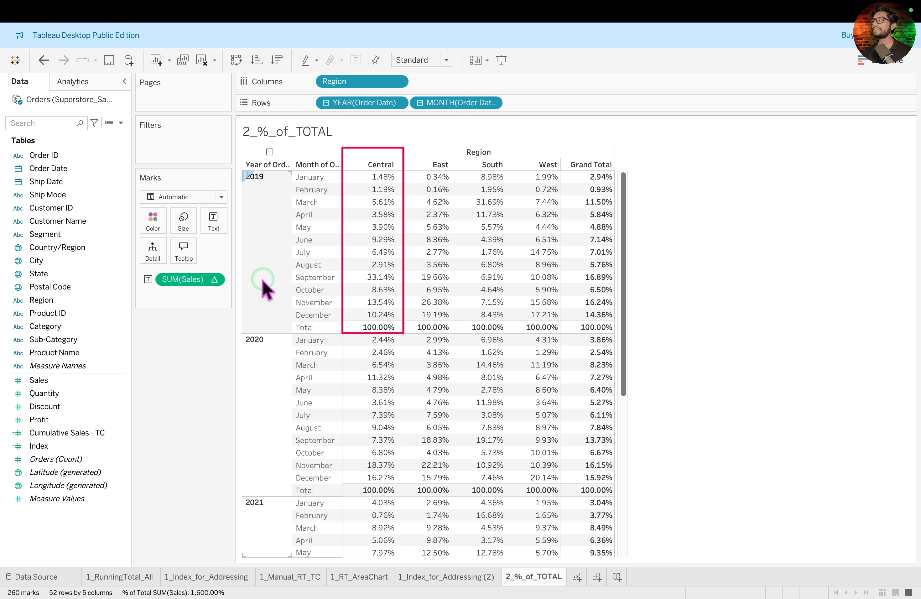
click(369, 243)
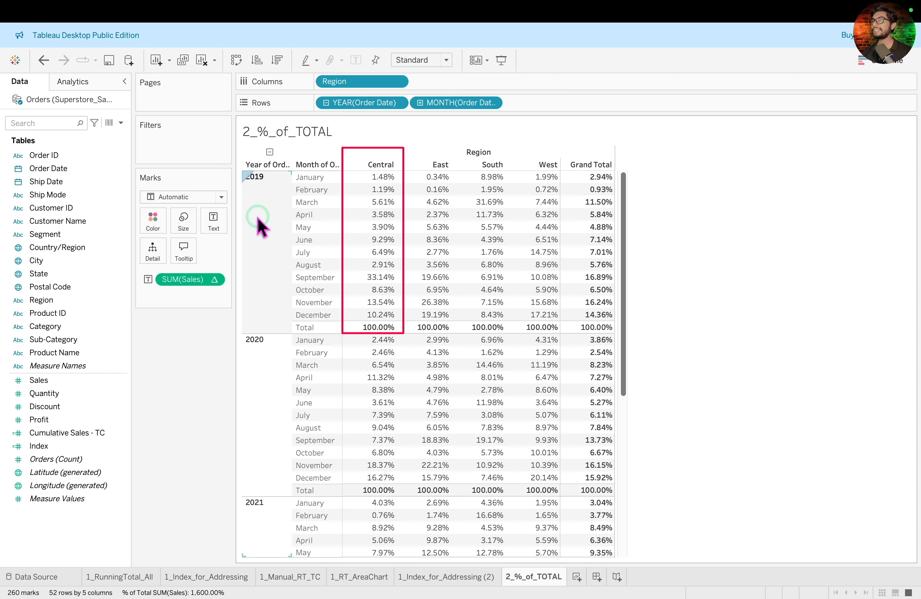
click(376, 206)
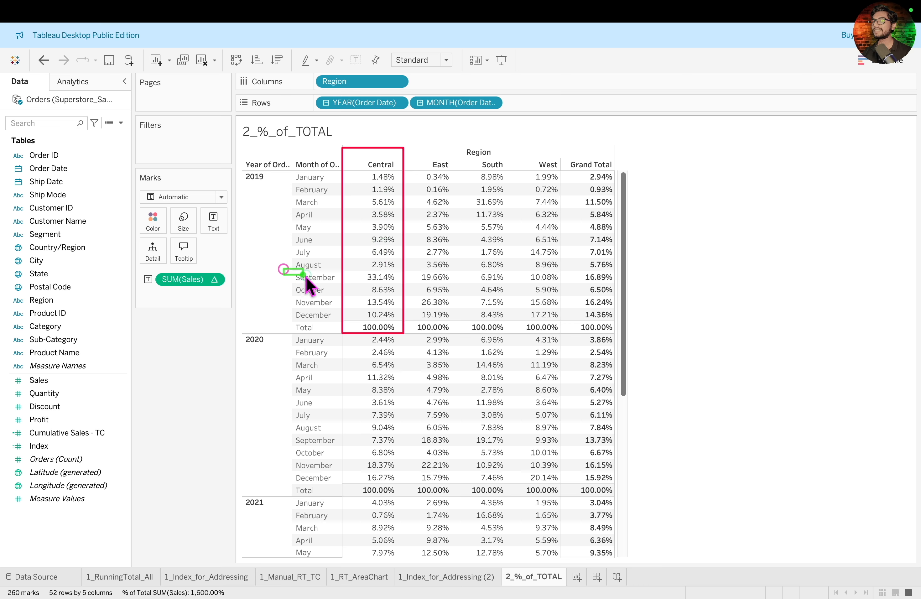
drag(283, 269, 398, 283)
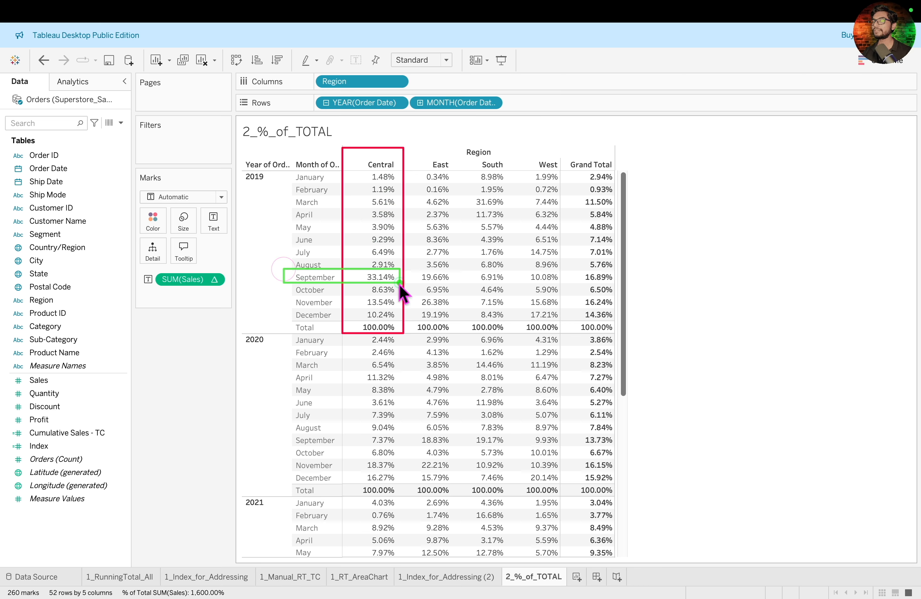
click(375, 288)
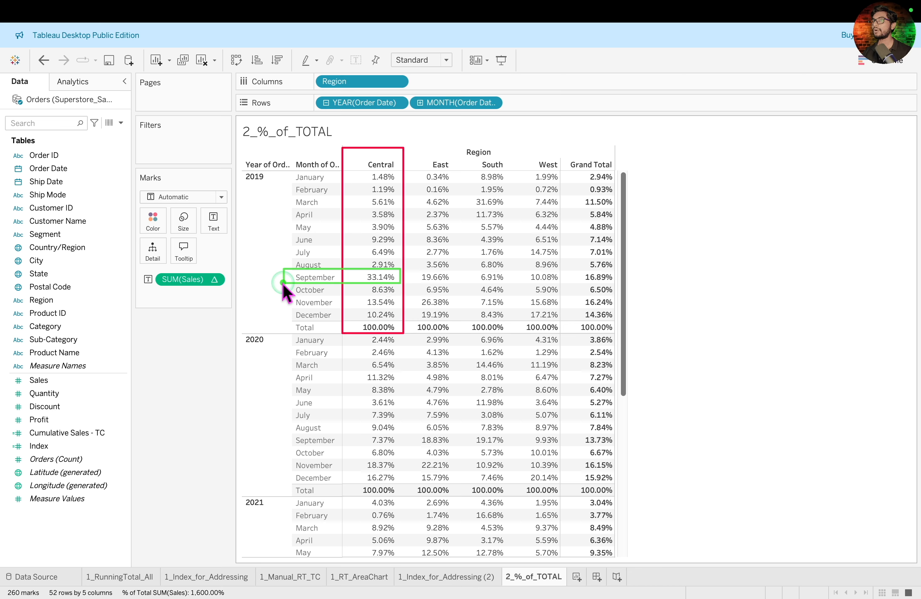
mouse_move(284, 166)
mouse_down()
mouse_move(307, 195)
mouse_move(370, 204)
mouse_move(403, 196)
mouse_up()
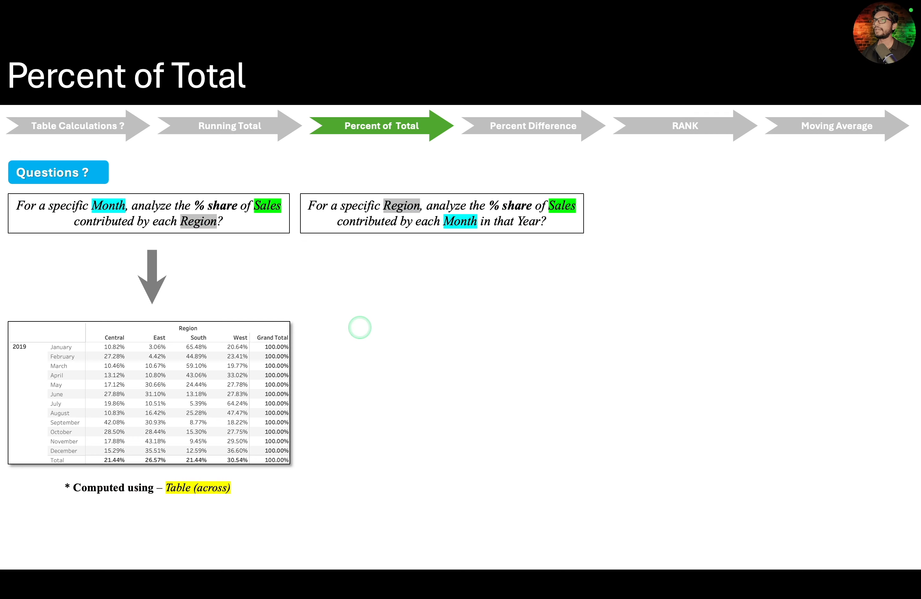
- Review the slide's Pane (down) result and its question on the combined month and region share of a year's sales
key(Right)
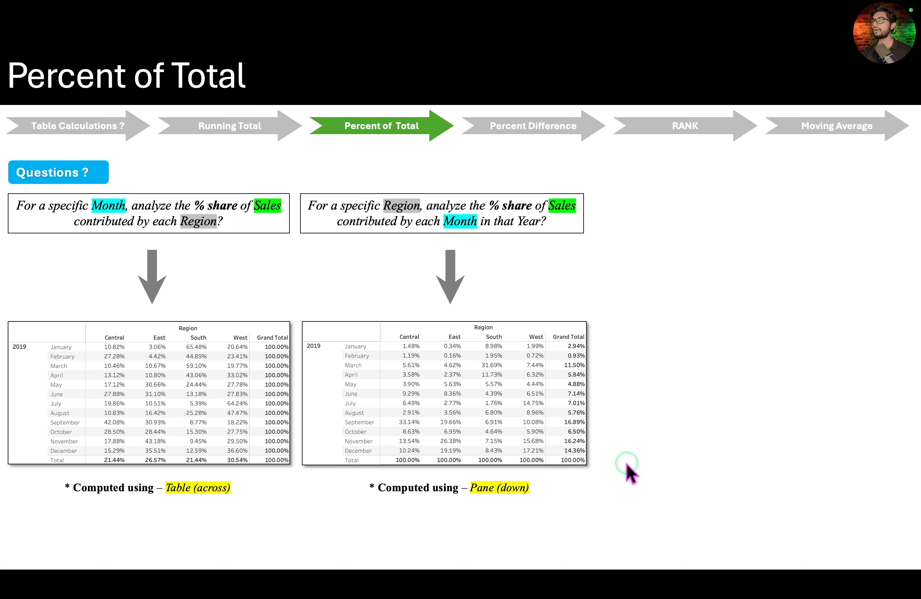
key(Right)
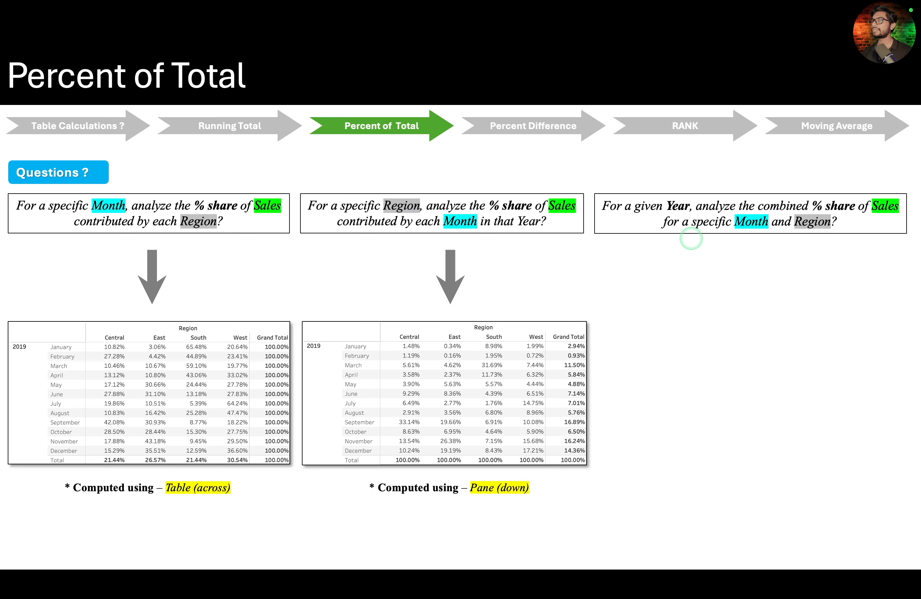
key(ctrl+Right)
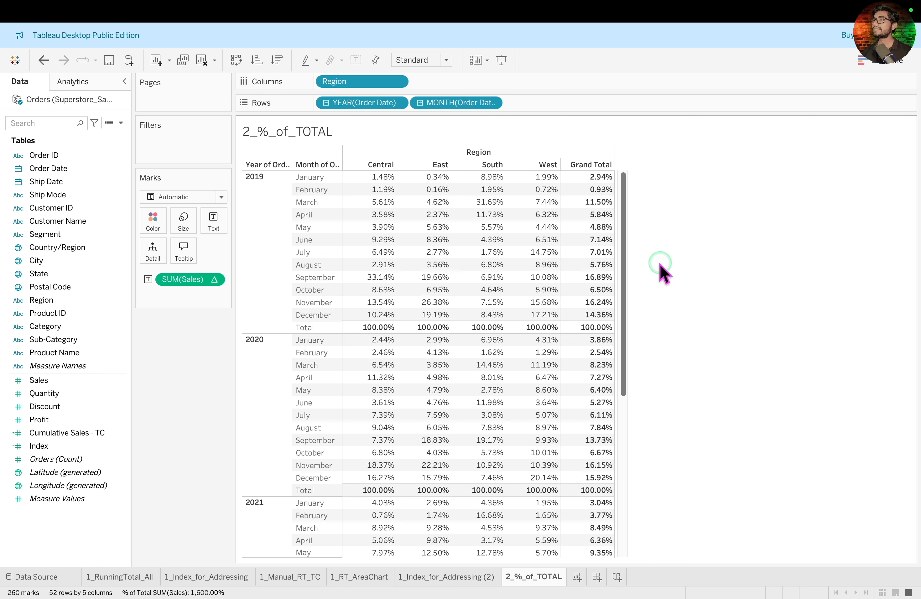
- Compare the 2019 month and region cells with the slide's formula dividing Central's January sales by the yearly grand total
key(ctrl+a)
mouse_move(389, 319)
mouse_down()
mouse_move(368, 341)
mouse_move(400, 337)
mouse_up()
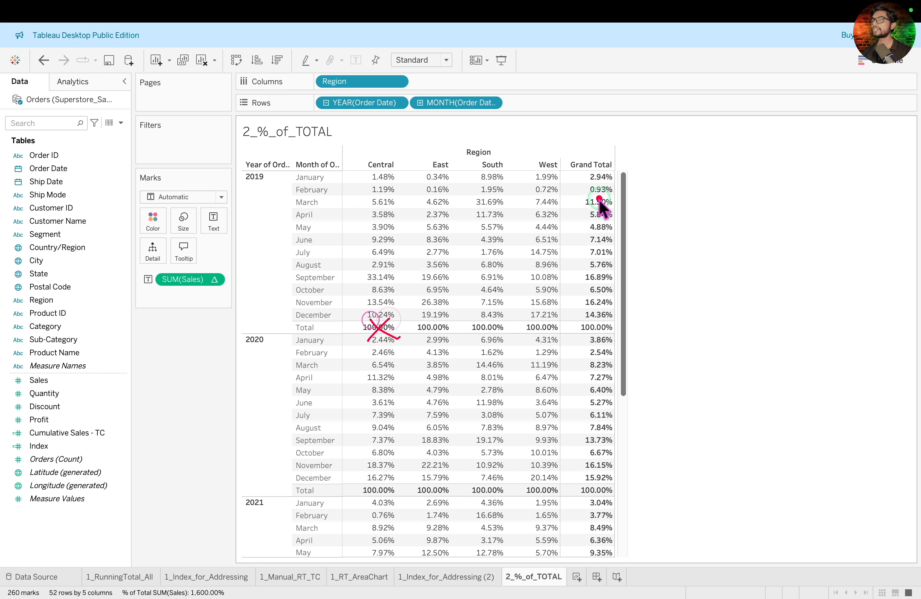
drag(609, 162, 591, 187)
drag(587, 168, 618, 191)
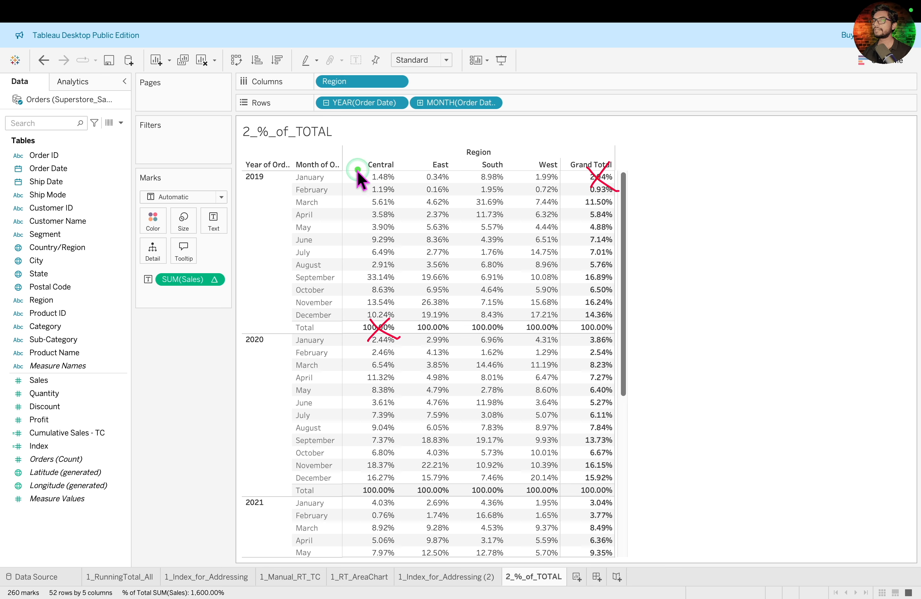
mouse_move(348, 169)
mouse_down()
mouse_move(352, 183)
mouse_move(406, 207)
mouse_move(563, 319)
mouse_up()
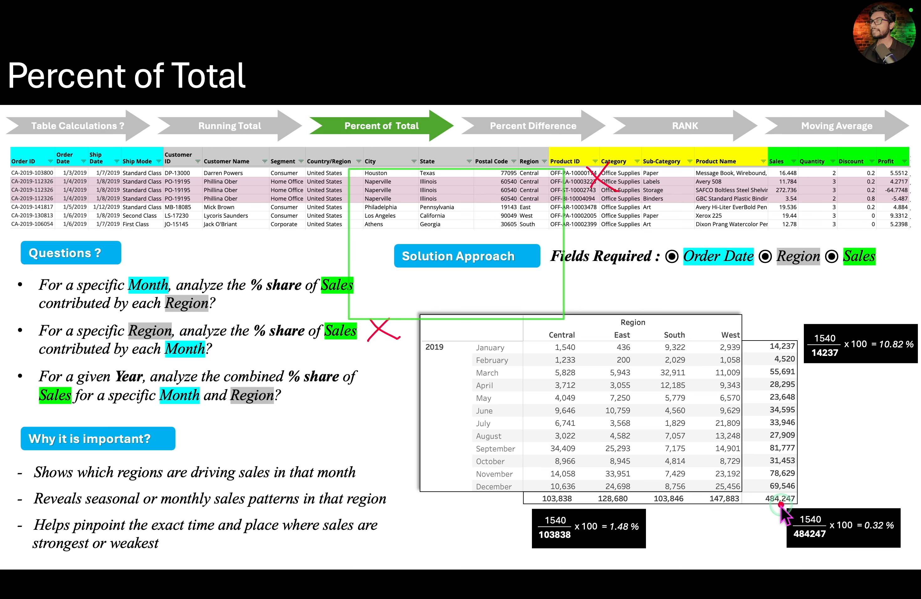
drag(783, 496, 913, 560)
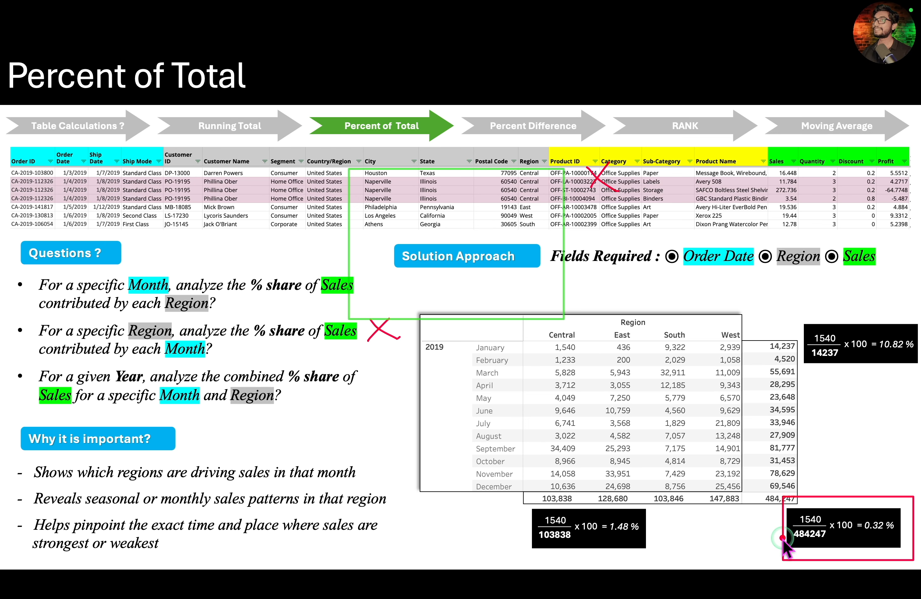
key(super+z)
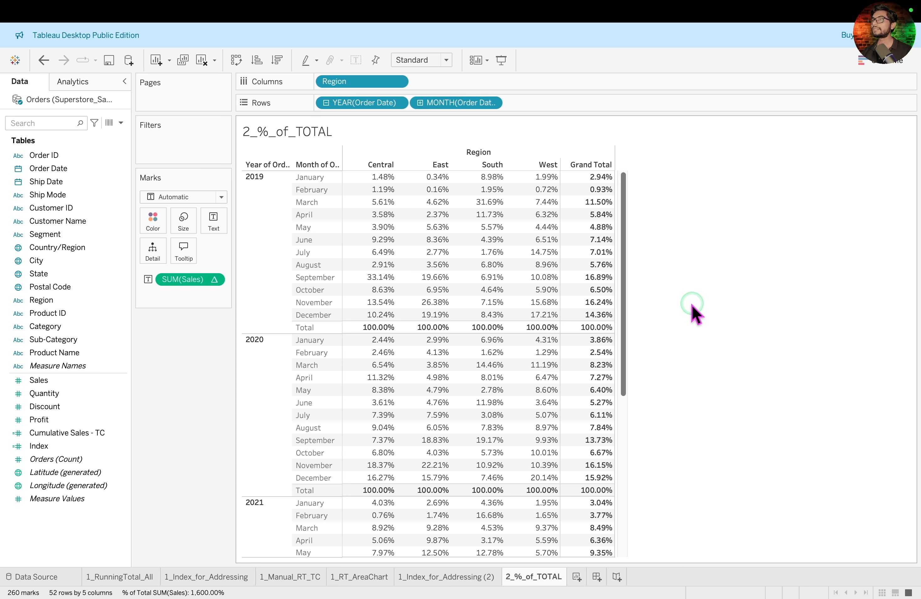
key(ctrl+a)
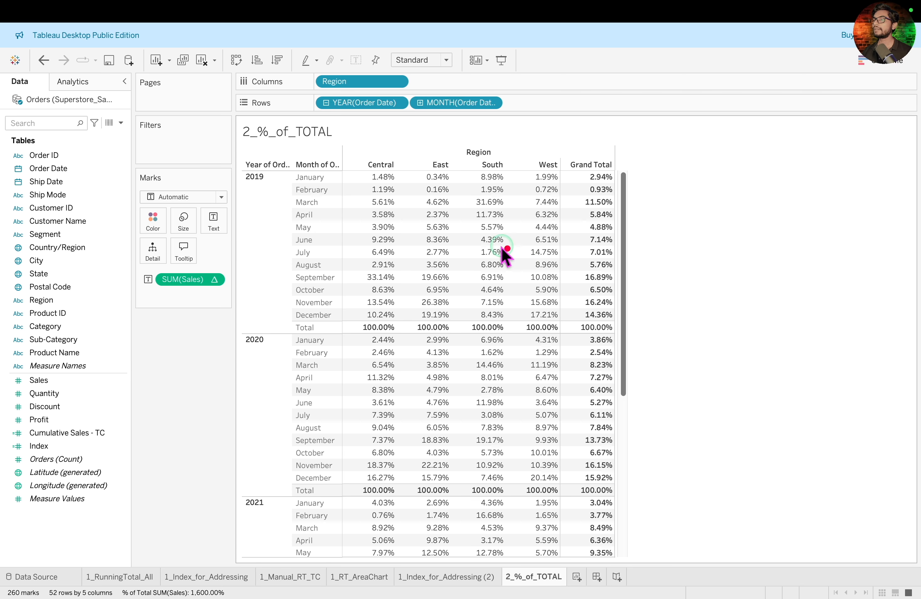
- Change the SUM(Sales) percent of total to compute using Pane, so each month and region cell is measured against its whole year
drag(348, 167, 565, 322)
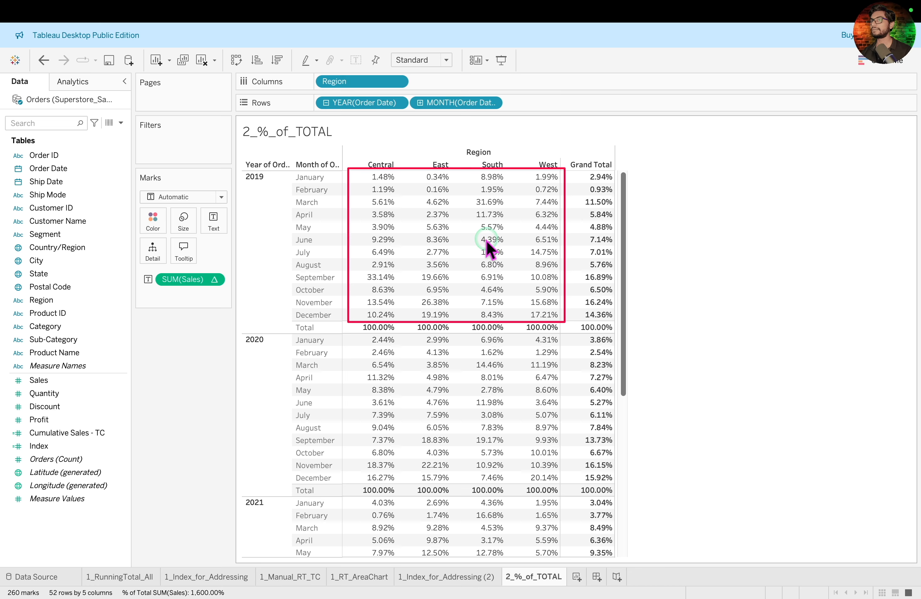
click(215, 280)
mouse_move(303, 451)
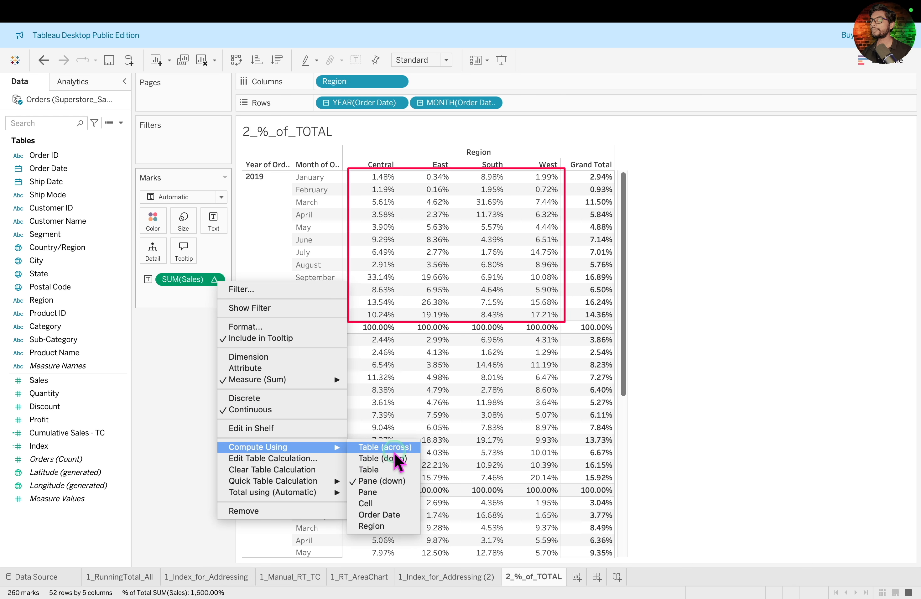
click(400, 493)
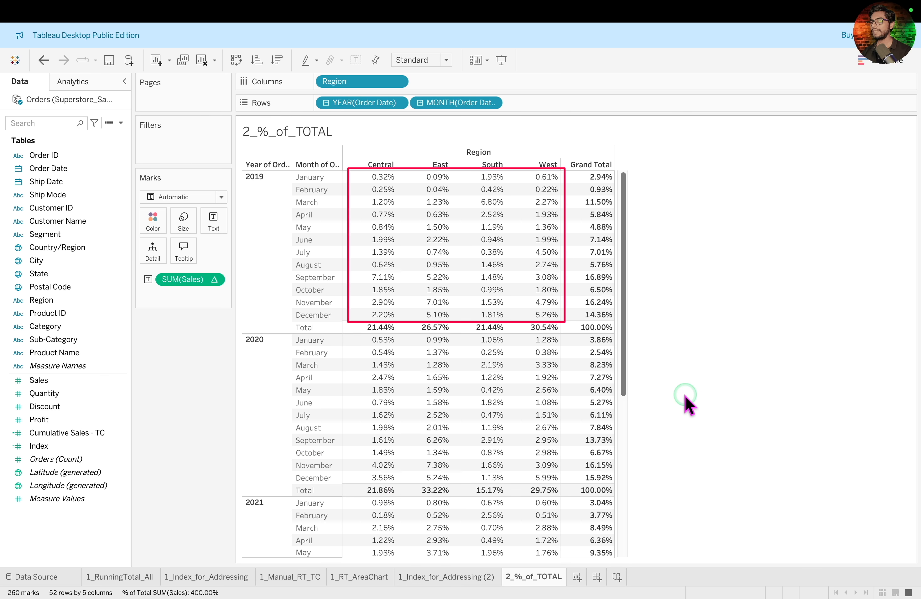
- Examine the 2019 month and region shares of the yearly grand total, including Central in September and East in February, and check the slide
mouse_move(348, 169)
mouse_down()
mouse_move(558, 284)
mouse_move(560, 322)
mouse_move(623, 334)
mouse_up()
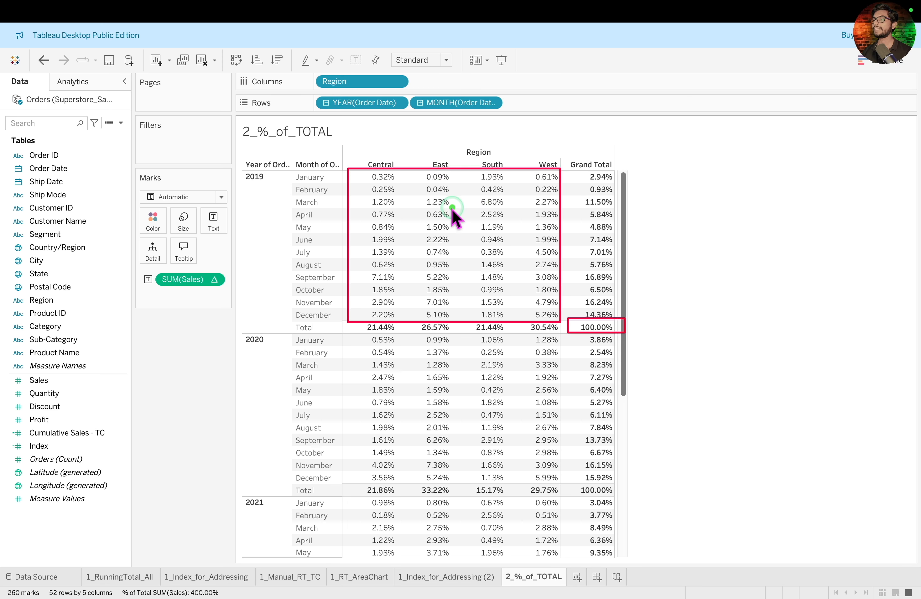
drag(237, 168, 279, 190)
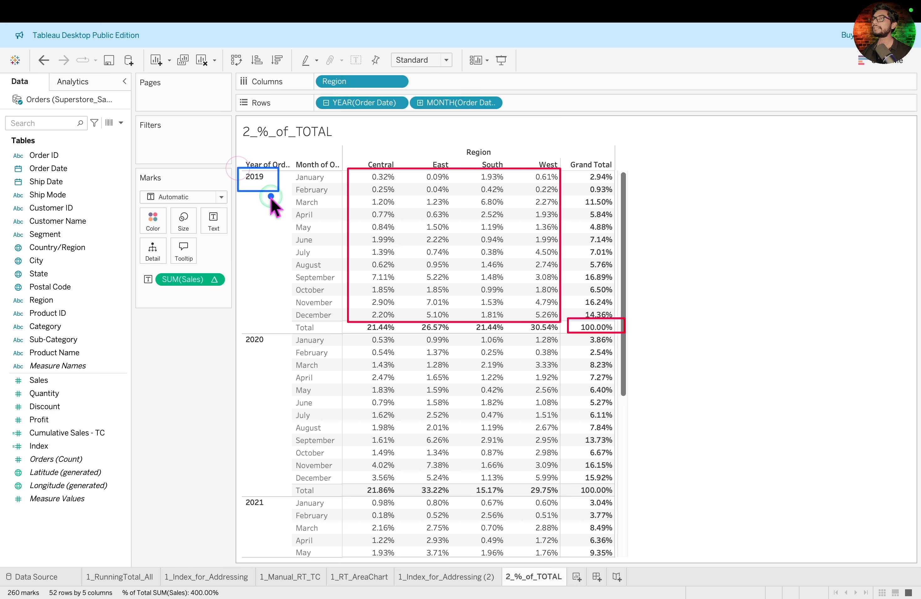
drag(364, 155, 402, 171)
mouse_move(287, 273)
mouse_down()
mouse_move(340, 287)
mouse_move(405, 283)
mouse_up()
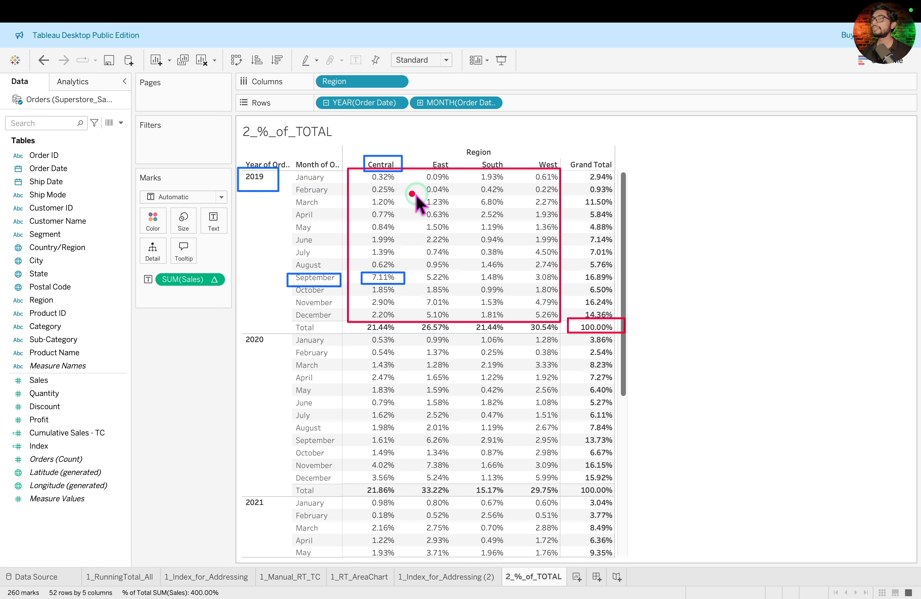
mouse_move(420, 185)
mouse_down()
mouse_move(463, 201)
mouse_move(455, 195)
mouse_up()
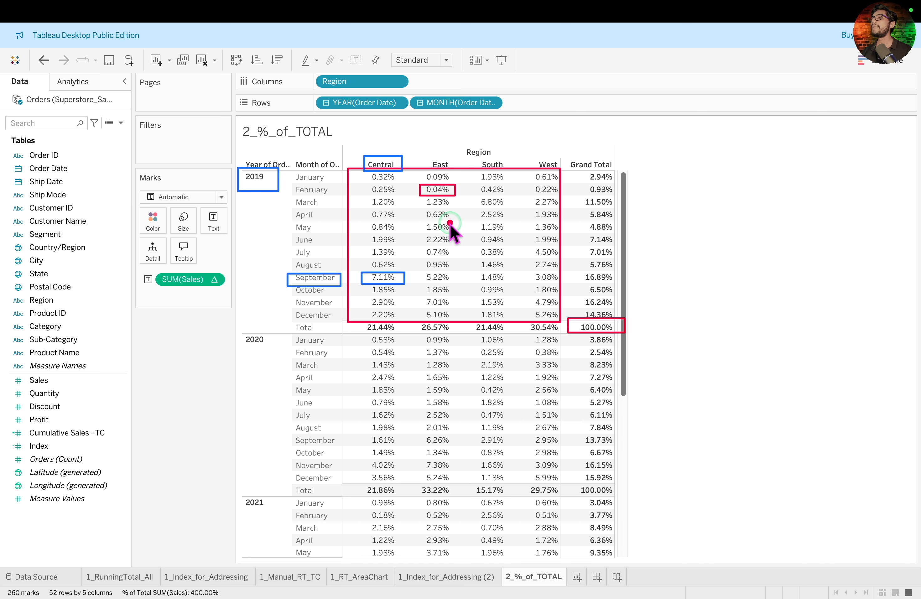
key(Escape)
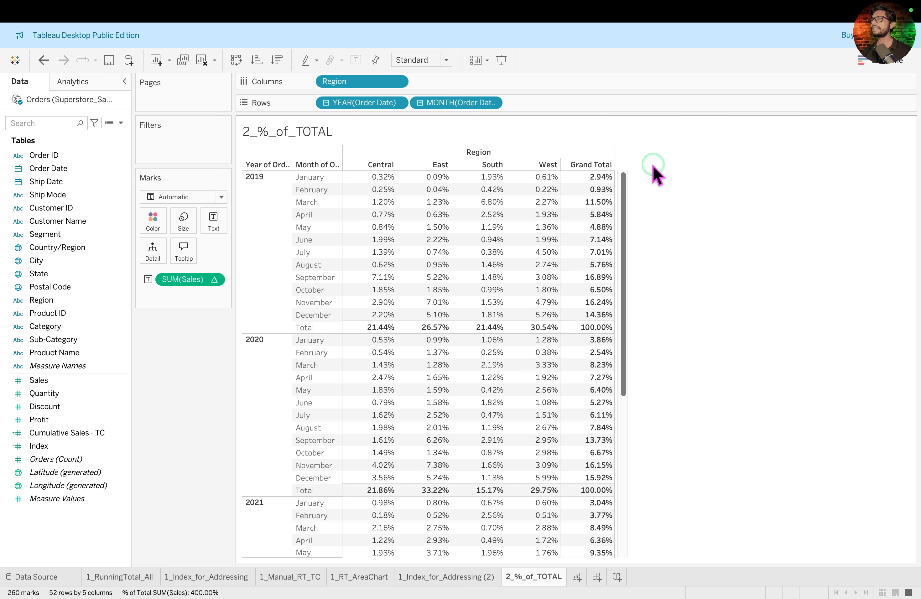
key(ctrl+Left)
key(Right)
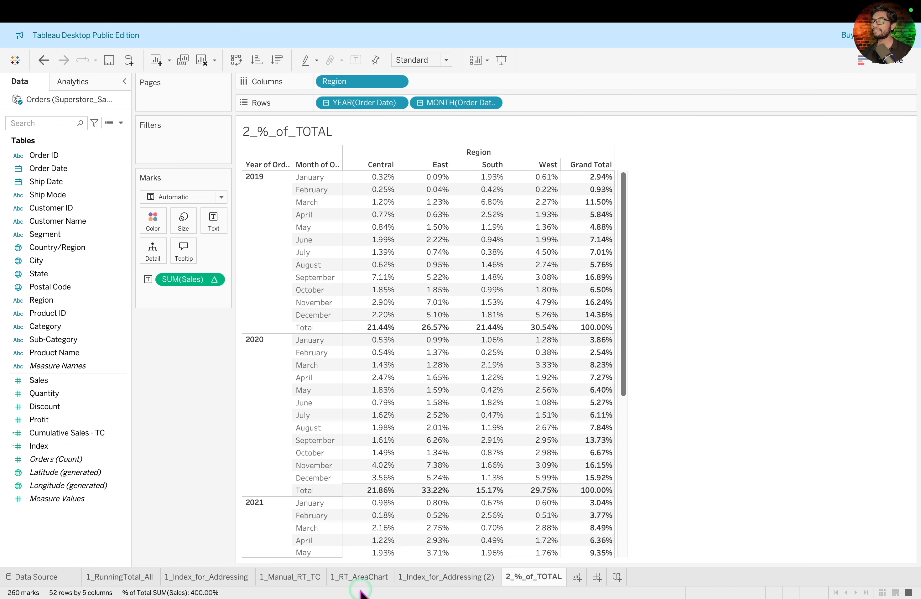
- Review the formula of the Cumulative Sales - TC field from the 1_Manual_RT_TC sheet and close it without changes
click(290, 577)
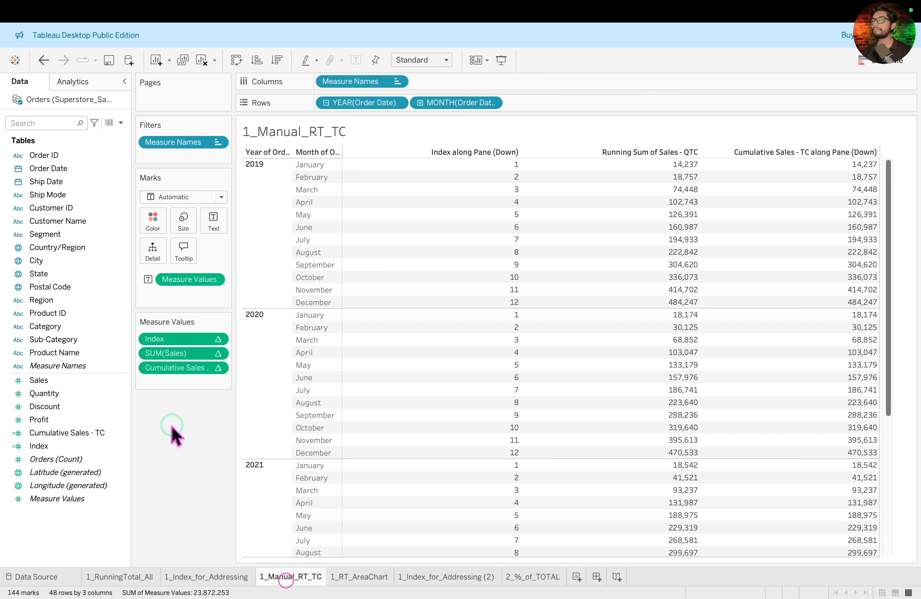
click(97, 433)
right_click(106, 438)
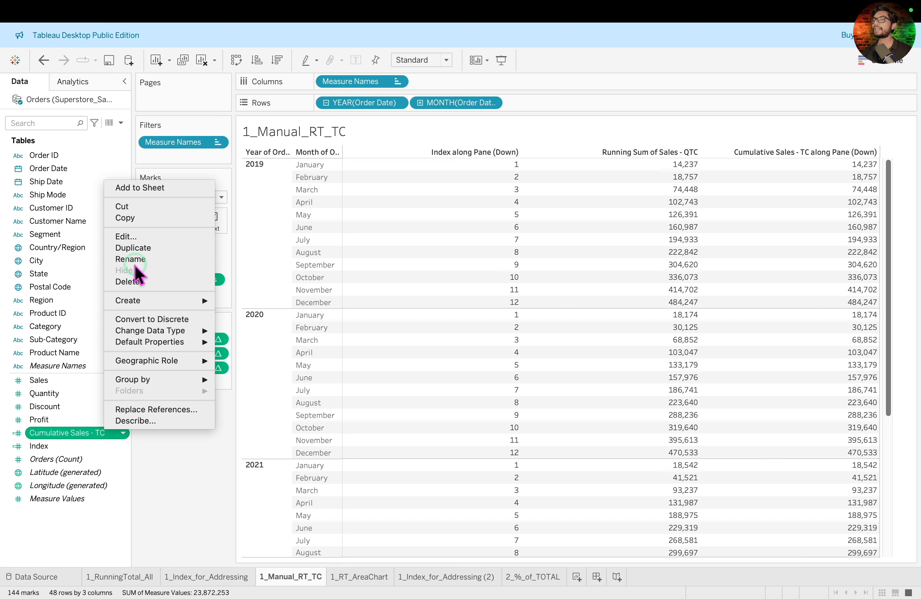
click(125, 236)
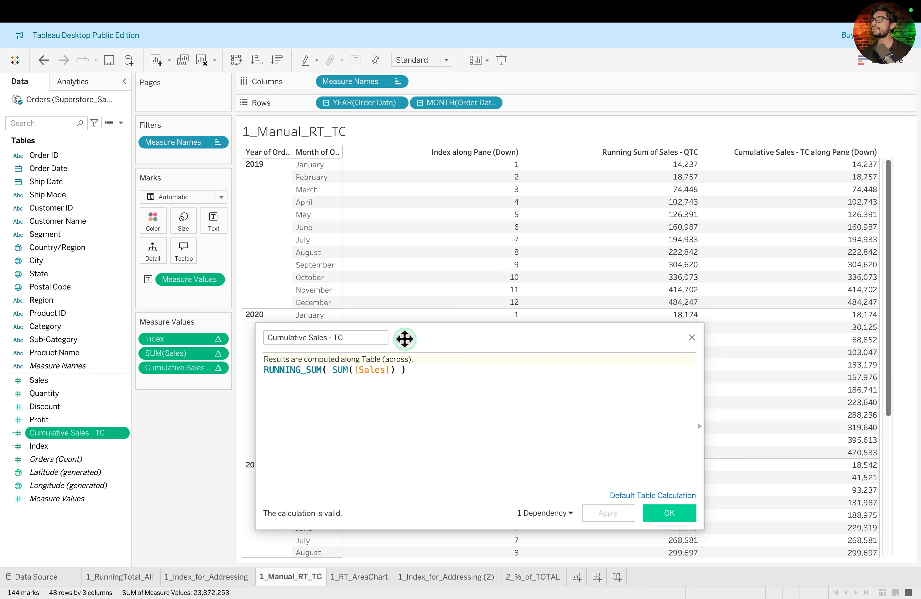
click(692, 338)
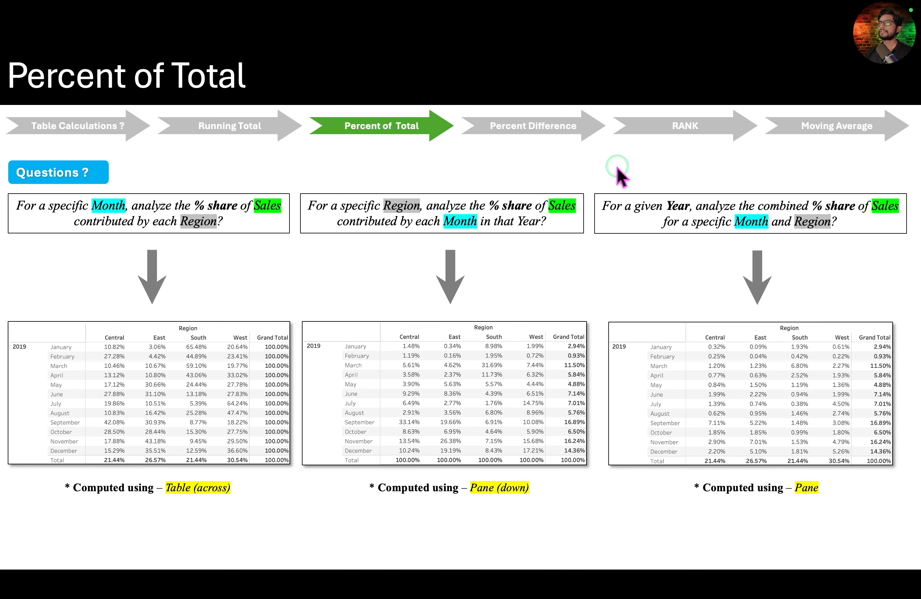
- Review the slides on the three percent of total questions and the formula dividing SUM([Sales]) by TOTAL(SUM([Sales]))
click(618, 175)
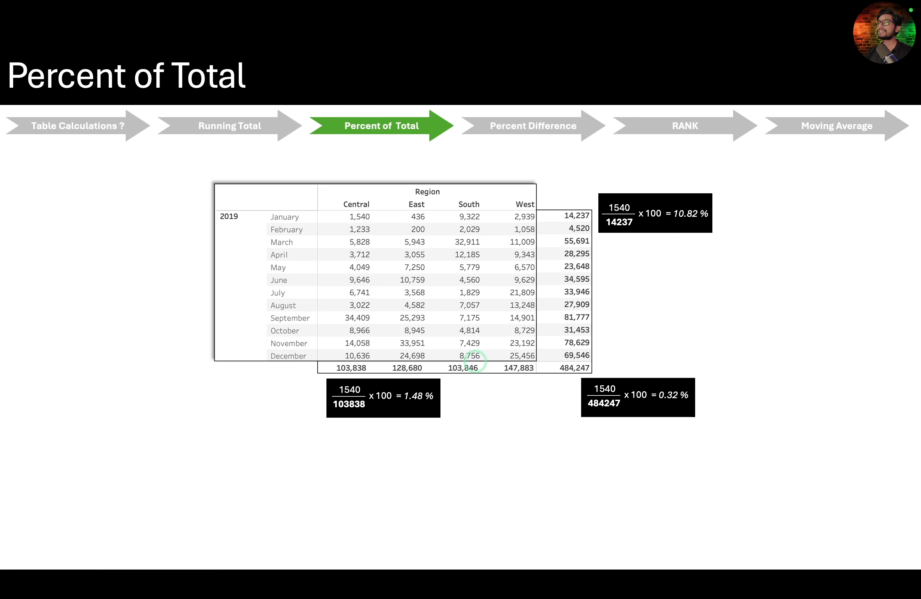
click(475, 362)
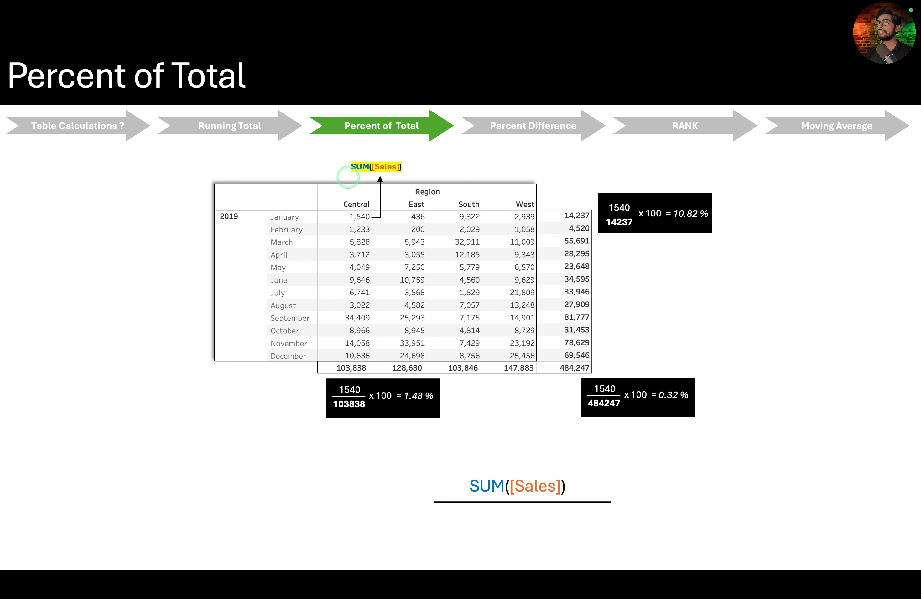
key(Right)
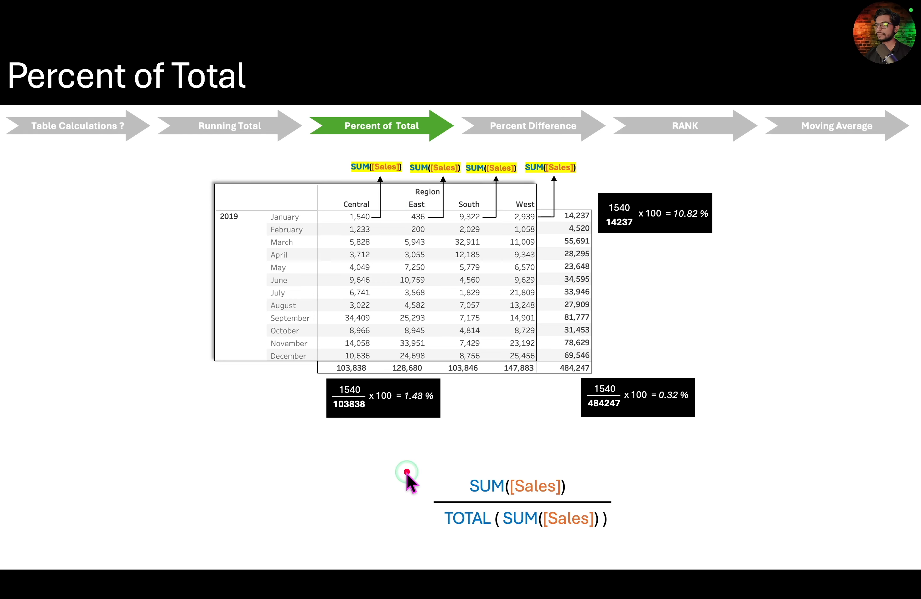
mouse_move(402, 456)
mouse_down()
mouse_move(608, 555)
mouse_move(673, 551)
mouse_up()
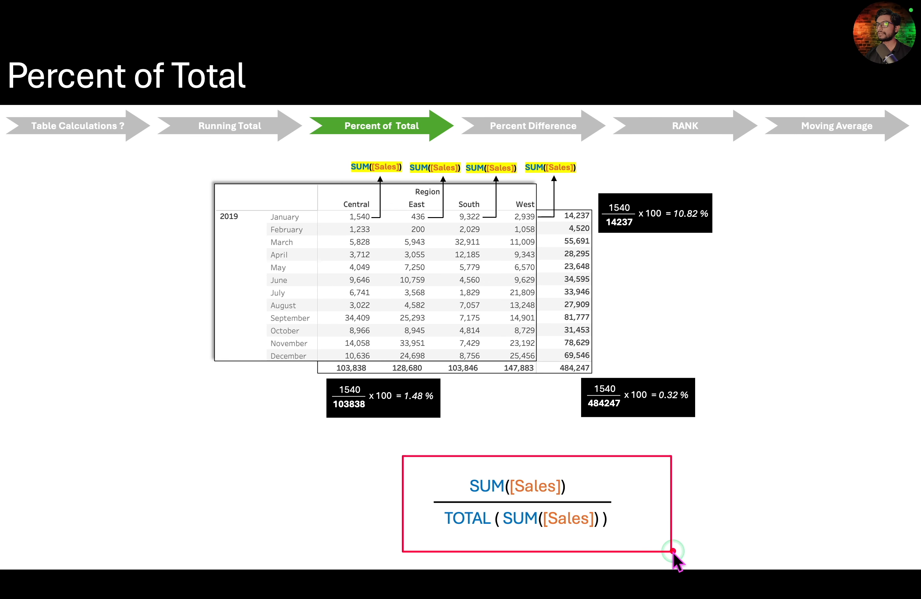
key(Escape)
key(Right)
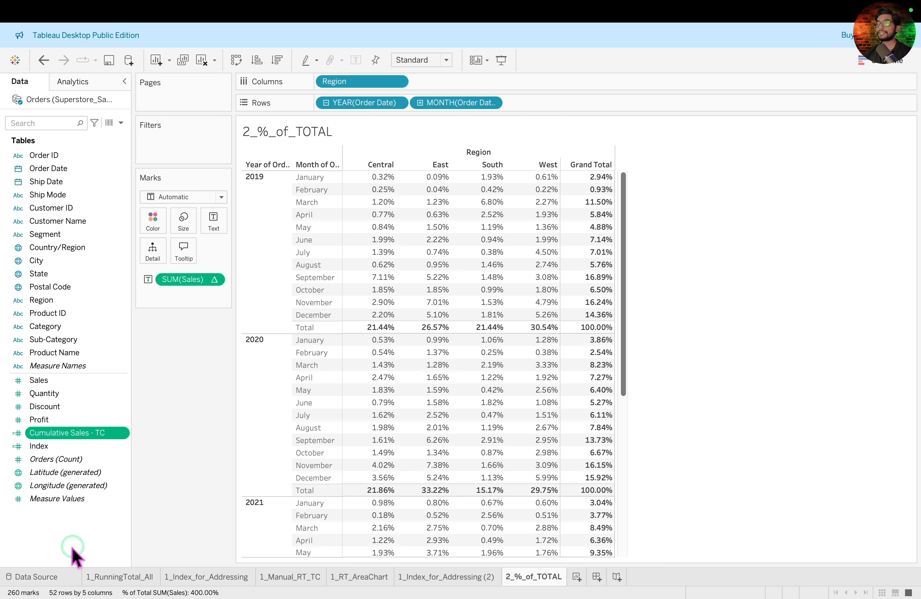
- Create a calculated field named Percent of Total with the formula SUM([Sales])/TOTAL(SUM([Sales]))
right_click(74, 556)
click(141, 389)
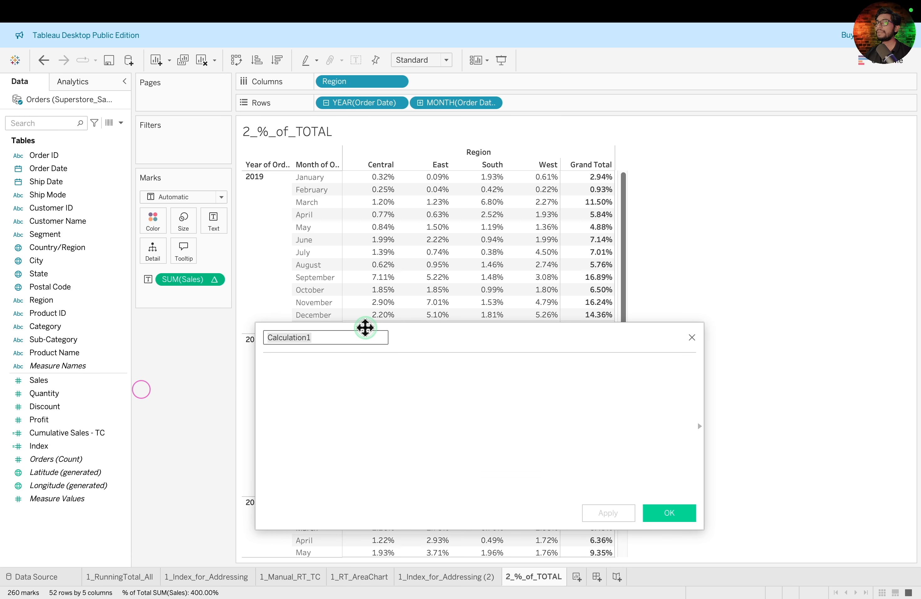
click(349, 343)
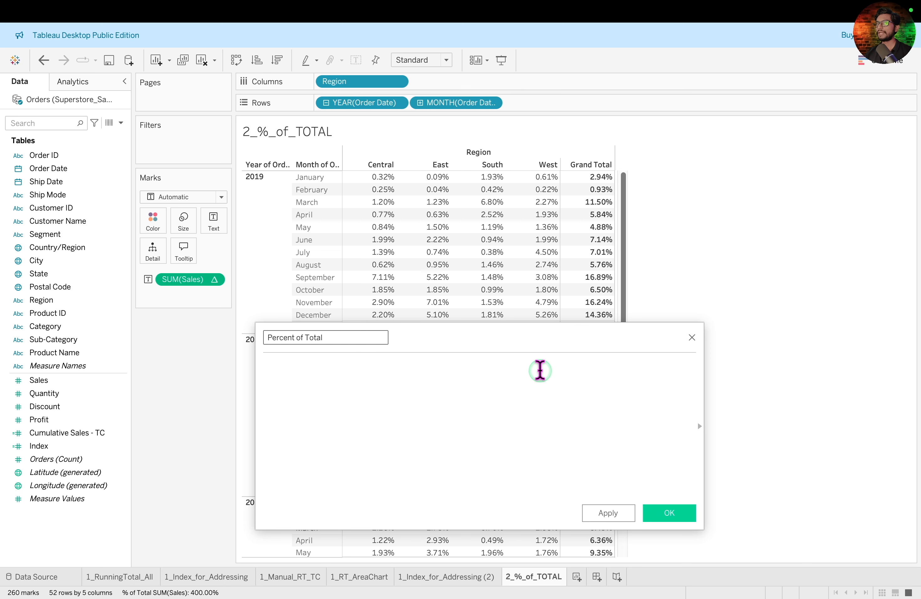
click(539, 370)
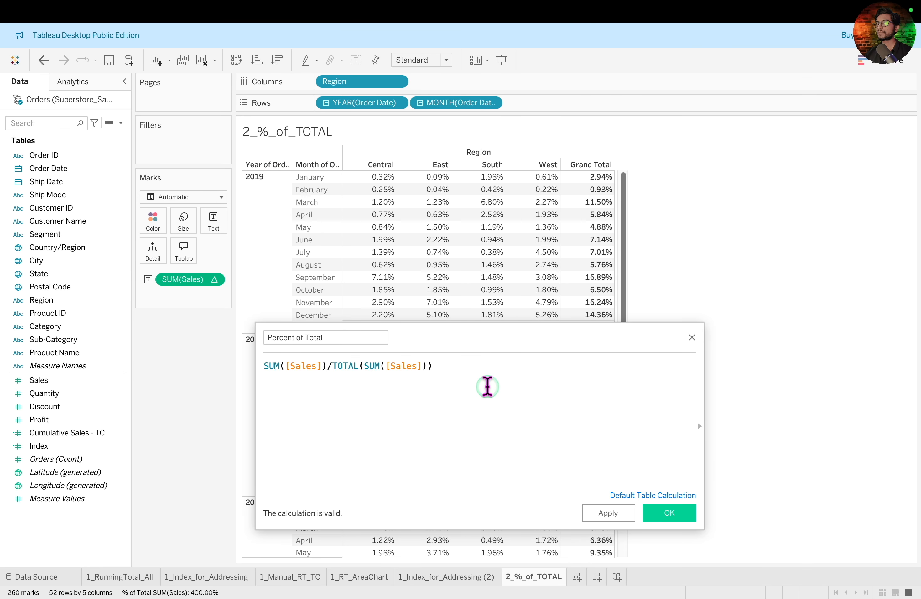
click(669, 513)
drag(200, 504, 126, 465)
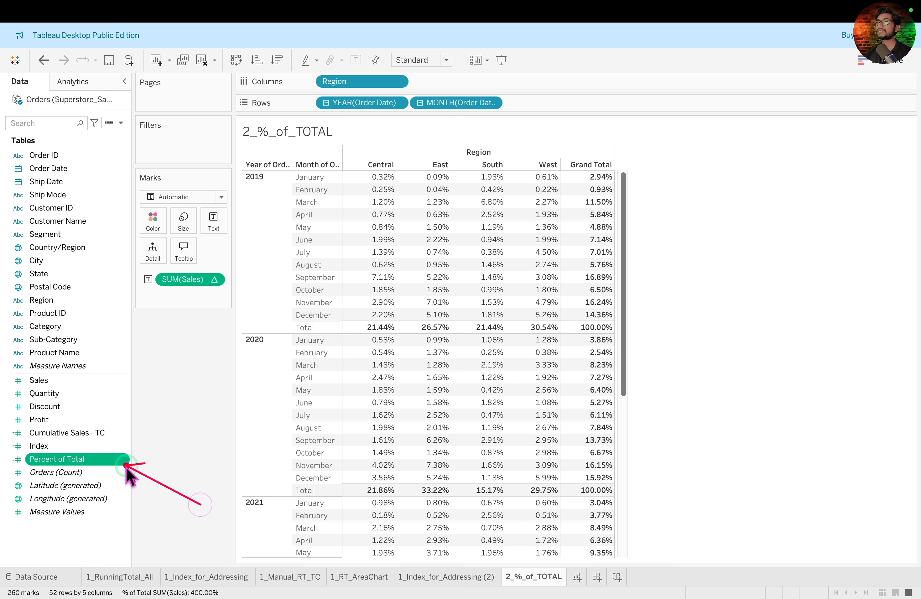
click(193, 460)
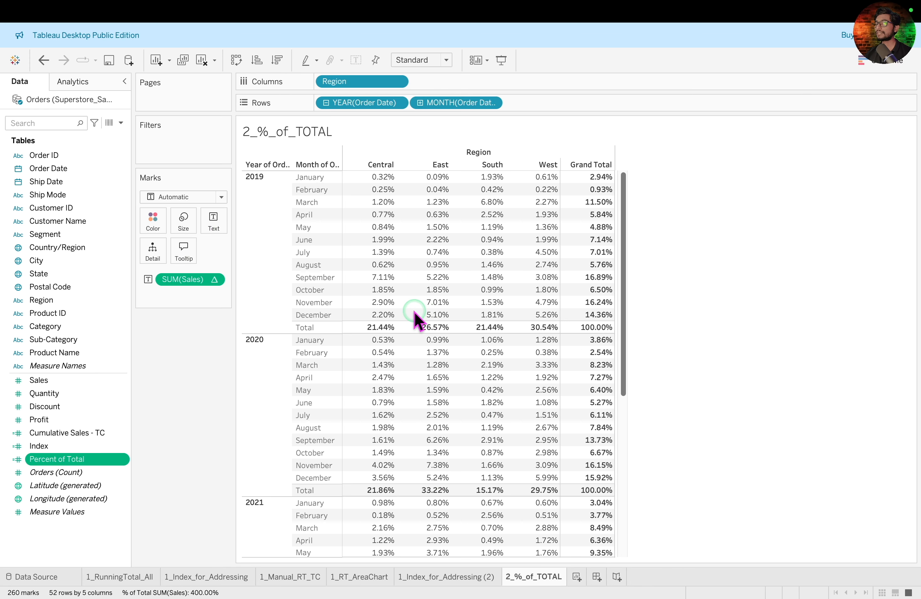
- Duplicate the 2_%_of_TOTAL sheet and rename the copy 2_Manual_%_of_Total
click(524, 575)
drag(524, 575, 607, 576)
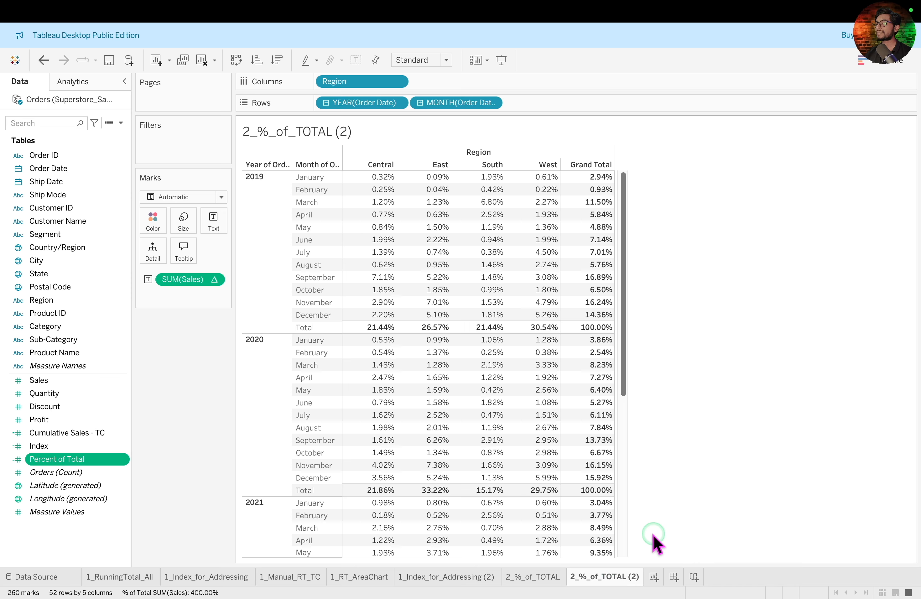
double_click(620, 572)
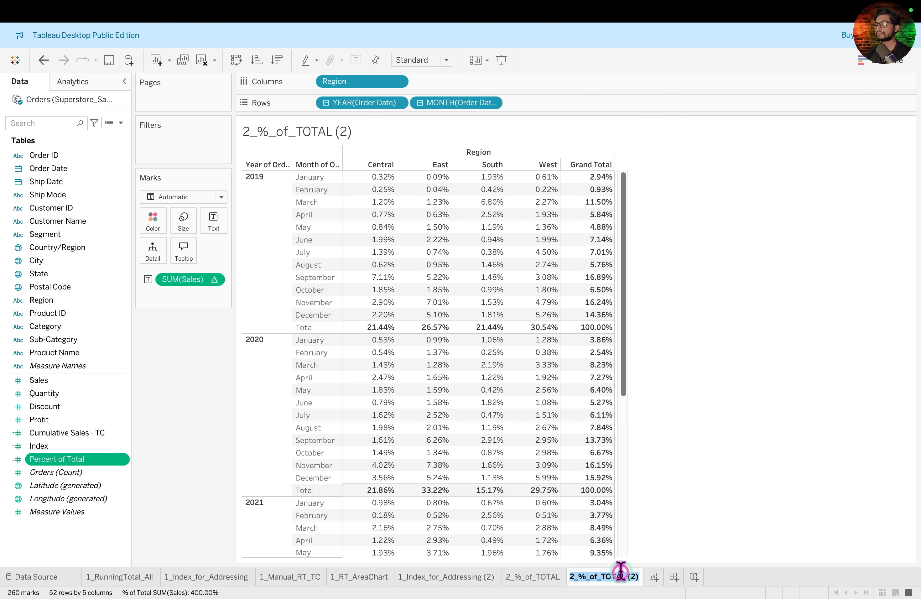
text(2_%_of)
key(BackSpace)
key(BackSpace)
key(BackSpace)
key(BackSpace)
text(Manual_%_of_Total)
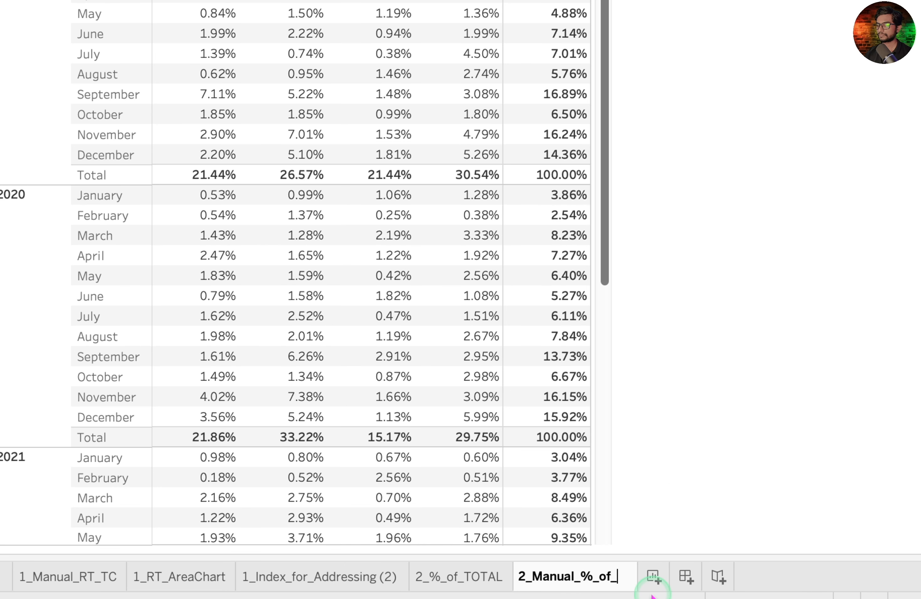
key(Return)
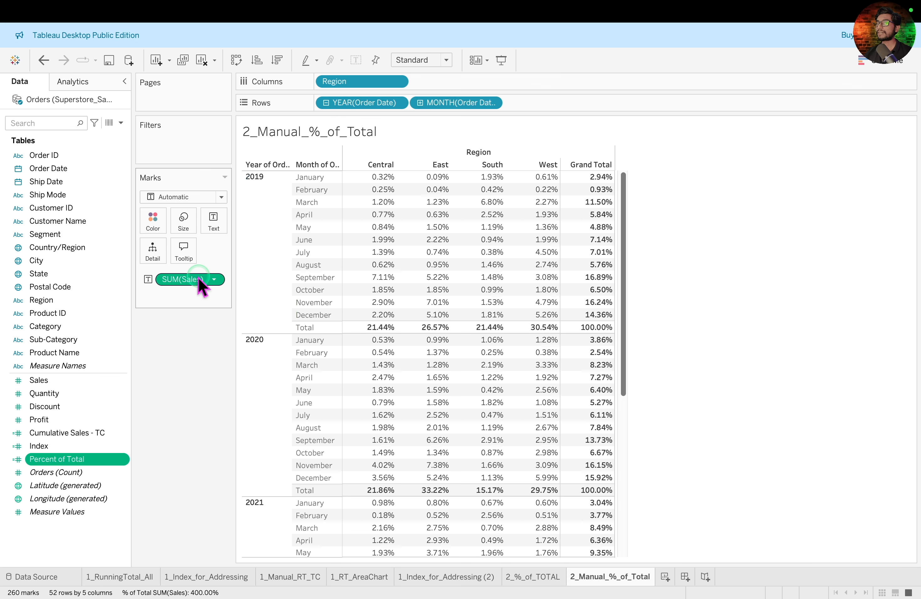
- Replace SUM(Sales) with the Percent of Total field as the text shown in the table's cells
drag(198, 278, 215, 391)
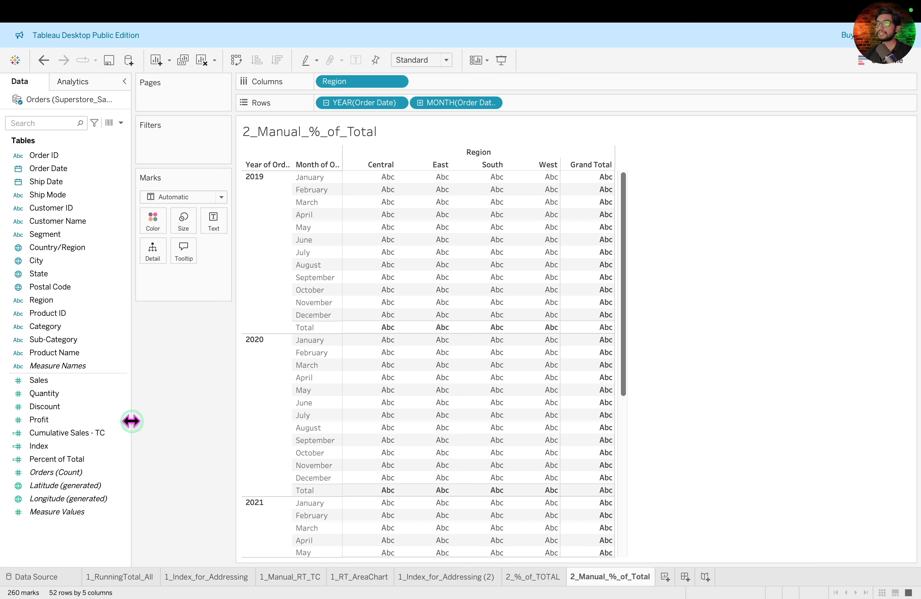
click(75, 458)
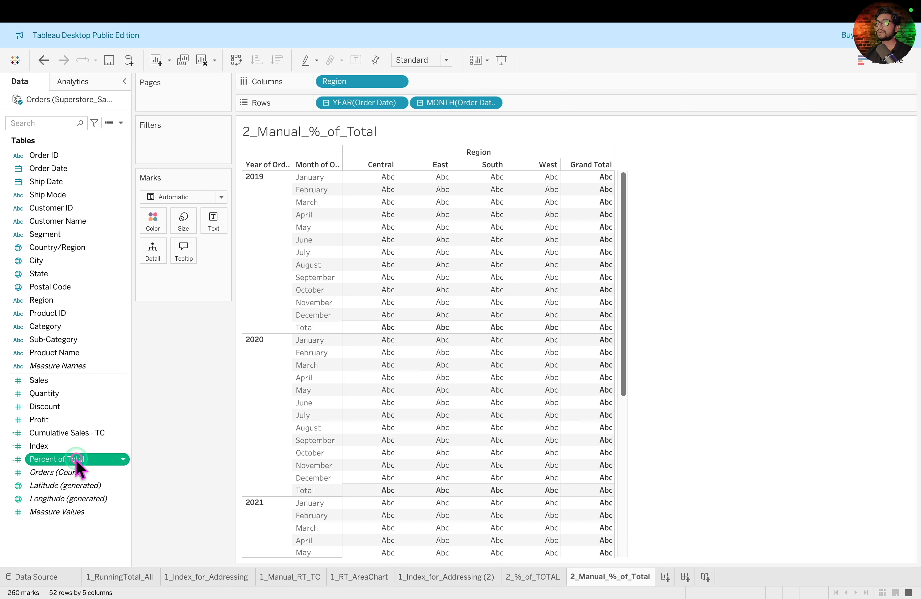
drag(77, 460, 214, 224)
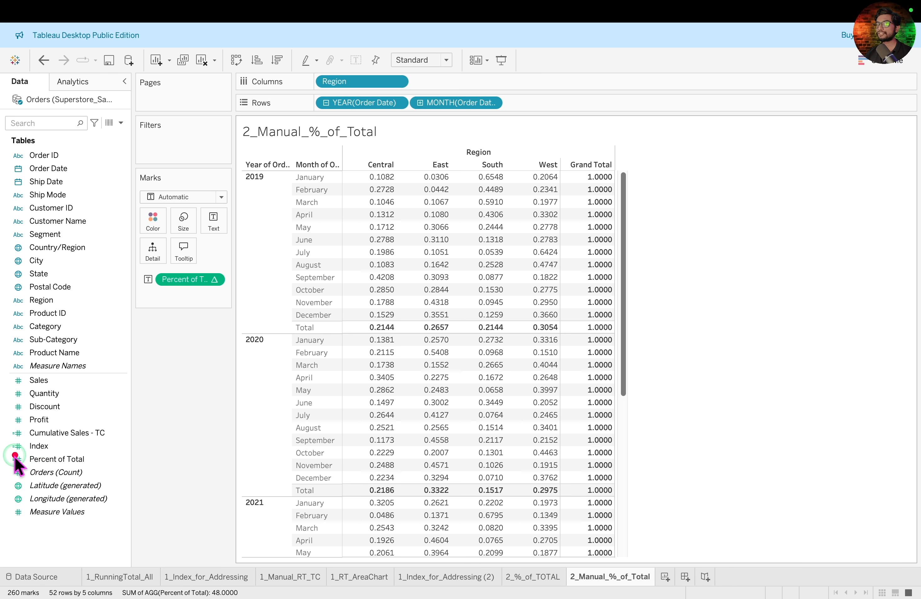
- Set the default number format of the Percent of Total field to Percentage with 2 decimal places
drag(7, 453, 102, 467)
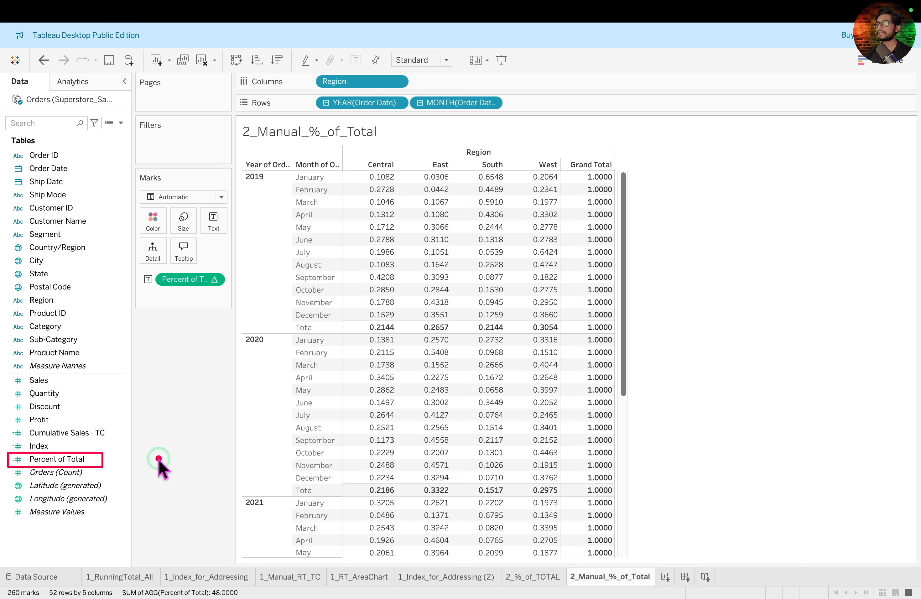
right_click(107, 459)
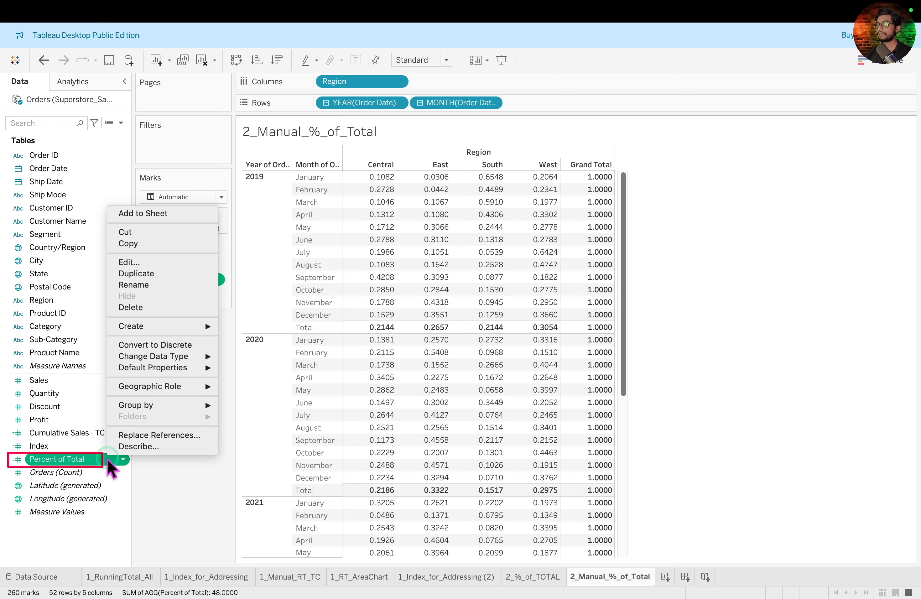
click(197, 369)
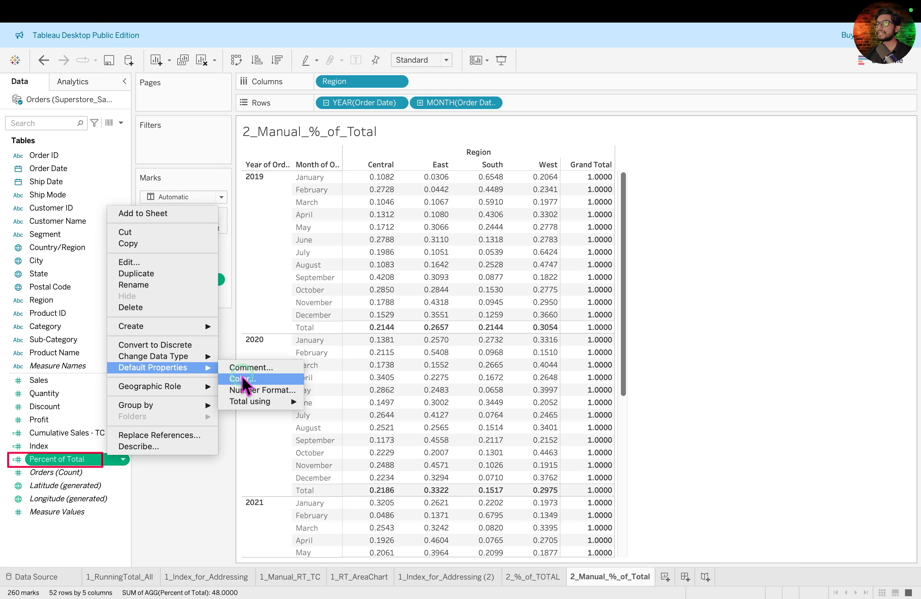
click(277, 390)
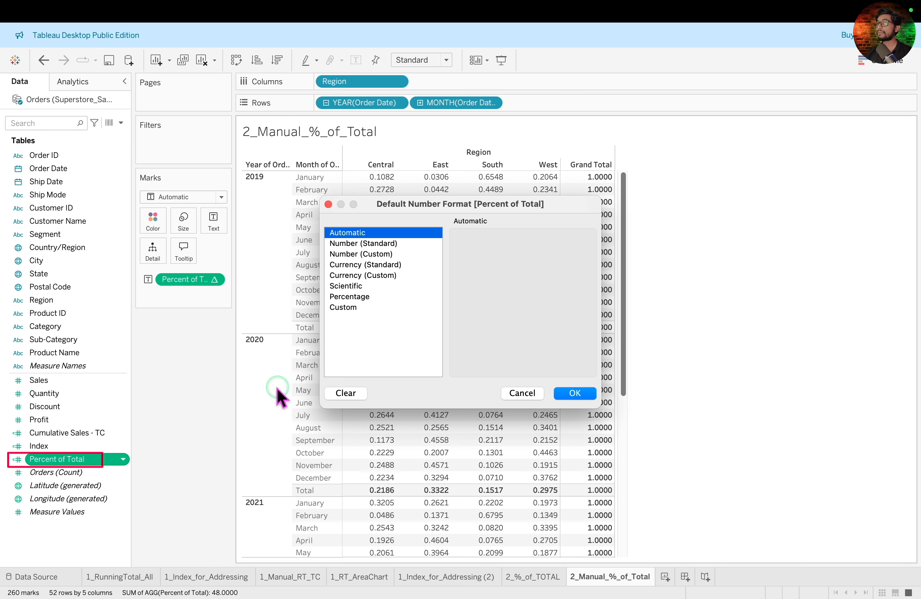
click(373, 297)
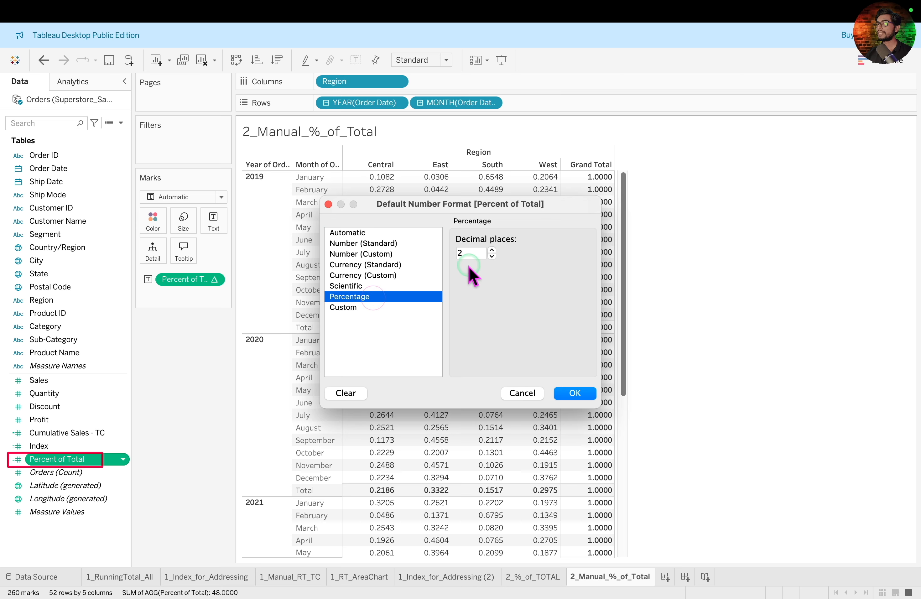
click(493, 256)
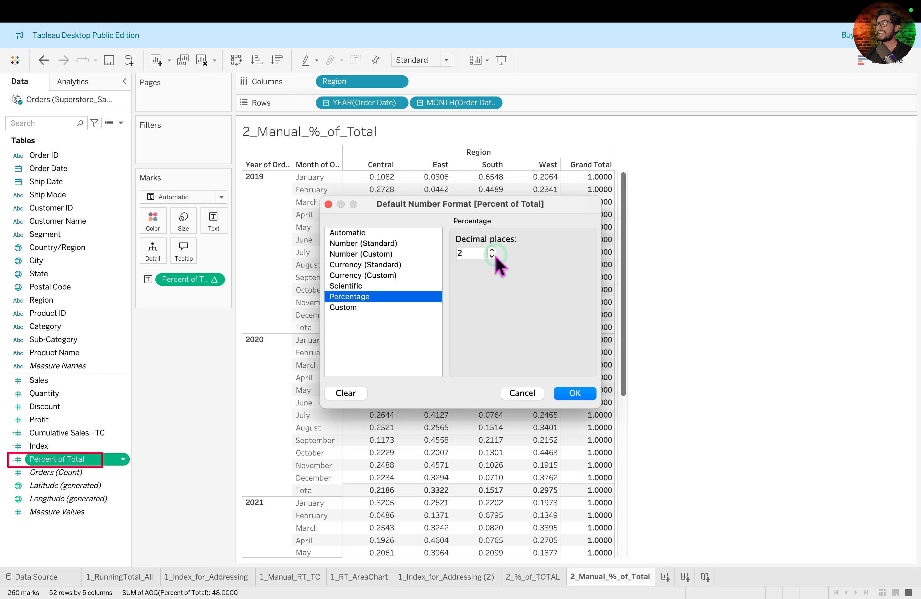
click(571, 392)
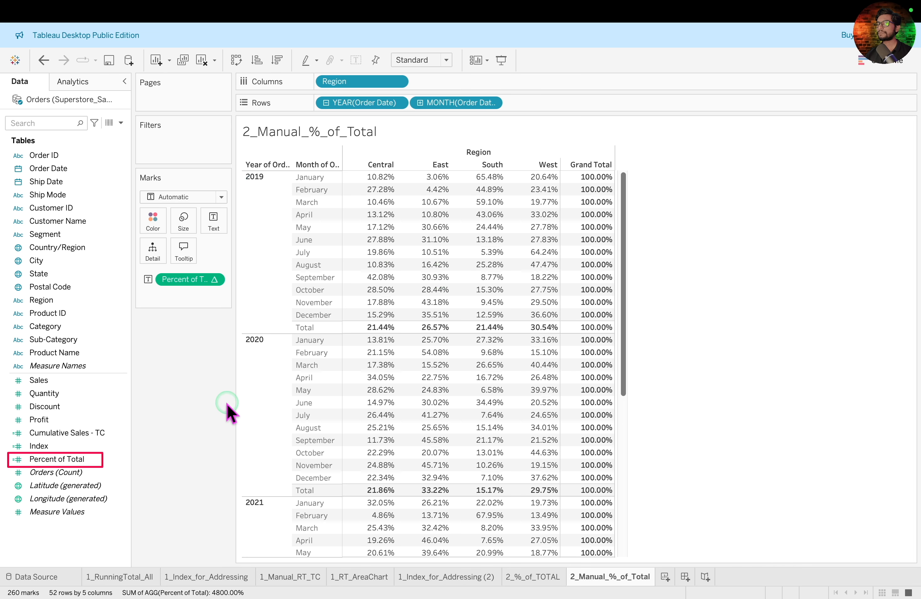
drag(219, 484, 97, 461)
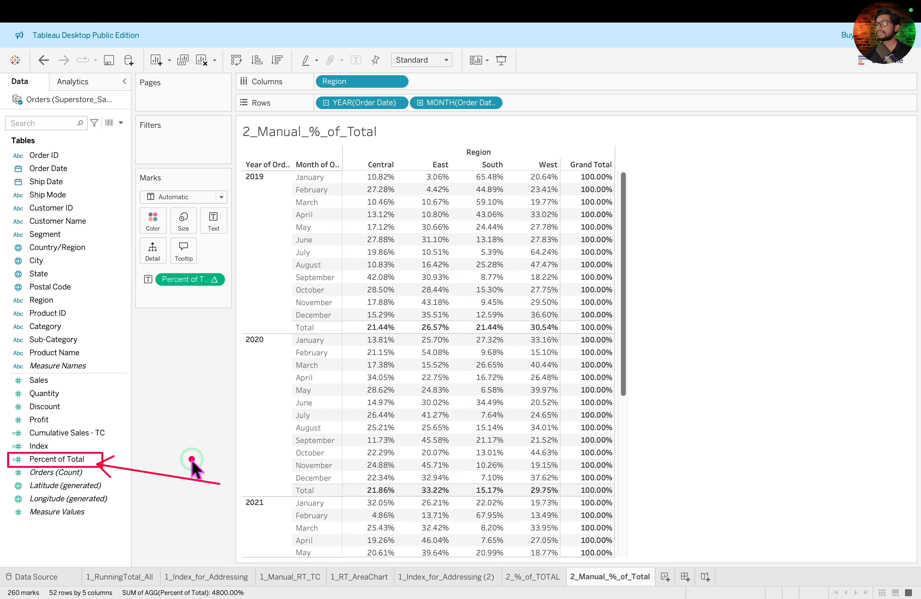
key(Escape)
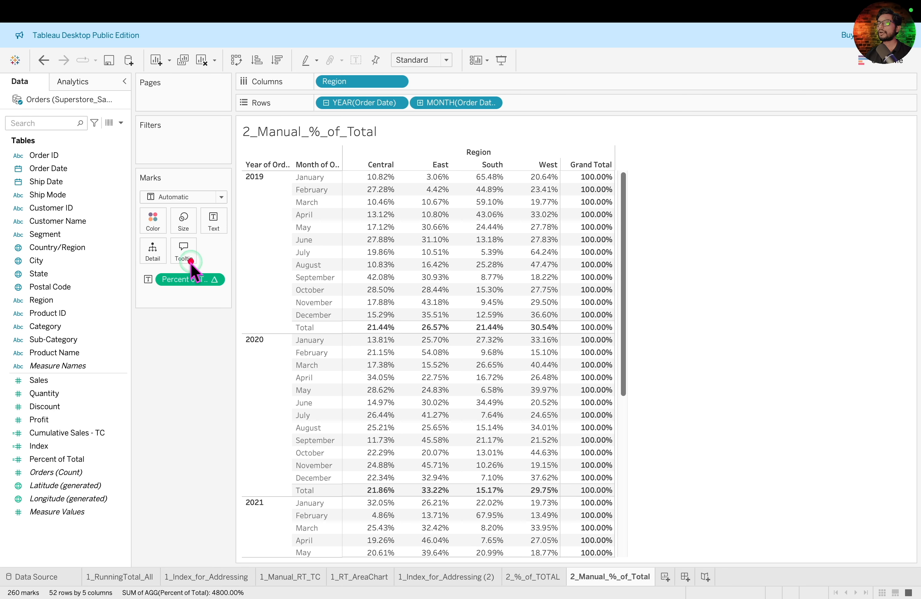
mouse_move(175, 281)
mouse_down()
mouse_move(238, 317)
mouse_move(237, 309)
mouse_up()
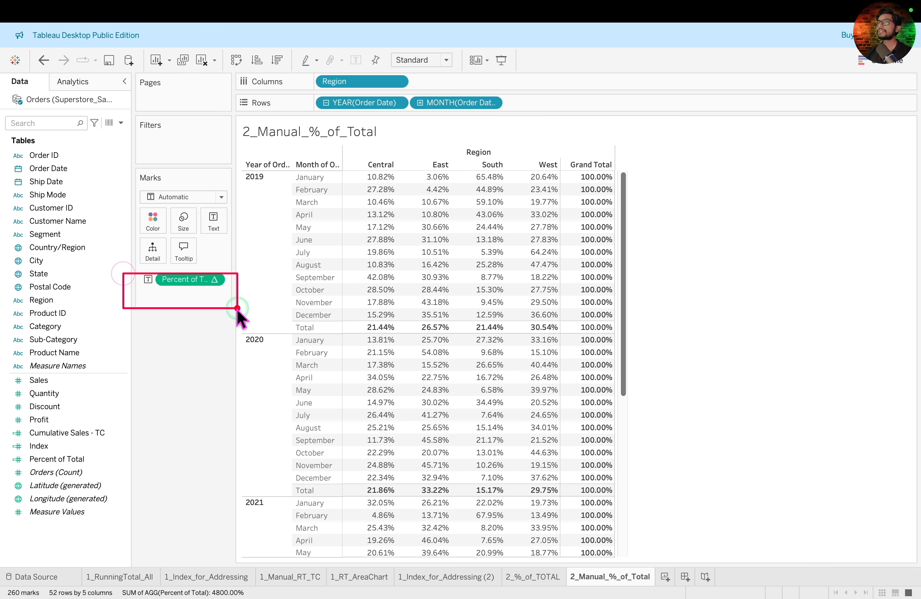
click(213, 259)
click(231, 323)
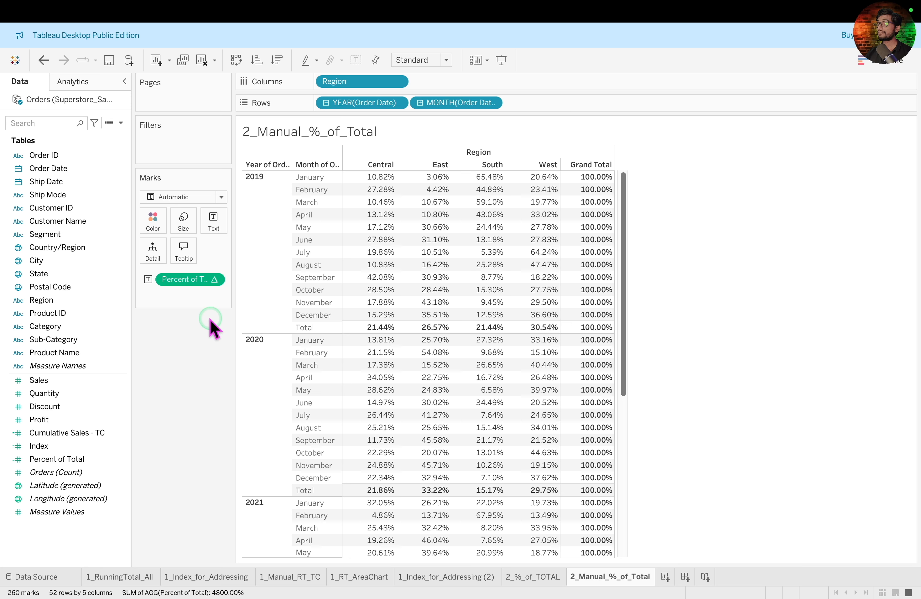
- Switch to the slides and review the Percent Difference questions, the % Change formula, and the month-over-month and year-over-year examples
key(ctrl+Left)
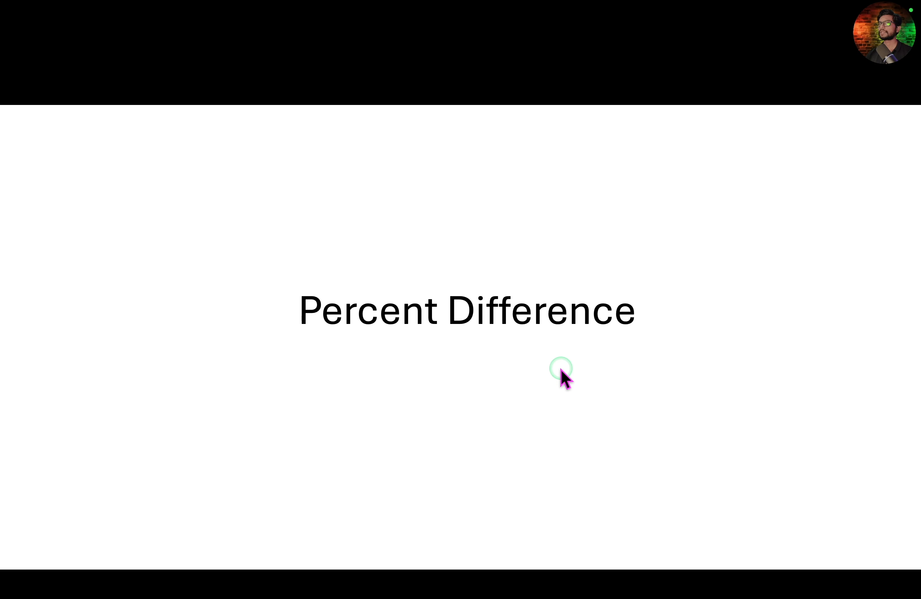
key(Right)
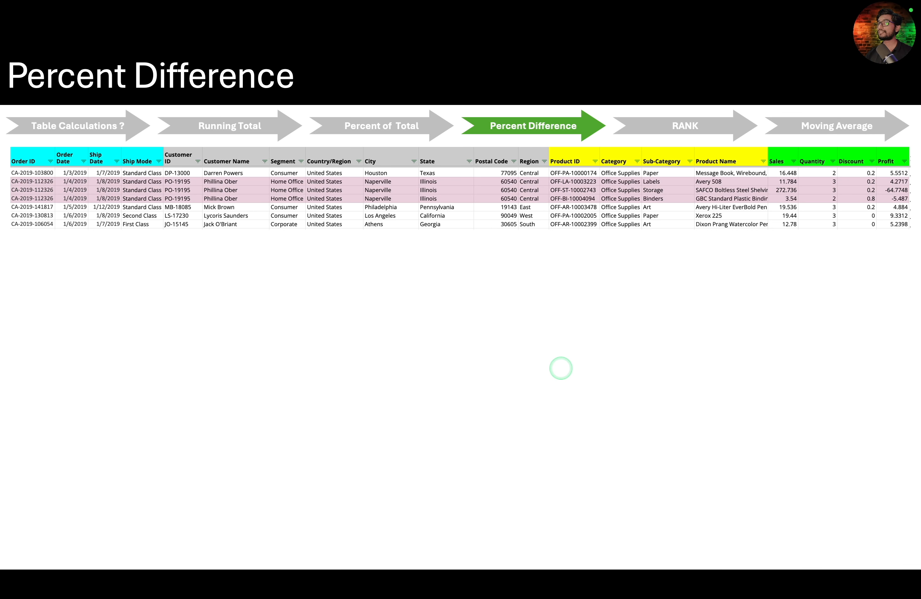
key(Right)
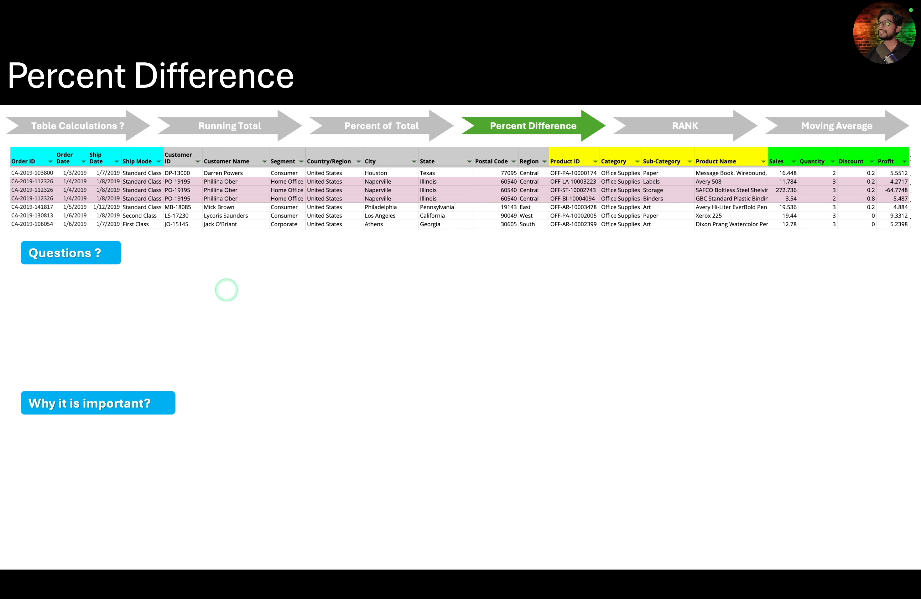
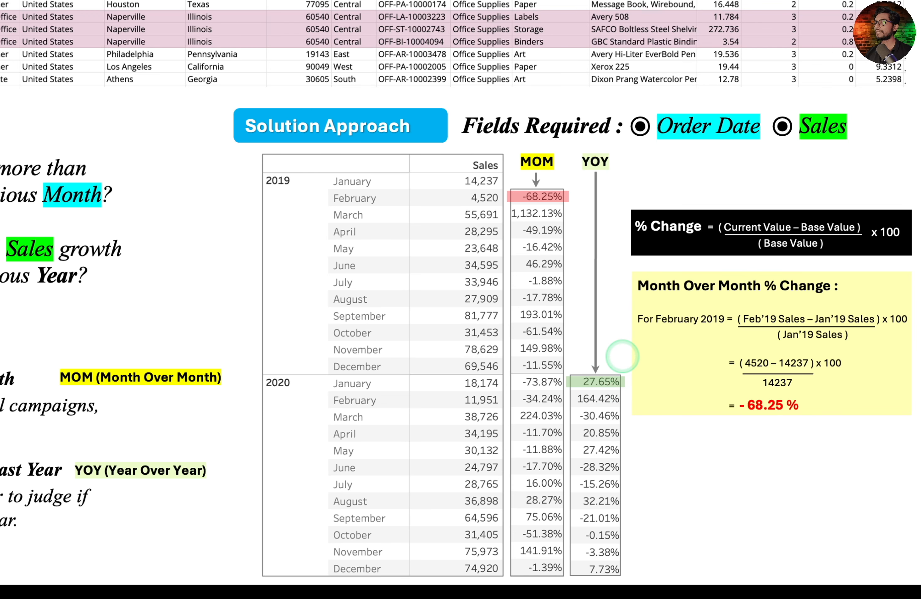
click(623, 356)
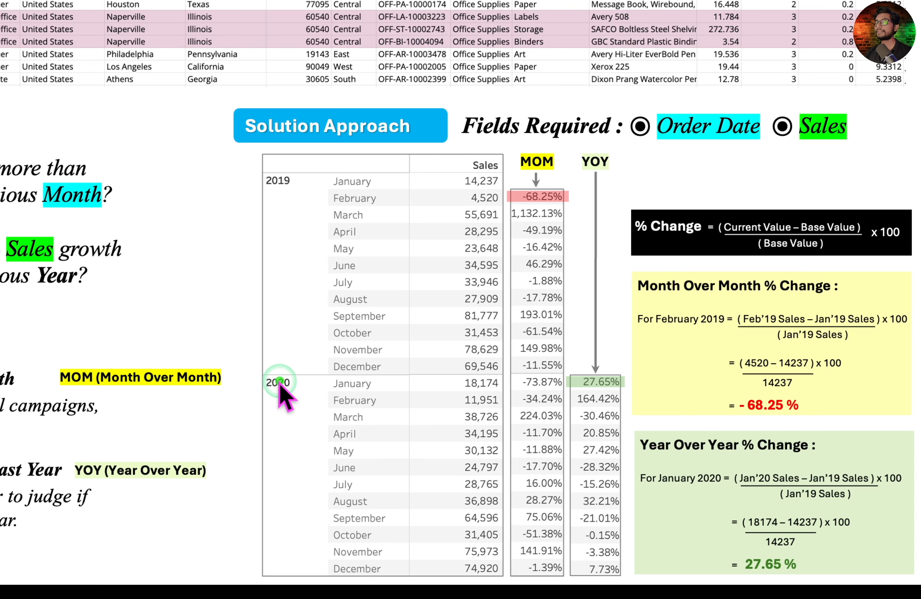
mouse_move(257, 375)
mouse_down()
mouse_move(421, 391)
mouse_move(627, 388)
mouse_up()
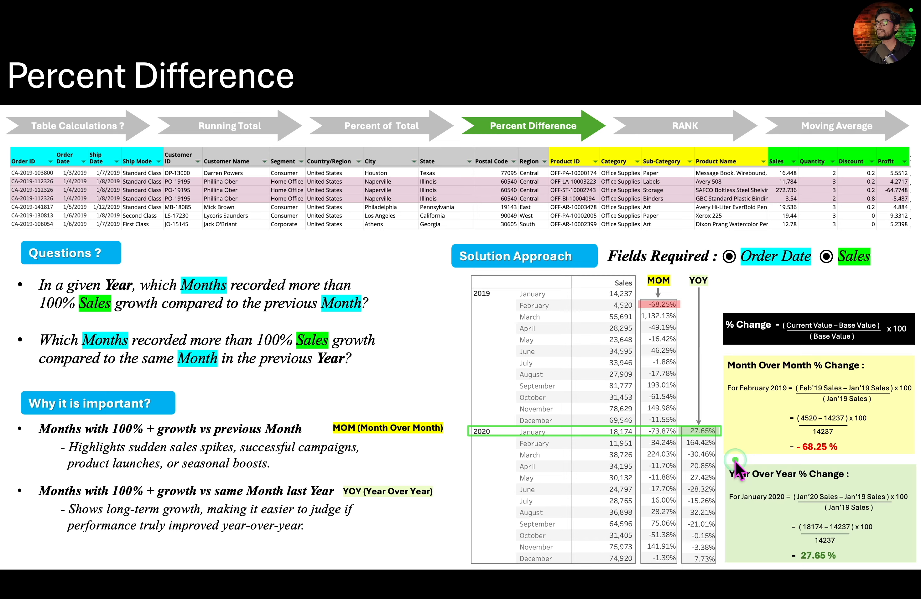
- Switch back to Tableau and add a new worksheet named 3_%_Difference_QTC
key(ctrl+Right)
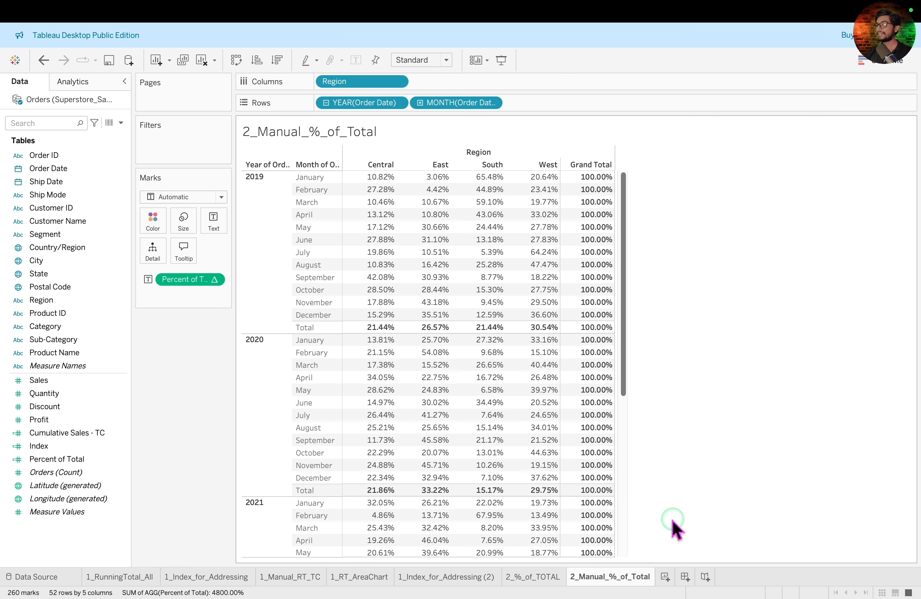
click(664, 577)
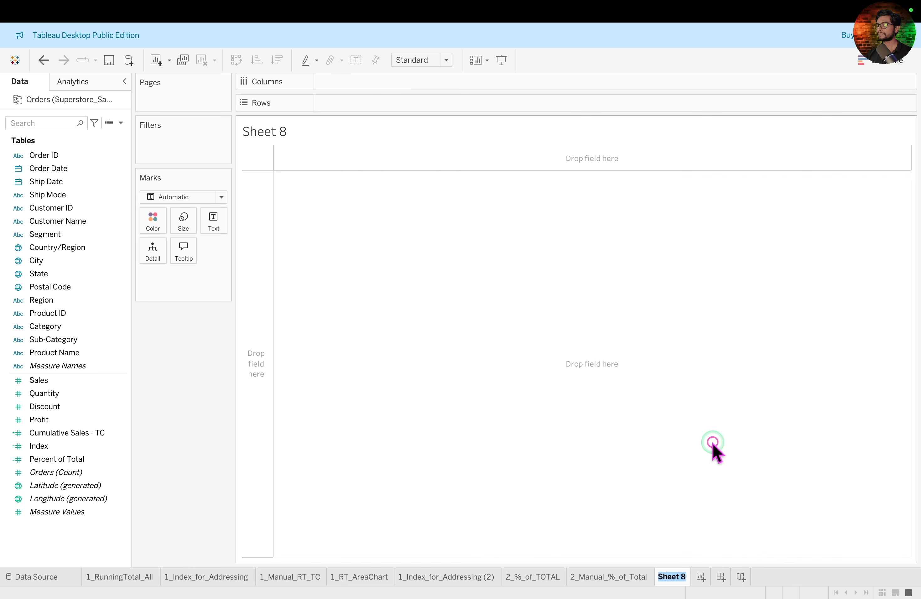
text(3_%_Difference)
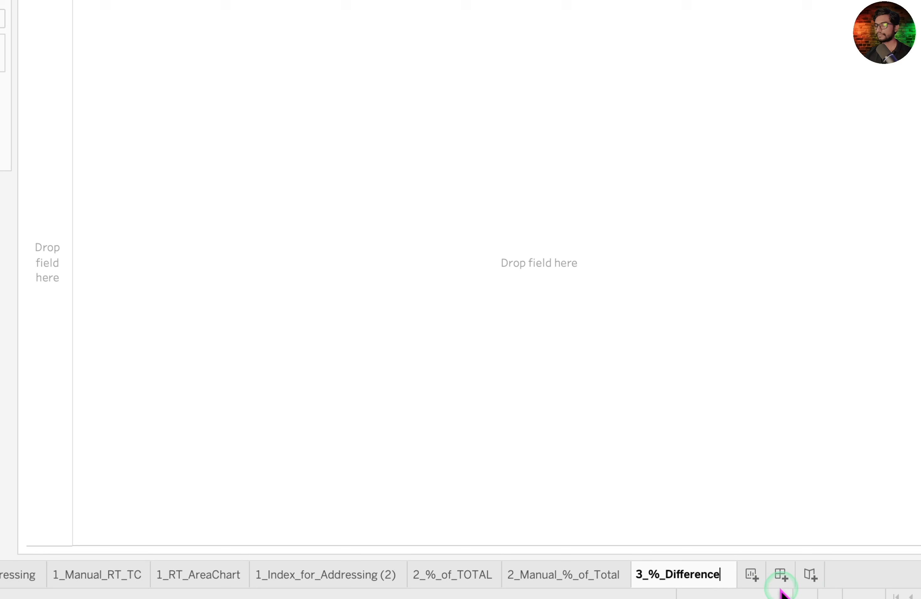
text(_QTC)
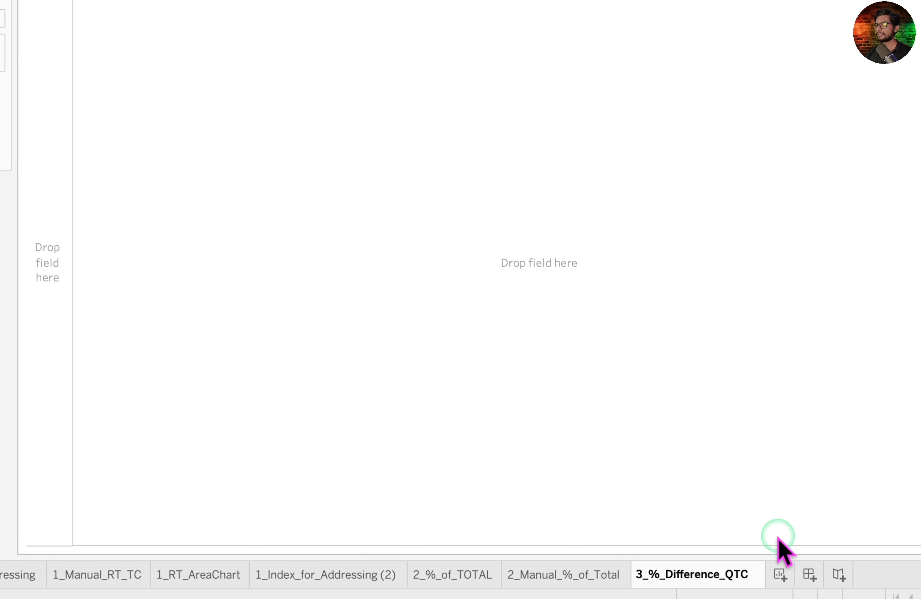
key(Return)
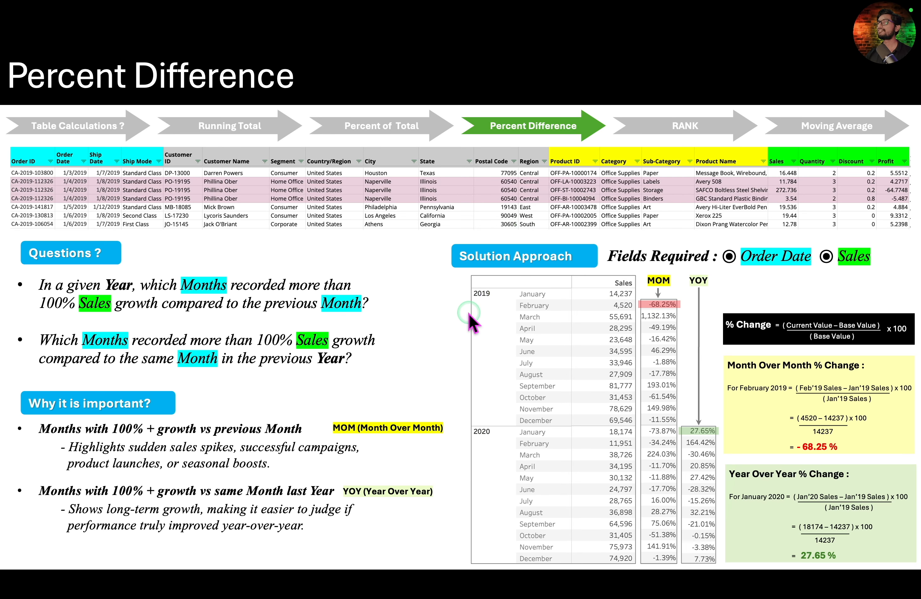
- Lay out the table's rows by year and month of Order Date, leaving out the quarter level
key(ctrl+Right)
click(58, 168)
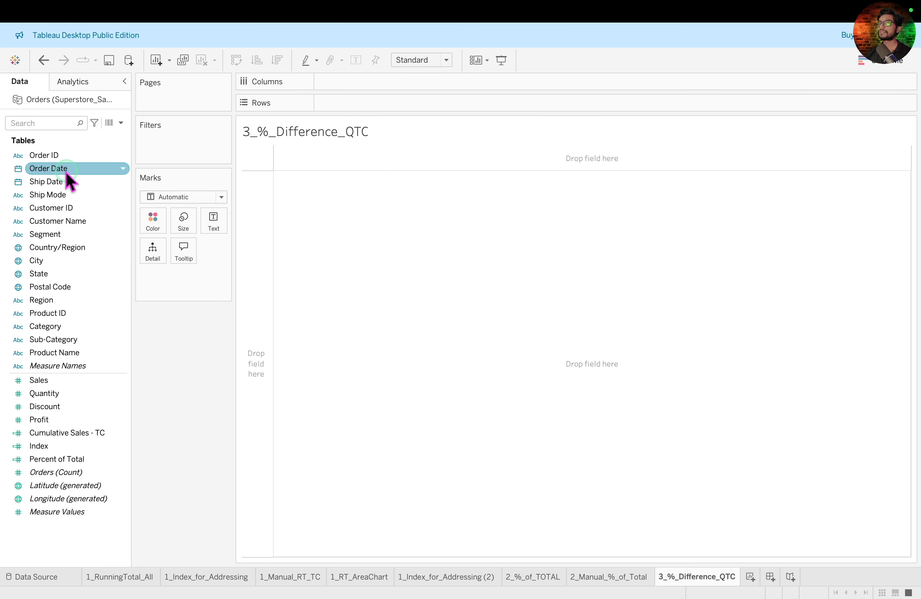
drag(59, 168, 354, 102)
click(325, 103)
click(420, 102)
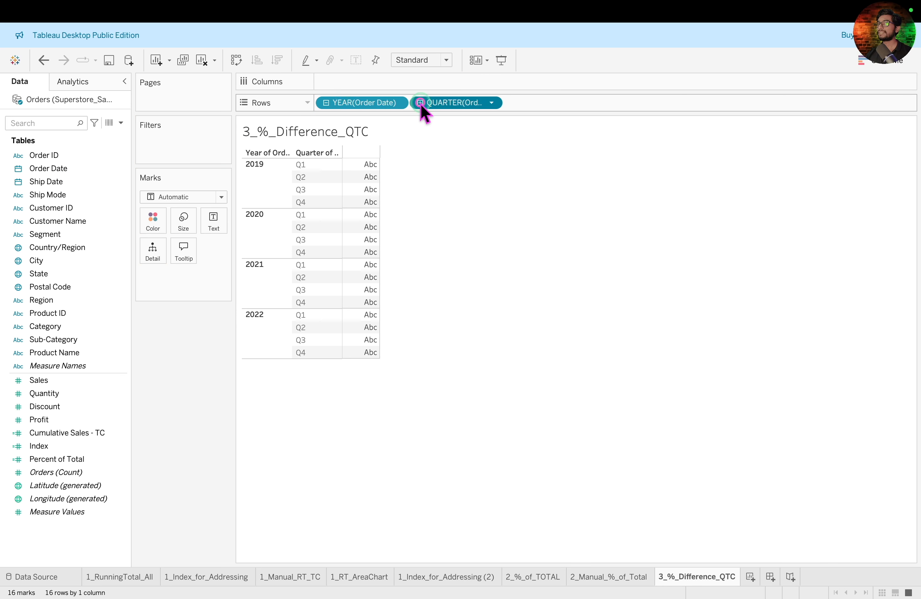
click(529, 137)
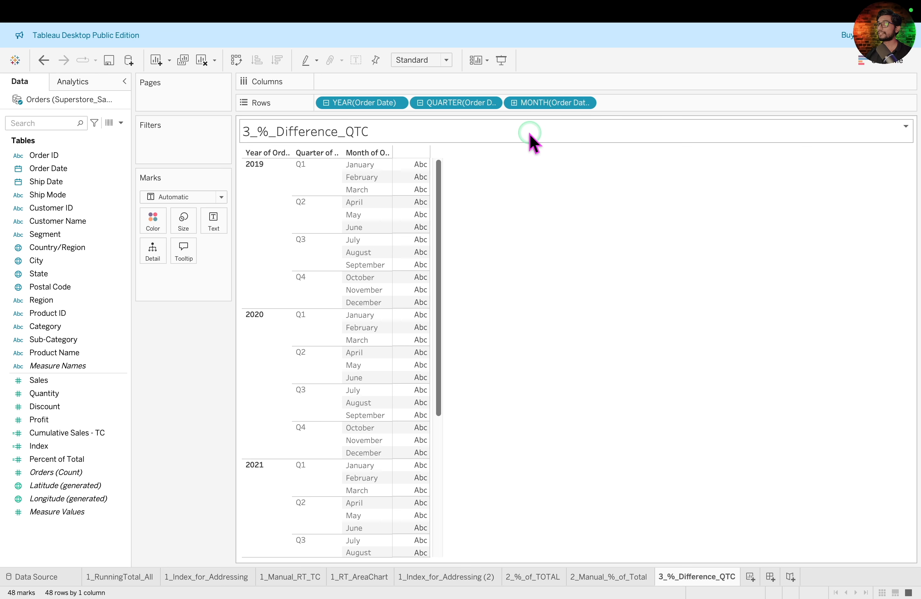
drag(463, 106, 199, 341)
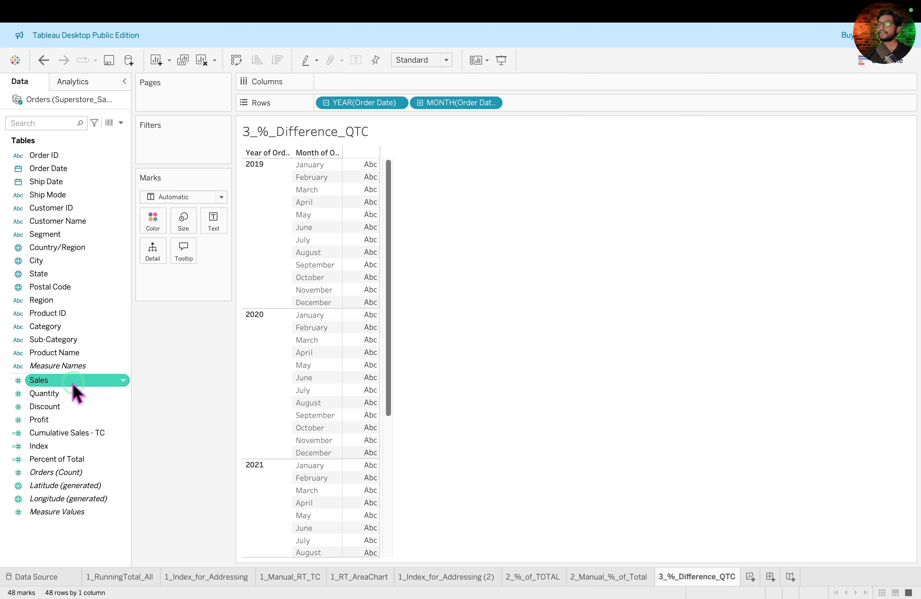
- Show Sales as the values in the table's cells and apply the Percent Difference quick table calculation to it
drag(77, 383, 366, 277)
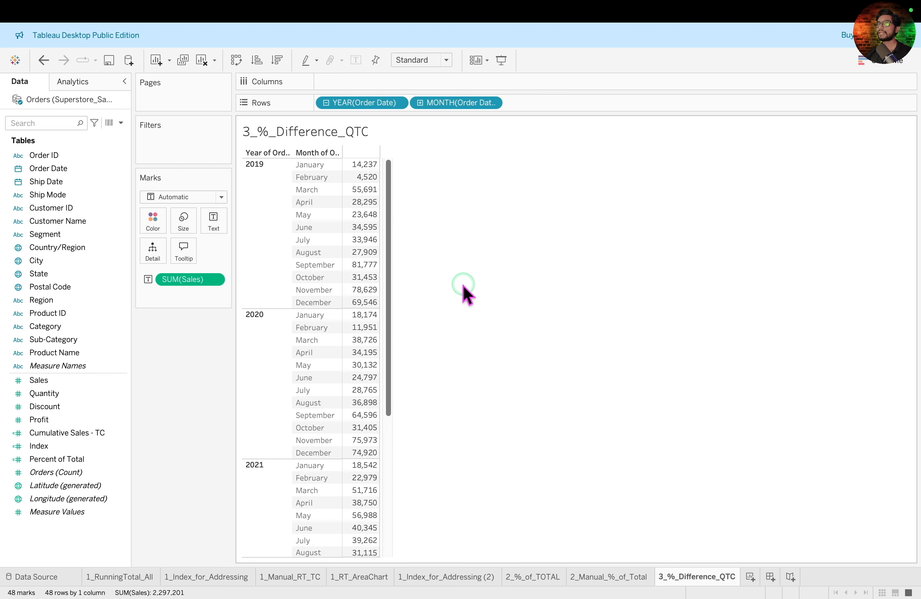
click(212, 279)
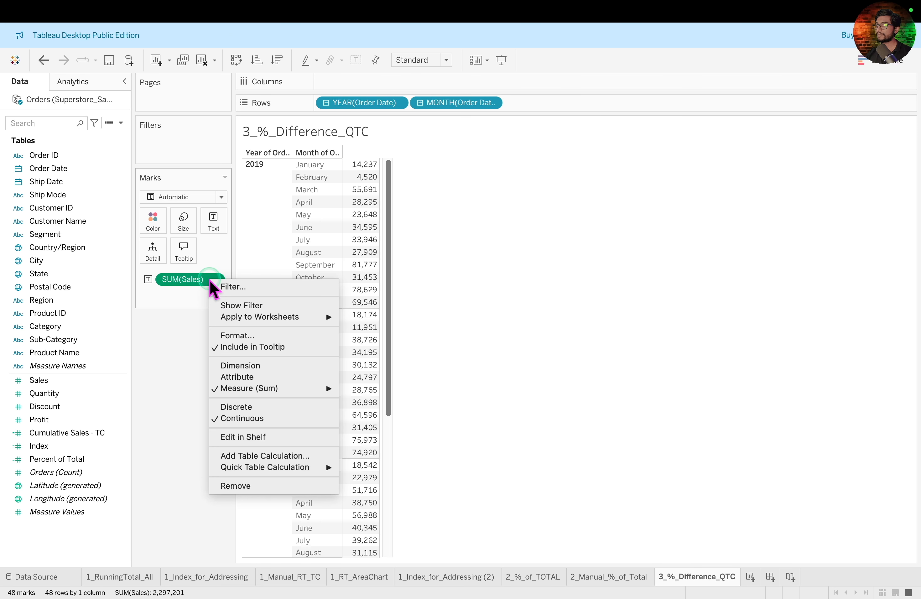
click(303, 467)
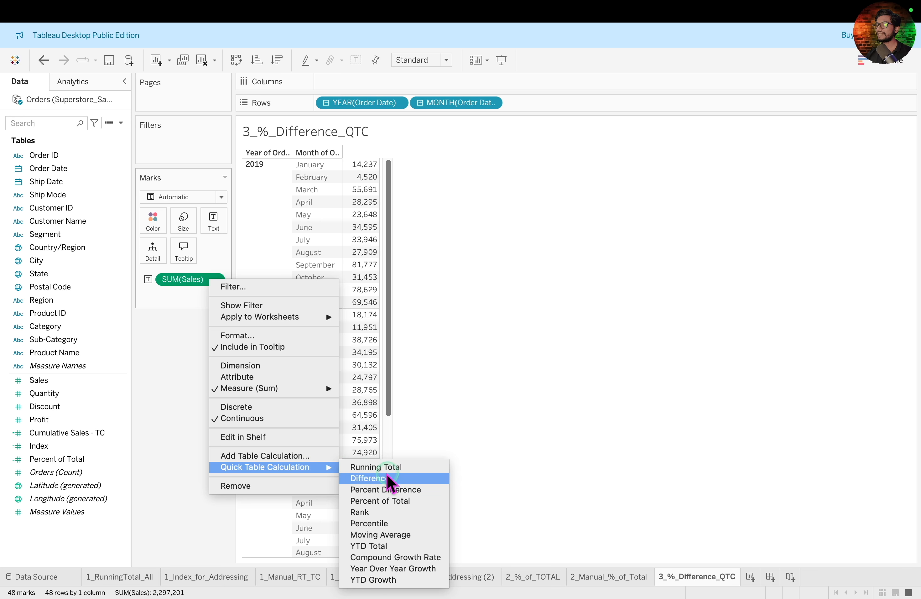
click(412, 489)
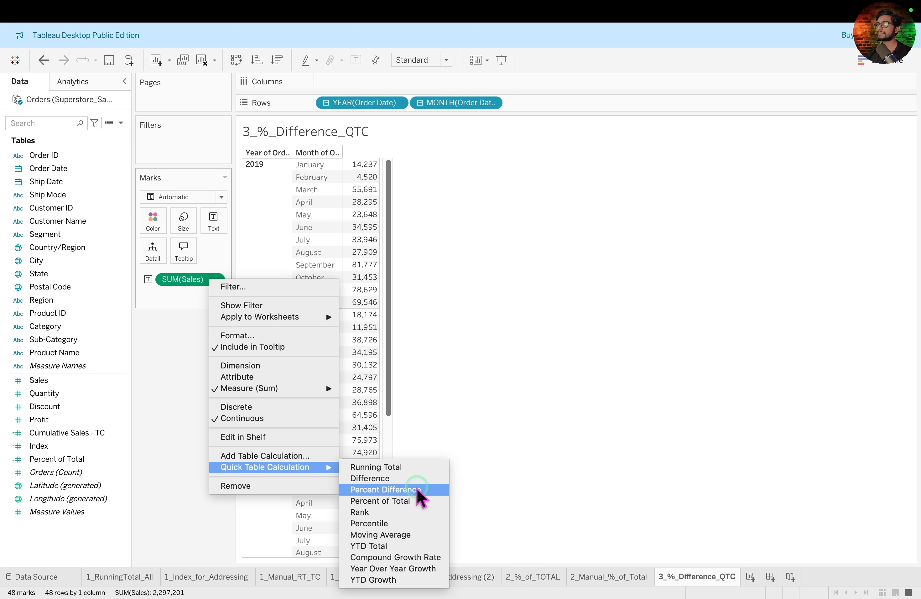
- Apply the Percent Difference quick table calculation to the SUM(Sales) measure in the monthly table
click(418, 490)
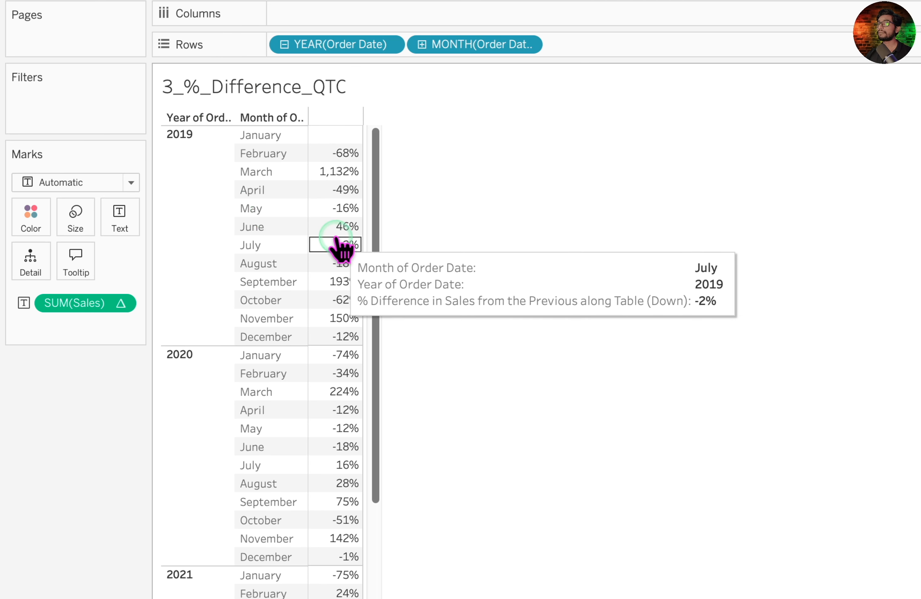
mouse_move(388, 235)
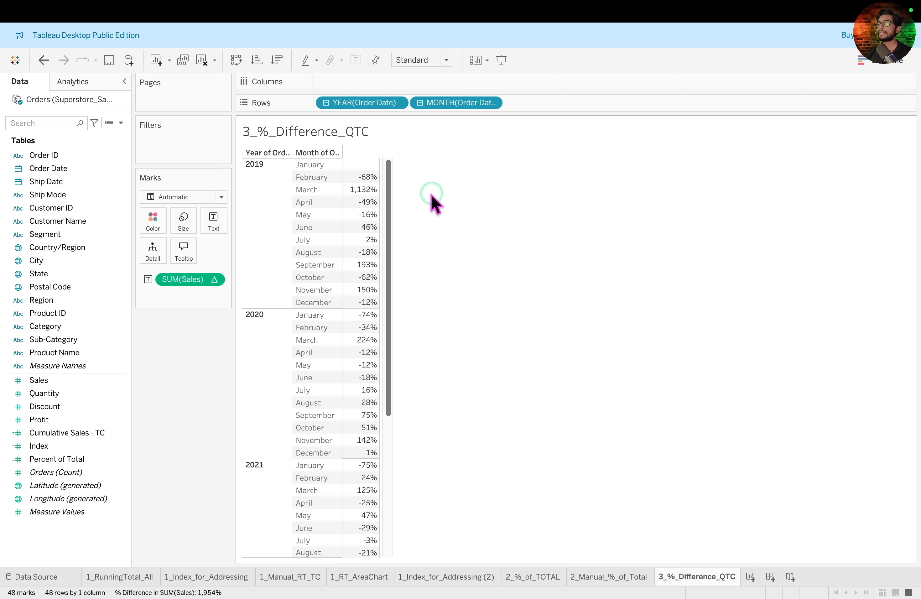
mouse_move(348, 180)
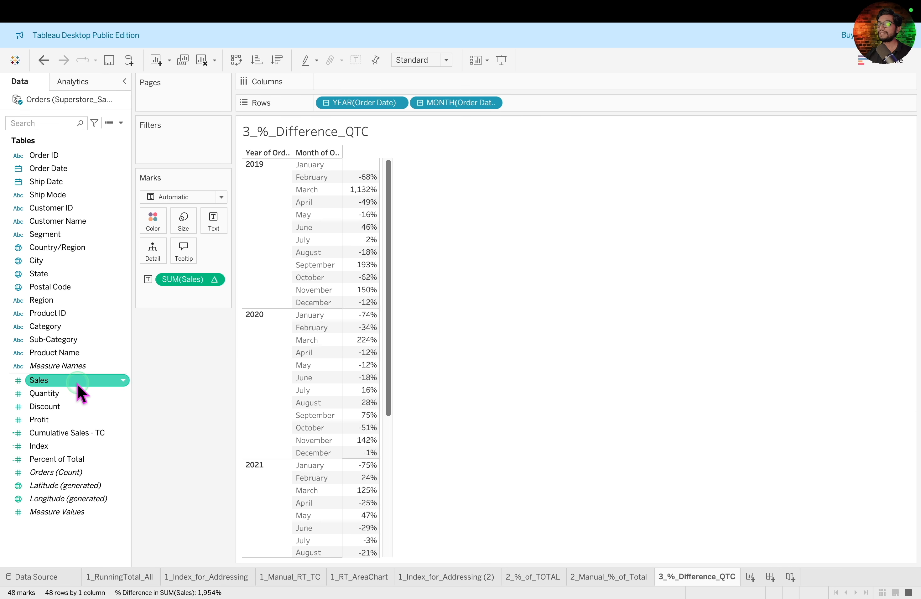
- Add Sales to the table as a second measure and apply the Year Over Year Growth quick table calculation to it
drag(80, 391, 363, 296)
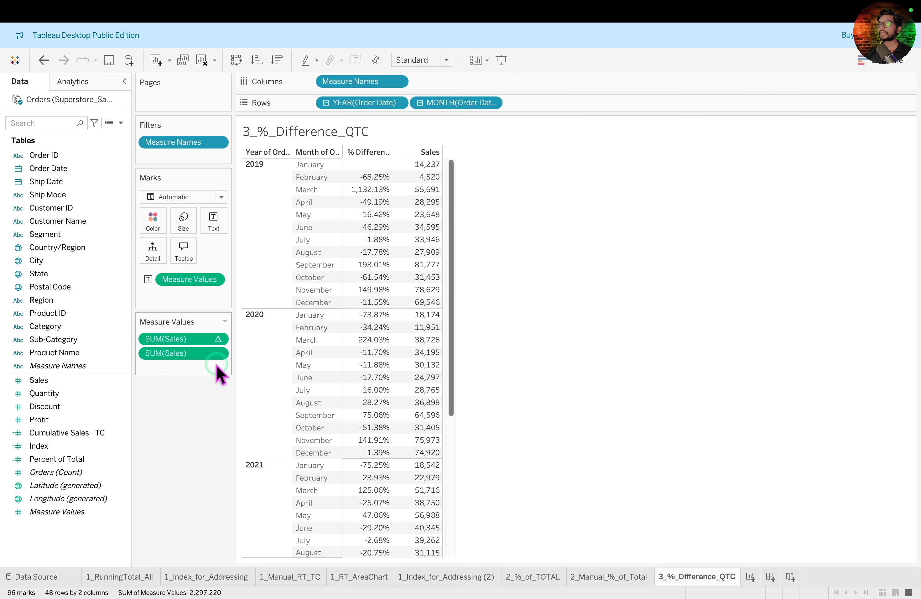
click(218, 353)
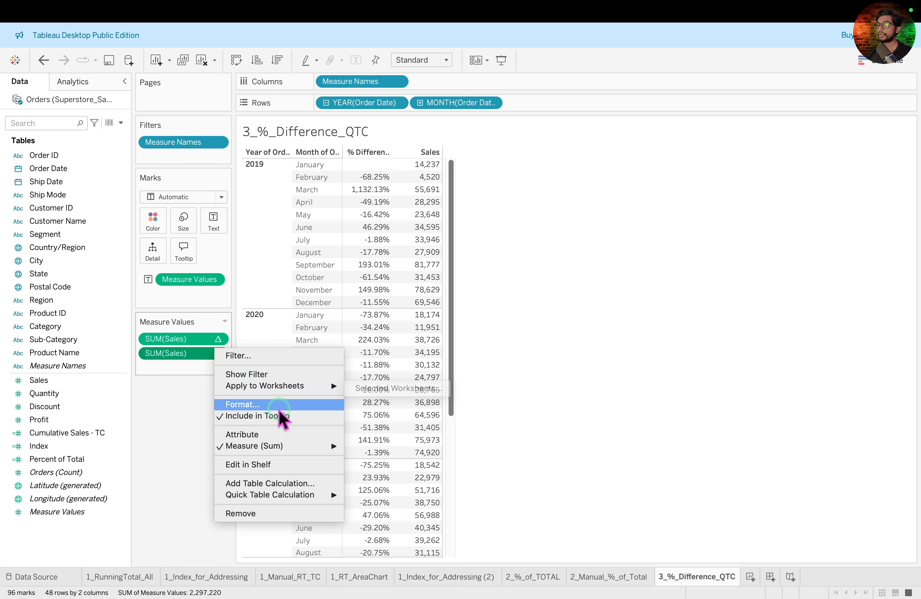
click(322, 493)
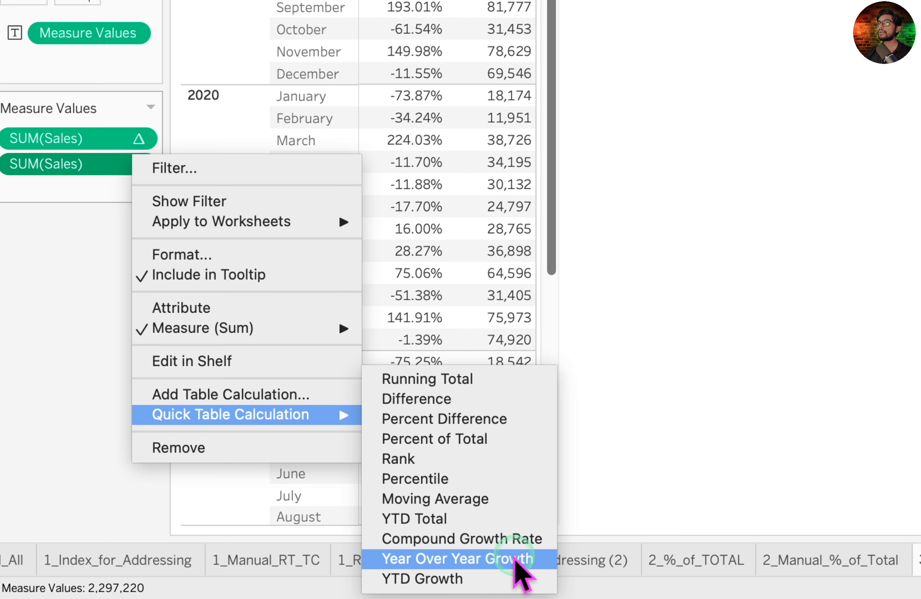
click(532, 560)
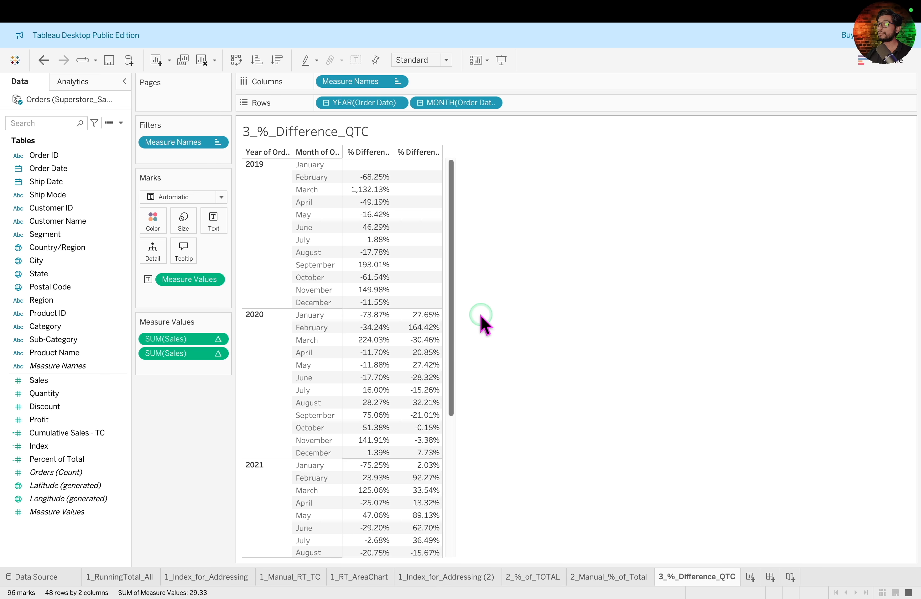
- Widen the two percent-difference columns so their full headers can be read
mouse_move(414, 330)
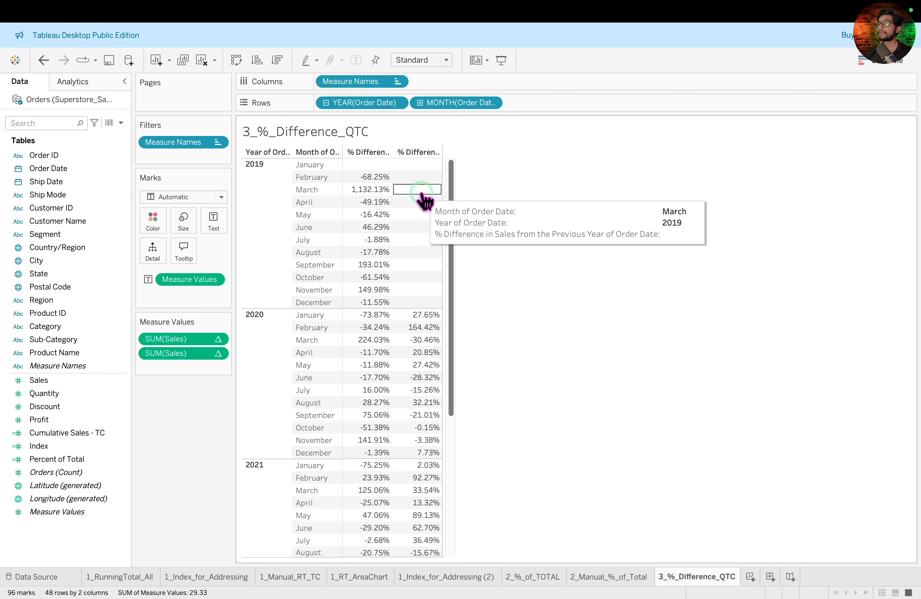
mouse_move(426, 322)
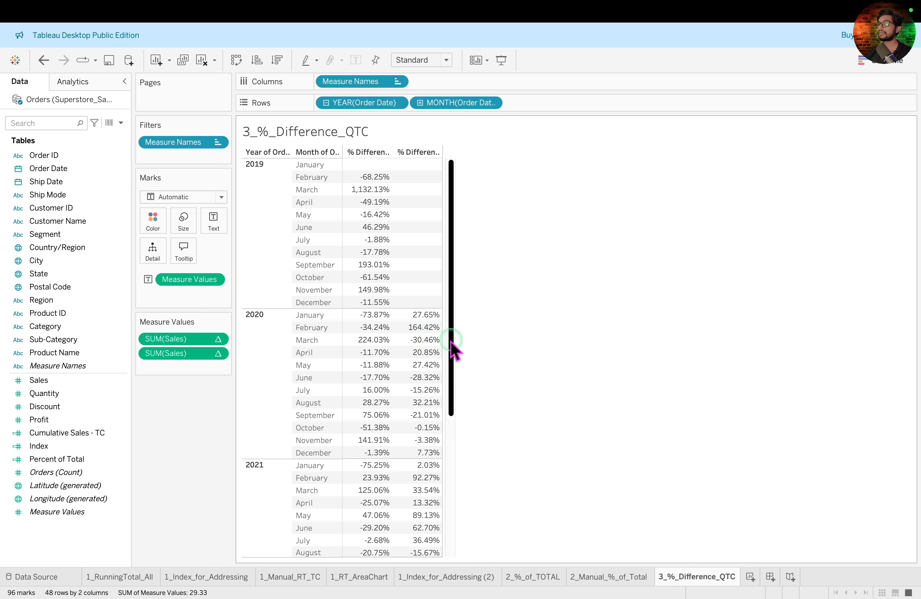
click(432, 252)
drag(442, 250, 789, 250)
drag(242, 311, 811, 321)
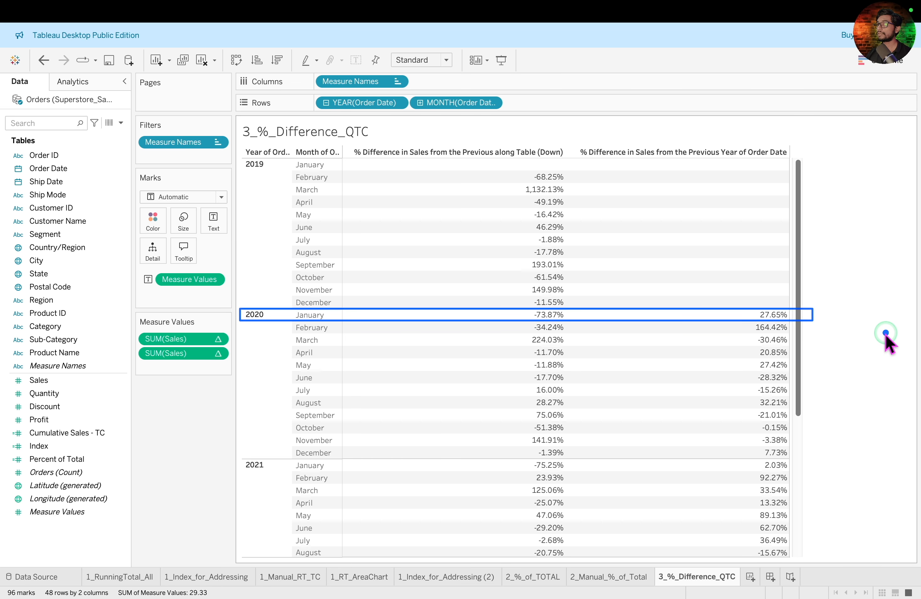
drag(240, 157, 799, 170)
mouse_move(538, 81)
mouse_down()
mouse_move(560, 91)
mouse_move(571, 76)
mouse_up()
mouse_move(583, 72)
mouse_down()
mouse_move(582, 84)
mouse_move(601, 69)
mouse_move(631, 90)
mouse_up()
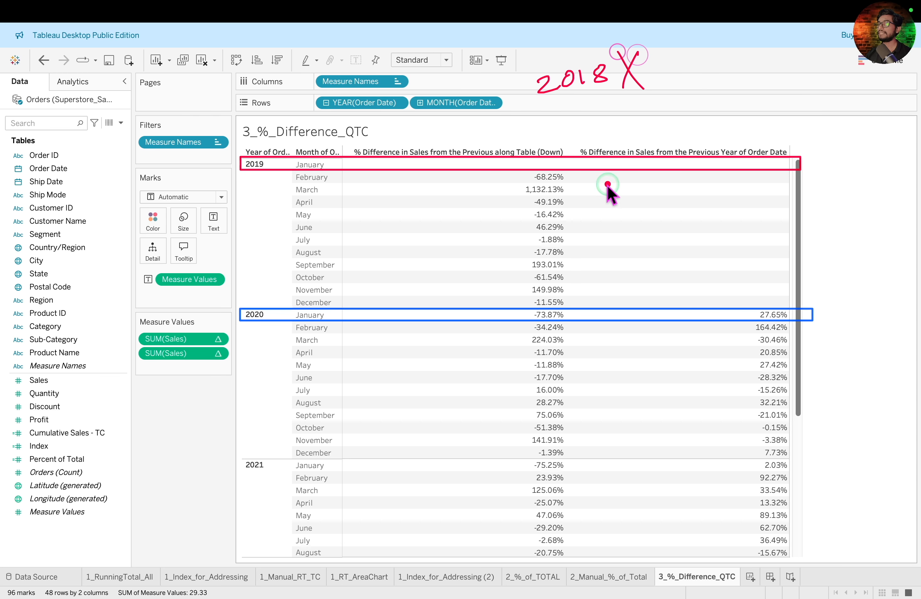
right_click(715, 120)
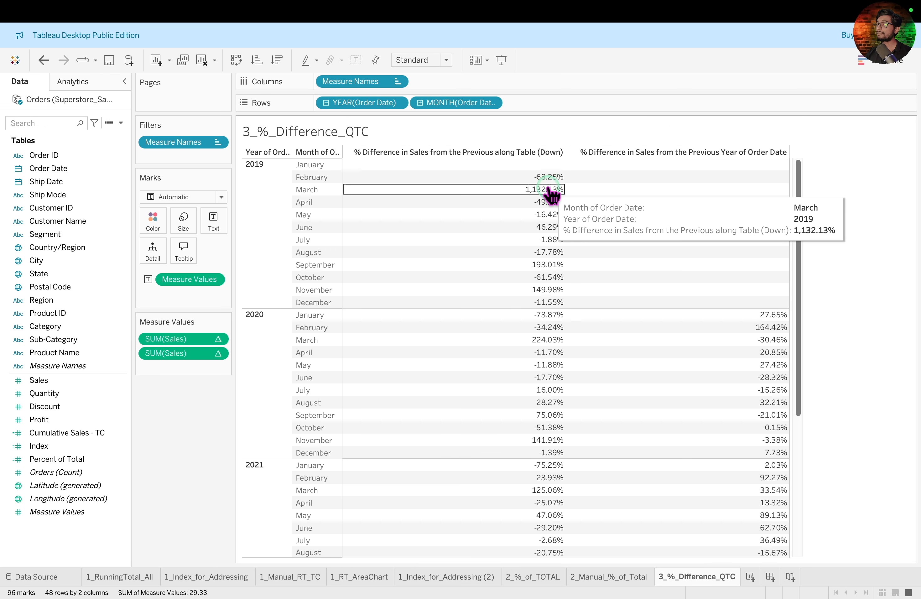
- Add plain Sales to the table as another measure and place it first in the measure order, ahead of both percent-difference measures
click(79, 381)
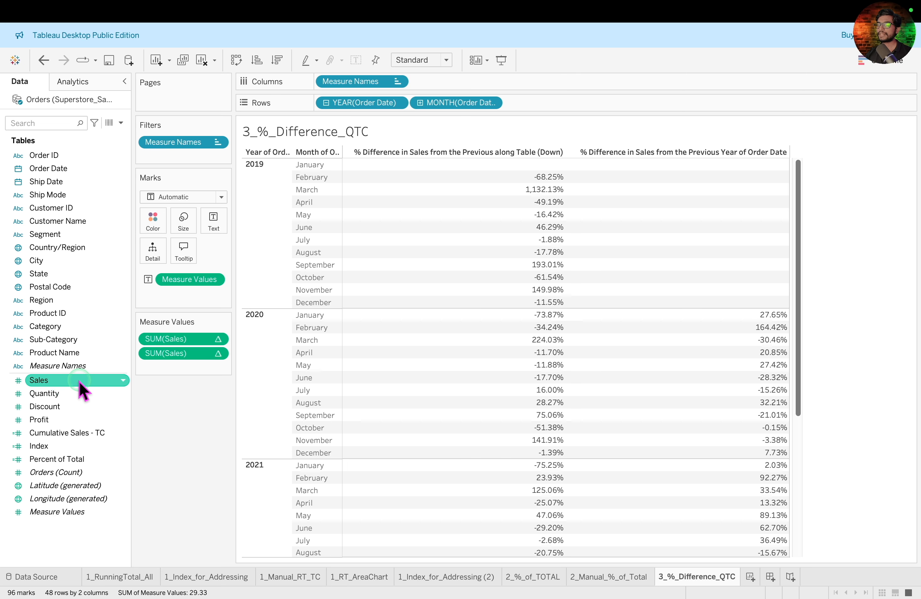
drag(82, 387, 471, 327)
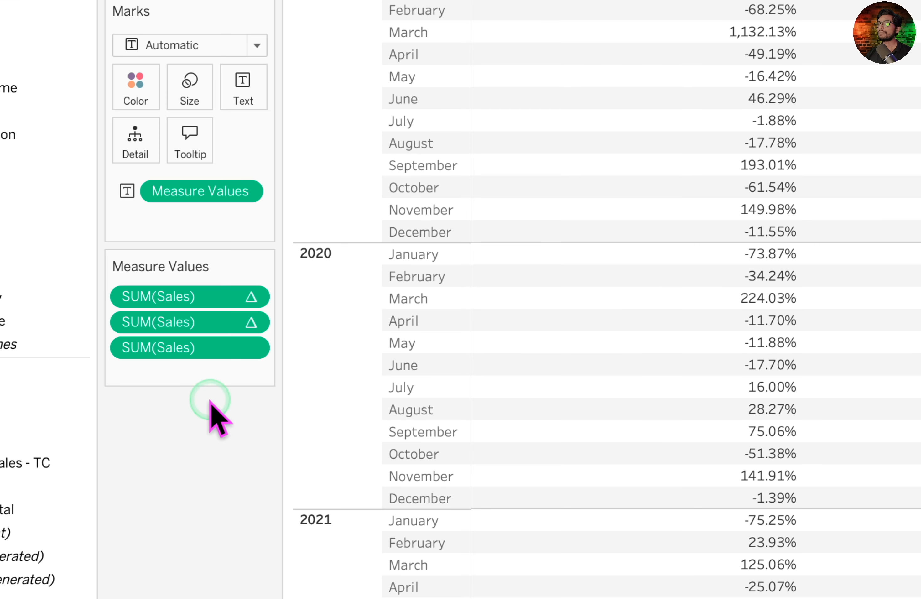
click(198, 369)
drag(218, 355, 228, 289)
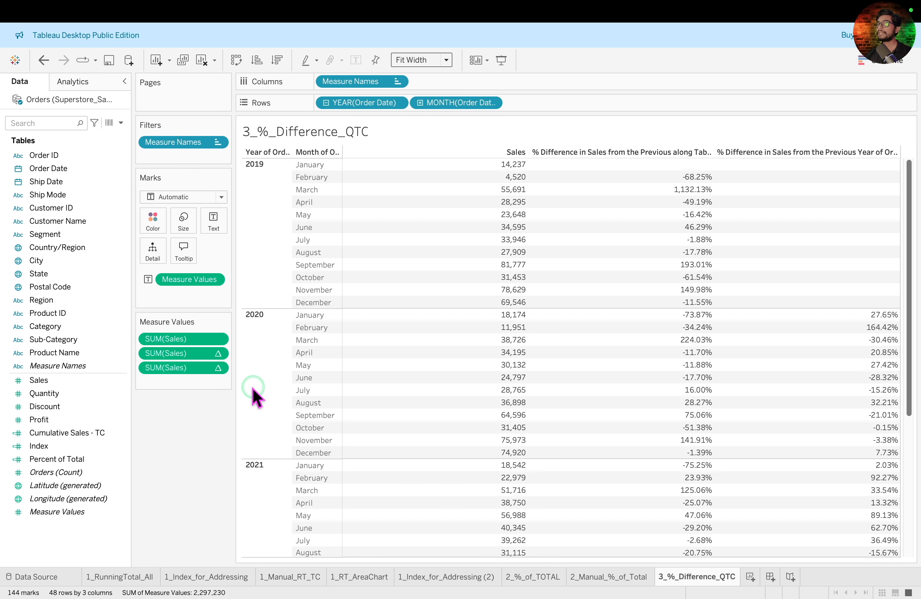
- Set the alias of the column showing percent difference along Table (Down) to MOM_QTC
right_click(636, 154)
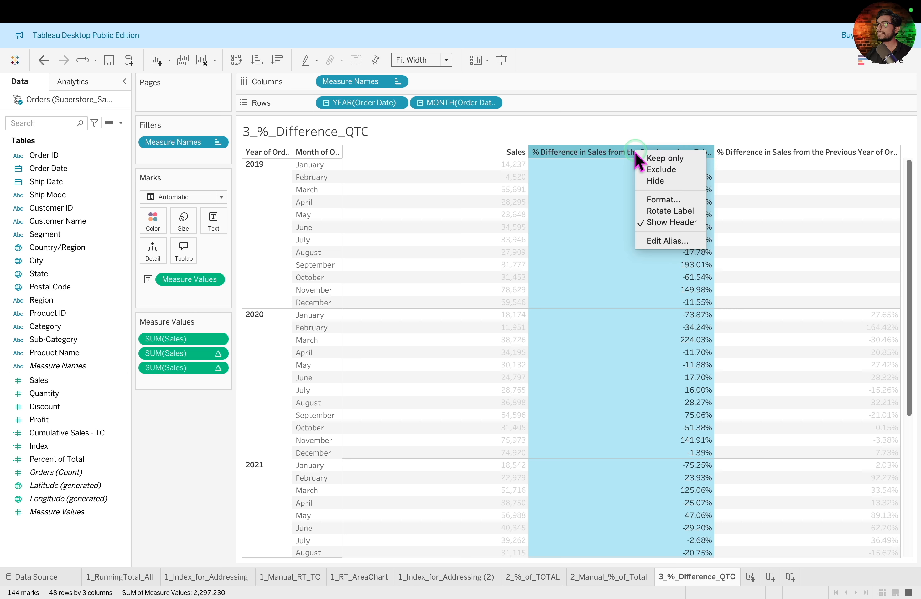
click(676, 241)
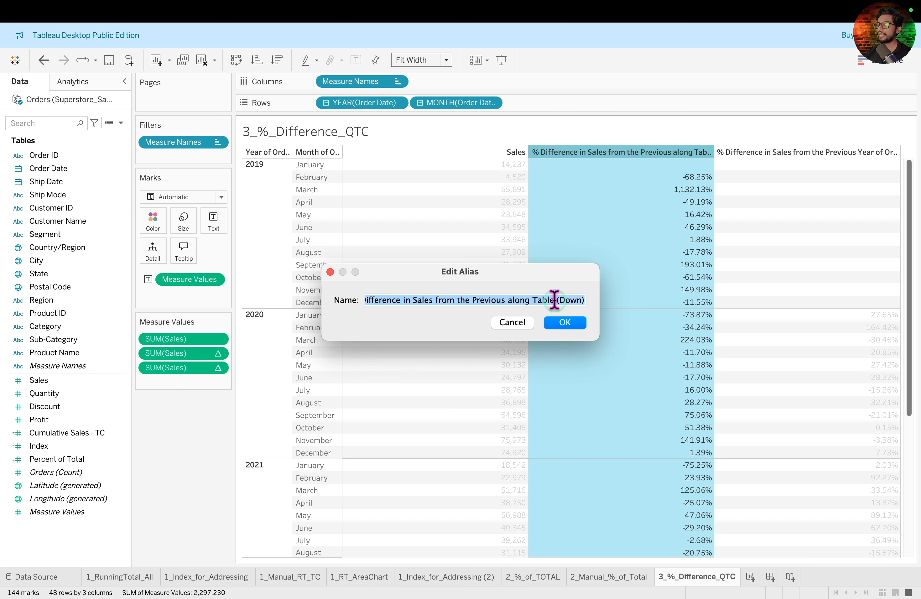
text(MOM_QTC)
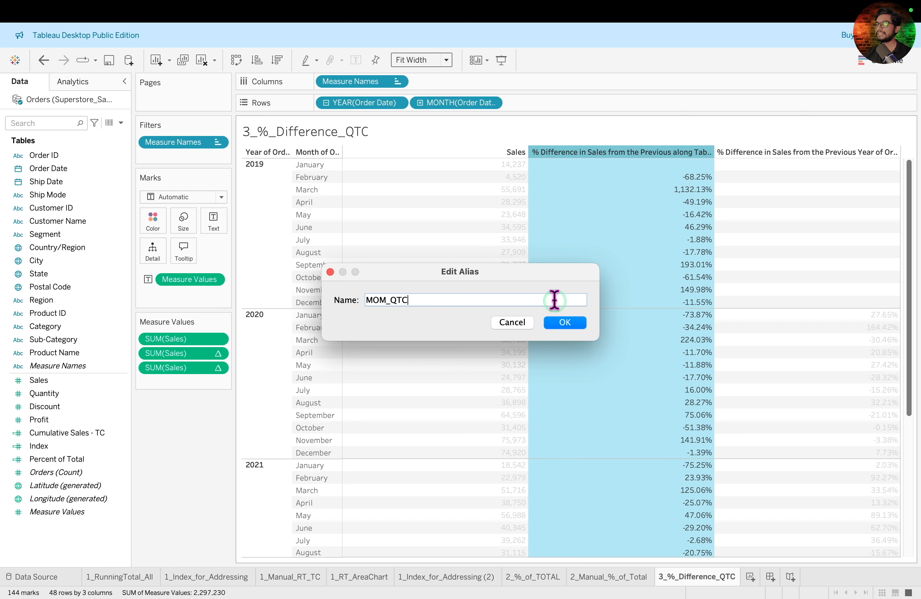
click(565, 322)
- Set the alias of the column showing percent difference from the previous year to YOY_QTC
right_click(780, 152)
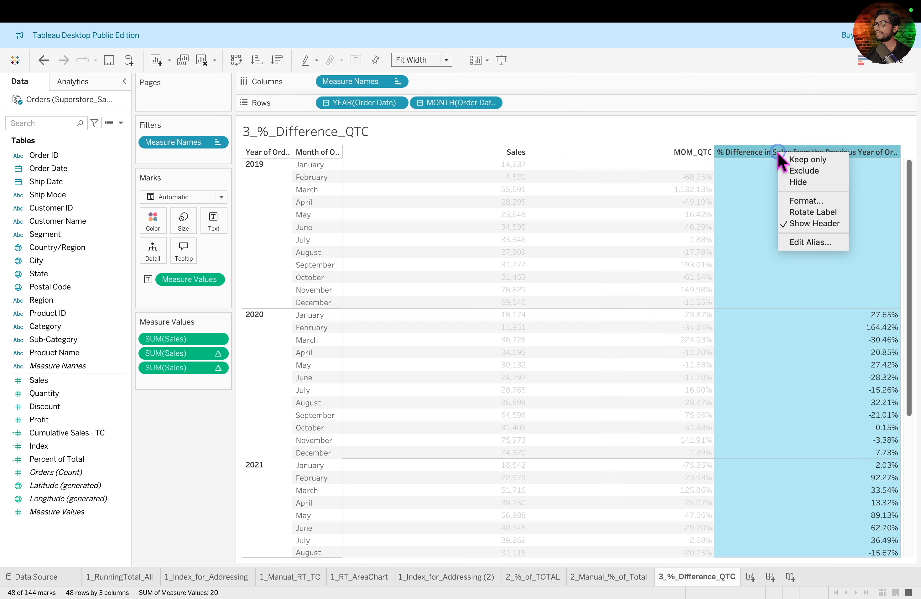
click(802, 240)
key(BackSpace)
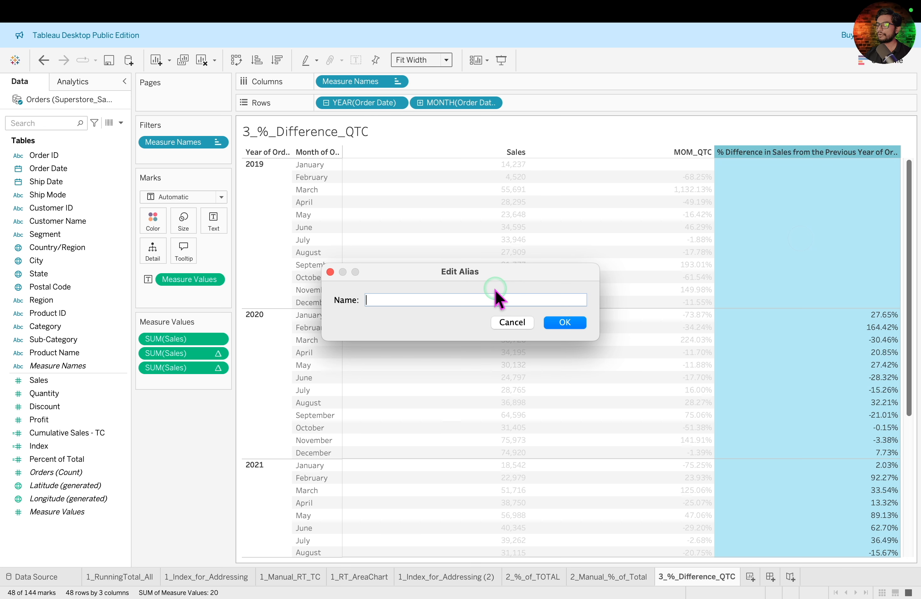
text(YOY_QTC)
key(Return)
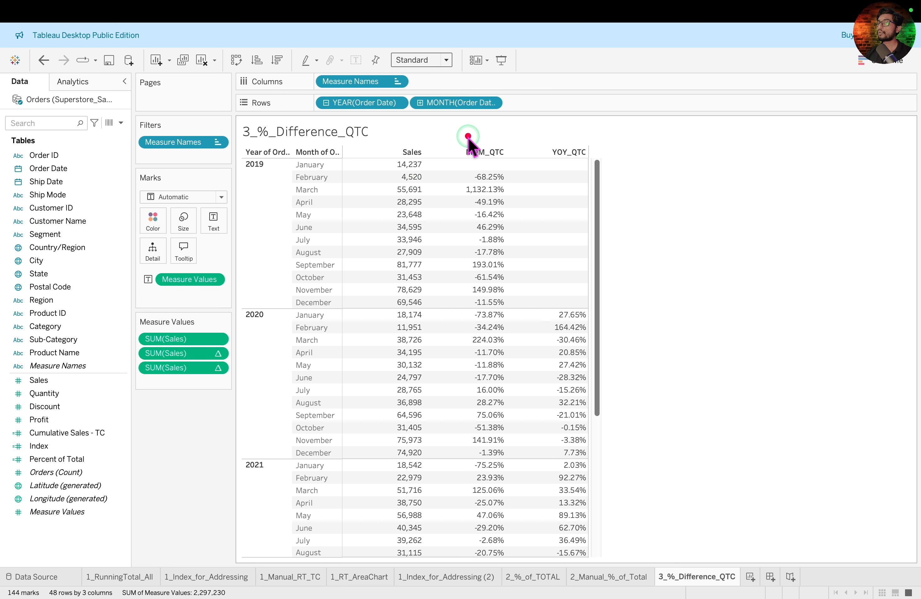
mouse_move(451, 138)
mouse_down()
mouse_move(509, 166)
mouse_move(591, 166)
mouse_up()
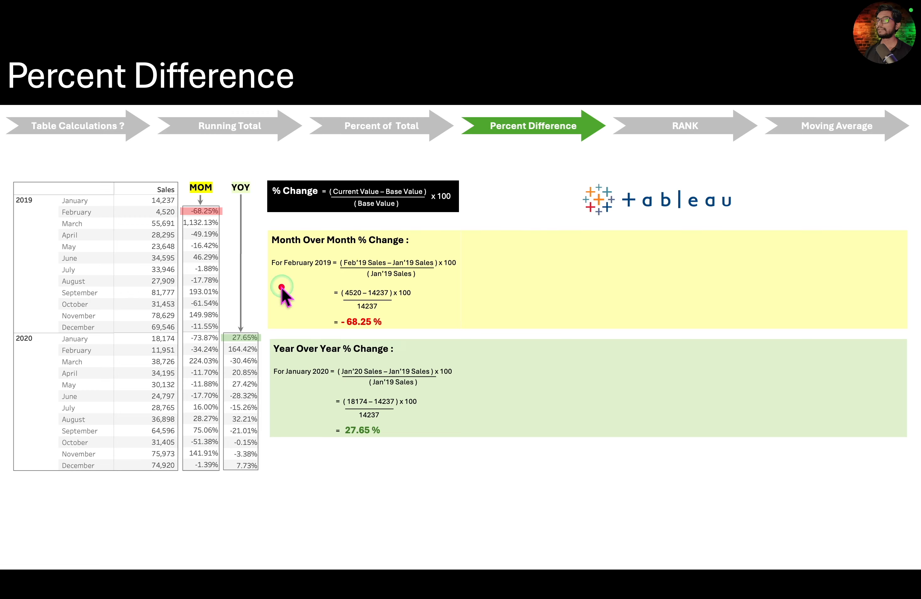
drag(259, 225, 422, 255)
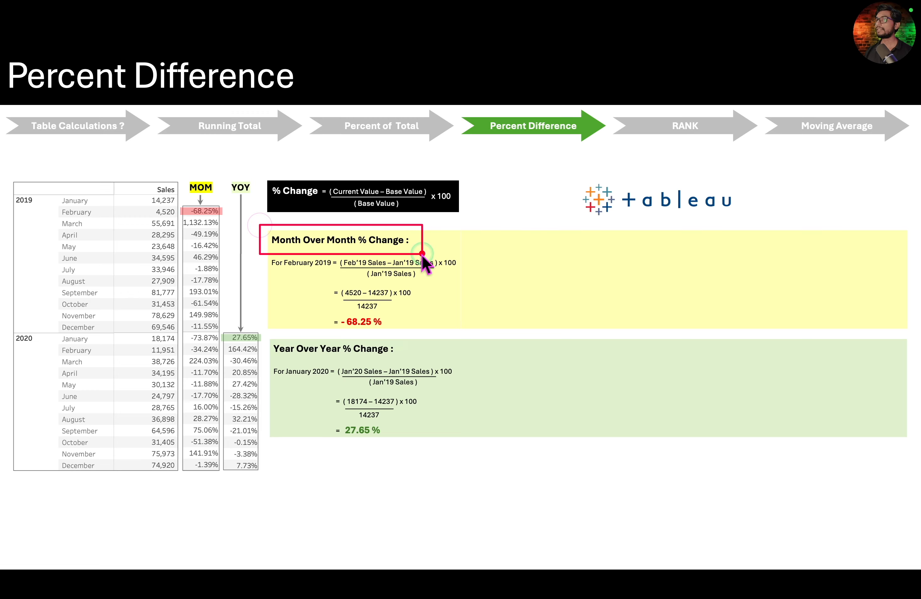
drag(9, 205, 225, 216)
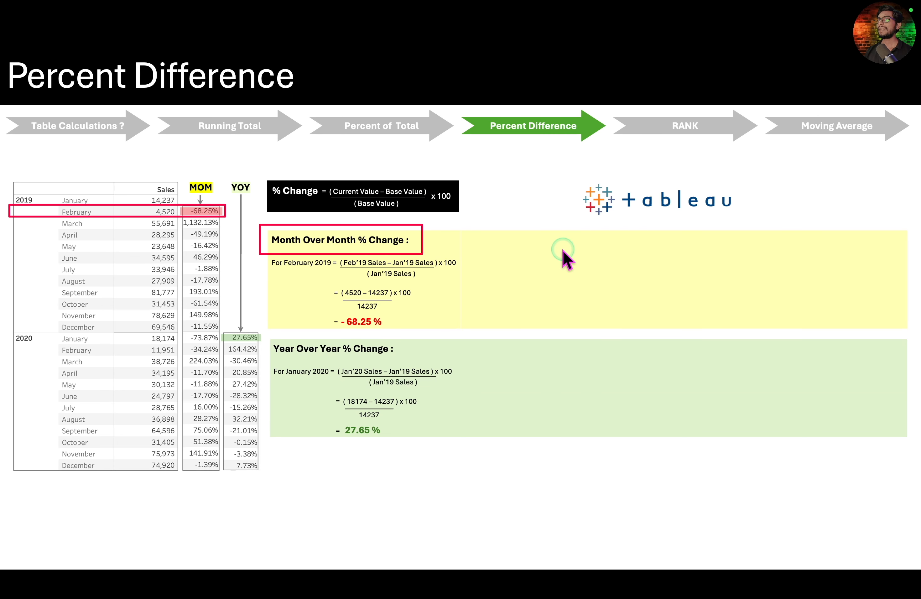
click(697, 286)
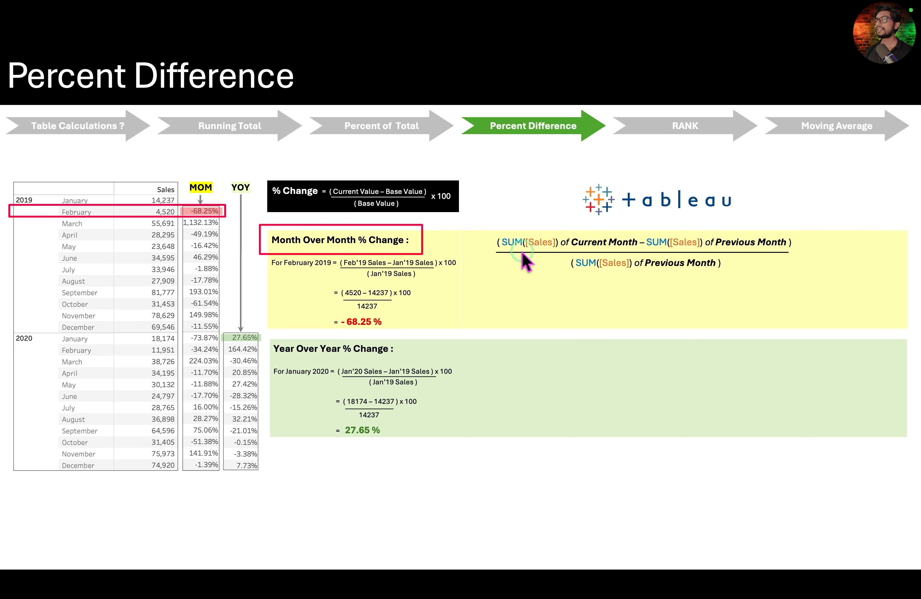
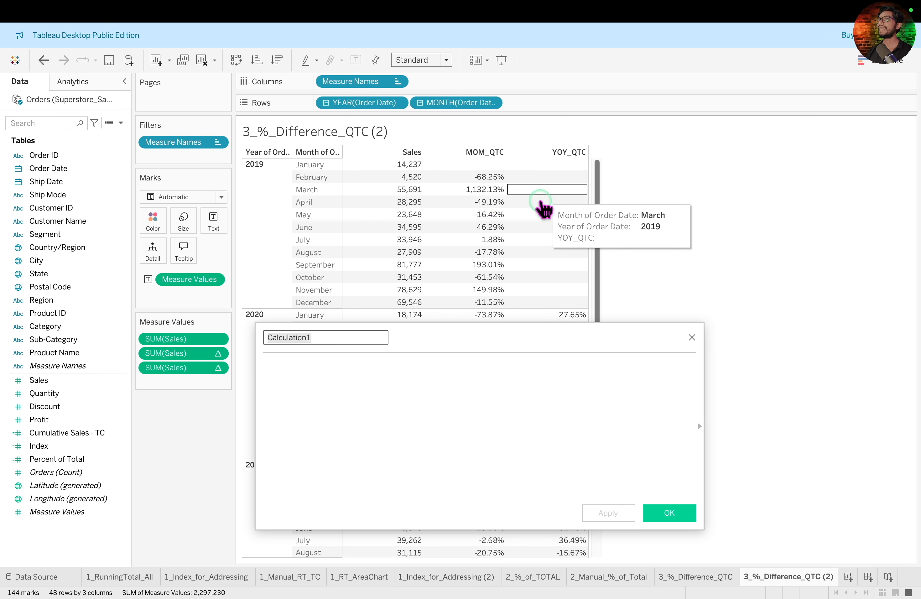
- Discard the blank calculation and rename the duplicated worksheet 3_%_Difference_TC_Formulas
click(692, 337)
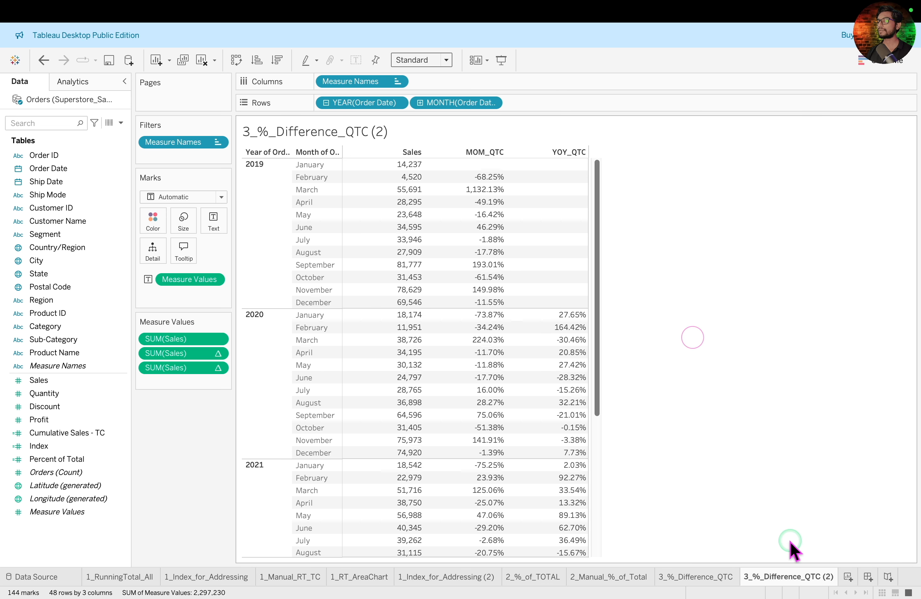
mouse_move(821, 576)
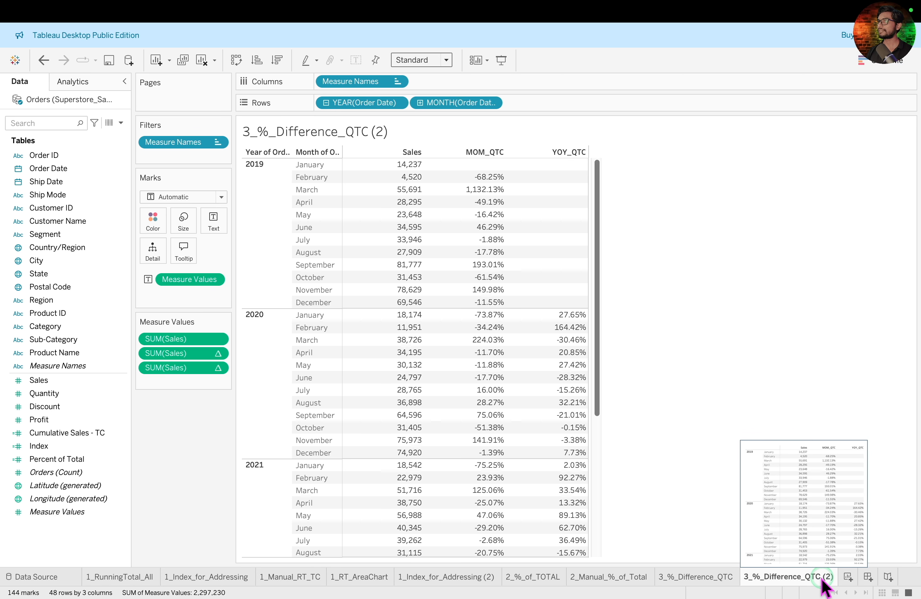
double_click(822, 577)
text(3_%_)
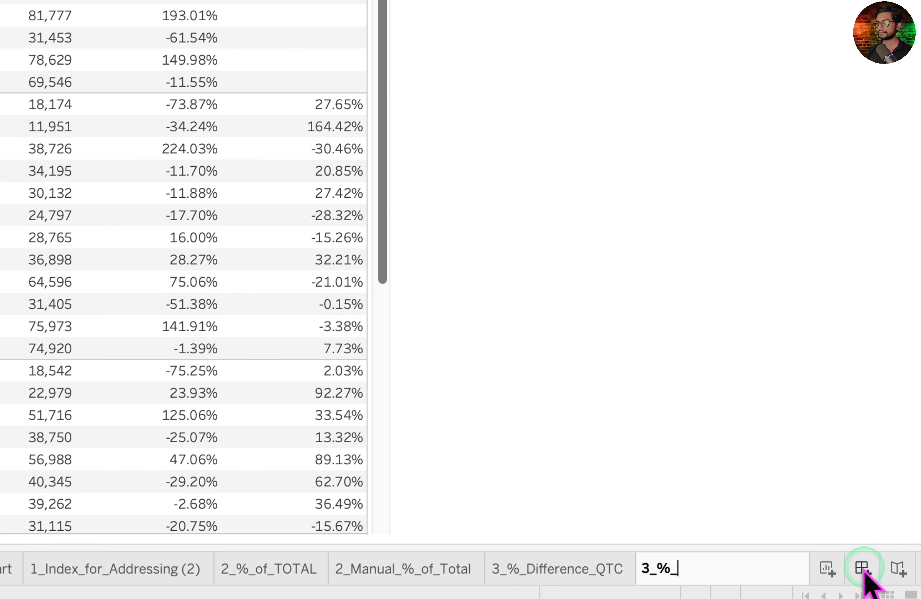
text(Difference_TC_Formulas)
click(564, 322)
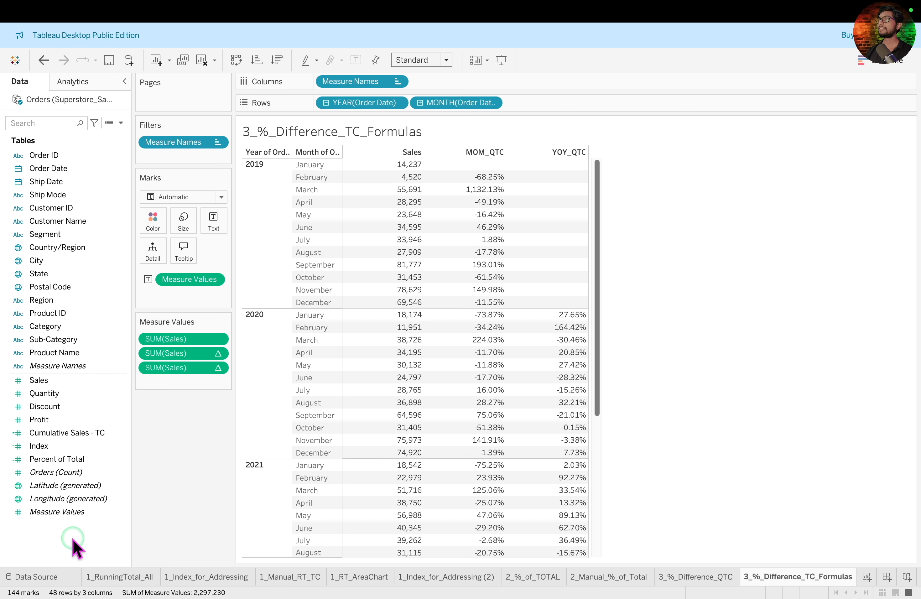
- Start a new calculated field and name it %_Diff_MOM
key(ctrl+Left)
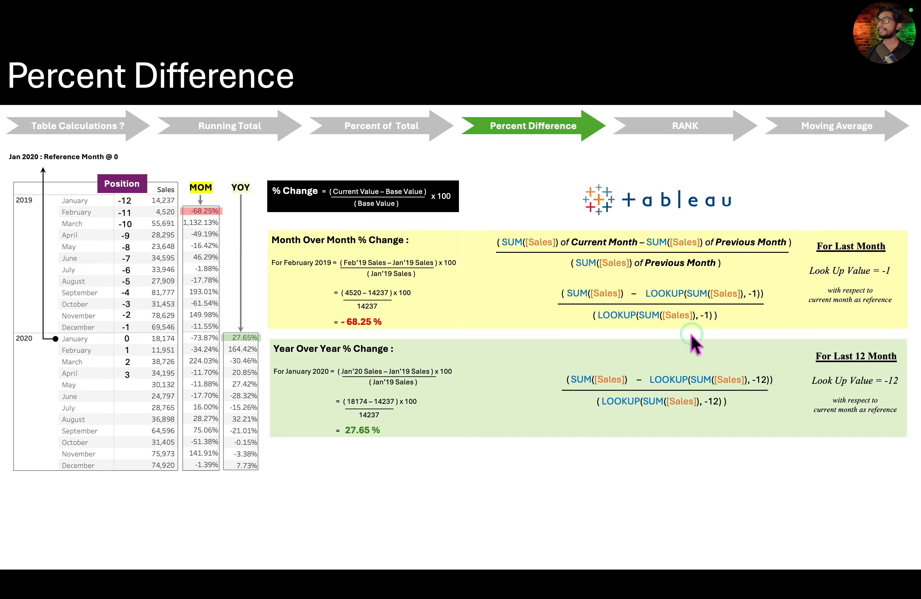
key(ctrl+Right)
right_click(90, 544)
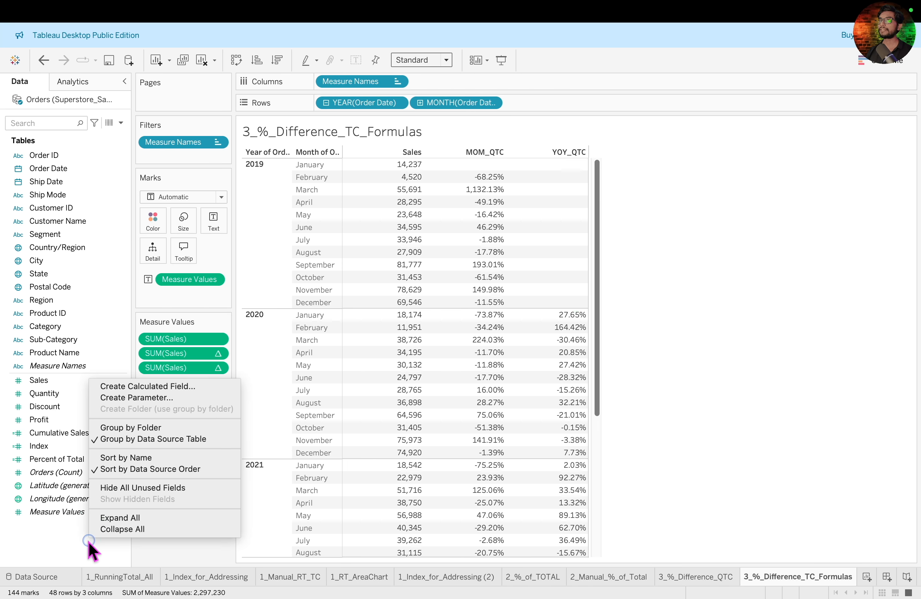
click(148, 386)
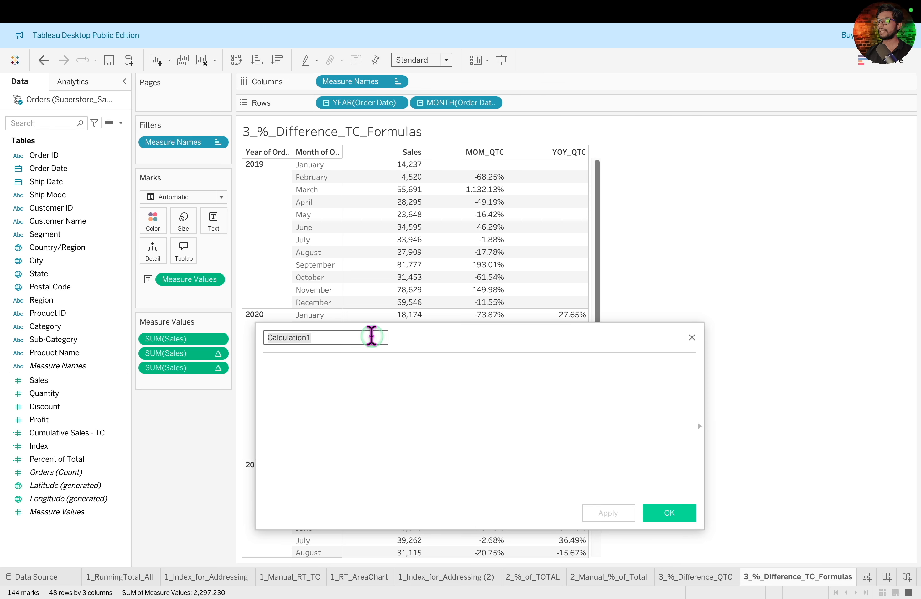
text(%_Diff_MOM)
click(348, 390)
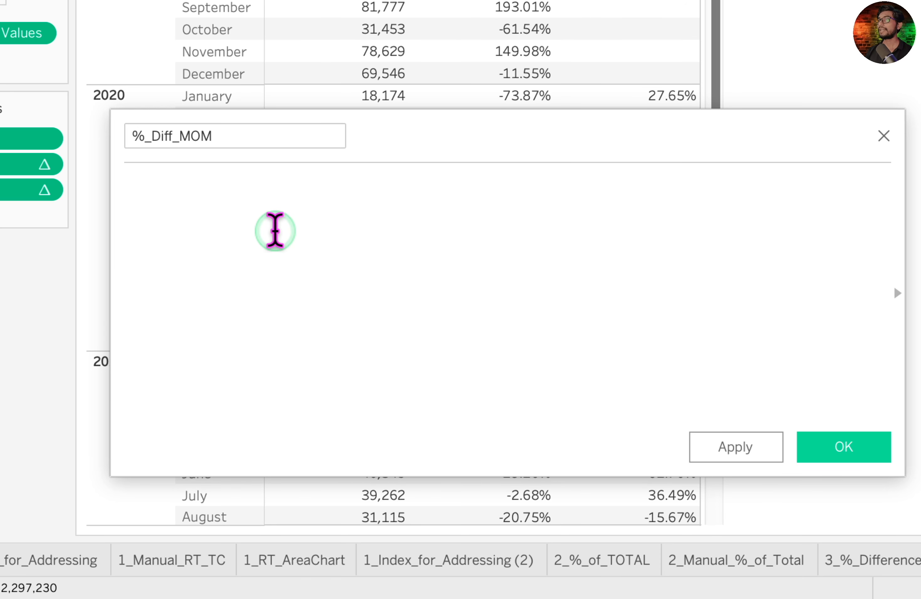
- Give %_Diff_MOM the formula (SUM([Sales]) - LOOKUP(SUM([Sales]), -1))/(LOOKUP(SUM([Sales]), -1)) and save the calculation
text((SU)
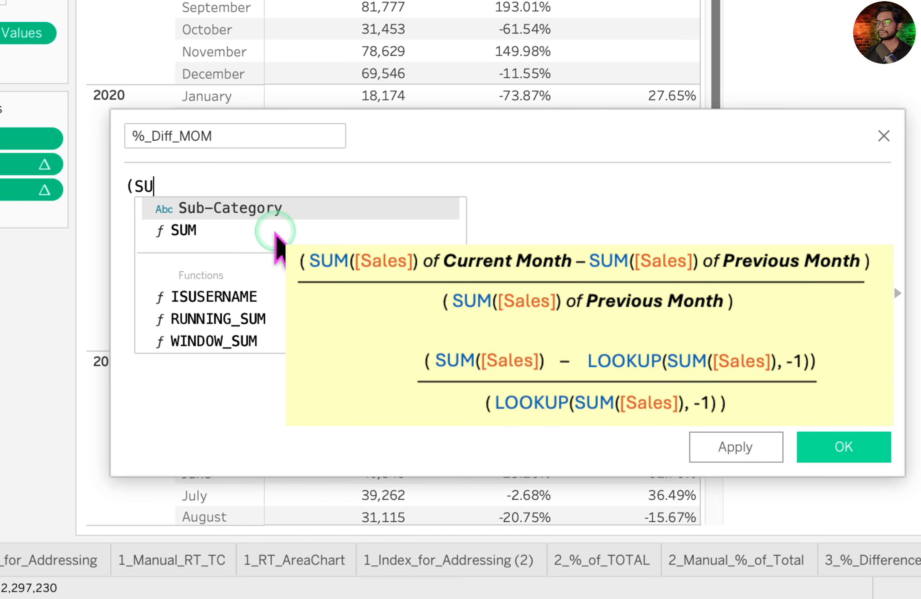
text(M([Sales]) - LOOKUP(SUM([Sales]), -1)/()
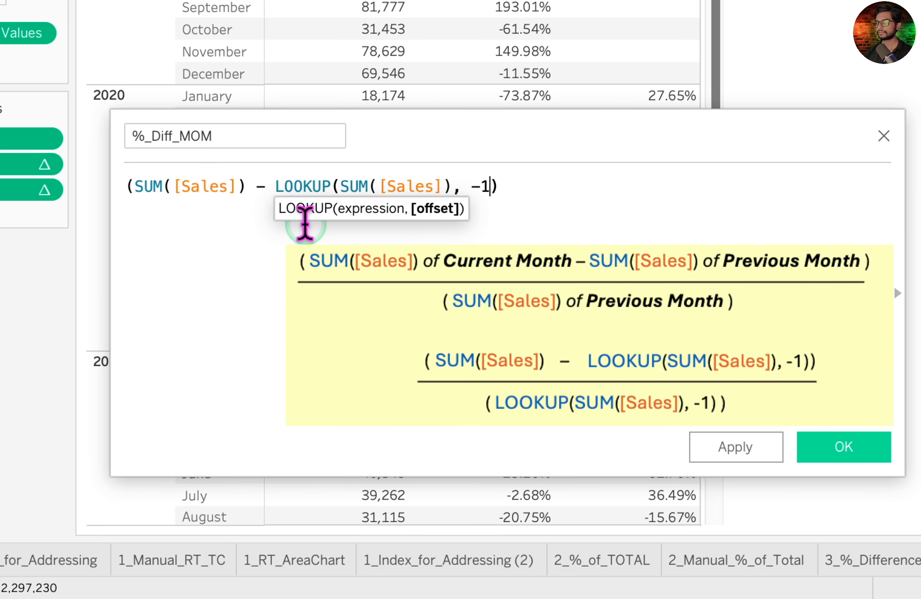
text(LOOKUP(SUM([Sales]), -1))
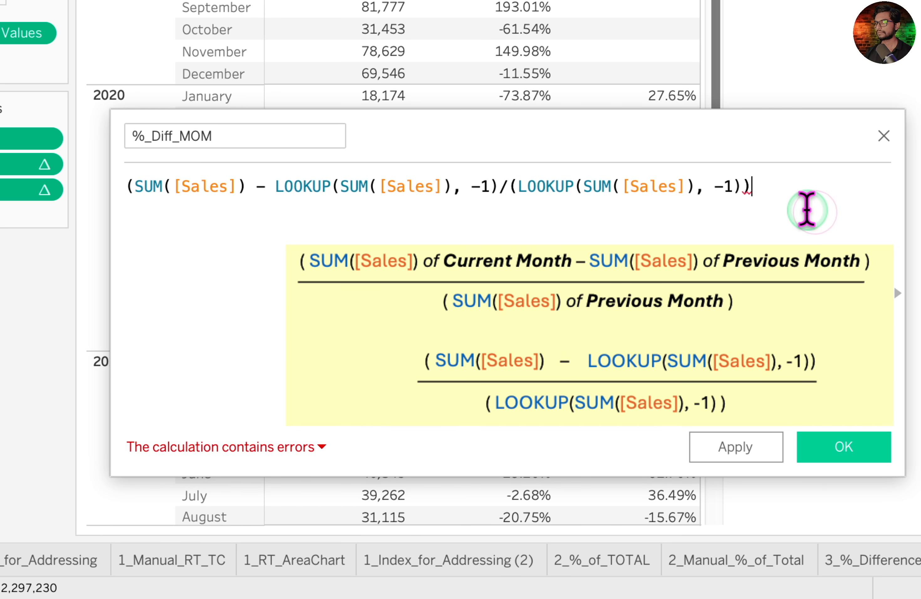
key(BackSpace)
click(782, 196)
text())
click(498, 188)
text())
click(786, 254)
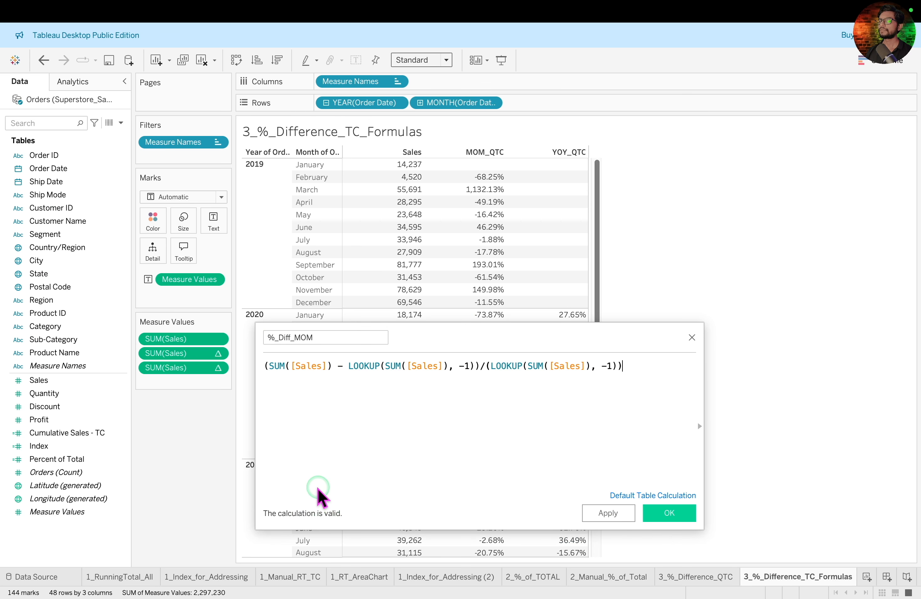
click(677, 513)
click(179, 433)
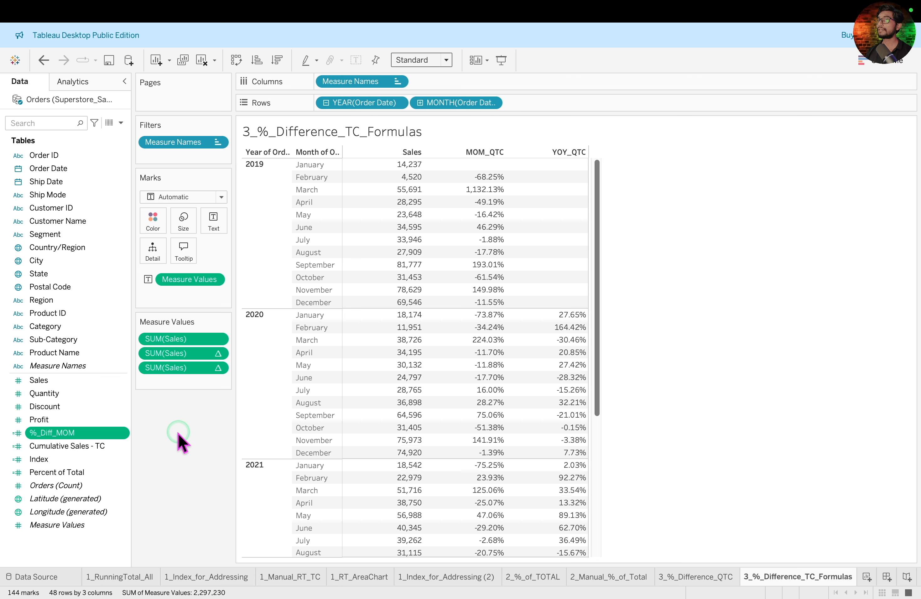
- Duplicate the %_Diff_MOM field and rename the copy %_Diff_YOY
right_click(110, 433)
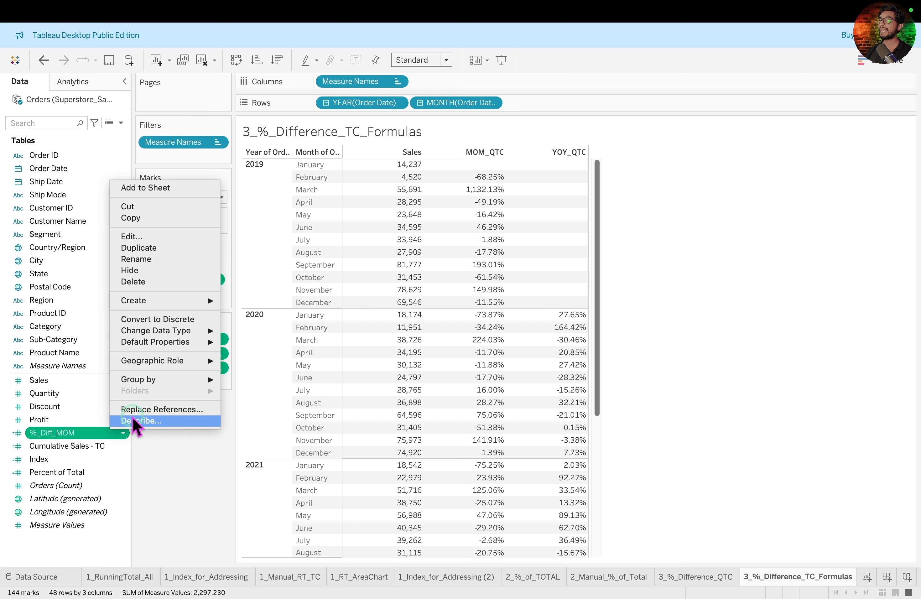
click(171, 247)
right_click(89, 454)
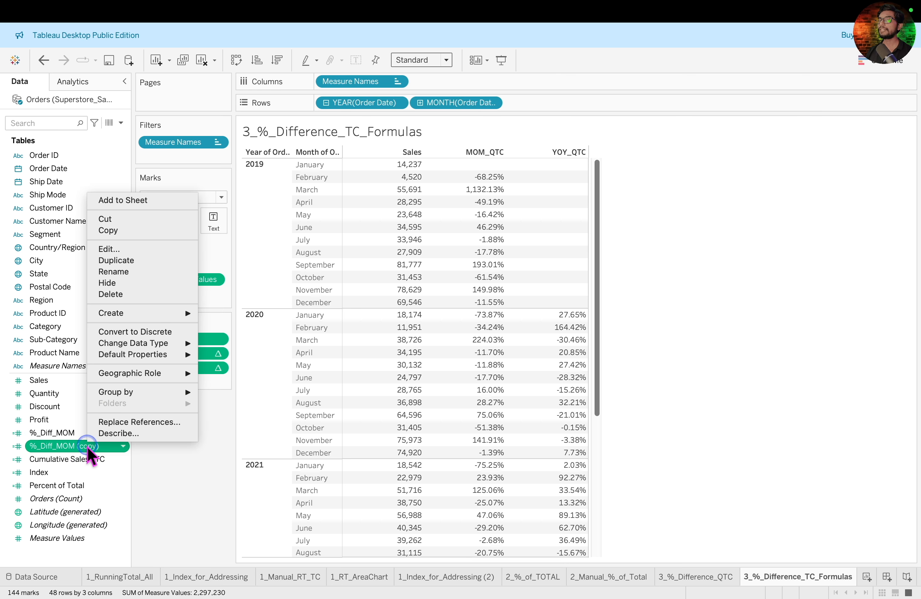
click(140, 273)
click(117, 447)
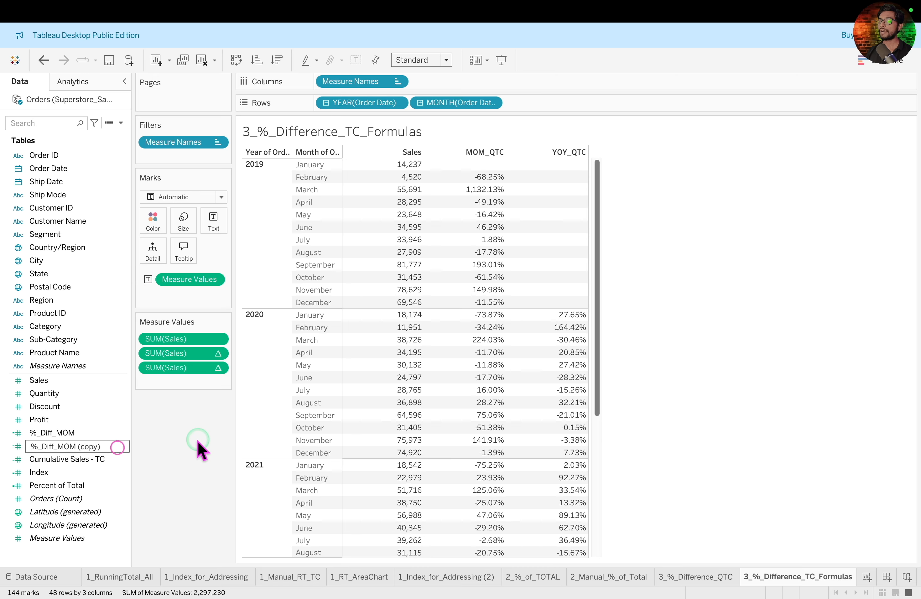
key(BackSpace)
key(BackSpace)
text(YOY)
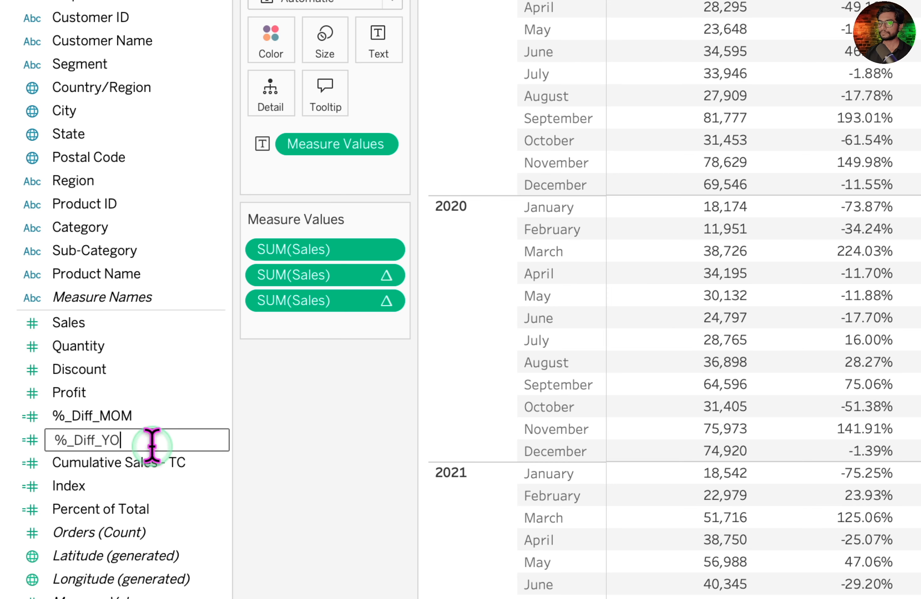
key(Return)
- Edit the %_Diff_YOY formula so both LOOKUP offsets are -12, and save the calculation
right_click(100, 448)
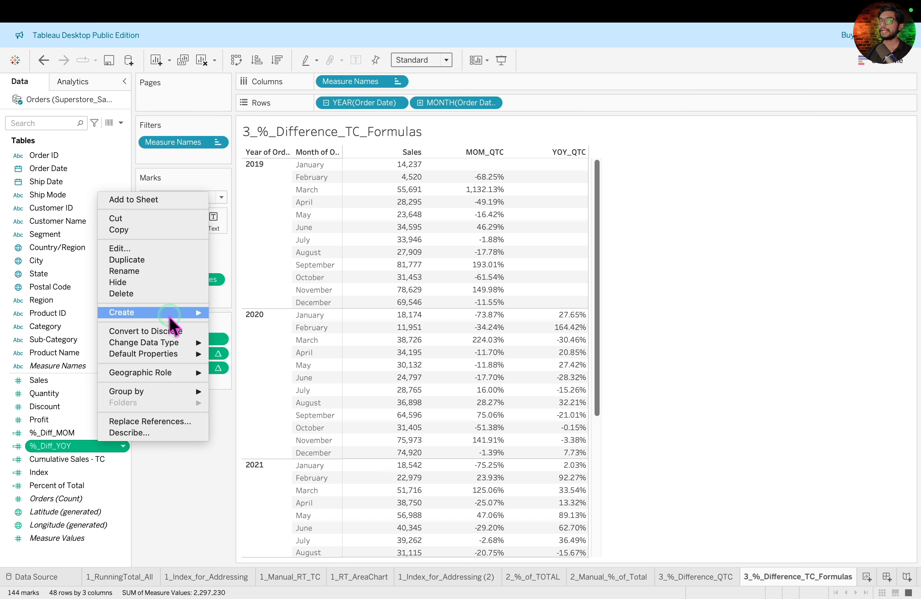
click(165, 251)
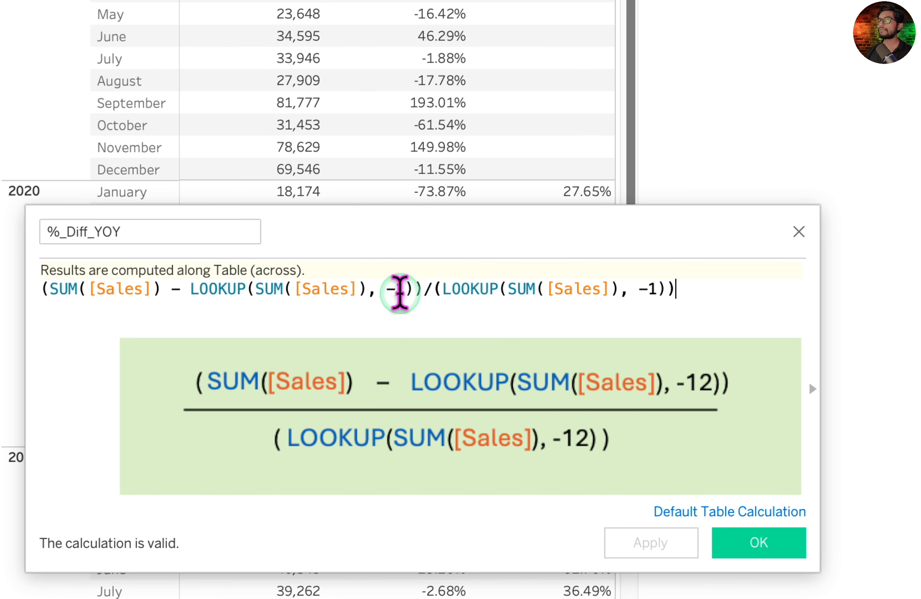
click(404, 290)
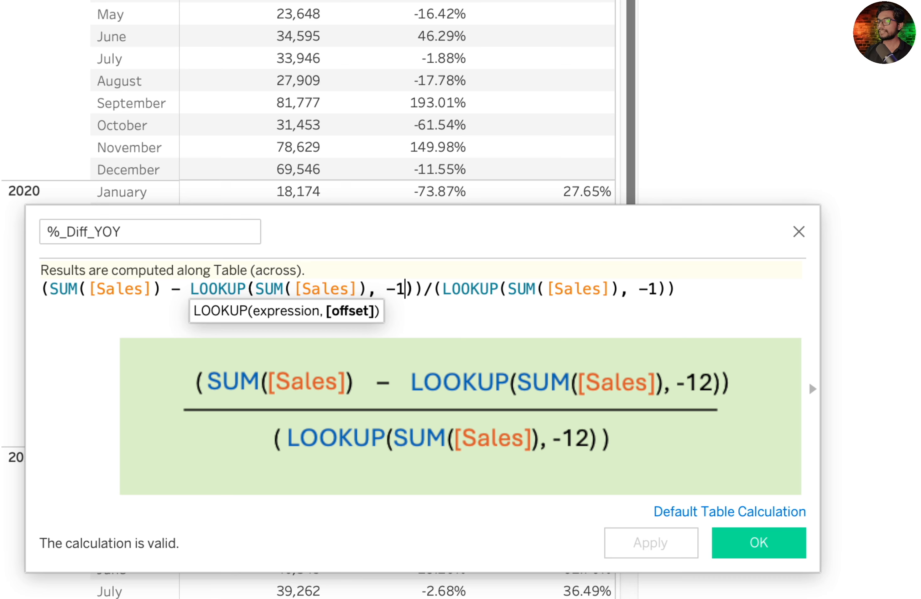
text(2)
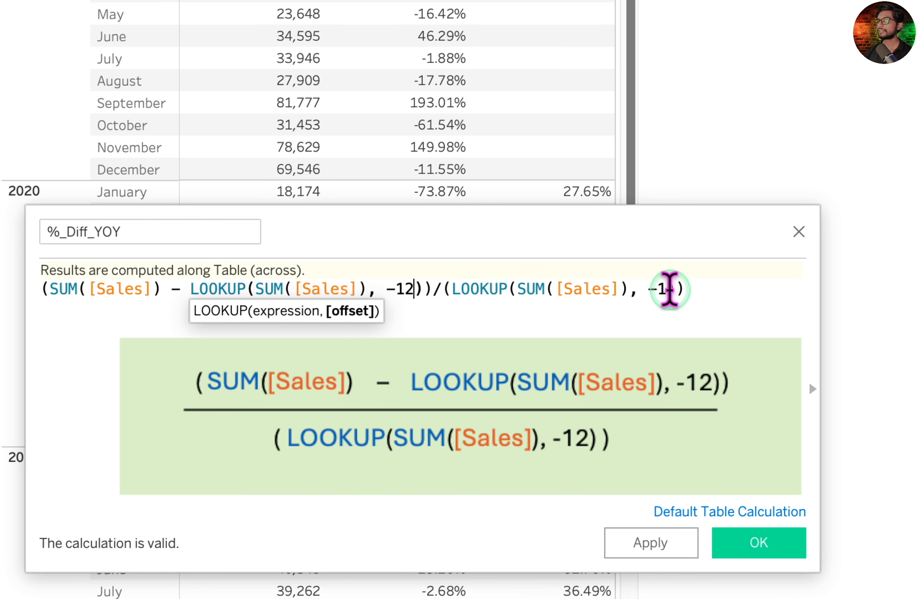
click(669, 290)
text(2)
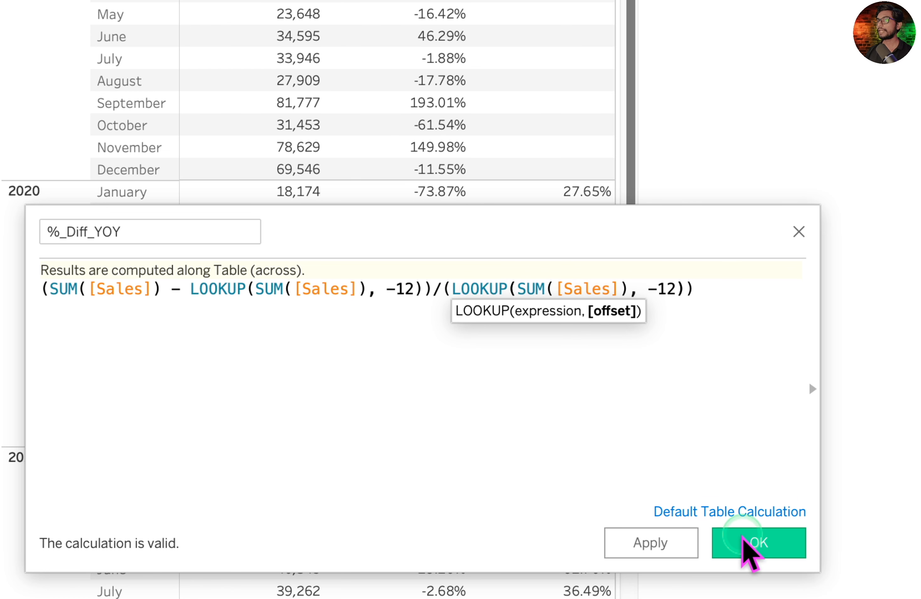
click(743, 547)
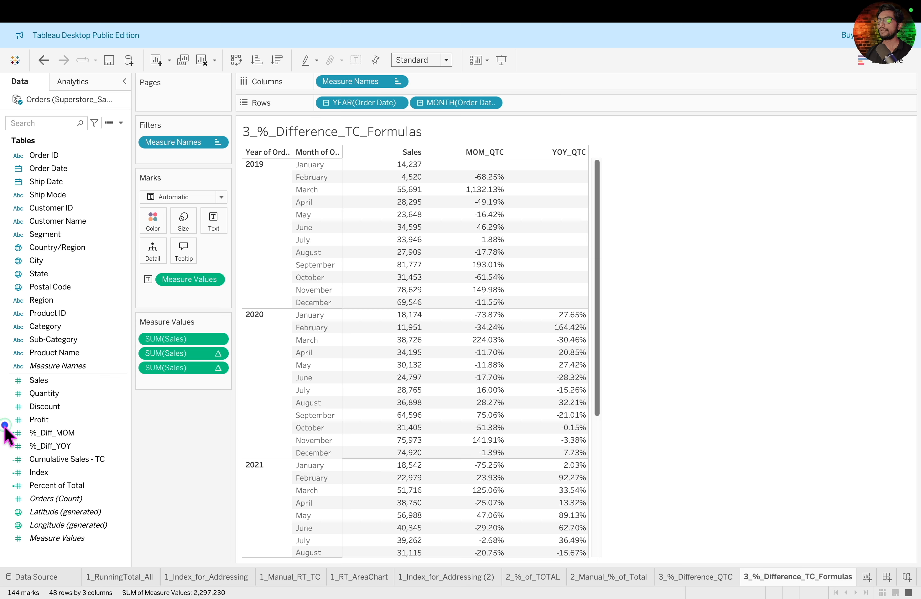
drag(5, 425, 130, 455)
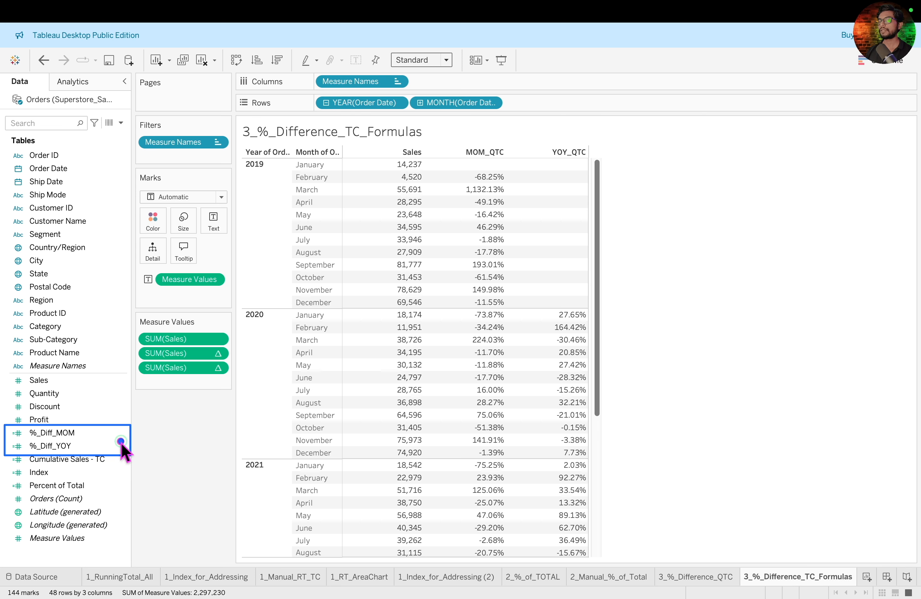
mouse_move(121, 440)
mouse_down()
mouse_move(629, 301)
mouse_move(624, 293)
mouse_up()
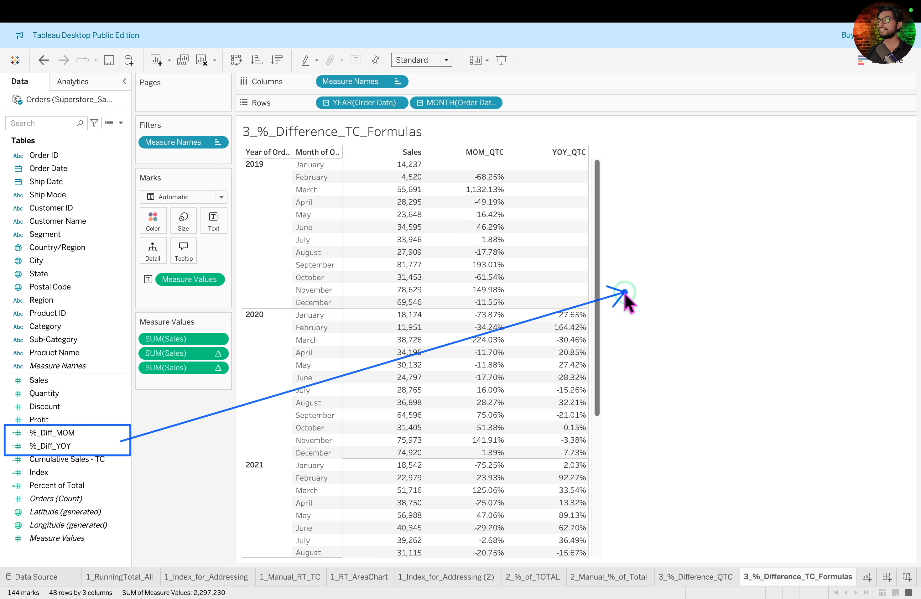
key(Escape)
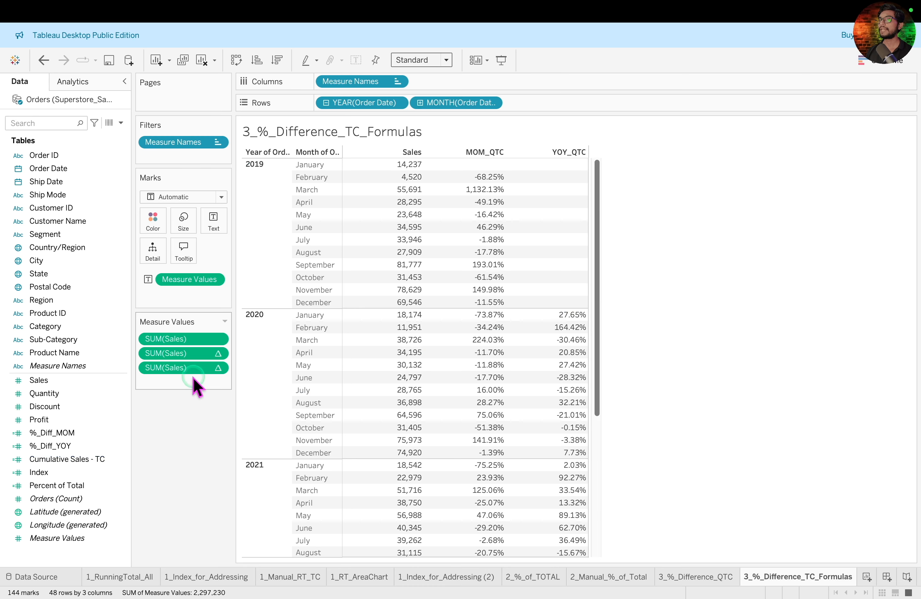
- Add the %_Diff_MOM and %_Diff_YOY fields to the table as measures after YOY_QTC
click(97, 433)
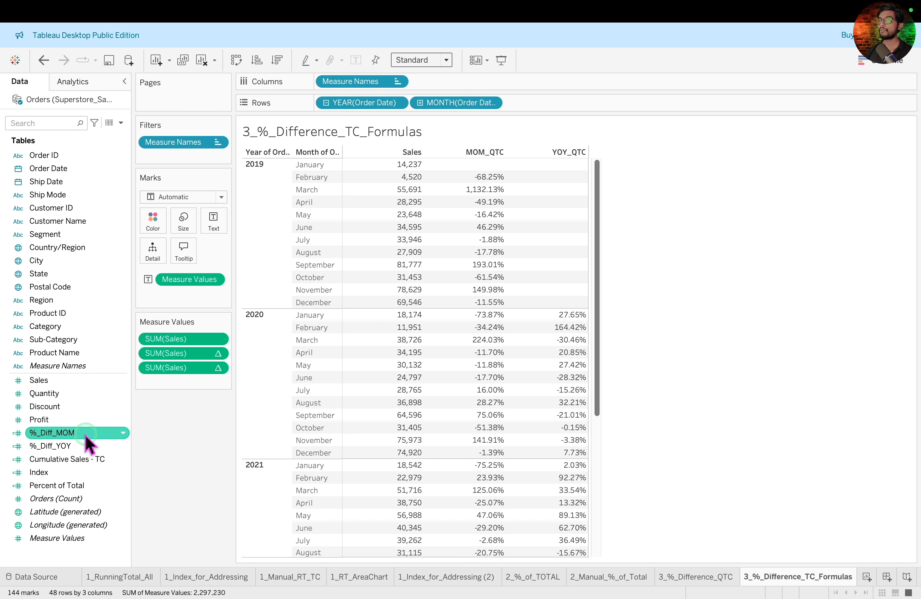
drag(99, 435, 570, 355)
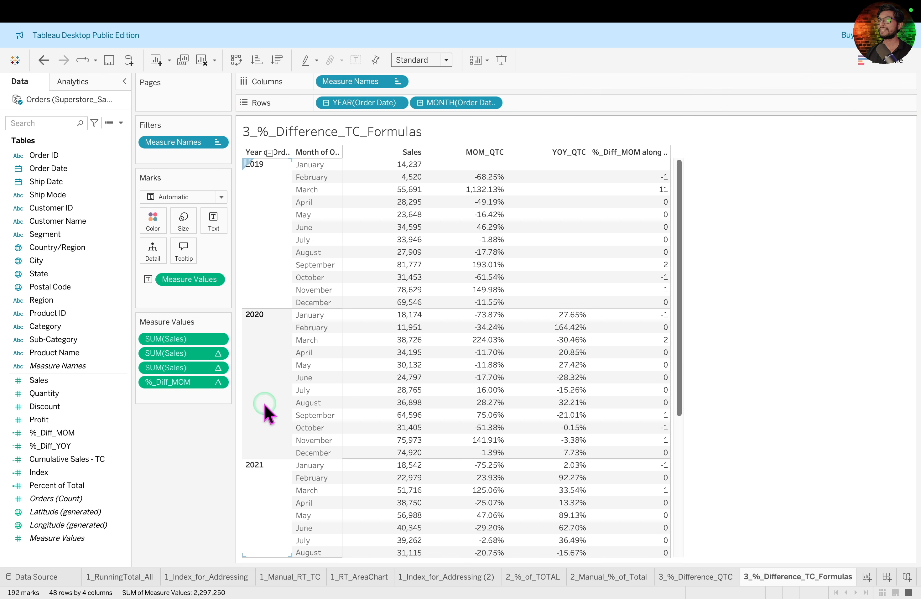
drag(77, 447, 622, 404)
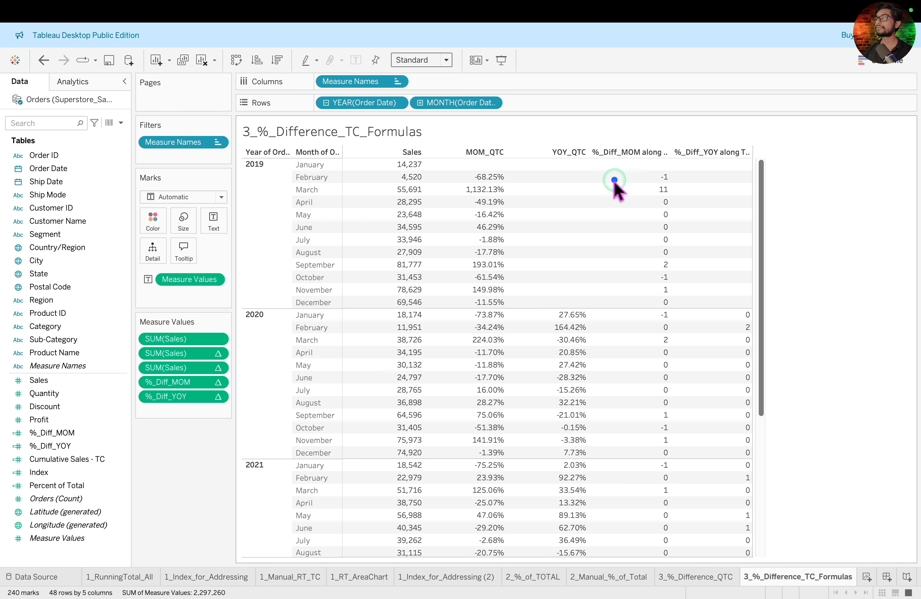
mouse_move(591, 138)
mouse_down()
mouse_move(871, 595)
mouse_move(811, 593)
mouse_up()
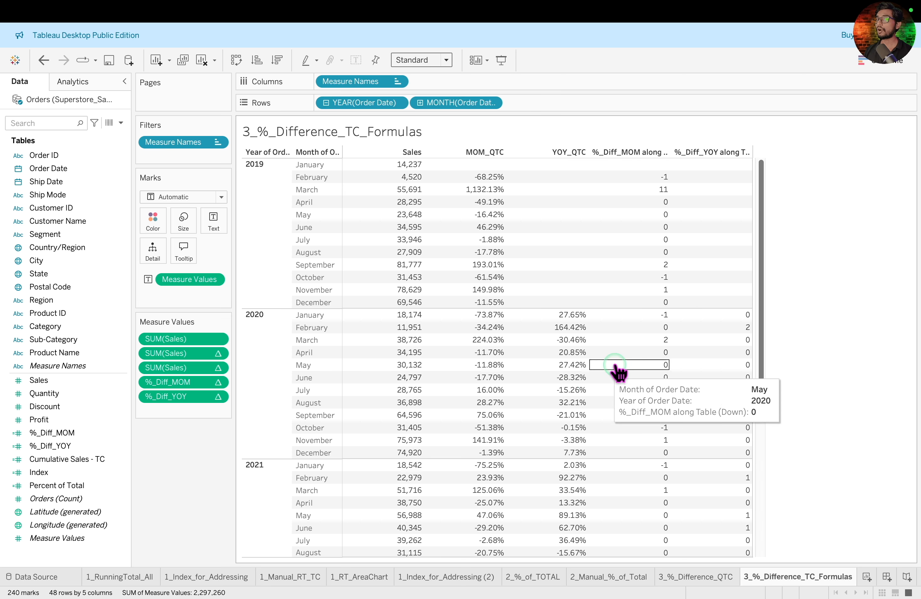
- Set the default number format of the %_Diff_MOM field to Percentage with 2 decimal places
click(88, 434)
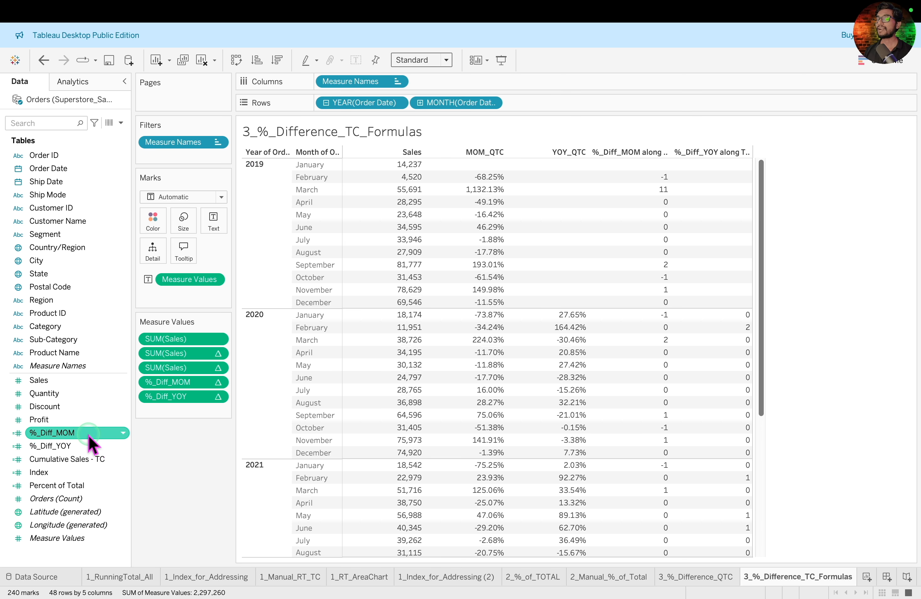
right_click(92, 443)
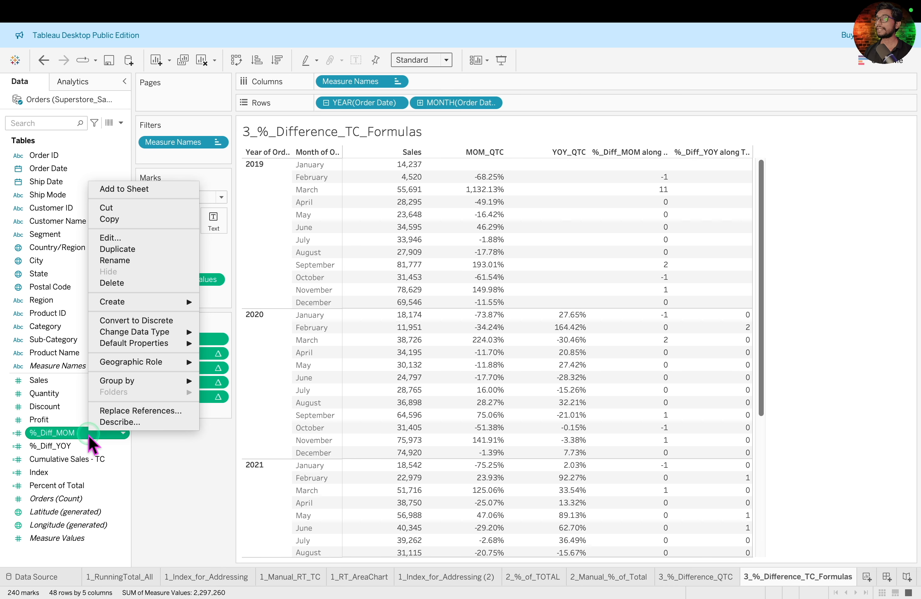
click(169, 343)
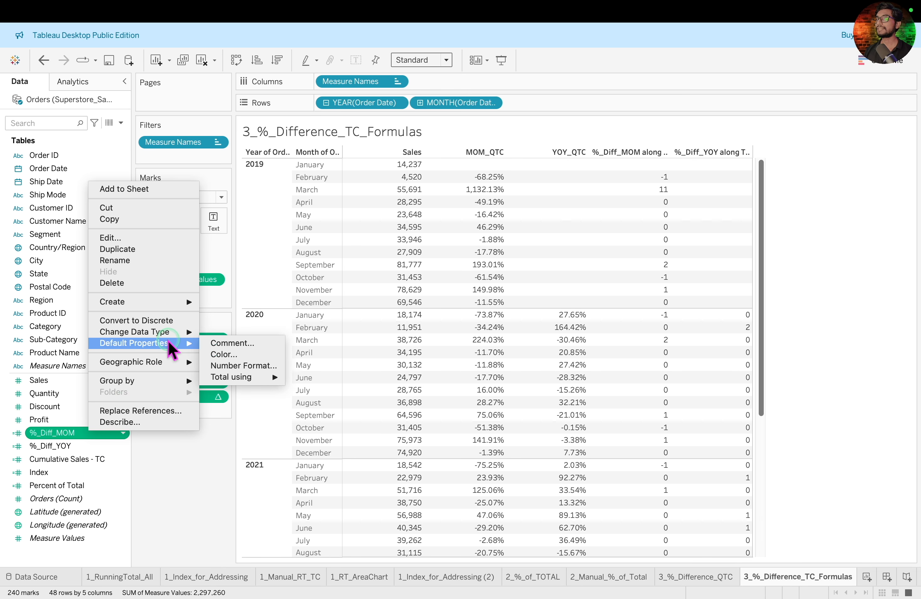
click(264, 366)
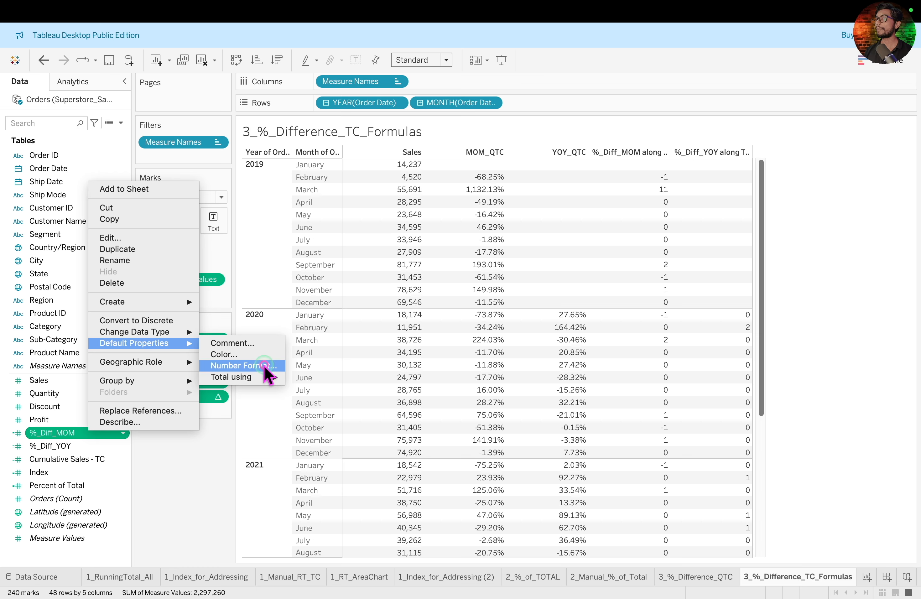
click(264, 366)
click(366, 300)
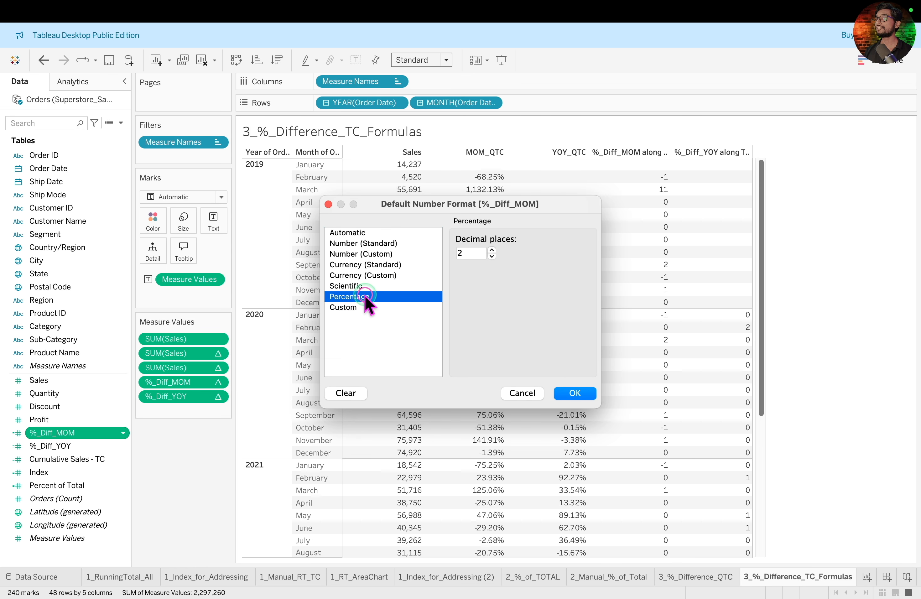
click(491, 256)
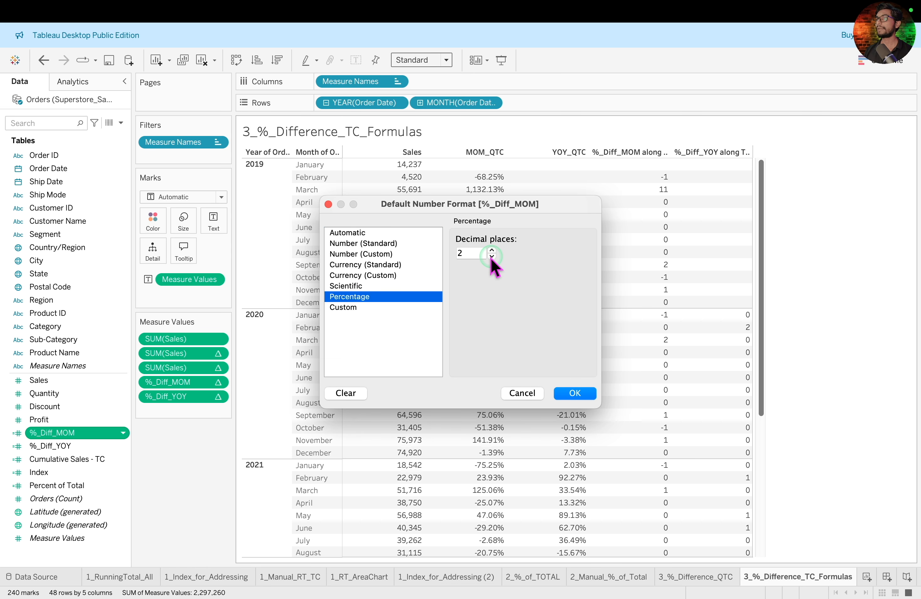
click(554, 336)
click(576, 391)
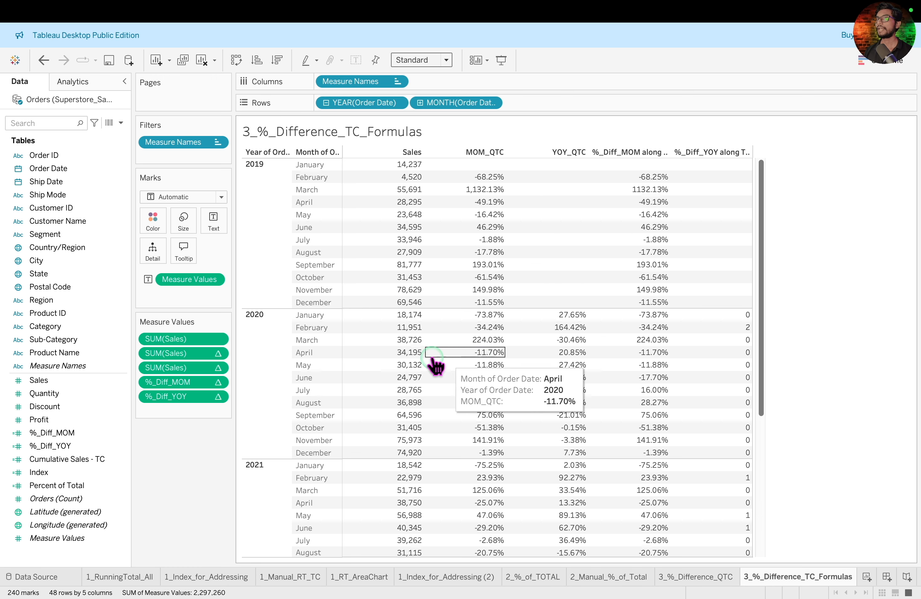
click(189, 434)
- Set the default number format of the %_Diff_YOY field to Percentage with 2 decimal places
click(83, 459)
click(75, 447)
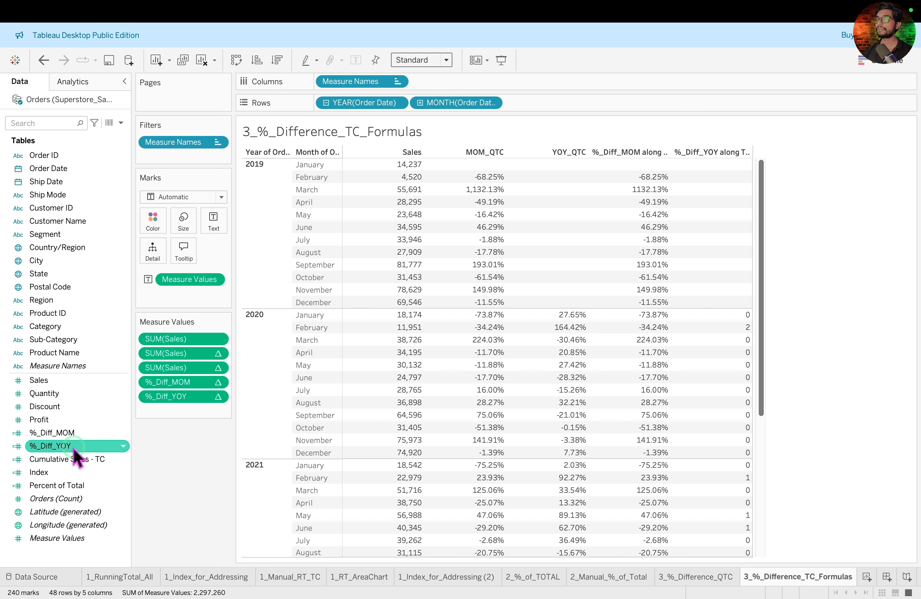
right_click(77, 452)
click(218, 376)
click(349, 297)
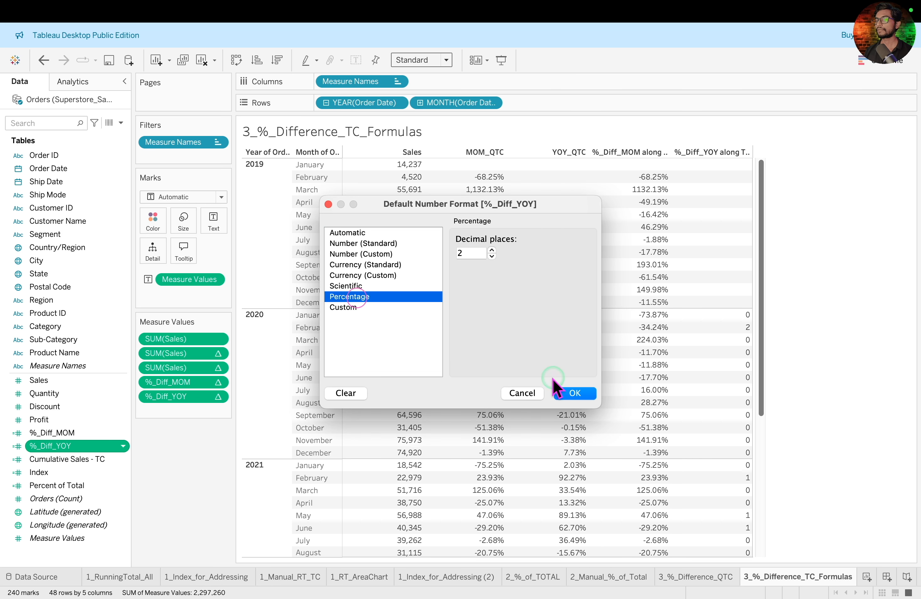
click(556, 388)
click(808, 222)
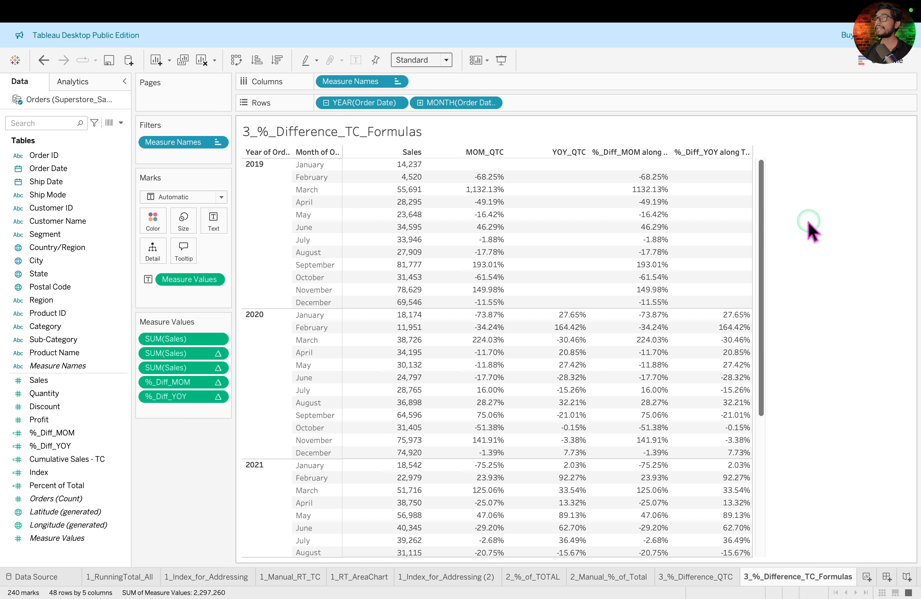
- Change the alias of the %_Diff_MOM column header to %_Diff_MOM_Formula
right_click(625, 154)
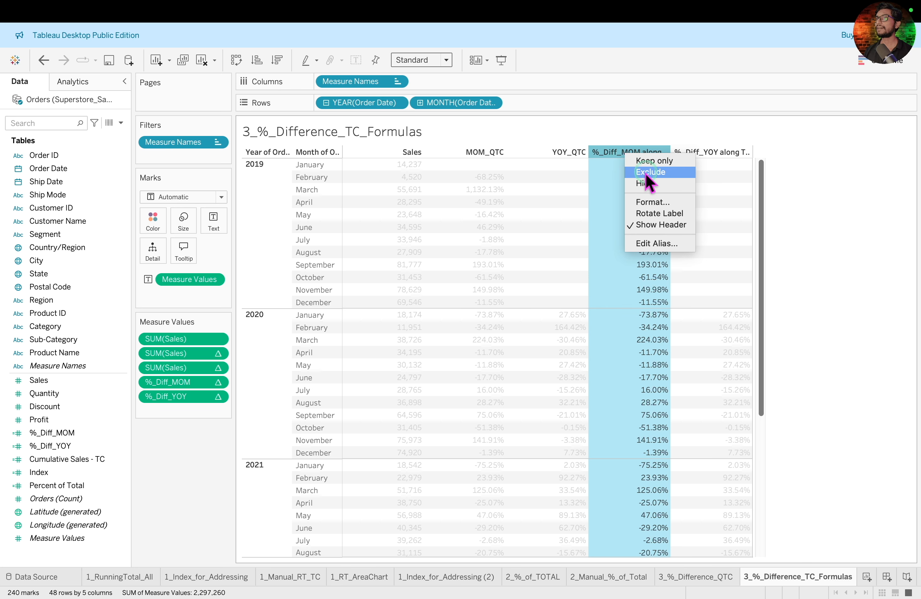
click(662, 243)
click(509, 300)
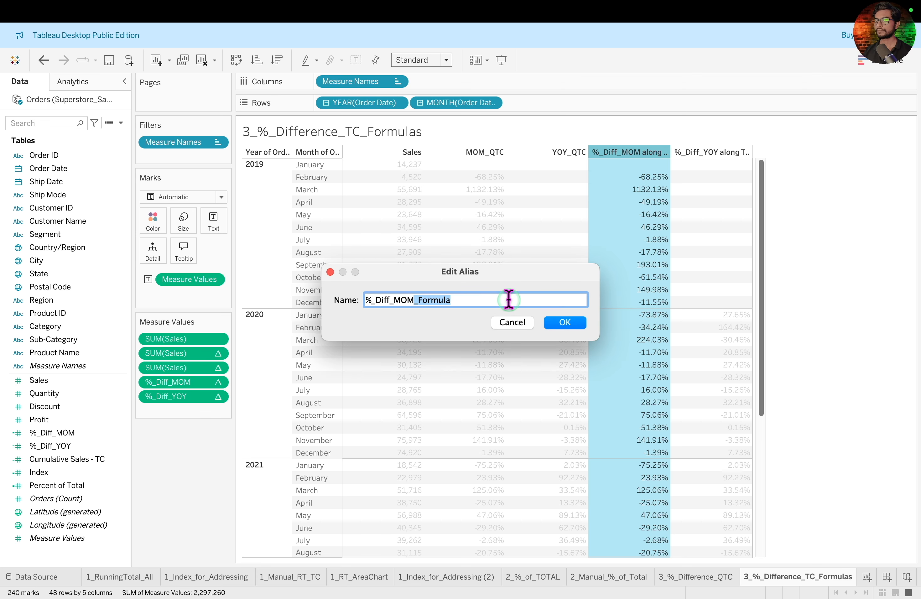
click(566, 320)
right_click(639, 151)
click(673, 236)
click(467, 300)
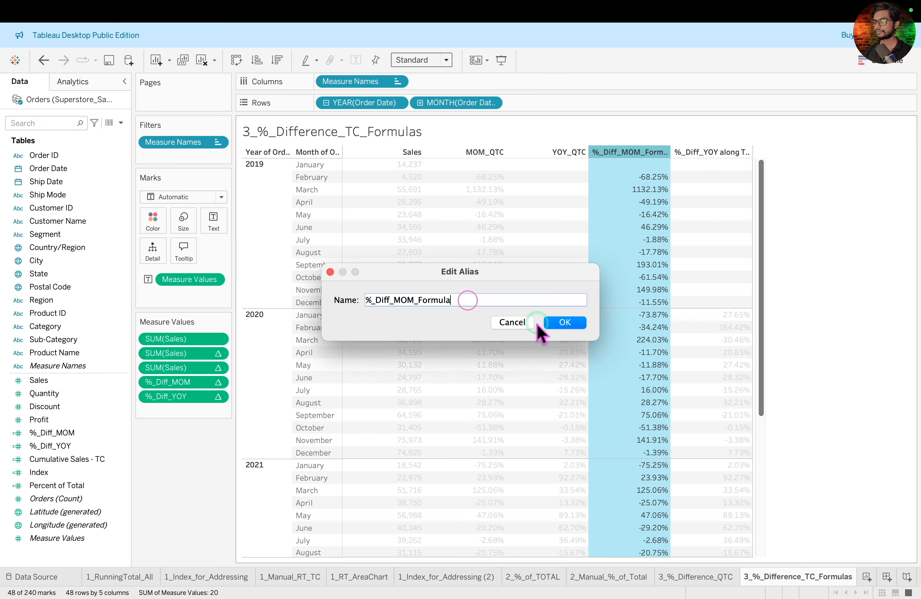
click(558, 322)
- Change the alias of the %_Diff_YOY column header to %_Diff_YOY_Formula
right_click(716, 151)
click(741, 240)
click(496, 302)
key(BackSpace)
key(BackSpace)
key(BackSpace)
key(BackSpace)
key(BackSpace)
key(BackSpace)
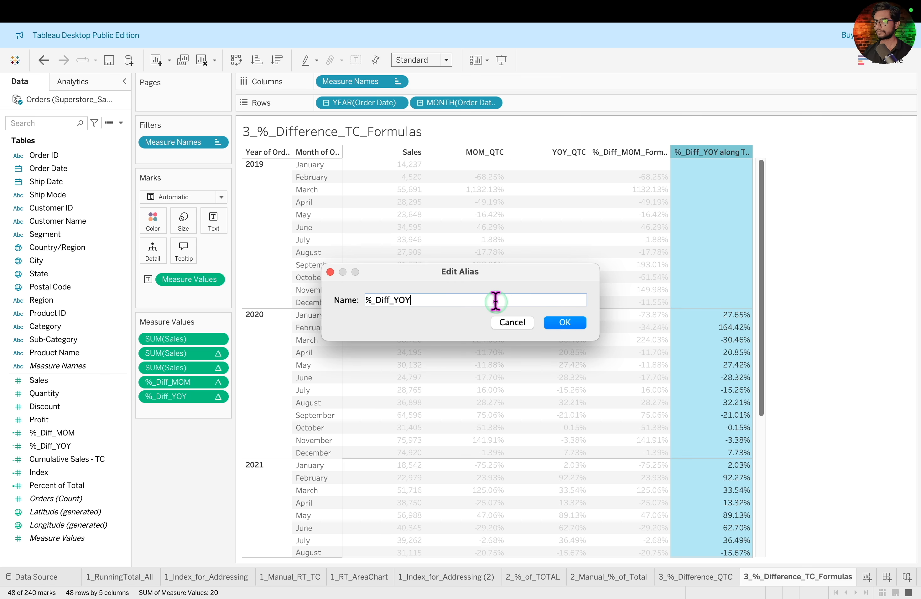
text(_Formula)
click(566, 322)
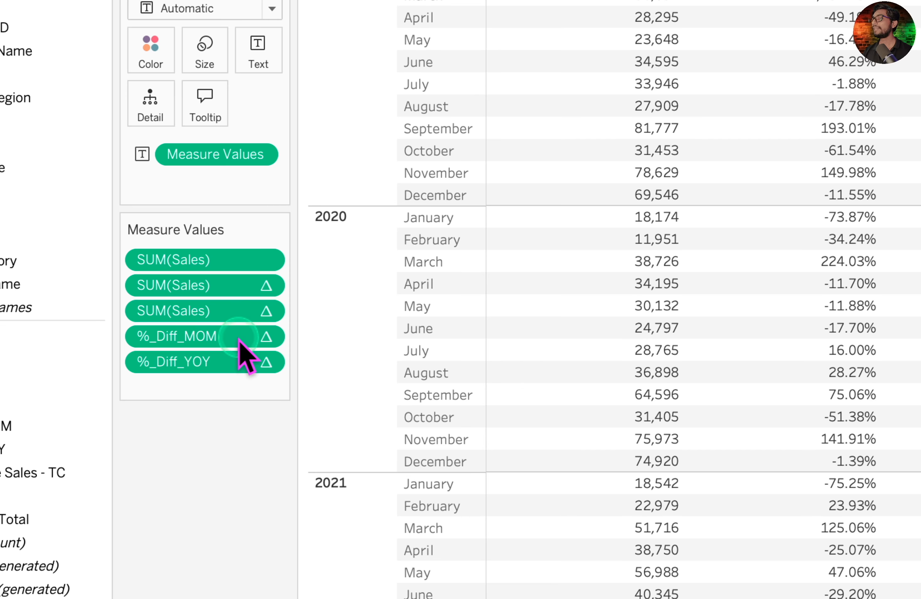
- Reorder the measure values so %_Diff_MOM comes directly after the MOM_QTC measure and before YOY_QTC
drag(240, 343, 235, 303)
click(239, 361)
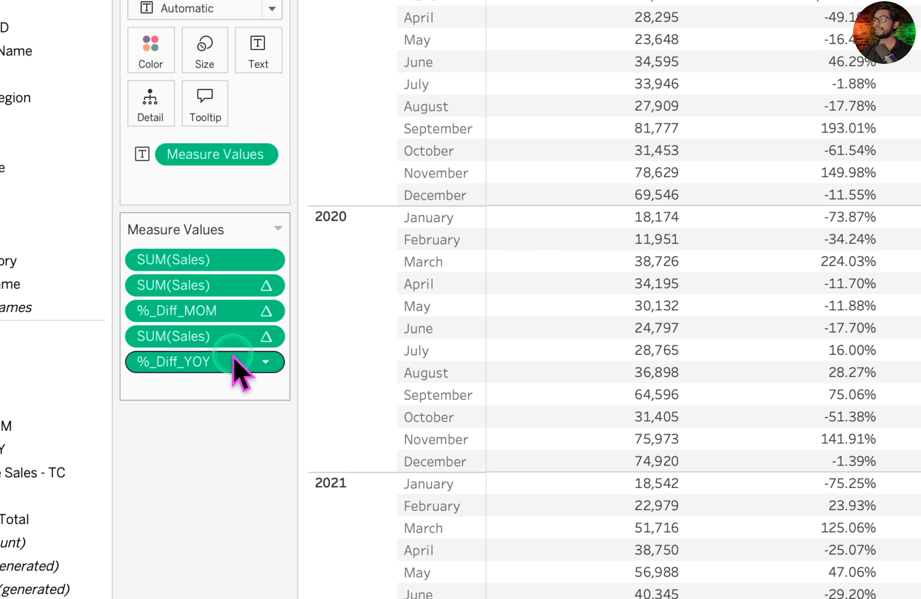
click(234, 396)
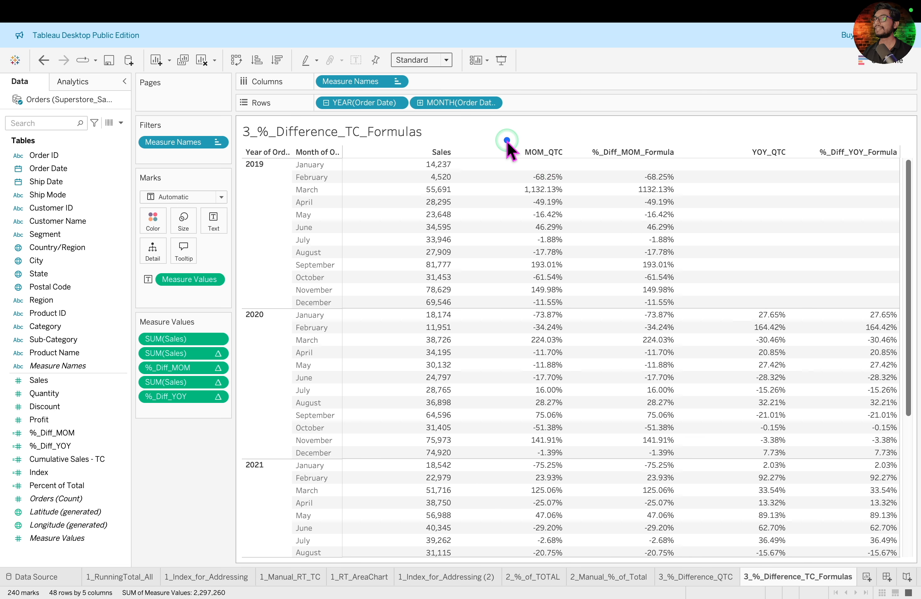
- Compare the quick table calculation columns with the formula columns, and review the LOOKUP offsets in the %_Diff_MOM and %_Diff_YOY formulas
mouse_move(504, 139)
mouse_down()
mouse_move(599, 214)
mouse_move(677, 405)
mouse_move(690, 562)
mouse_up()
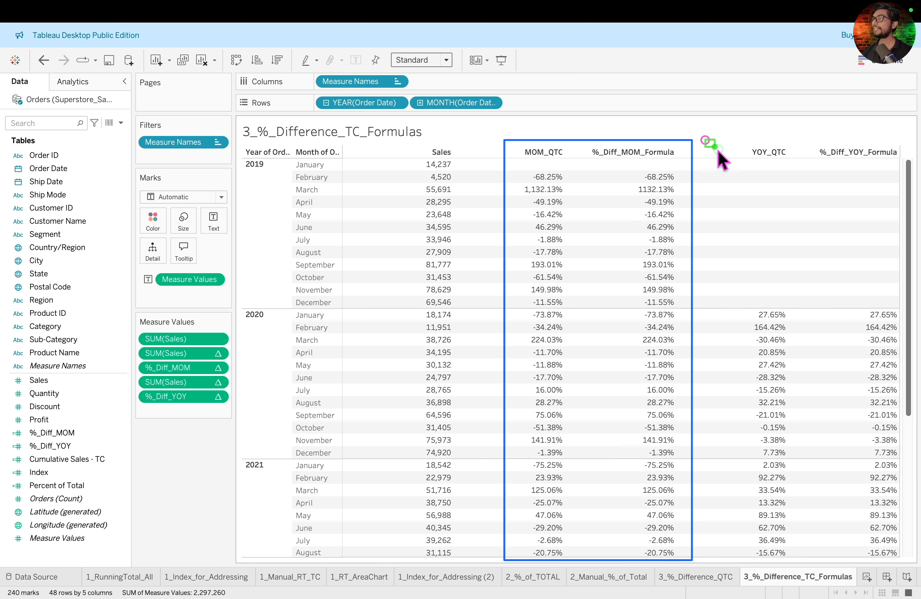
mouse_move(705, 139)
mouse_down()
mouse_move(899, 411)
mouse_move(907, 567)
mouse_up()
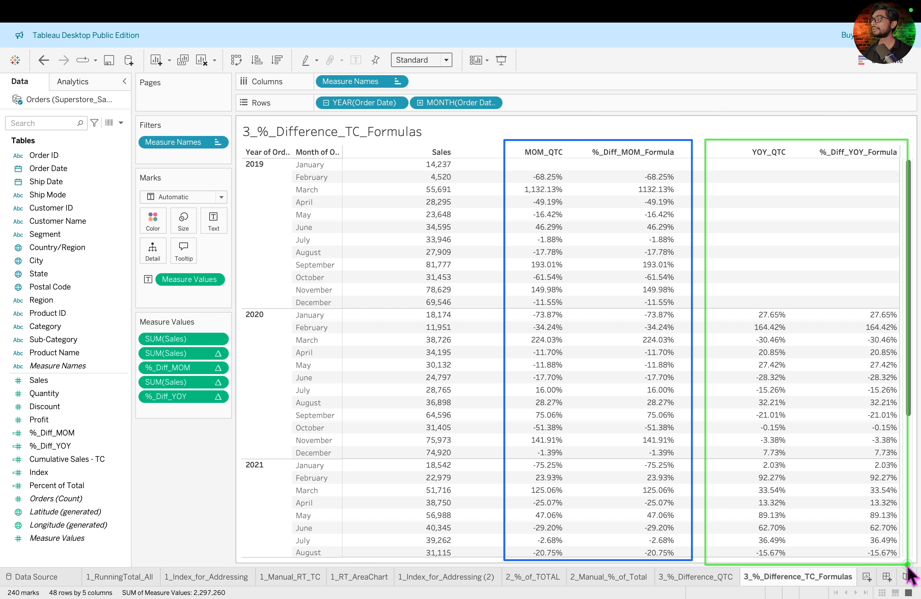
click(792, 381)
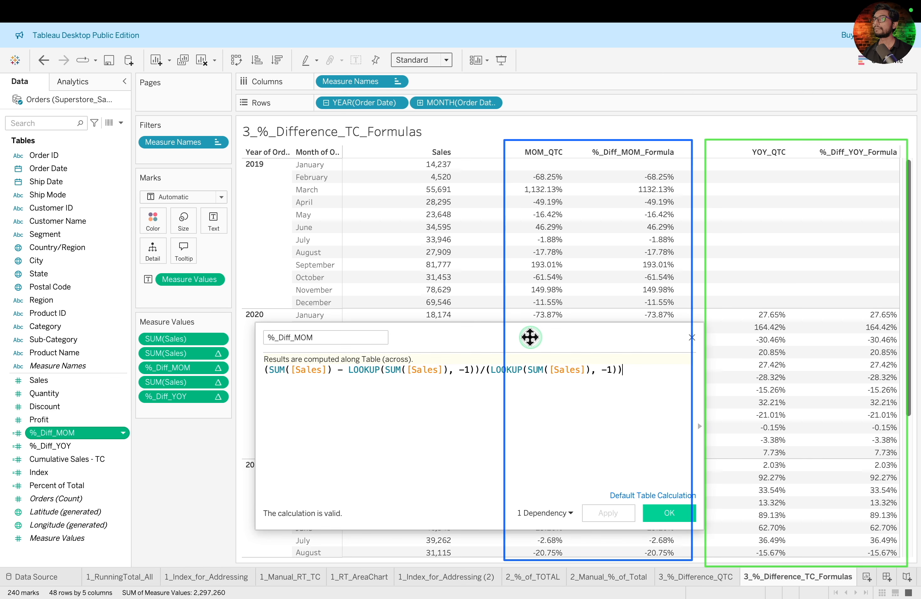
drag(530, 335, 326, 220)
click(434, 291)
drag(433, 254, 60, 253)
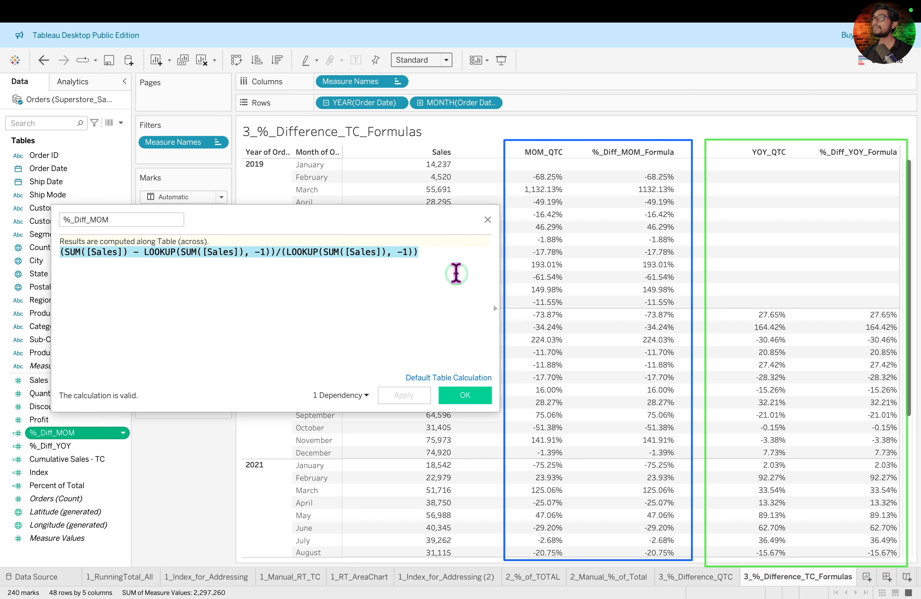
click(458, 272)
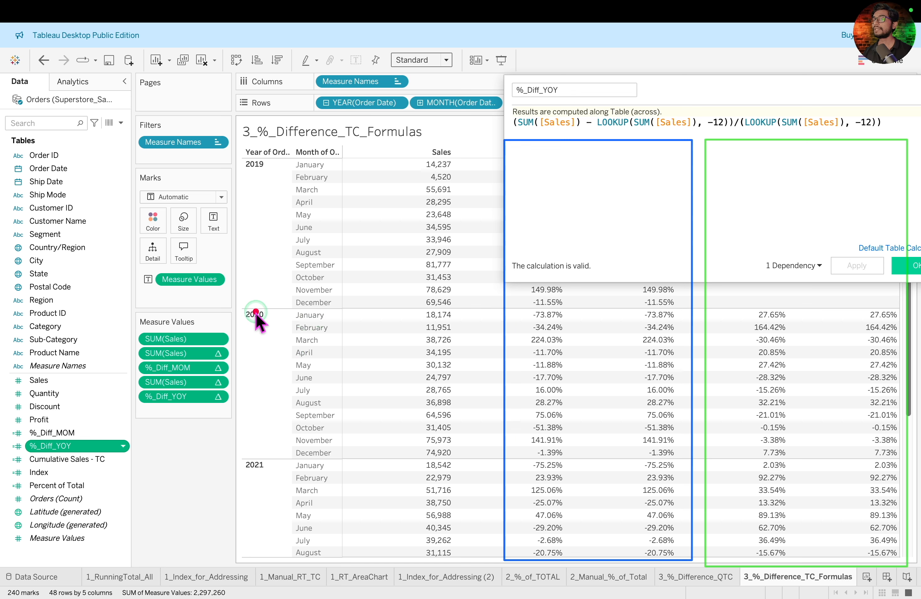
drag(237, 309, 471, 324)
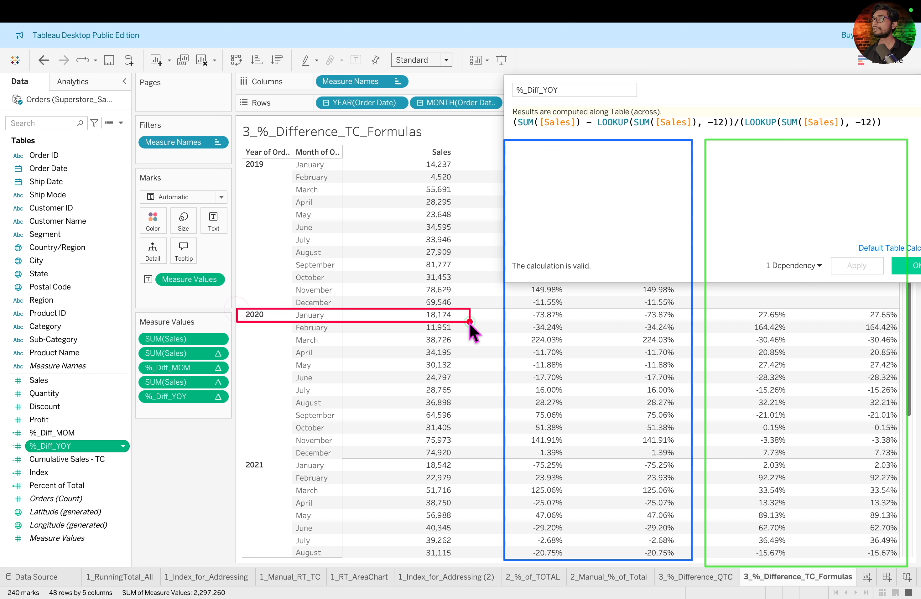
drag(240, 159, 473, 180)
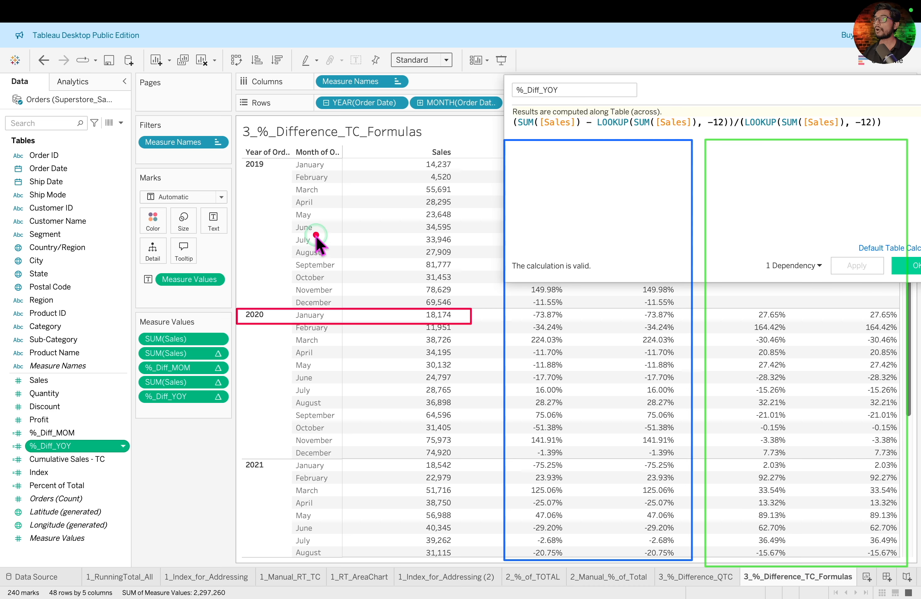
drag(241, 220, 457, 231)
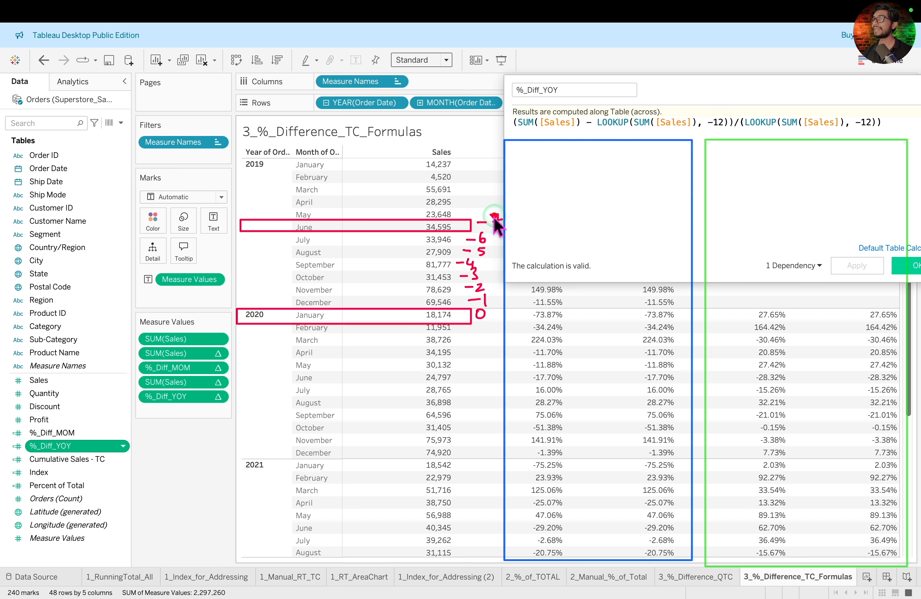
drag(494, 217, 488, 227)
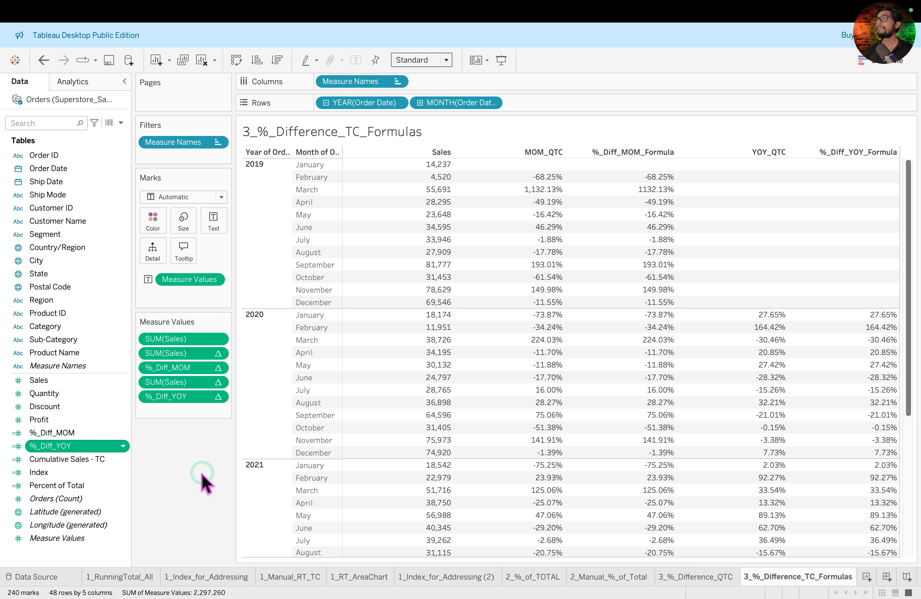
- Examine the quick table calculation types available for the MOM_QTC sales measure
click(217, 353)
mouse_move(275, 521)
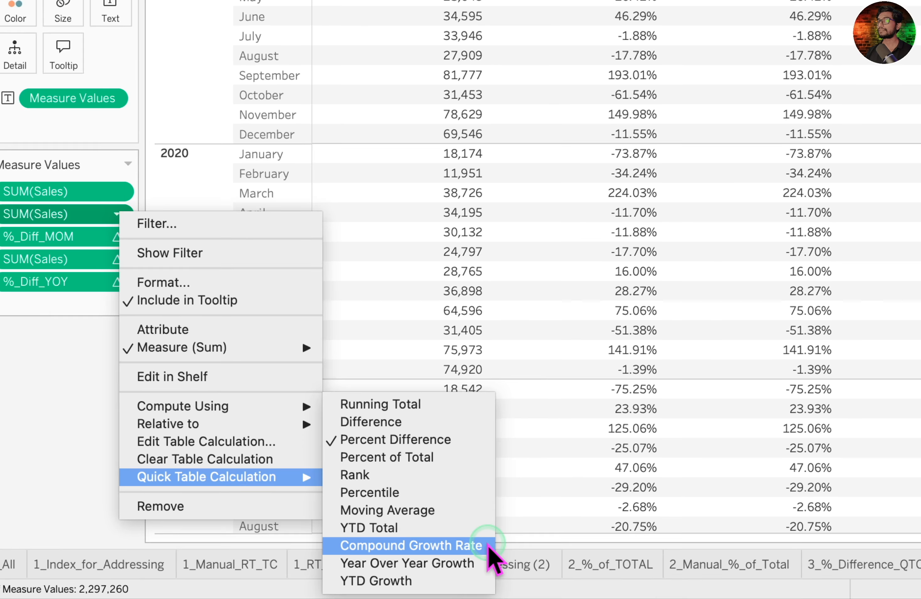
click(28, 425)
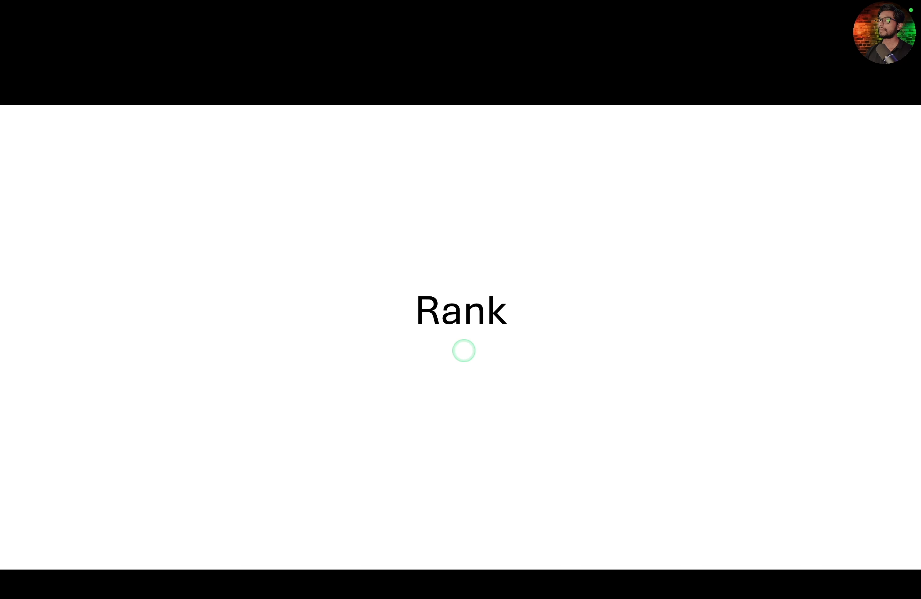
key(Right)
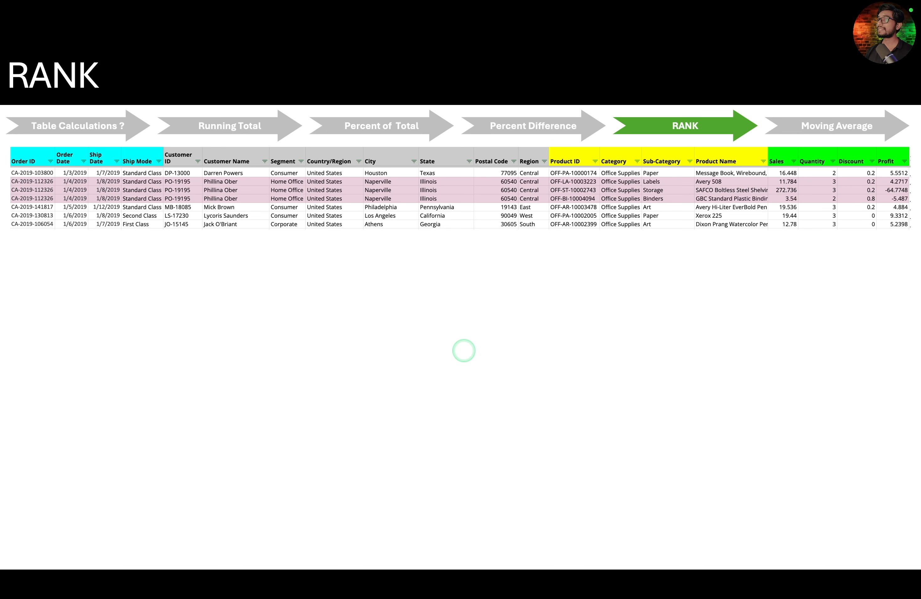
key(Right)
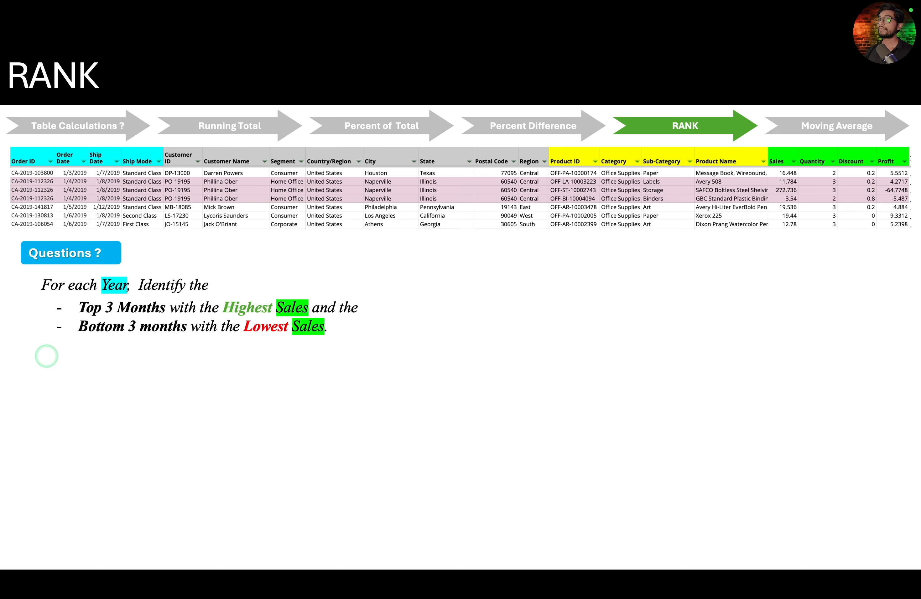
key(Right)
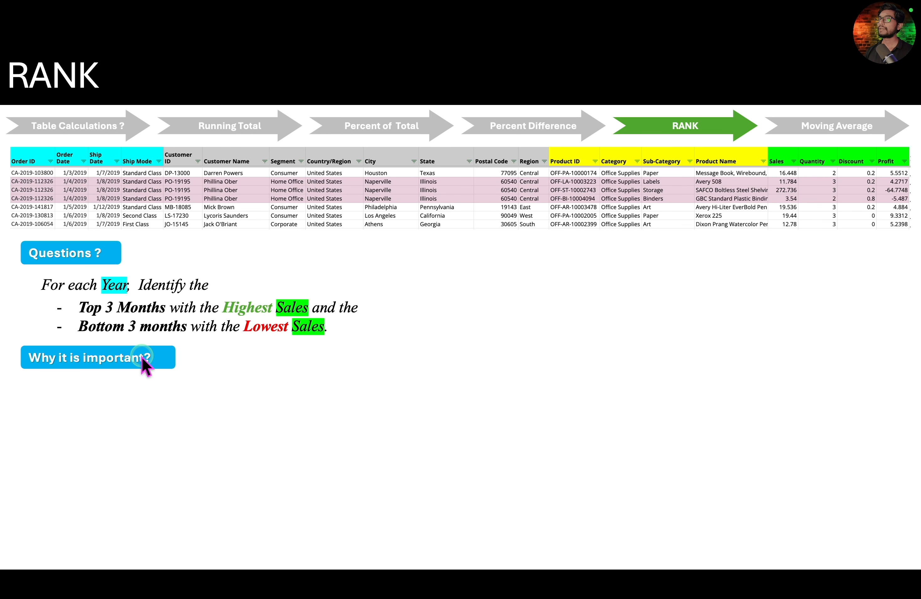
key(Right)
key(Right)
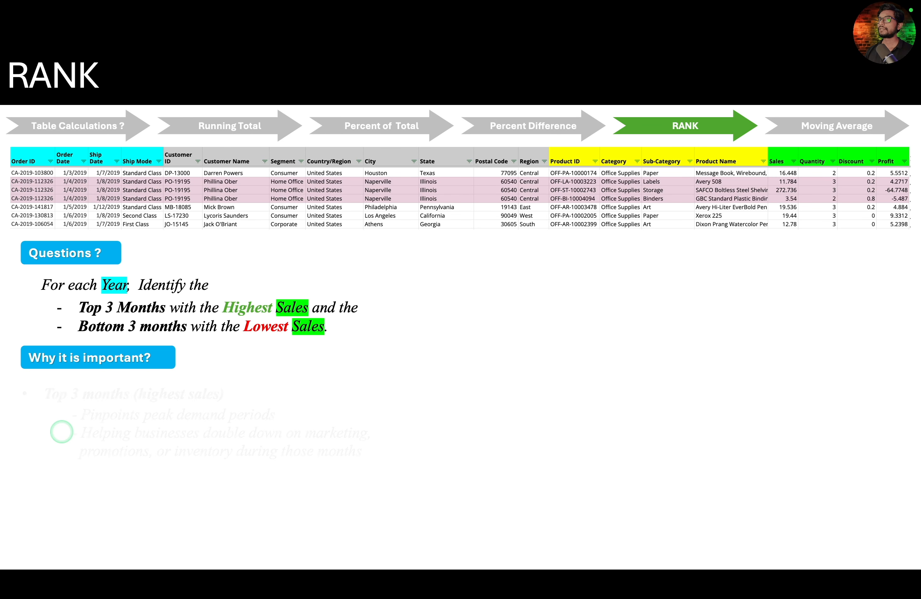
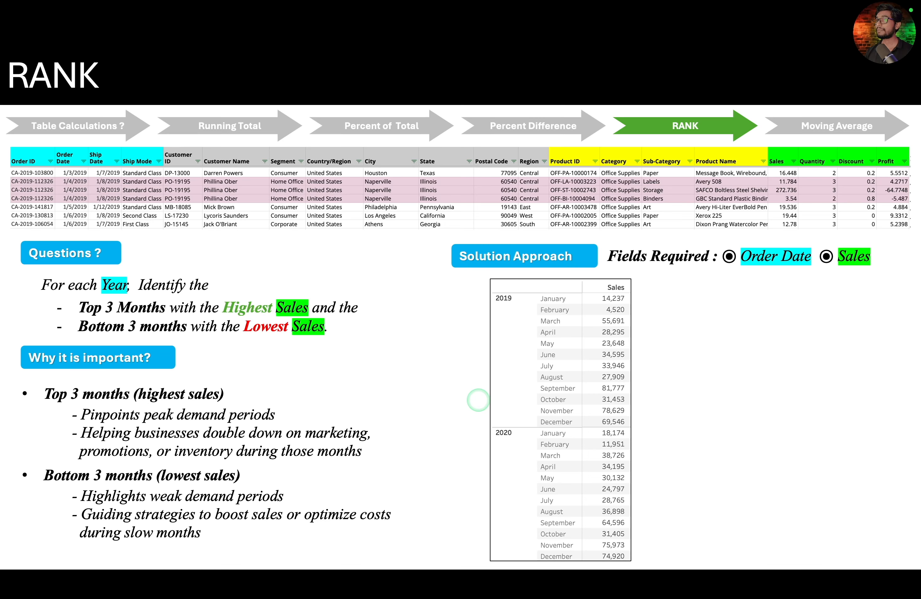
click(478, 400)
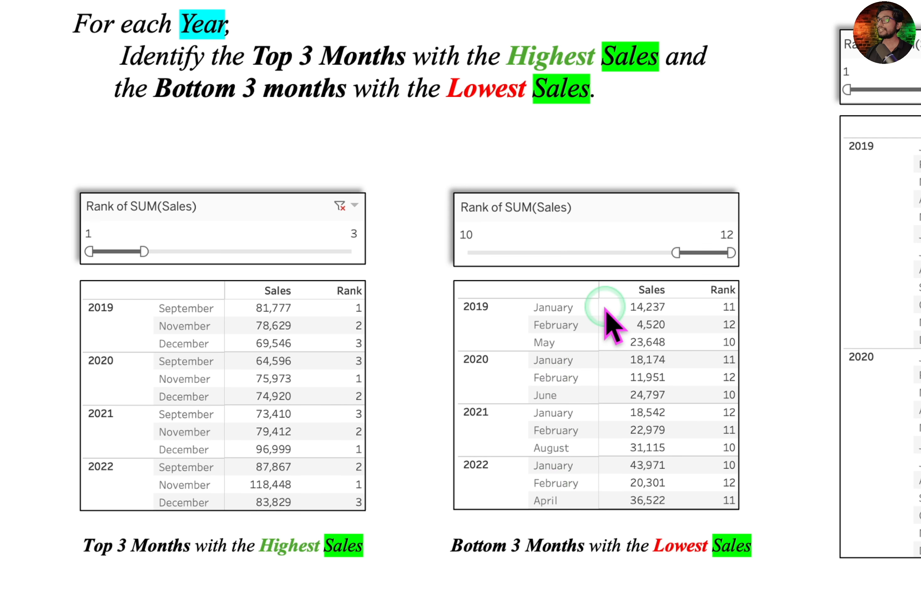
drag(658, 242, 749, 269)
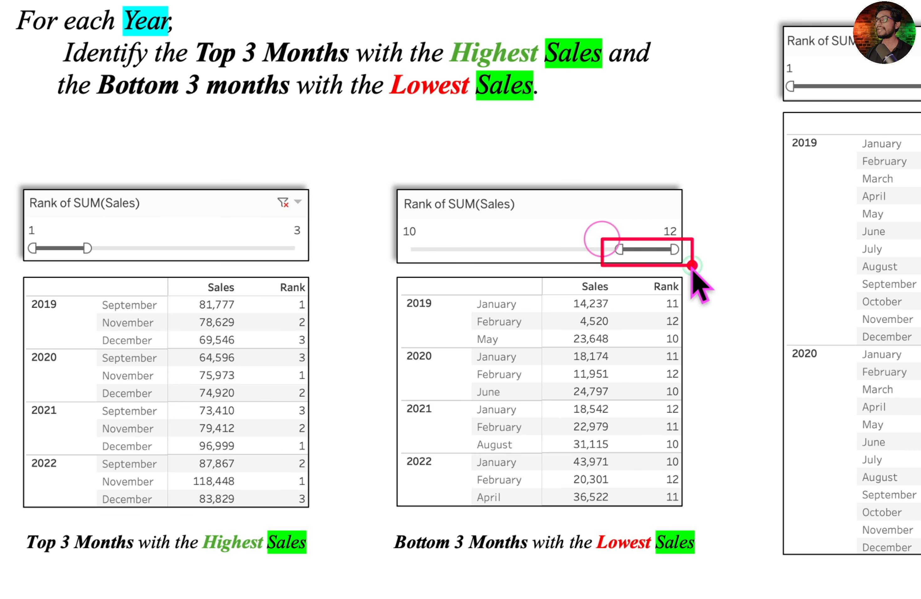
drag(395, 219, 427, 244)
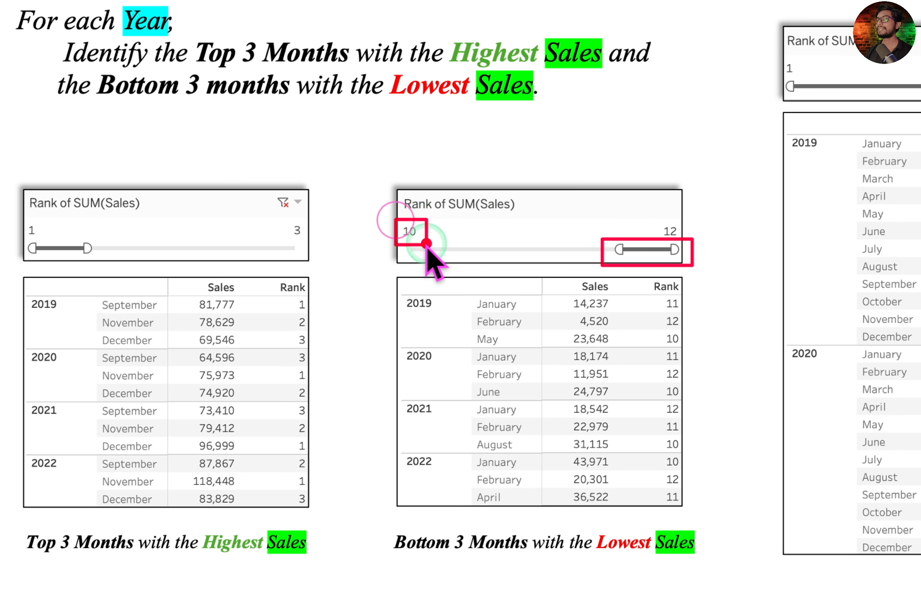
drag(650, 218, 696, 239)
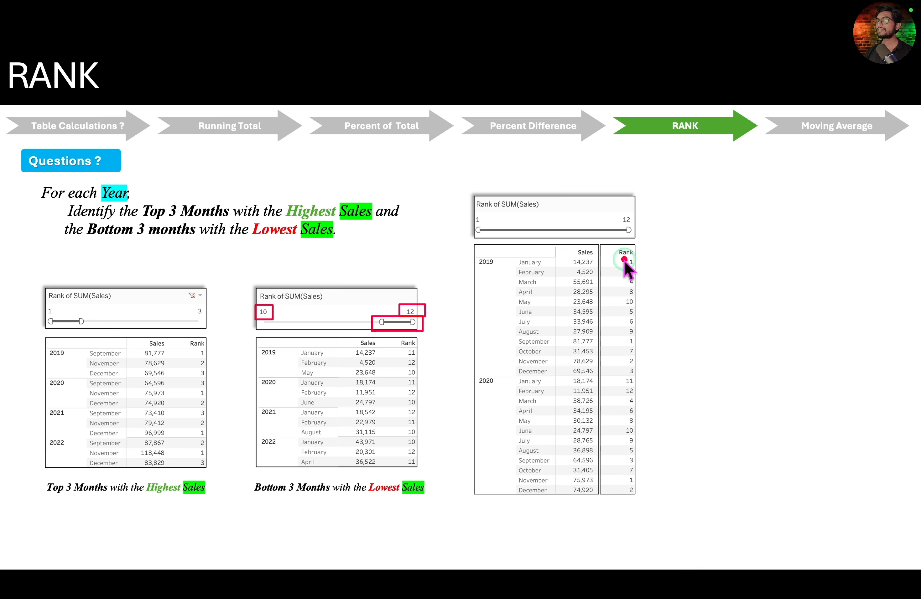
mouse_move(600, 241)
mouse_down()
mouse_move(659, 533)
mouse_move(643, 527)
mouse_move(646, 512)
mouse_up()
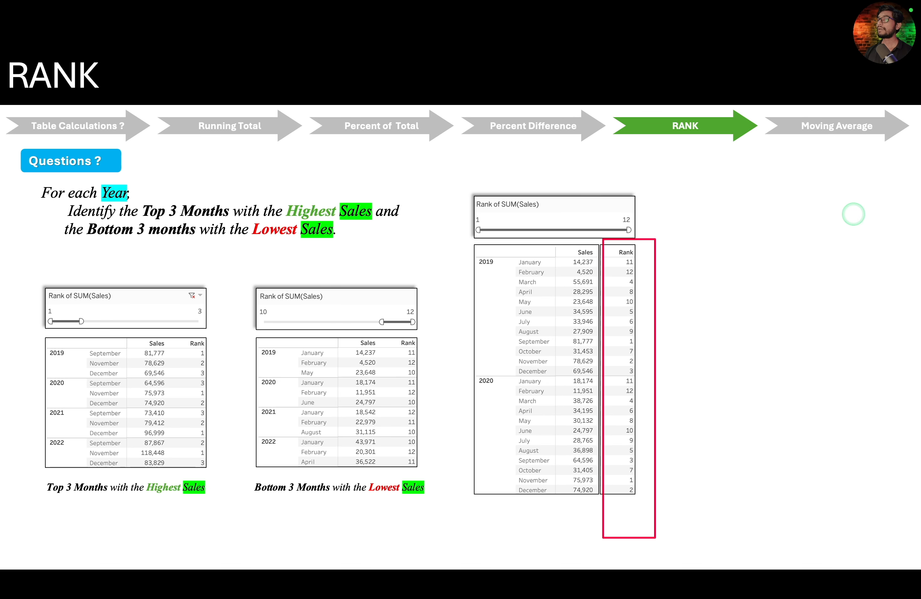
key(Right)
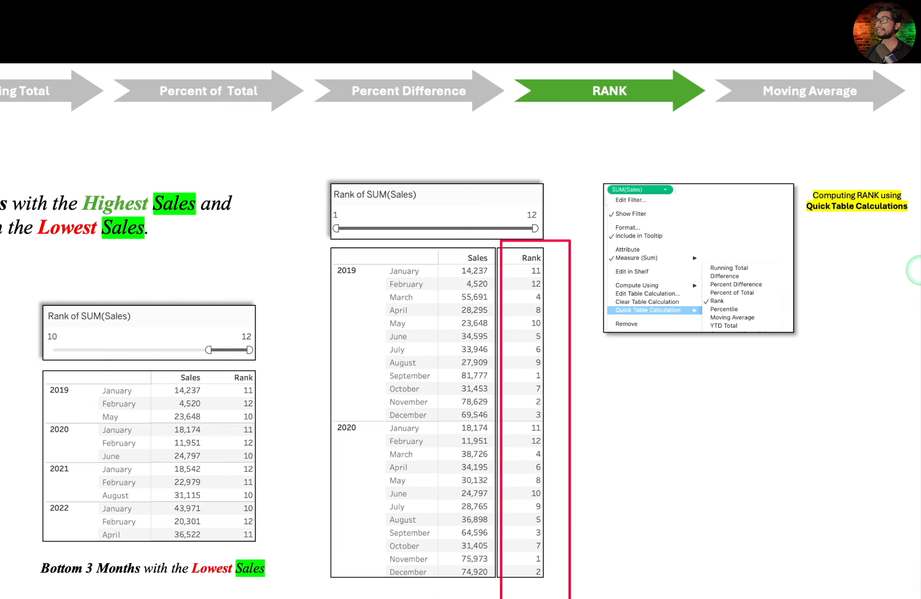
key(Right)
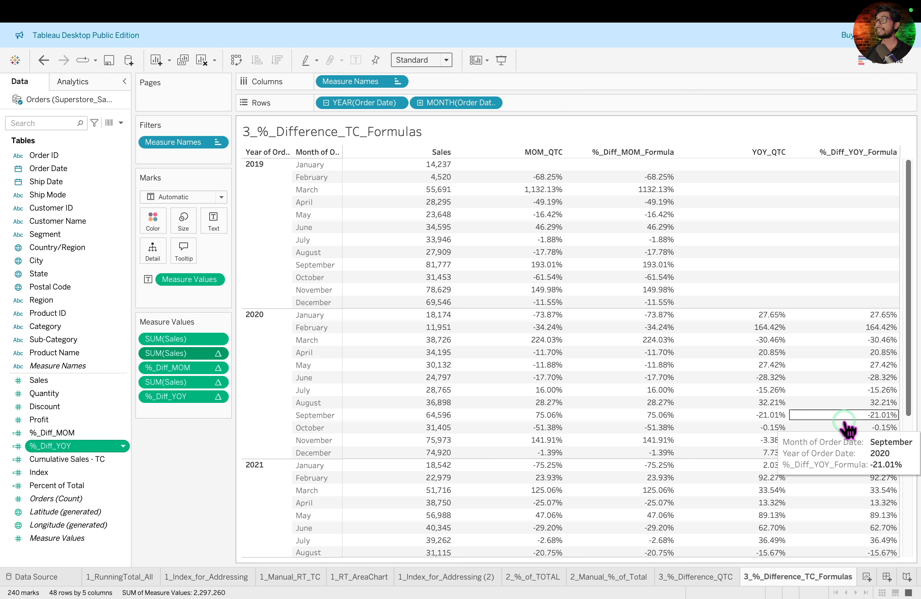
- Duplicate the 3_%_Difference_TC_Formulas worksheet and rename the copy 4_RANK_QTC
right_click(817, 579)
click(828, 474)
double_click(836, 576)
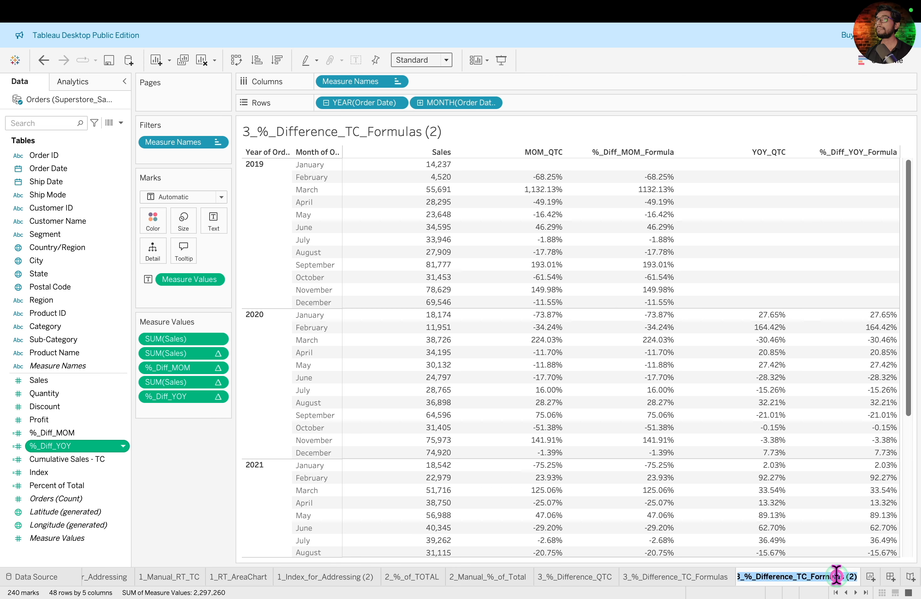
key(BackSpace)
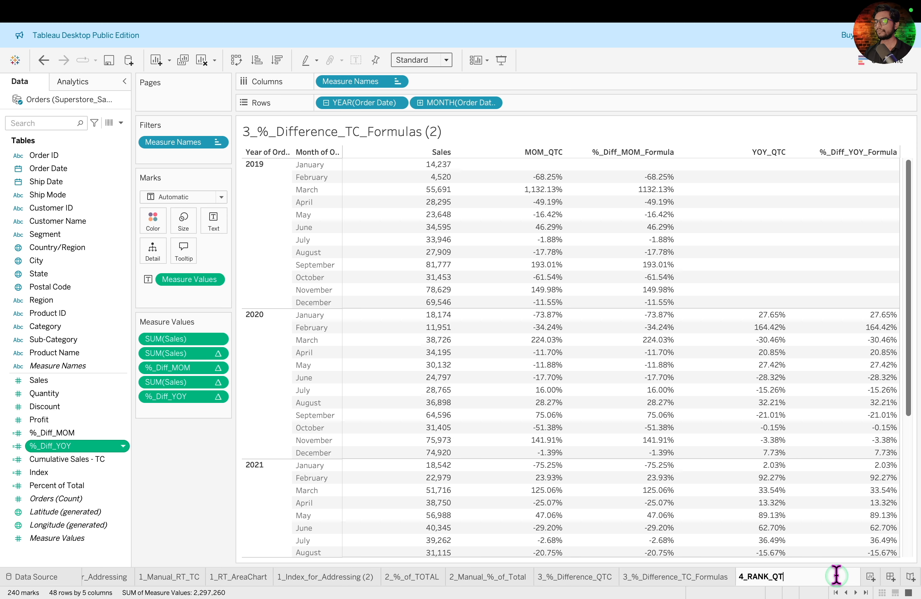
key(Return)
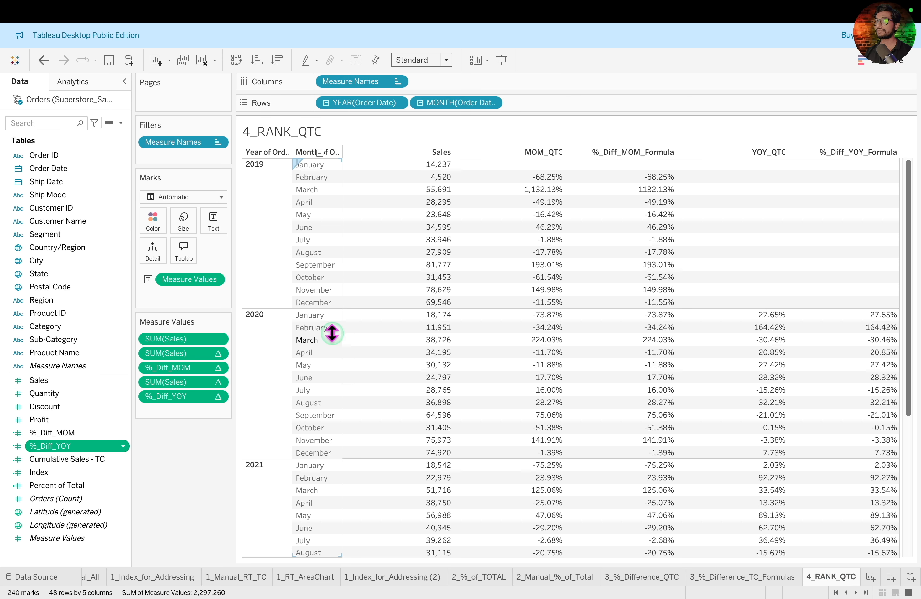
- Remove all measures from the 4_RANK_QTC view, keeping only the year and month of Order Date in the rows
click(305, 128)
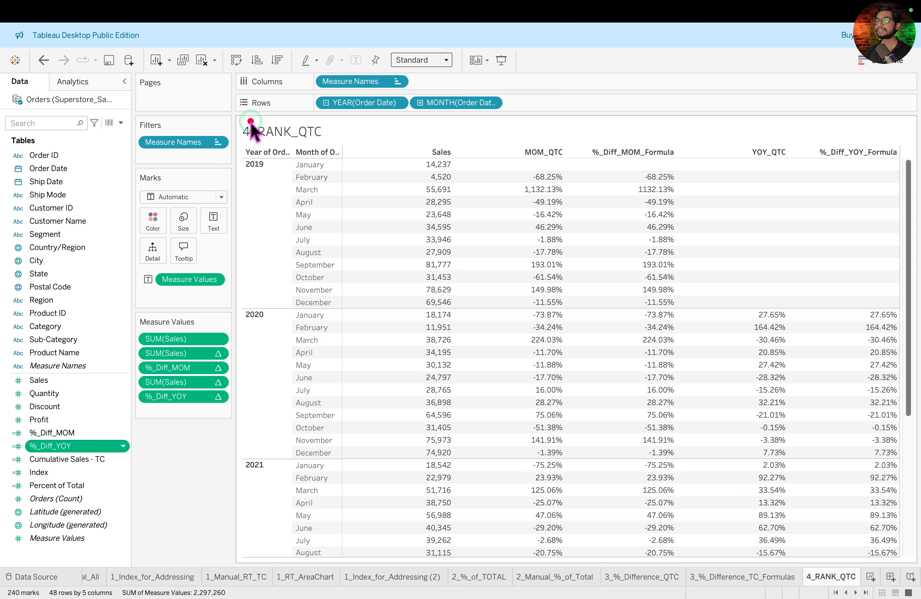
mouse_move(248, 122)
mouse_down()
mouse_move(401, 346)
mouse_move(486, 533)
mouse_up()
drag(547, 160, 891, 447)
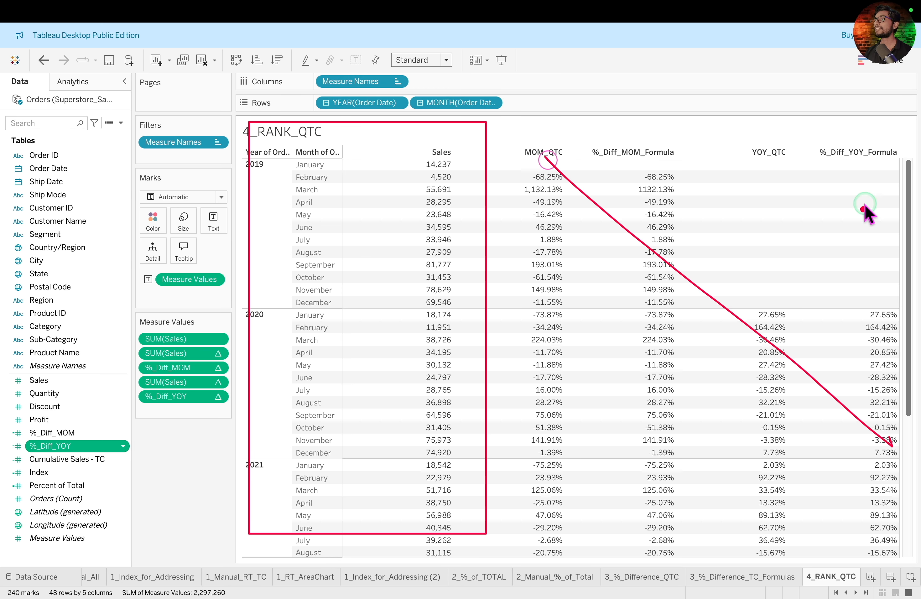
drag(888, 151, 552, 428)
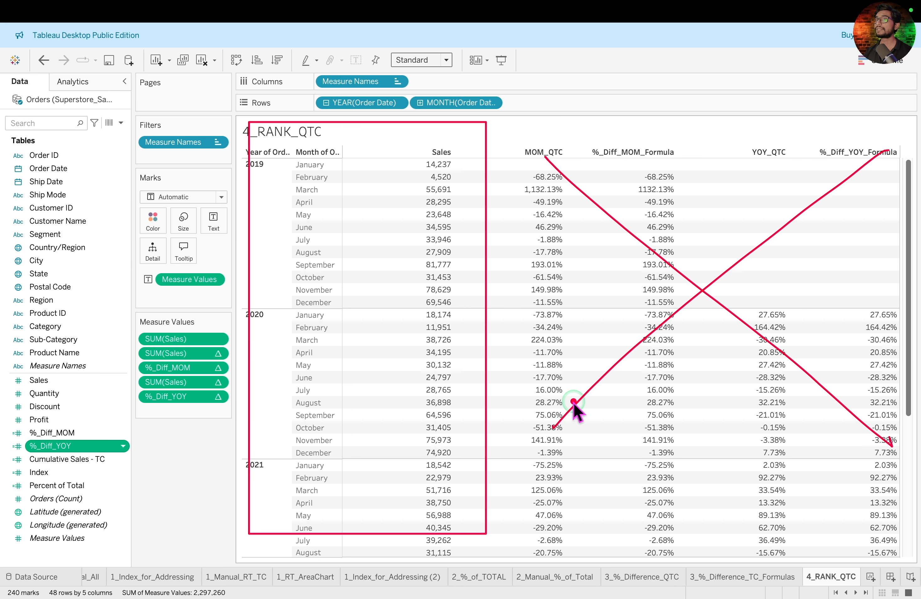
drag(184, 339, 191, 434)
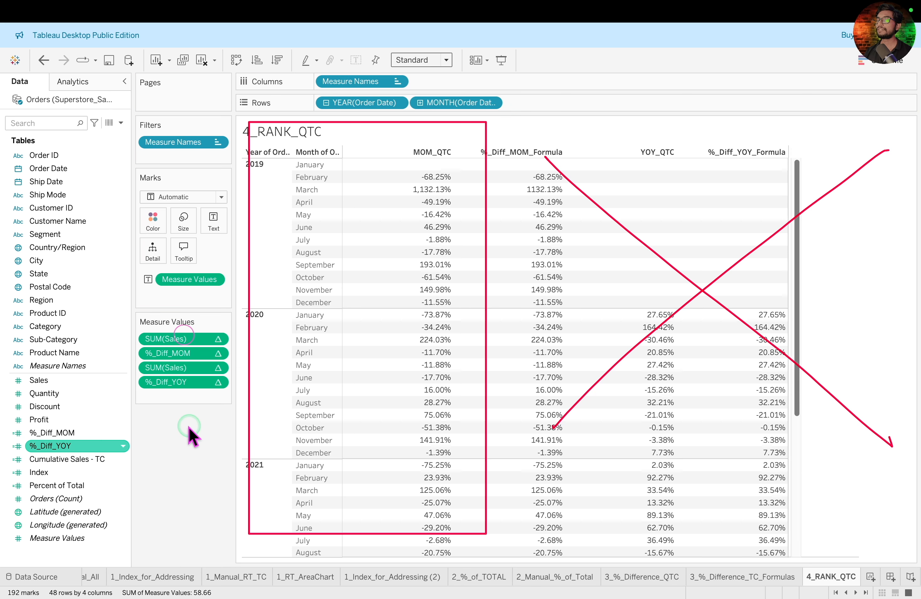
drag(184, 340, 181, 457)
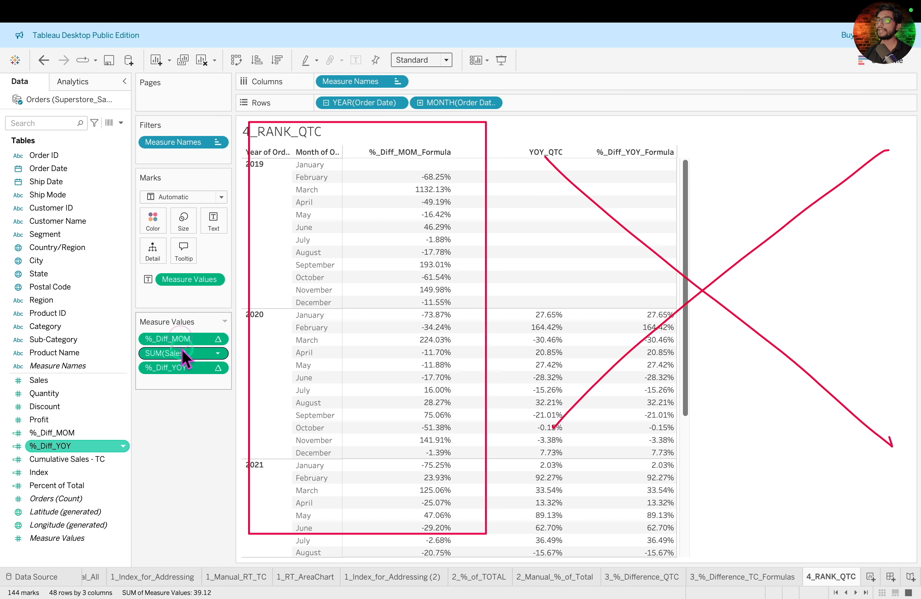
drag(182, 349, 180, 412)
drag(184, 279, 180, 369)
- Place Sales as the value for each month and apply the Rank quick table calculation to it
click(92, 383)
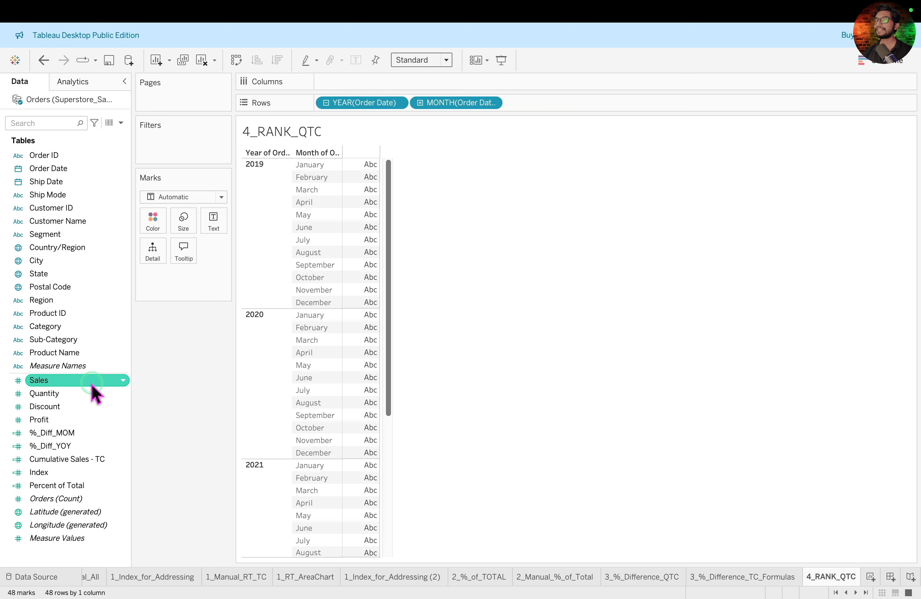
drag(85, 397, 364, 299)
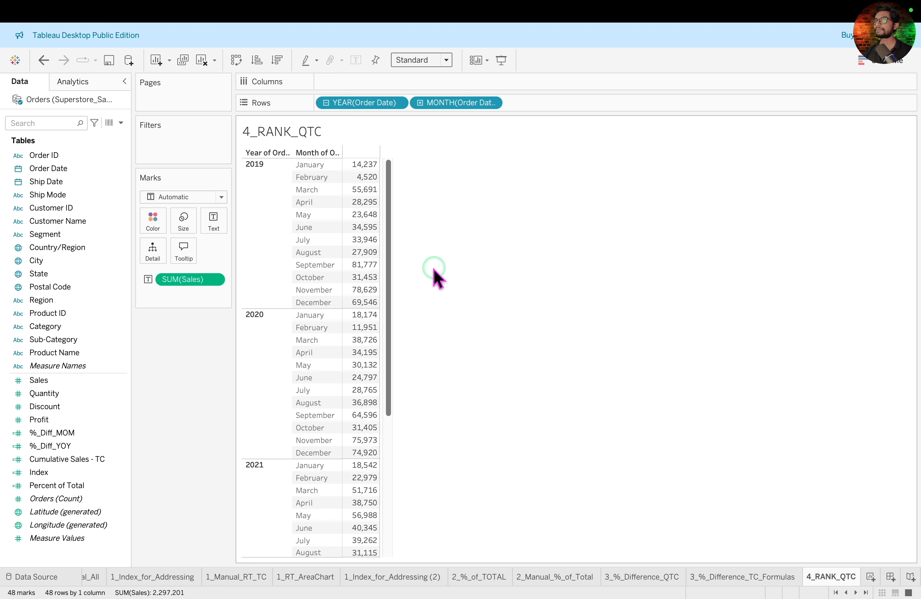
mouse_move(240, 151)
mouse_down()
mouse_move(288, 180)
mouse_move(423, 309)
mouse_up()
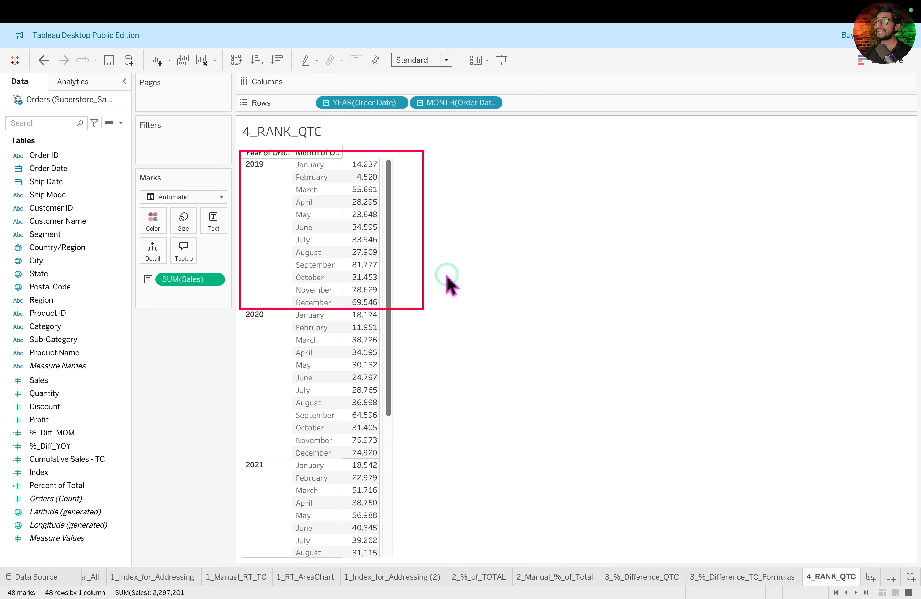
click(207, 282)
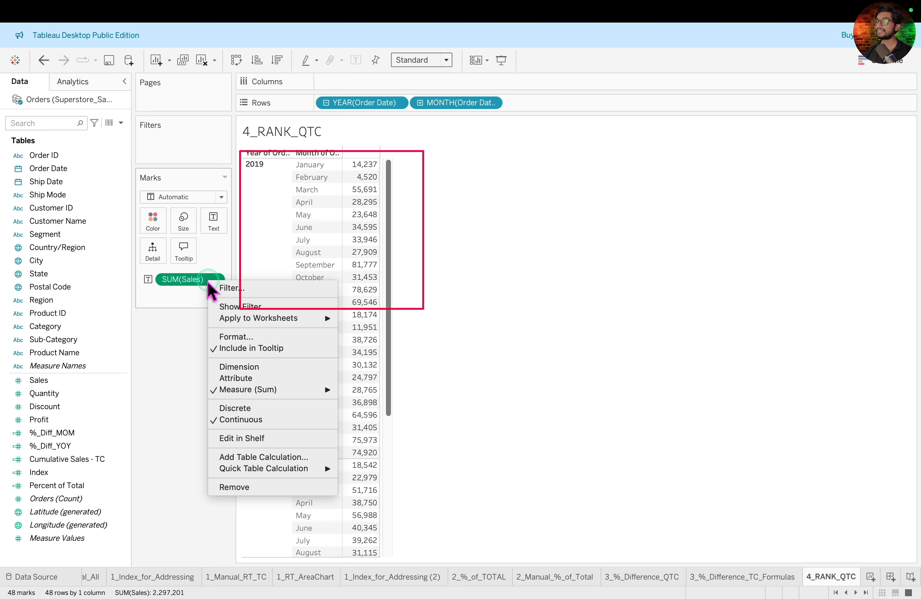
mouse_move(301, 479)
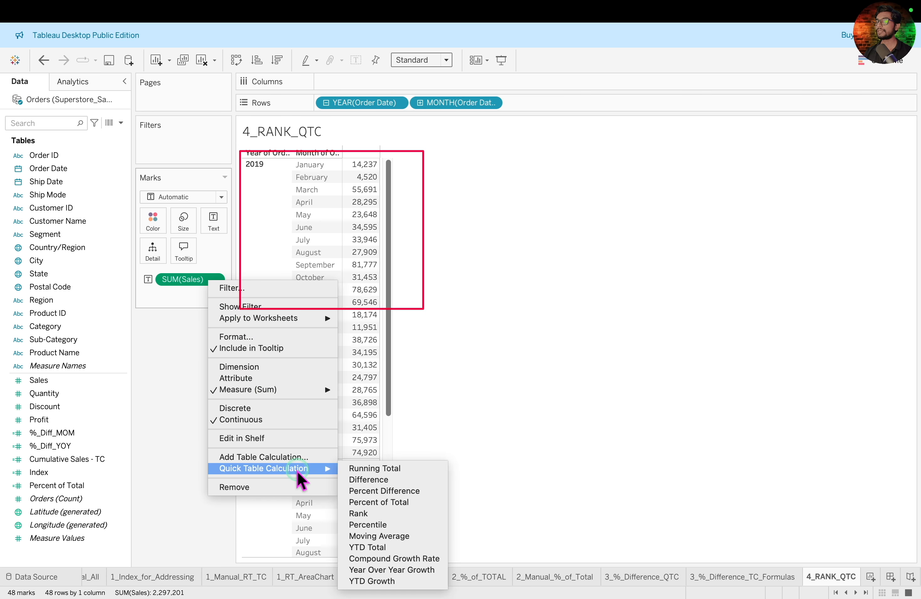
click(410, 516)
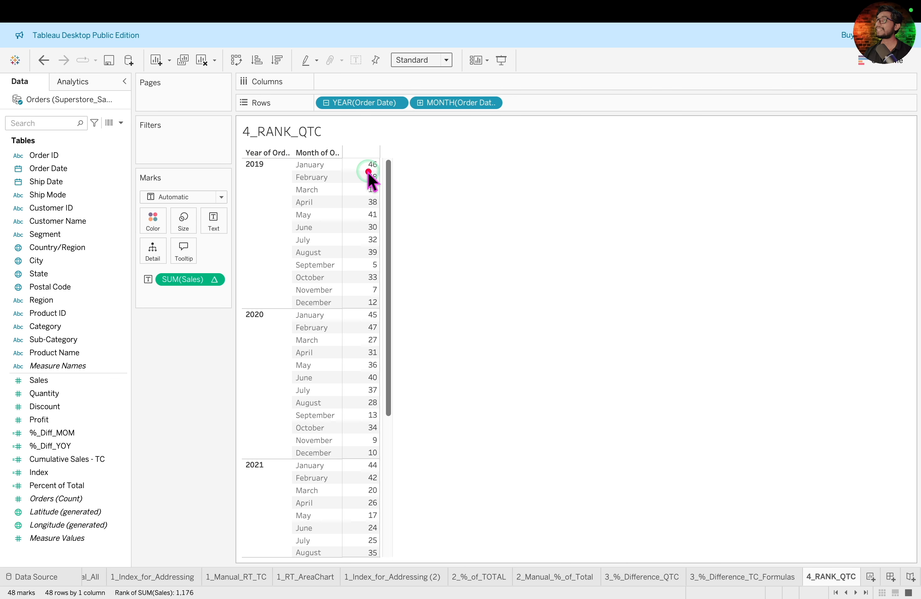
- Examine how the sales ranks run across the whole table from 2019 to 2022 instead of within each year
mouse_move(342, 142)
mouse_down()
mouse_move(382, 337)
mouse_move(417, 597)
mouse_move(391, 581)
mouse_up()
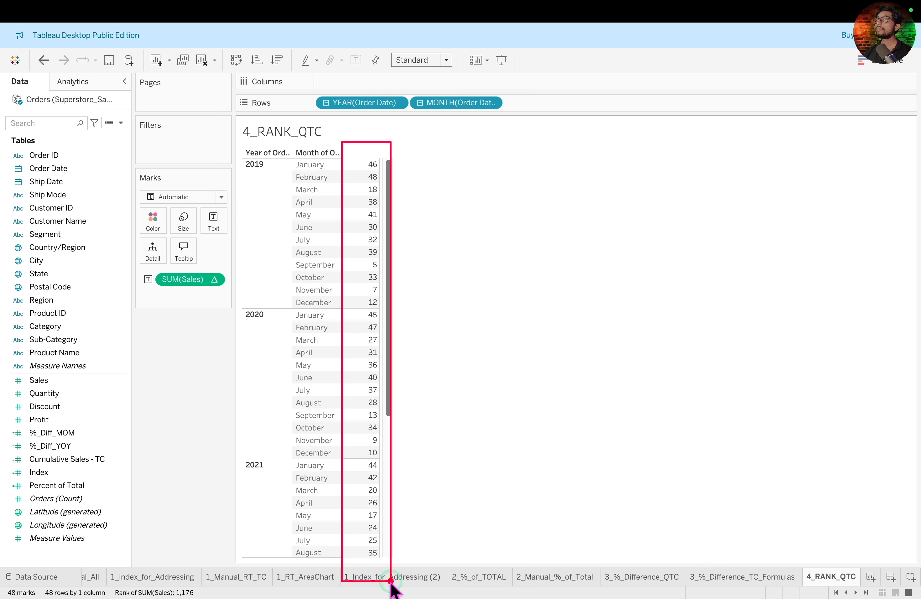
scroll(367, 348, down, 5)
scroll(367, 350, down, 1)
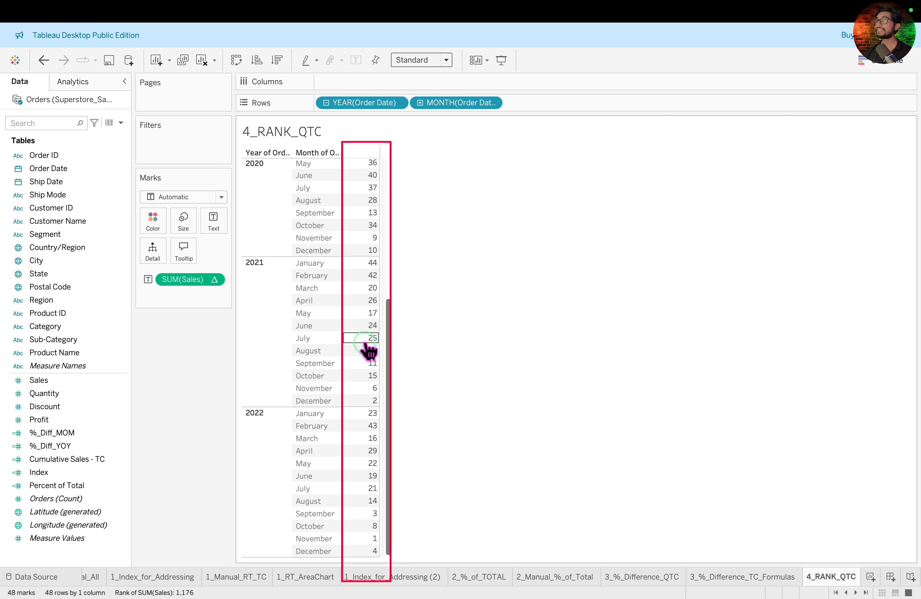
mouse_move(361, 329)
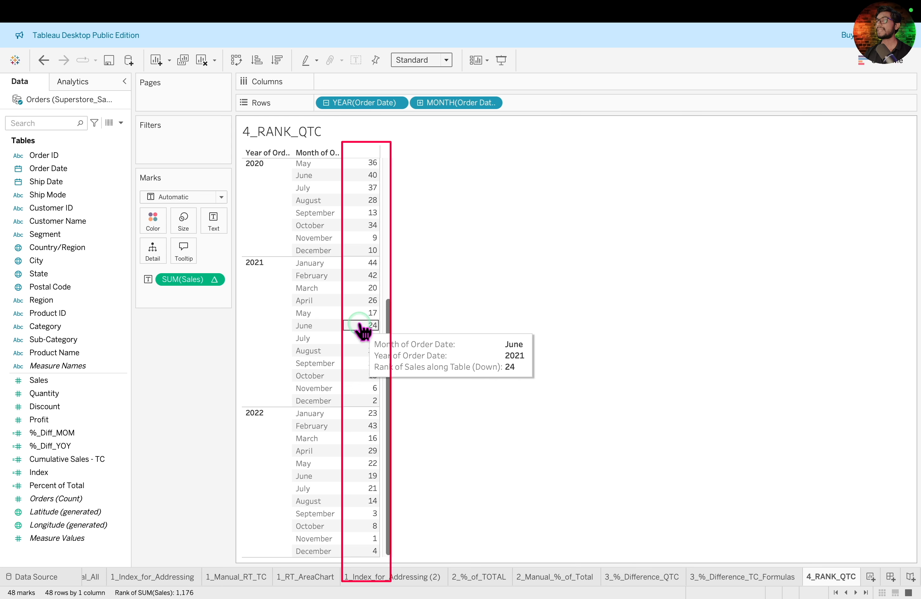
scroll(366, 330, up, 5)
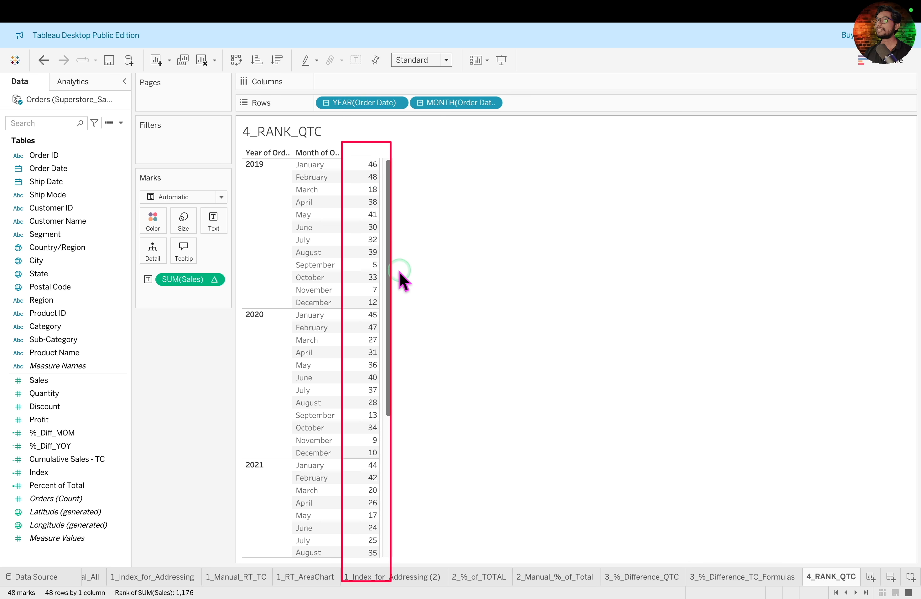
mouse_move(371, 266)
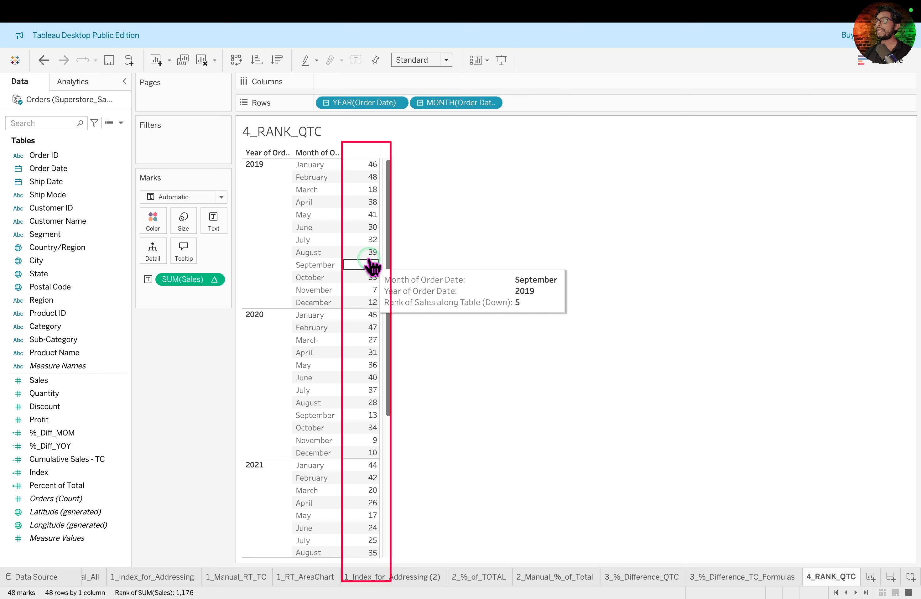
mouse_move(374, 305)
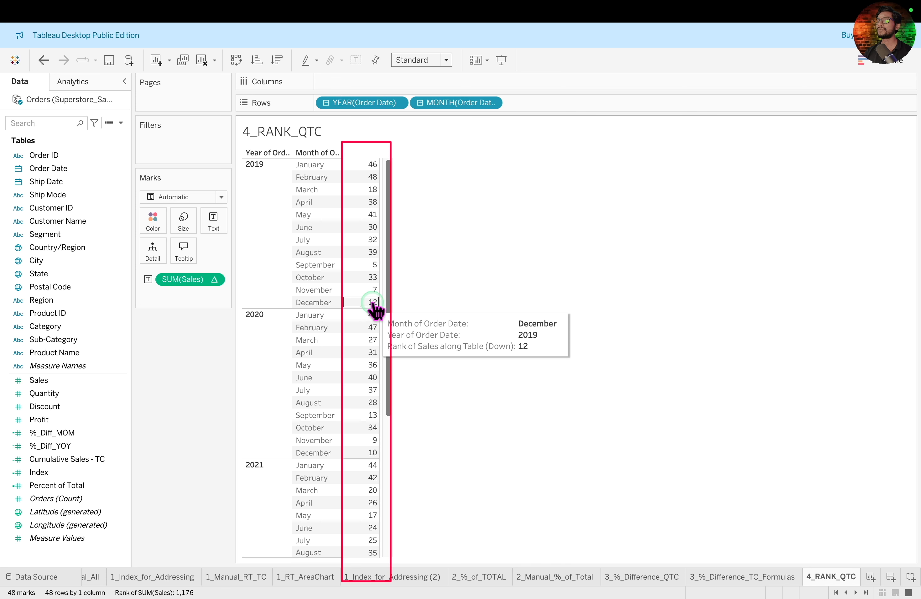
- Compute the sales rank using Pane (down) so the months are ranked within each year
click(214, 279)
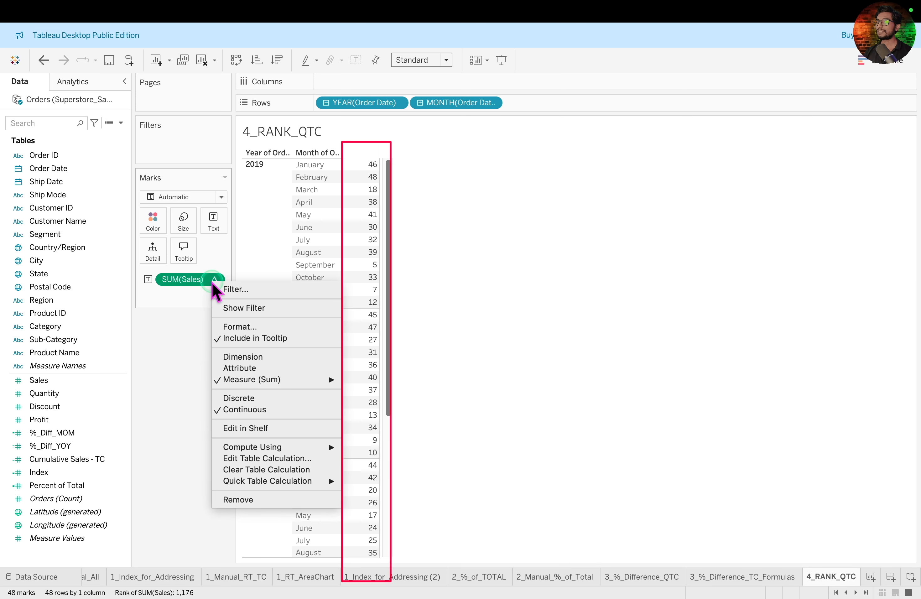
click(288, 447)
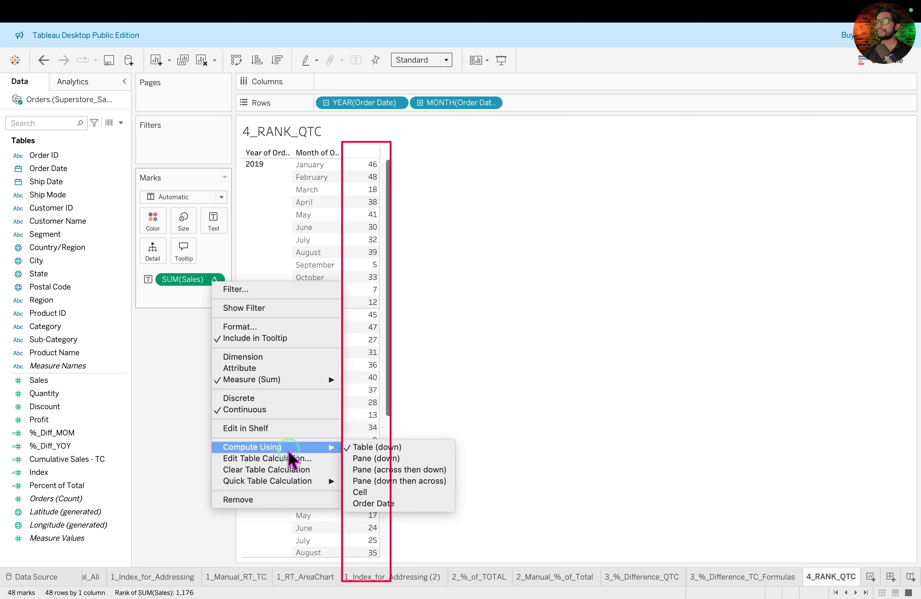
click(424, 459)
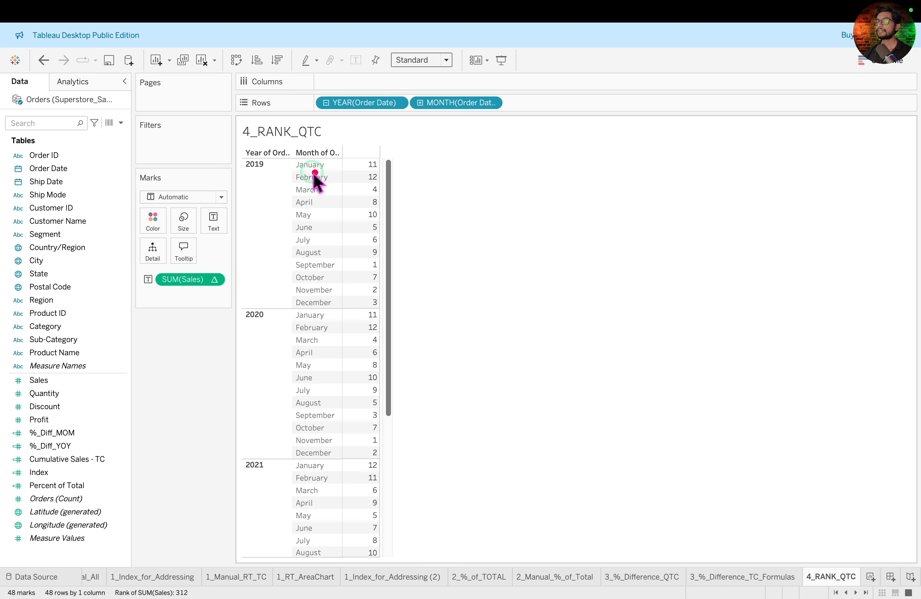
drag(283, 156, 394, 306)
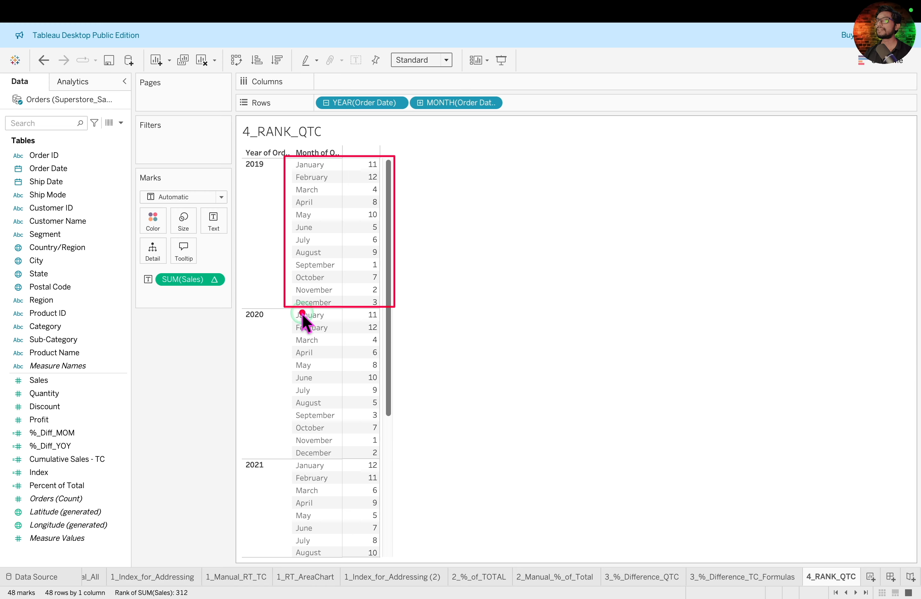
drag(275, 311, 402, 458)
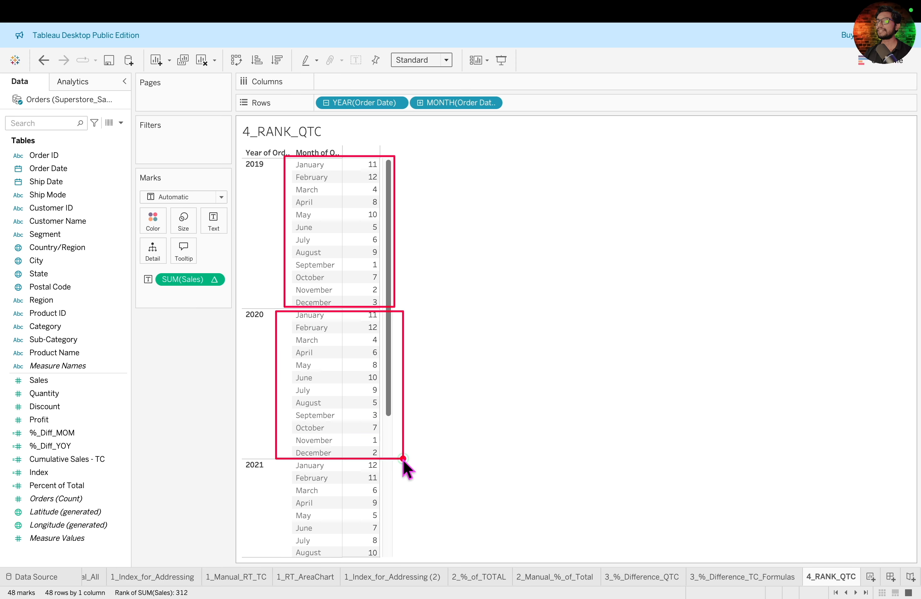
- Add plain Sales to the table as a second measure and place it before the rank column
click(61, 380)
drag(61, 383, 368, 342)
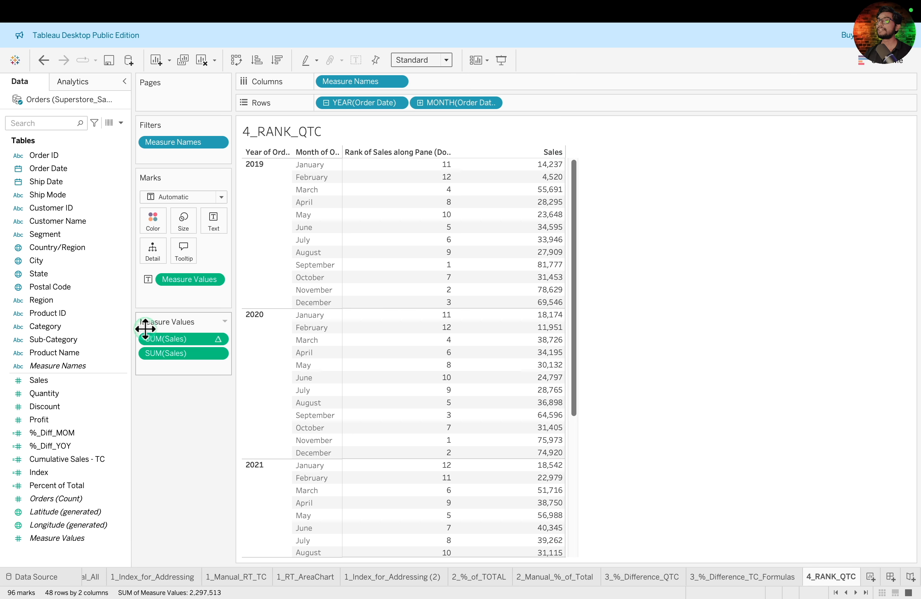
drag(182, 342, 193, 371)
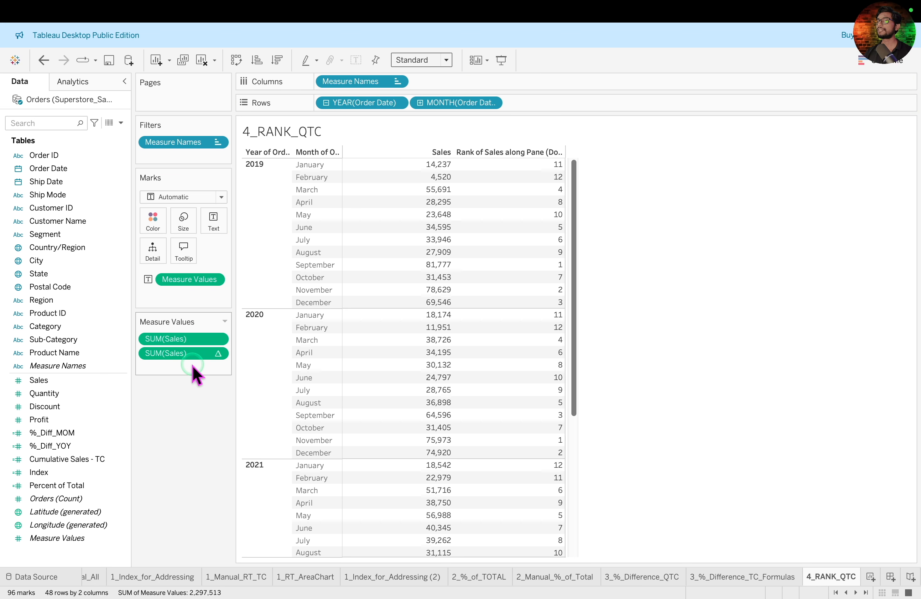
click(638, 295)
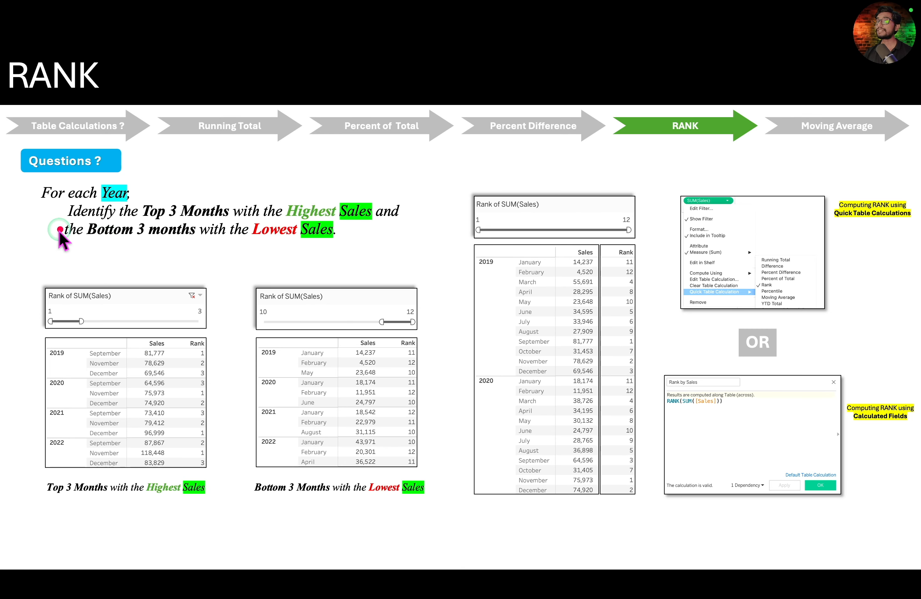
mouse_move(22, 251)
mouse_down()
mouse_move(324, 433)
mouse_move(459, 499)
mouse_move(460, 512)
mouse_move(451, 515)
mouse_up()
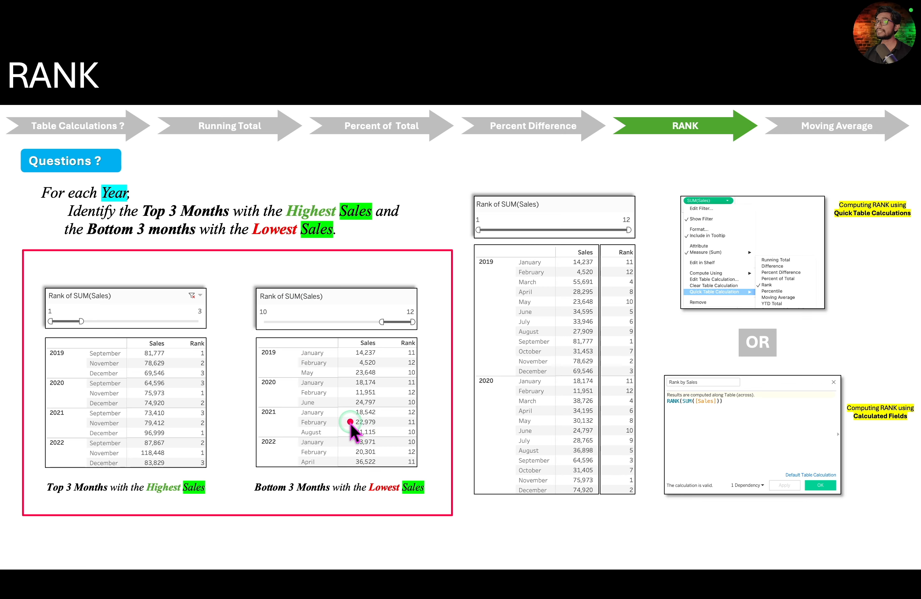
mouse_move(38, 276)
mouse_down()
mouse_move(84, 313)
mouse_move(213, 352)
mouse_move(222, 333)
mouse_up()
drag(247, 276, 426, 336)
key(Escape)
key(ctrl+Right)
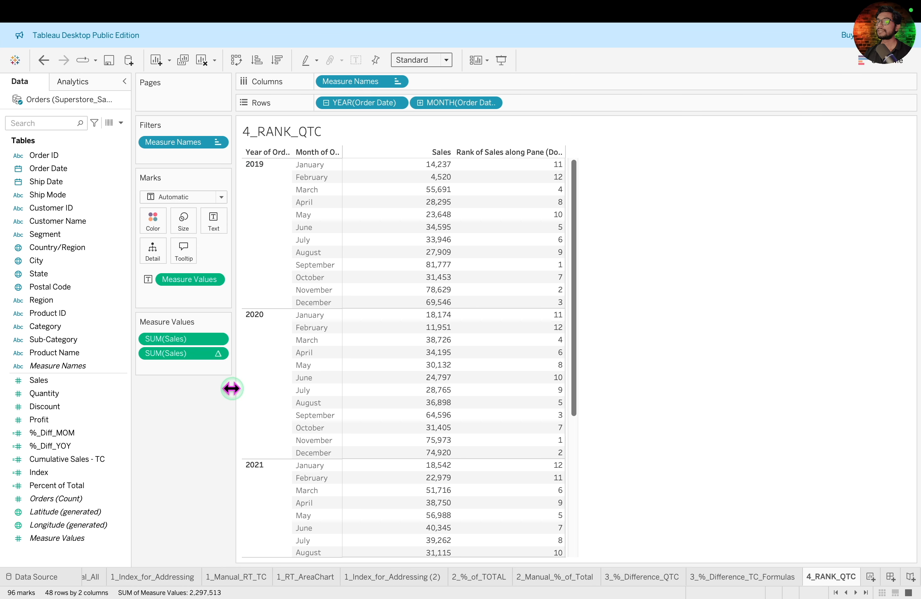
- Show a filter for the sales rank measure and limit its range to ranks 1 to 3
click(205, 352)
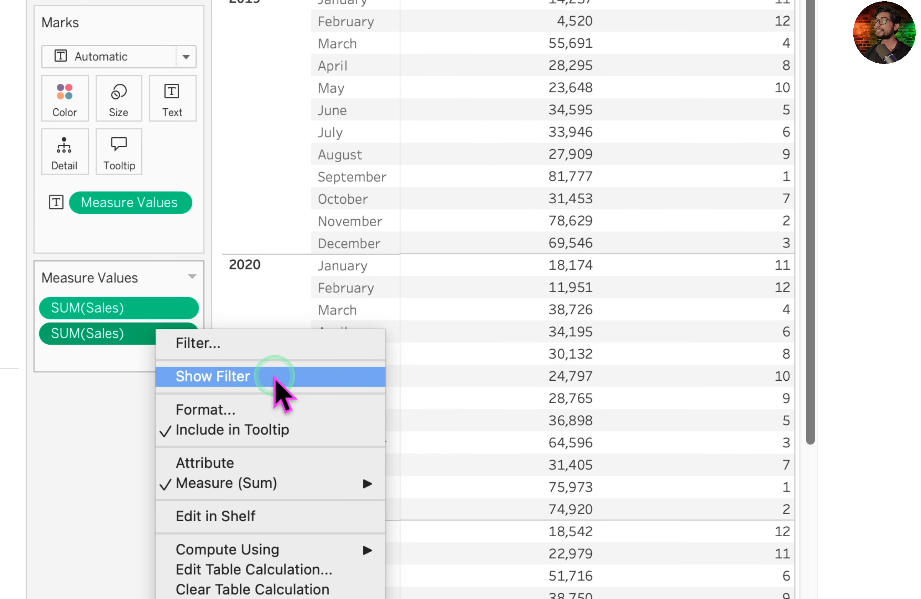
click(275, 376)
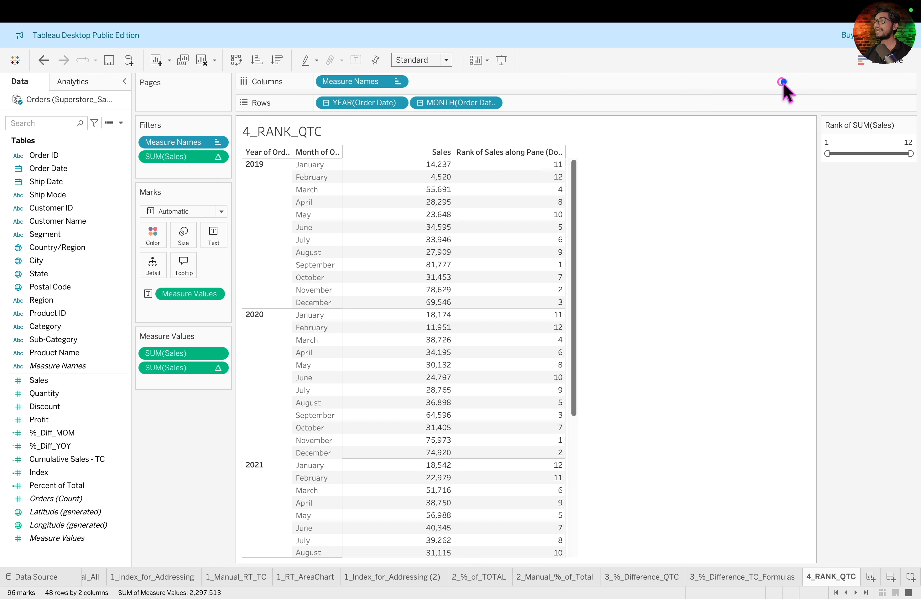
drag(783, 82, 914, 182)
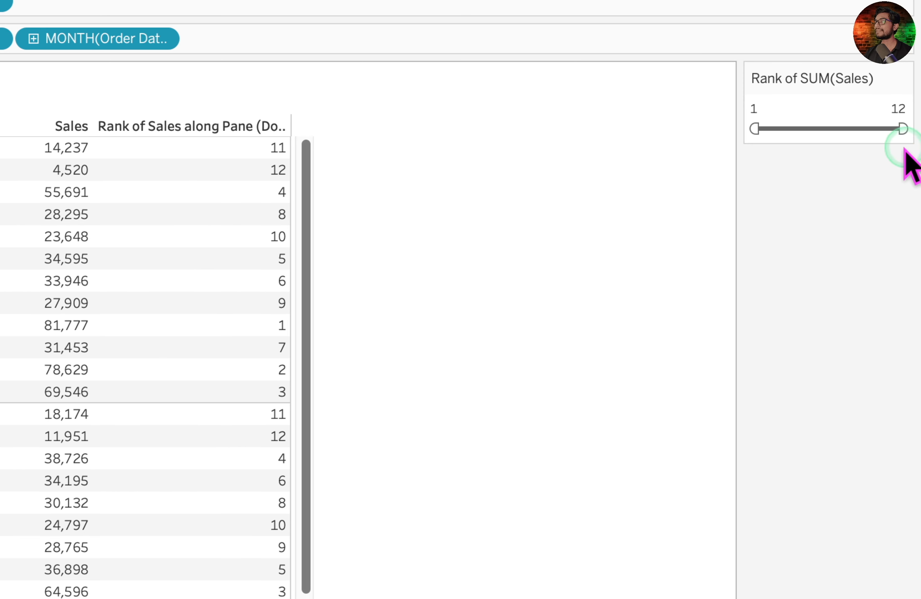
drag(900, 129, 797, 149)
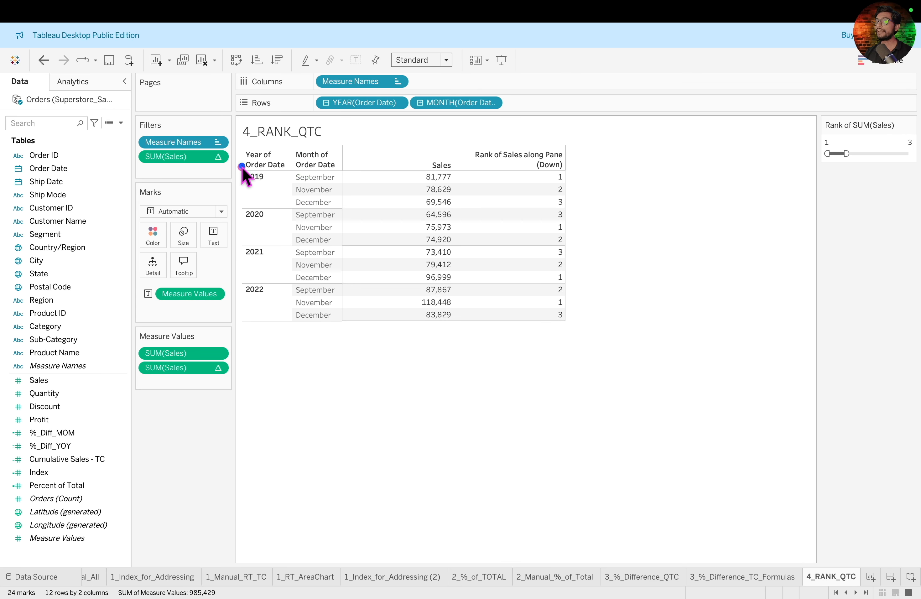
drag(241, 167, 340, 207)
mouse_move(240, 215)
mouse_down()
mouse_move(308, 240)
mouse_move(322, 260)
mouse_up()
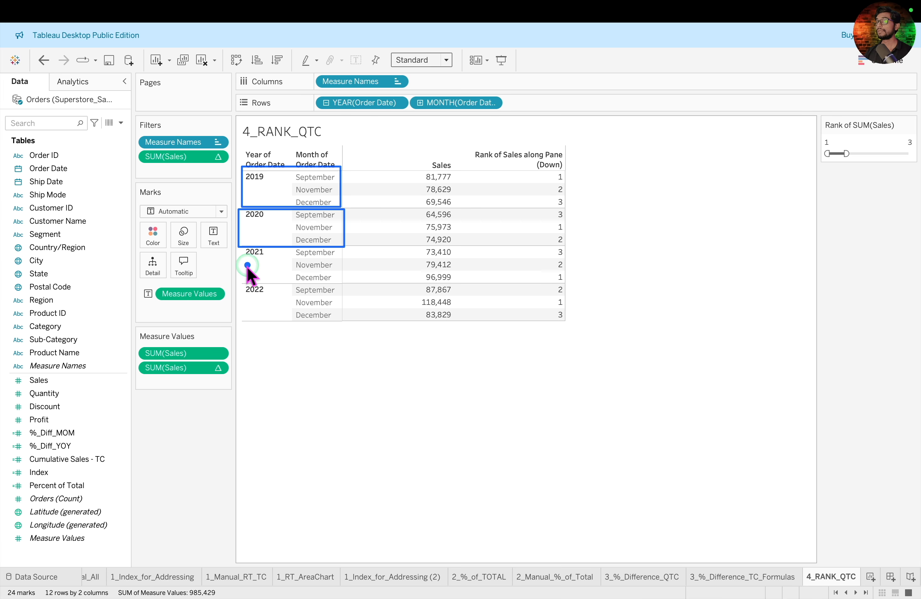
- Shift the sales rank filter's range to ranks 10 to 12 and examine the lowest-ranked months of each year
drag(237, 247, 343, 282)
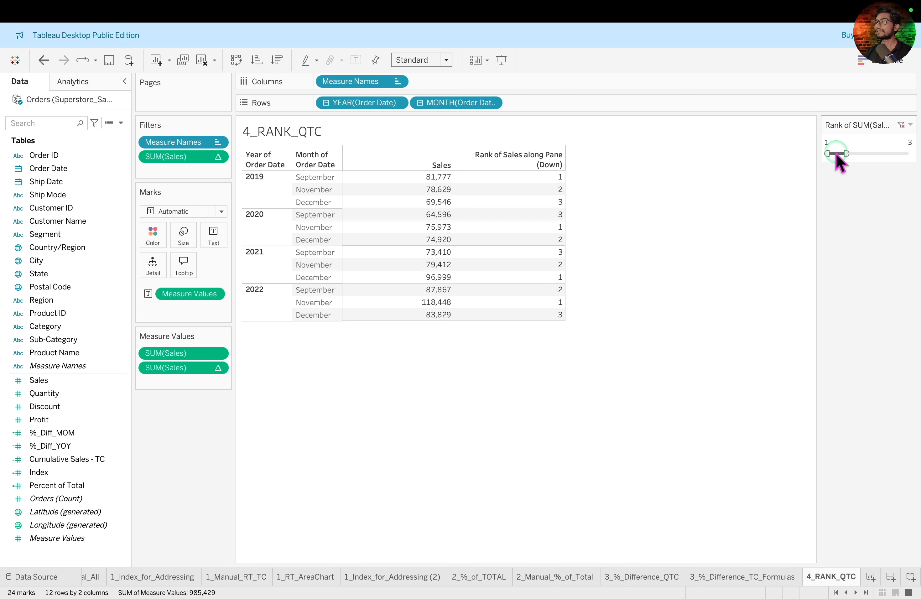
drag(835, 153, 913, 155)
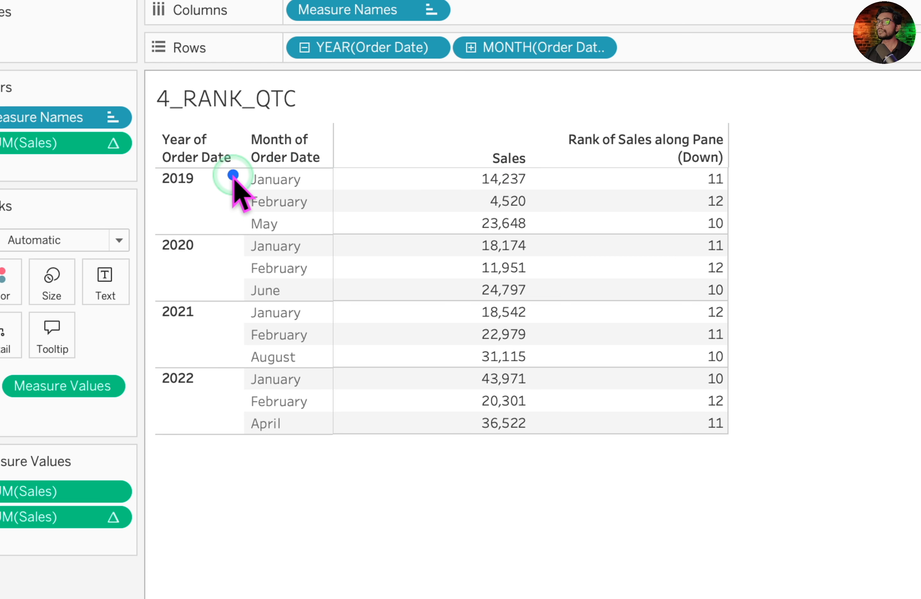
drag(233, 169, 329, 211)
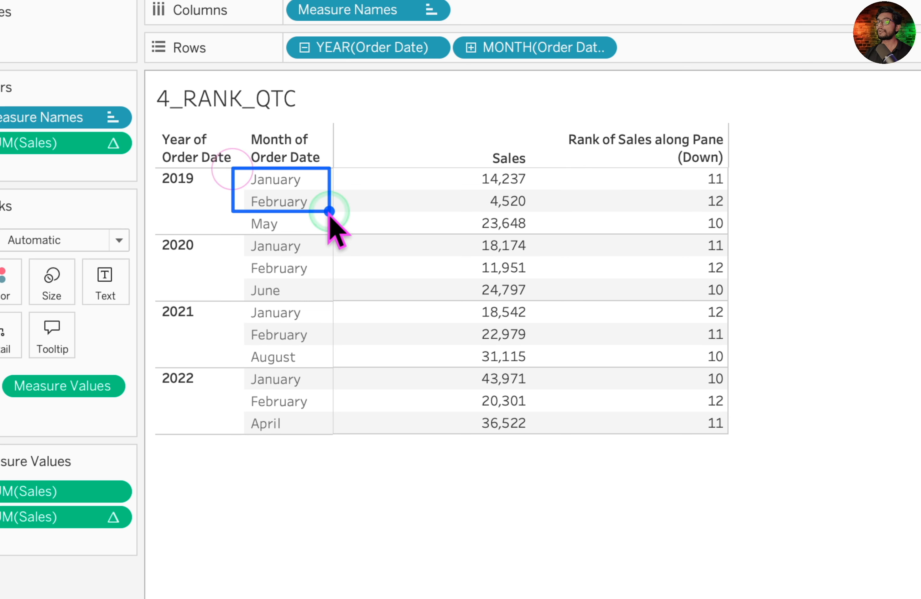
drag(227, 237, 334, 277)
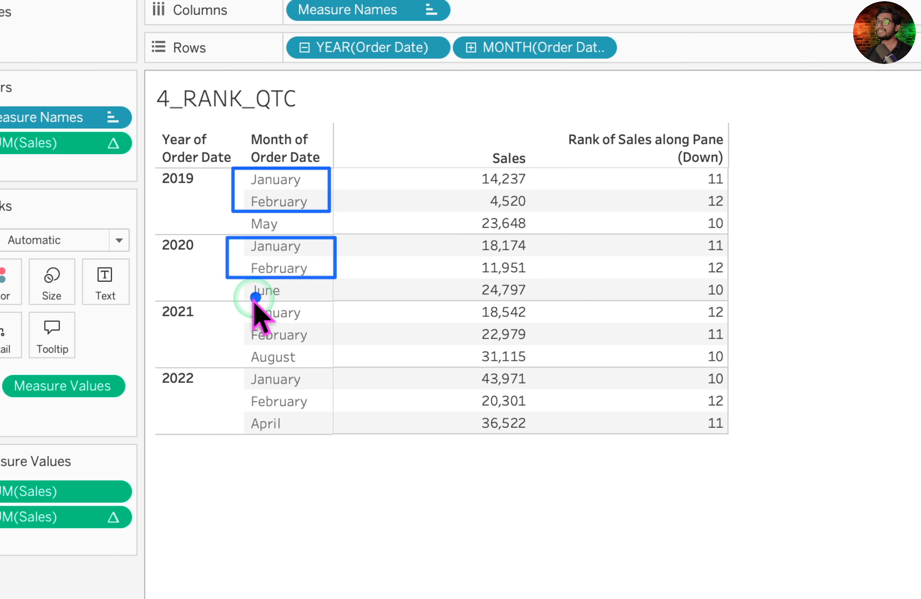
mouse_move(224, 304)
mouse_down()
mouse_move(253, 307)
mouse_move(334, 345)
mouse_up()
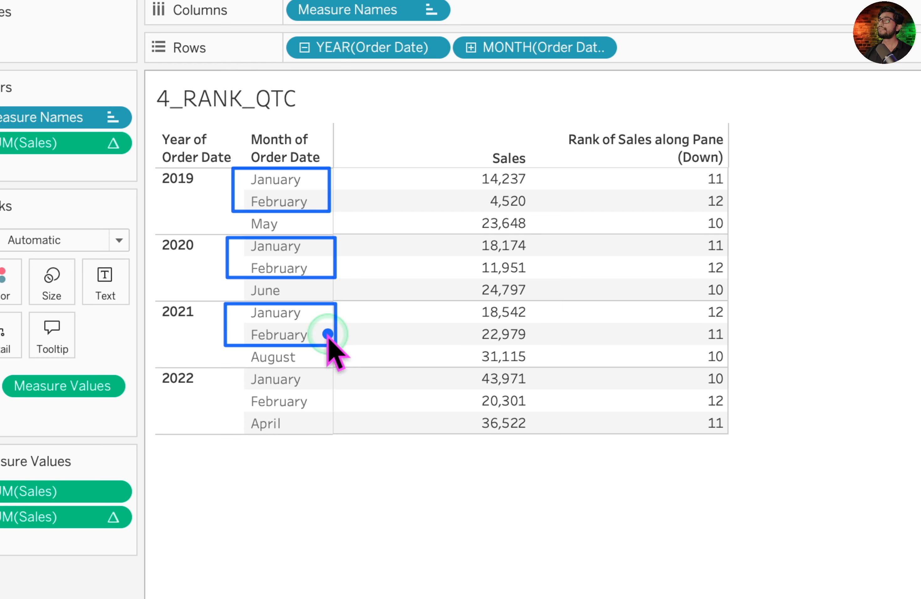
drag(215, 370, 338, 415)
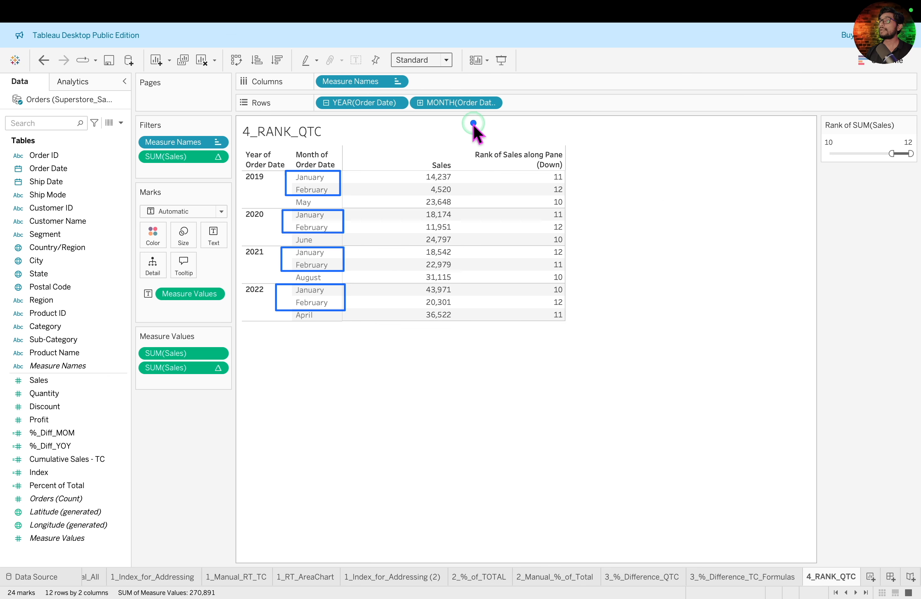
mouse_move(467, 129)
mouse_down()
mouse_move(559, 325)
mouse_move(584, 344)
mouse_up()
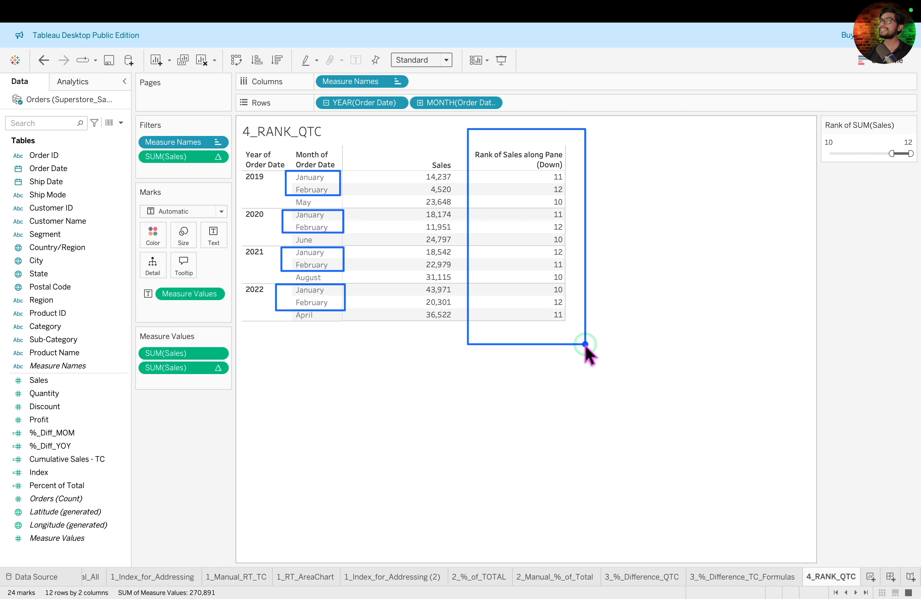
key(Escape)
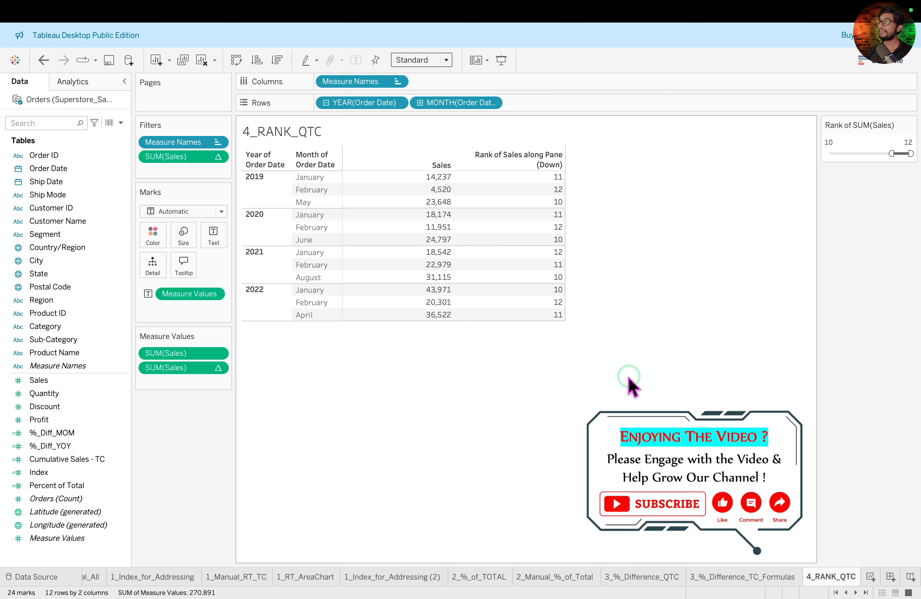
- Duplicate the 4_RANK_QTC worksheet and rename the copy as 4_RANK_FORMULA
right_click(831, 583)
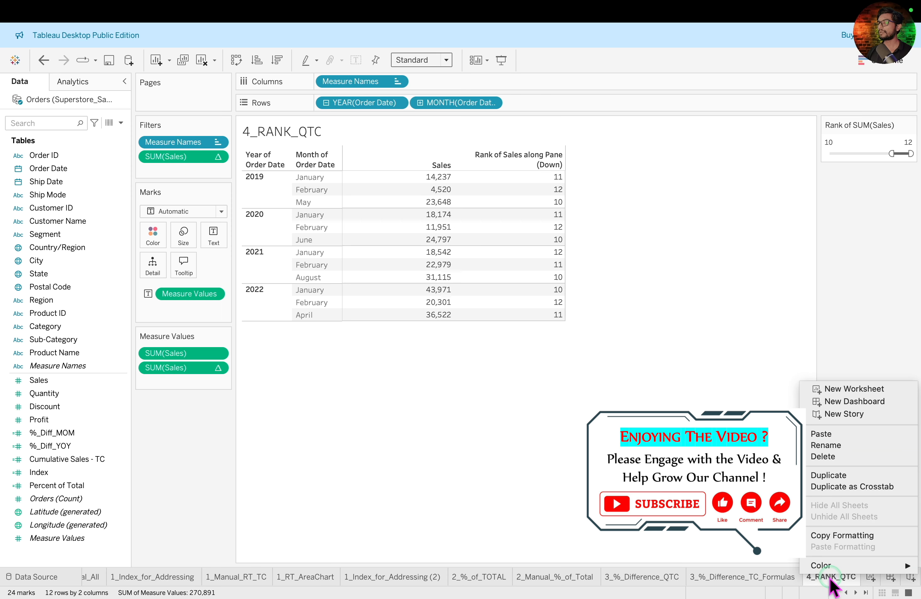
click(840, 479)
double_click(836, 576)
text(4_RANK_FORMULA)
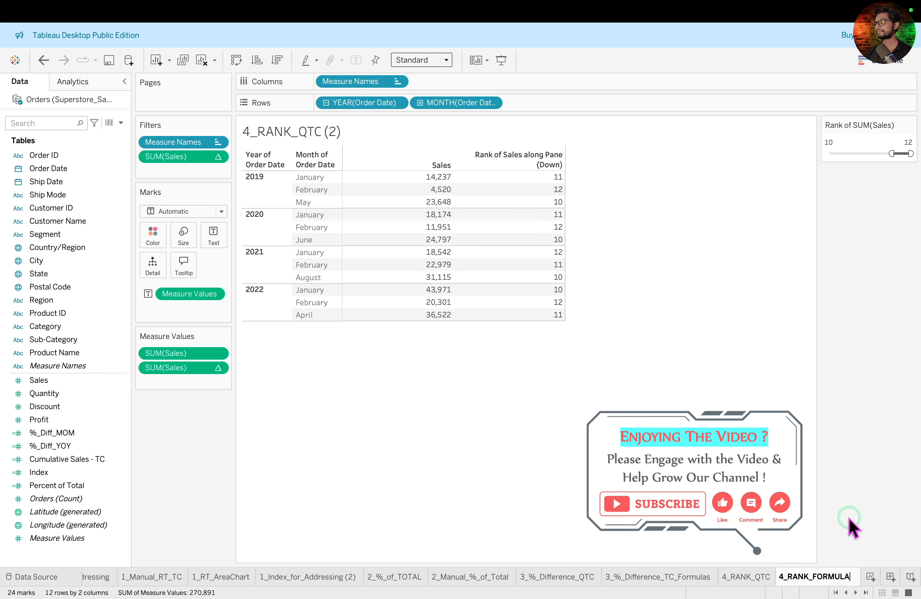
click(209, 408)
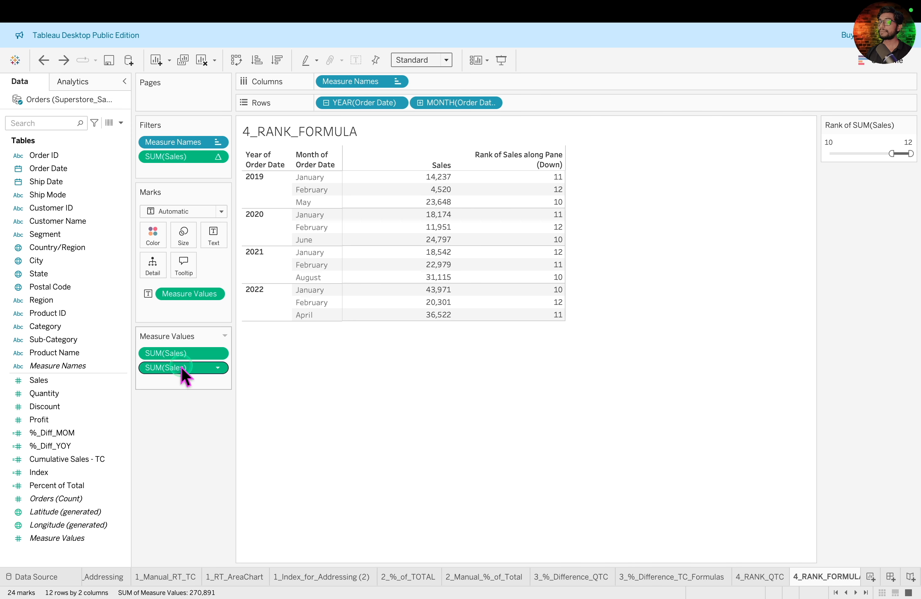
- Remove the quick table calculation rank measure and the sales rank filter from the duplicated sheet
drag(180, 368, 184, 422)
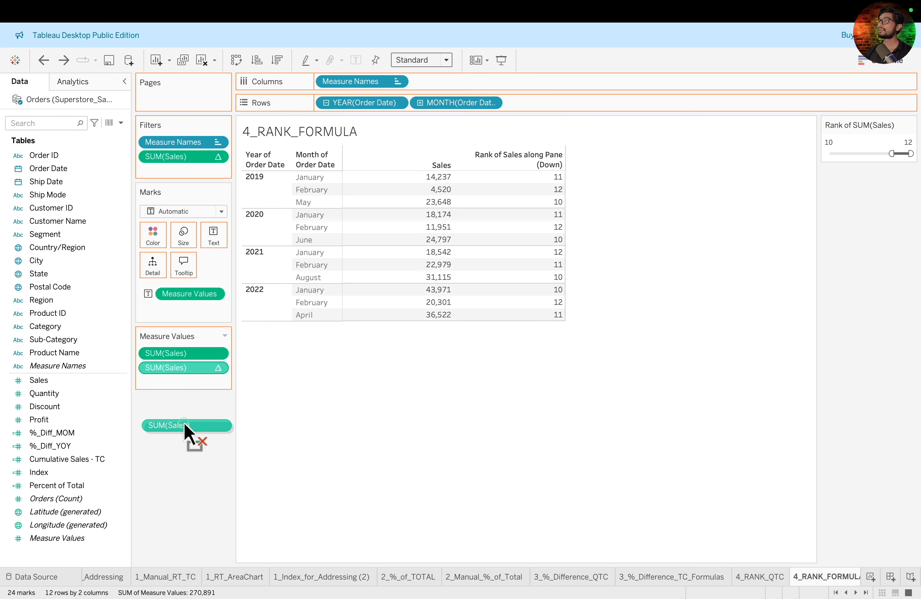
drag(185, 422, 182, 422)
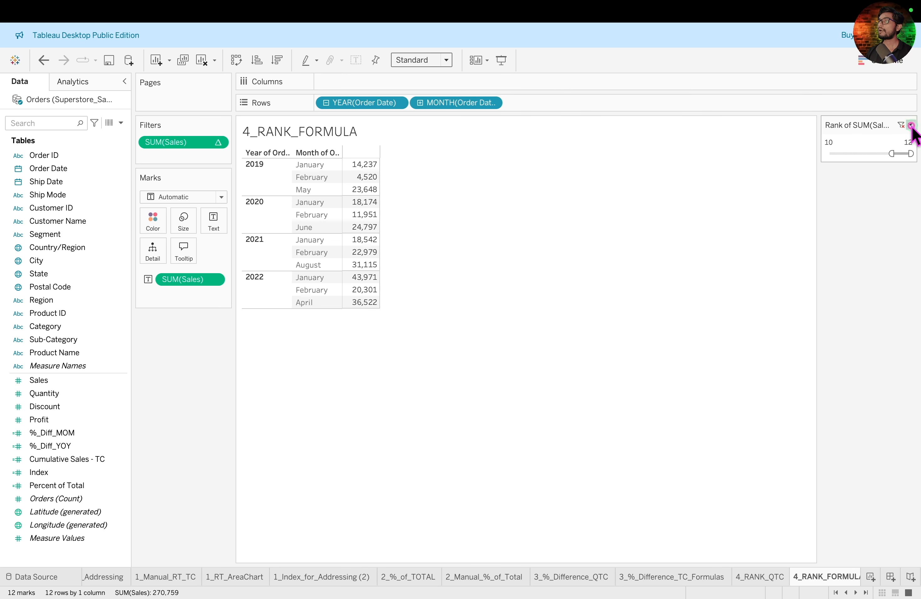
click(910, 124)
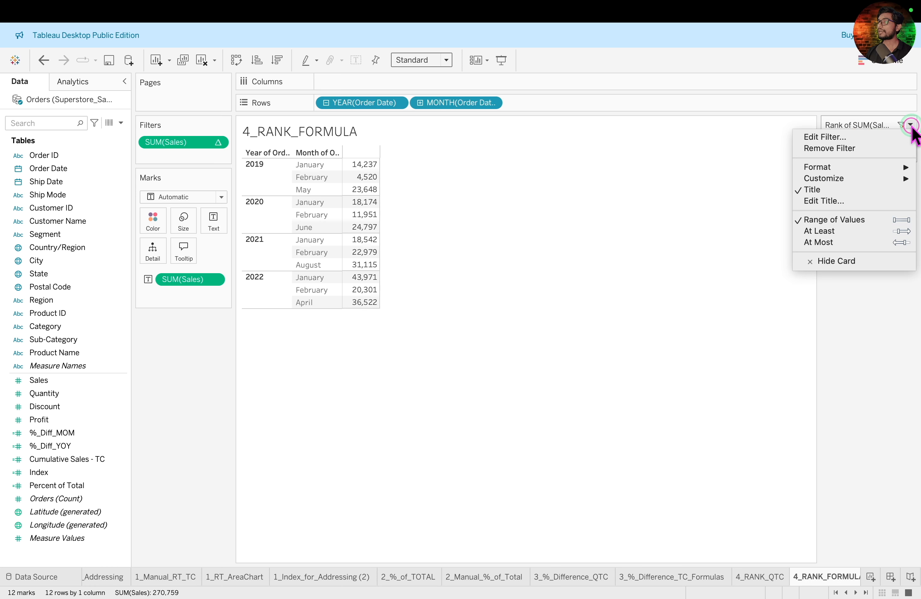
click(882, 149)
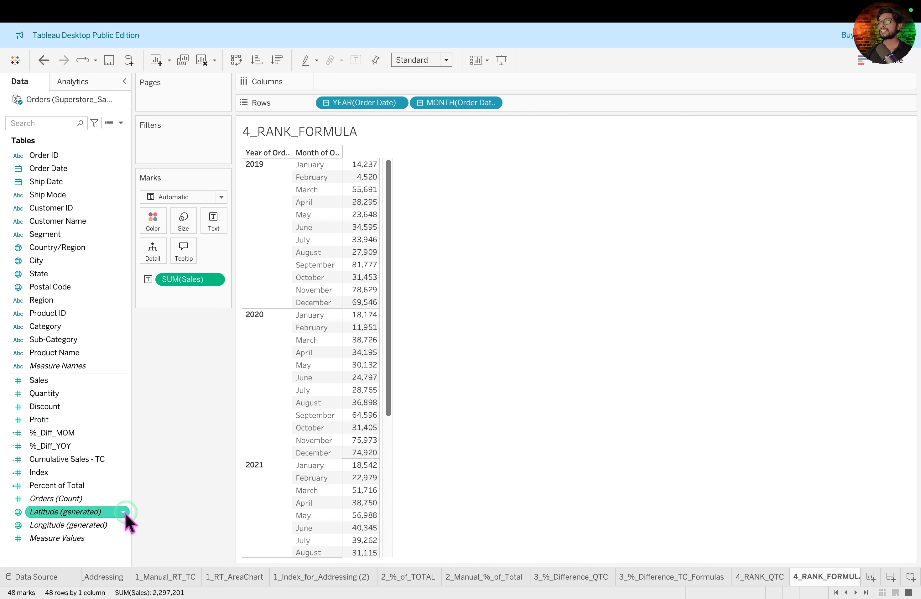
- Create a calculated field named Rank By Sales with the formula RANK(SUM([Sales]))
right_click(96, 546)
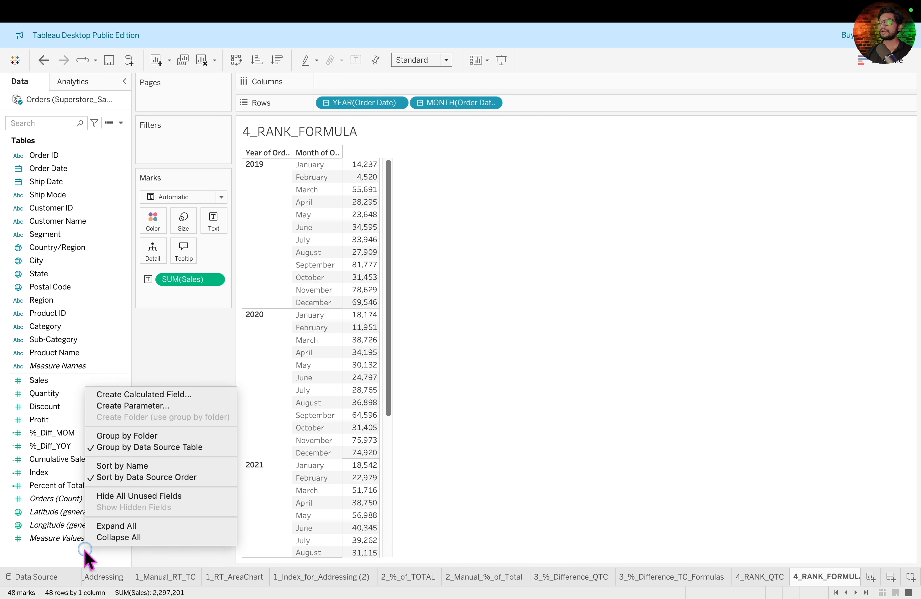
click(142, 392)
drag(674, 98, 614, 171)
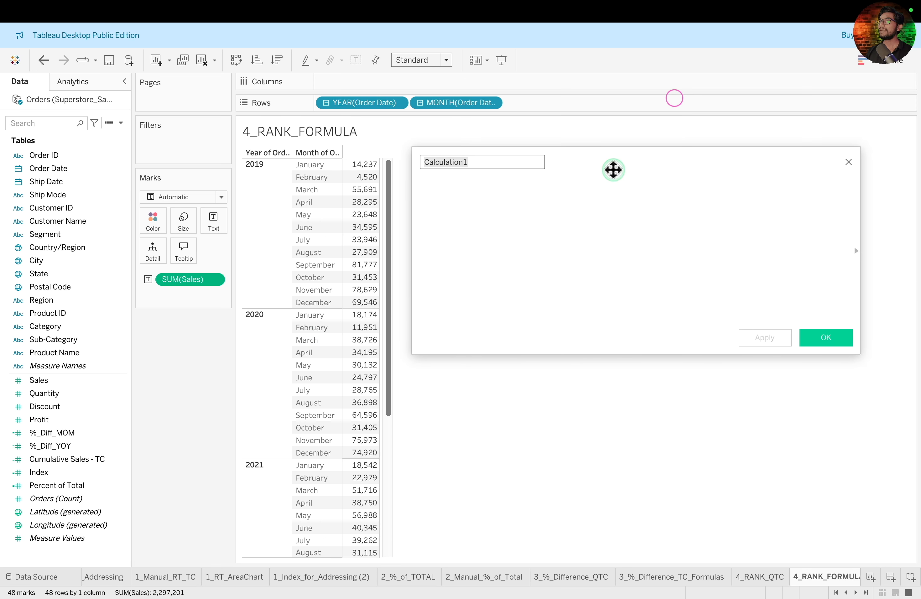
text(Rank By Sales)
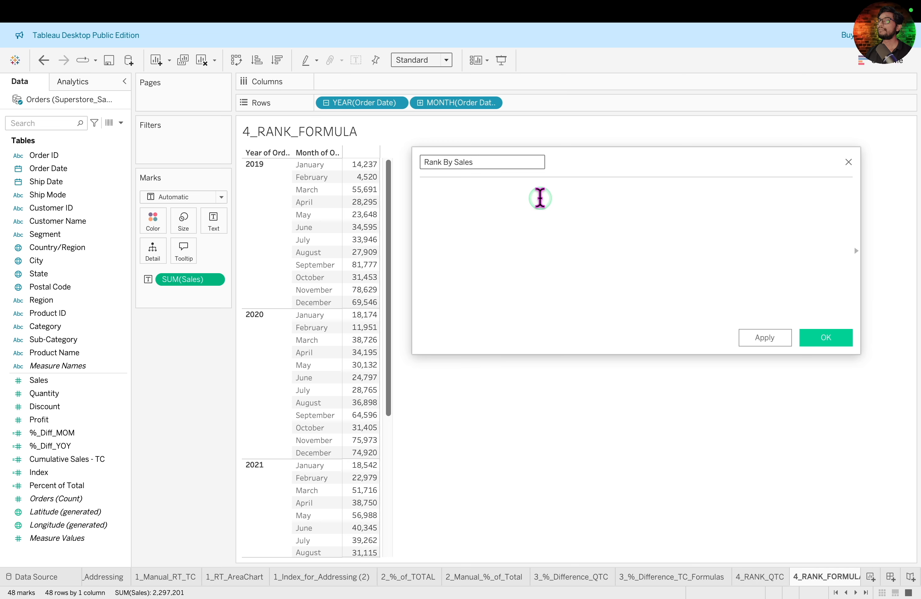
click(540, 194)
text(RA)
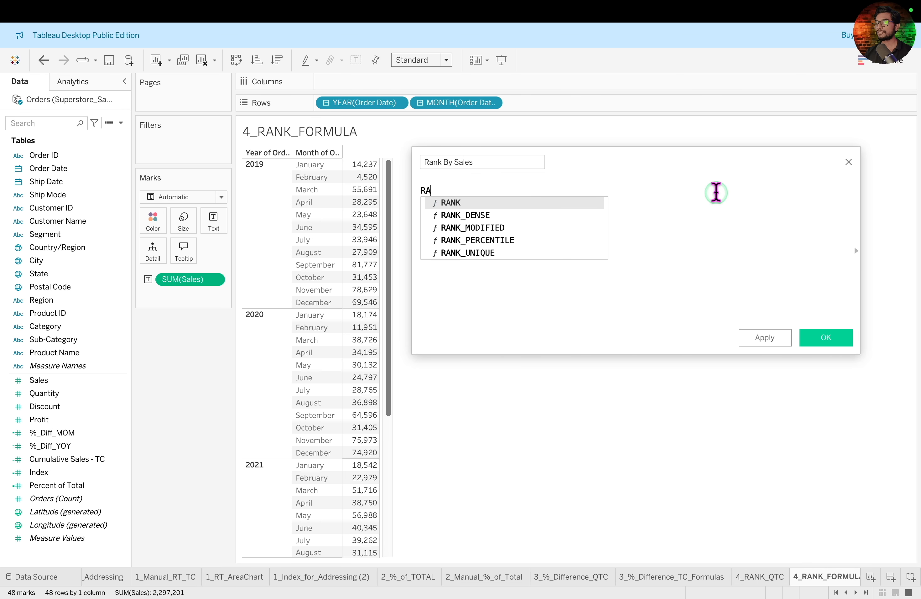
key(Return)
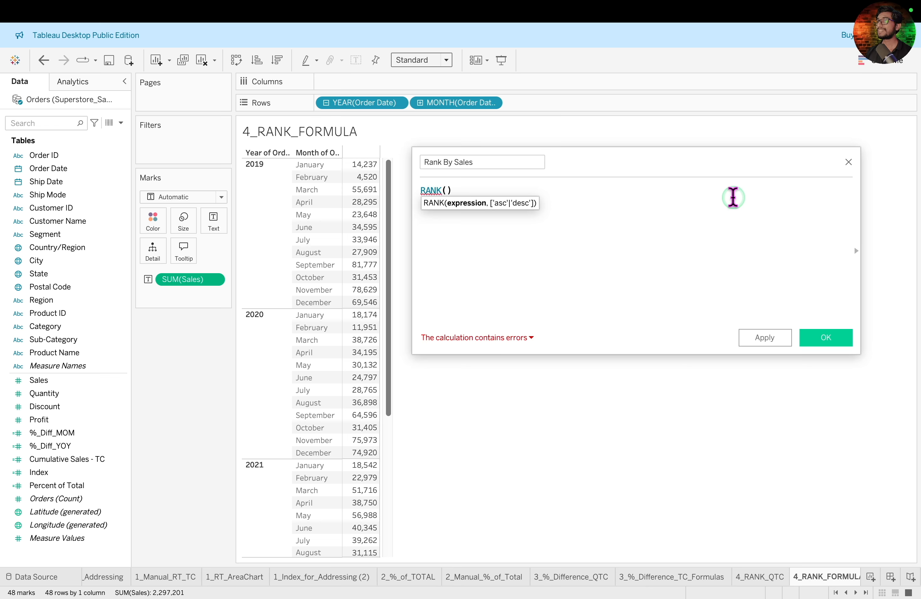
text(sum)
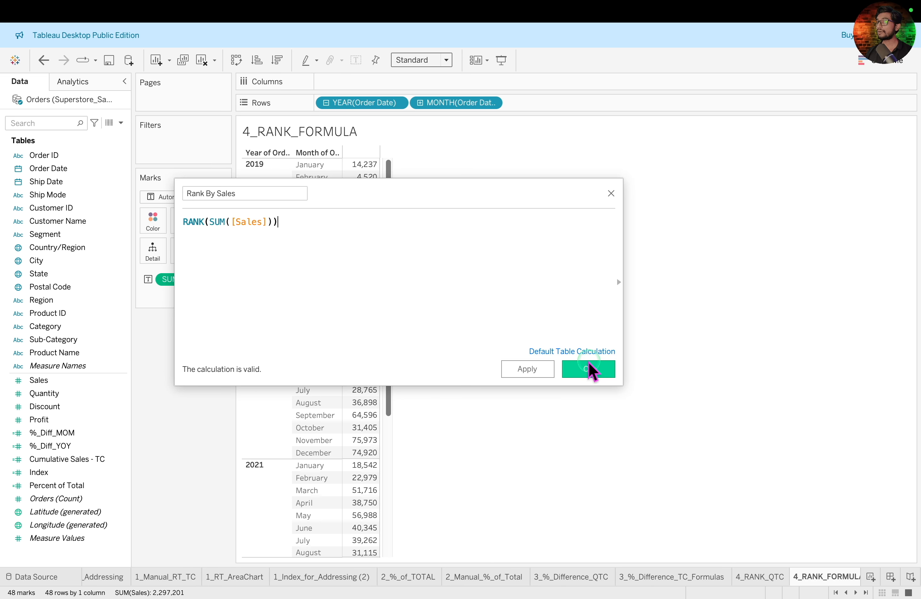
- Search the function reference for rank and read the descriptions of RANK, RANK_DENSE, RANK_MODIFIED, RANK_PERCENTILE and RANK_UNIQUE
click(618, 284)
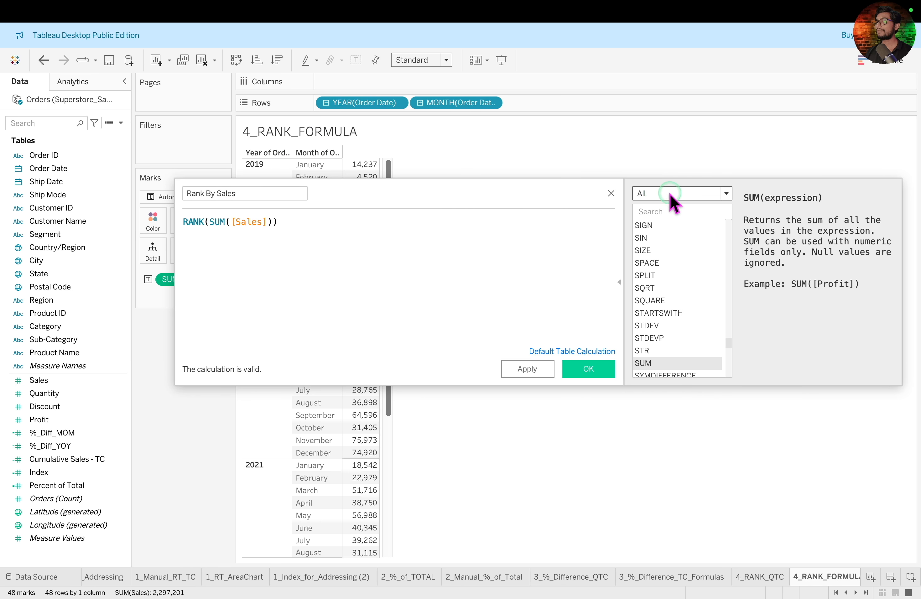
click(672, 212)
text(rank)
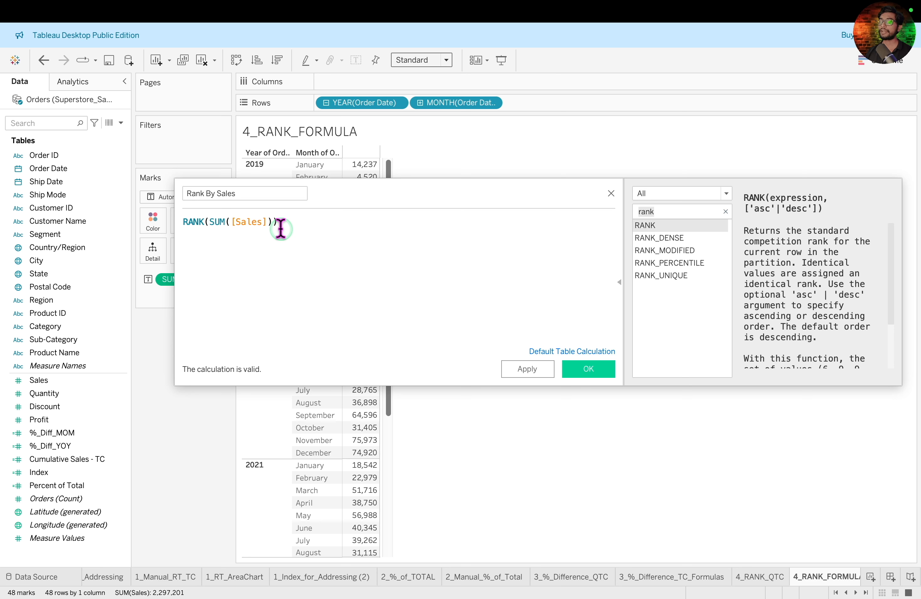
click(702, 239)
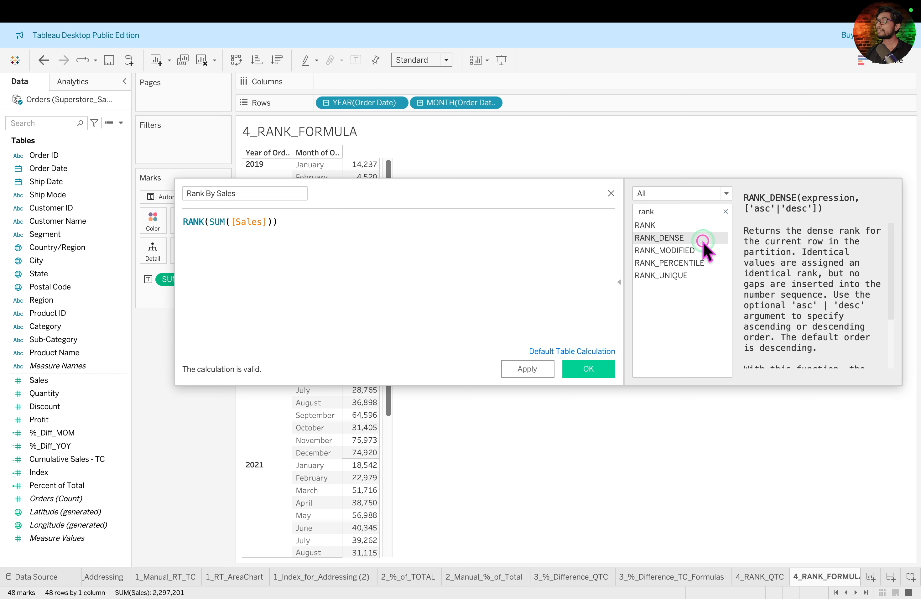
click(702, 250)
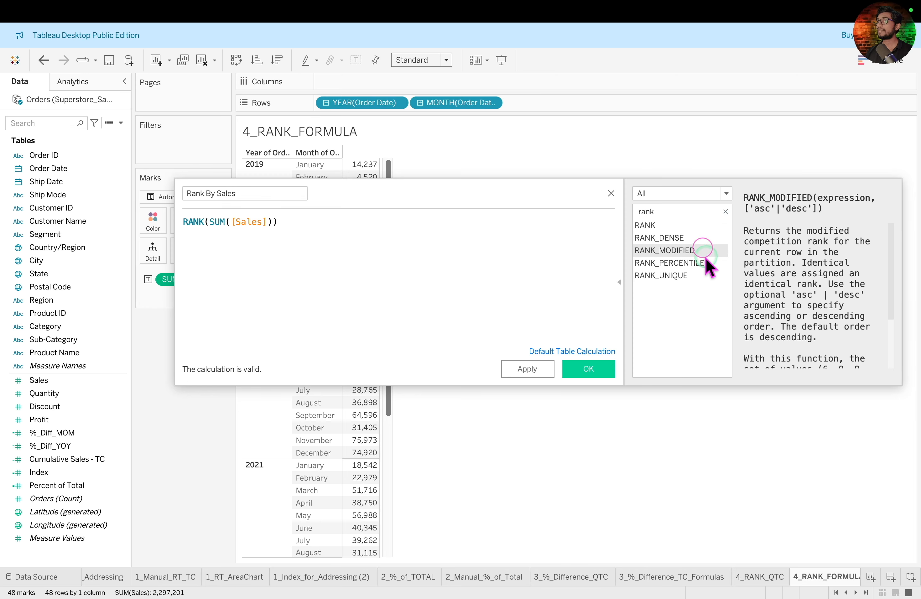
click(705, 275)
click(700, 238)
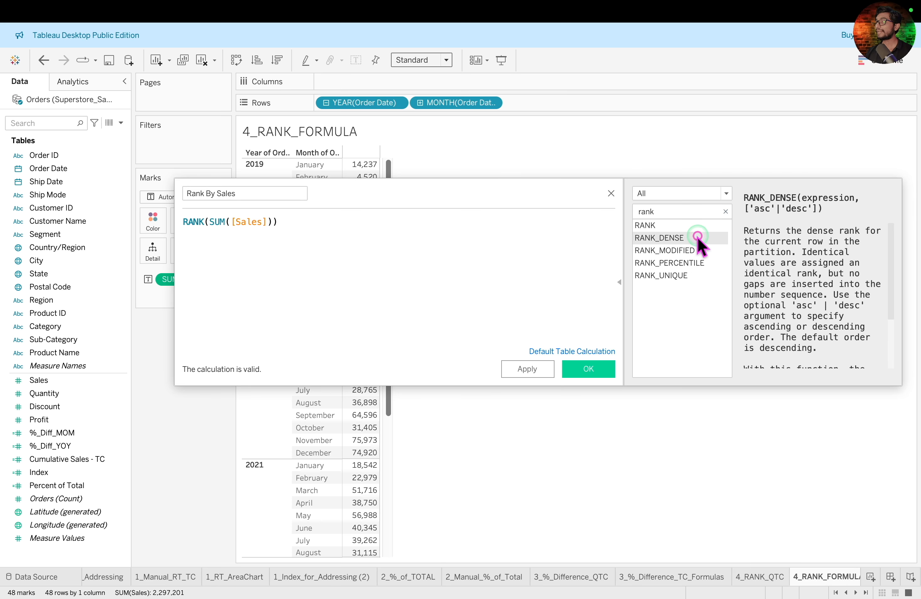
click(700, 248)
click(705, 260)
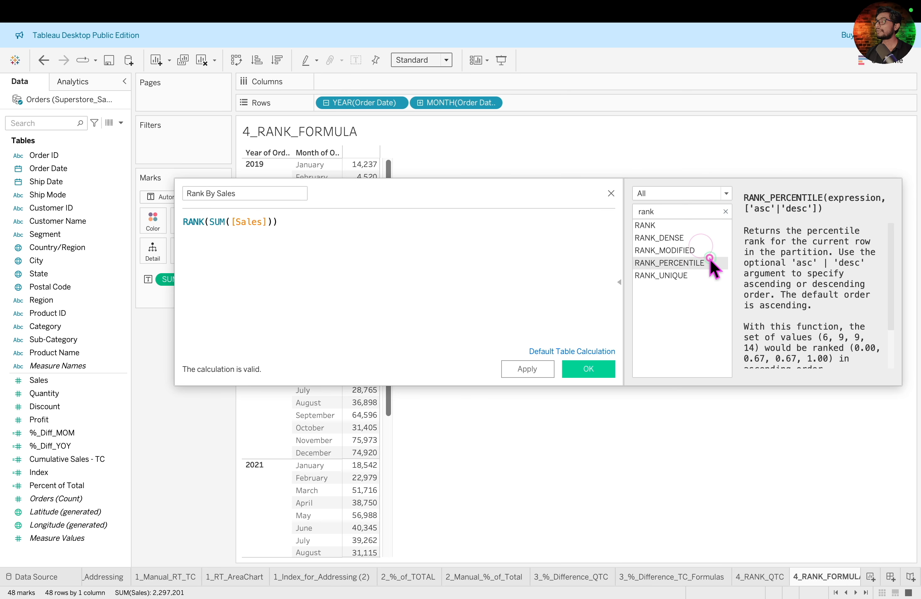
click(697, 276)
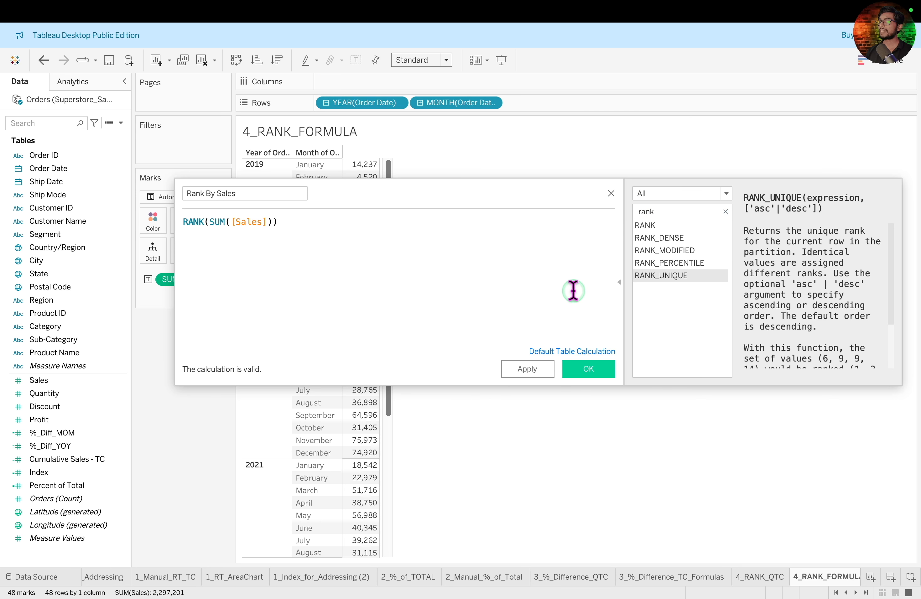
- Save the calculated field and add Rank By Sales to the table, placing it after Sales
click(588, 369)
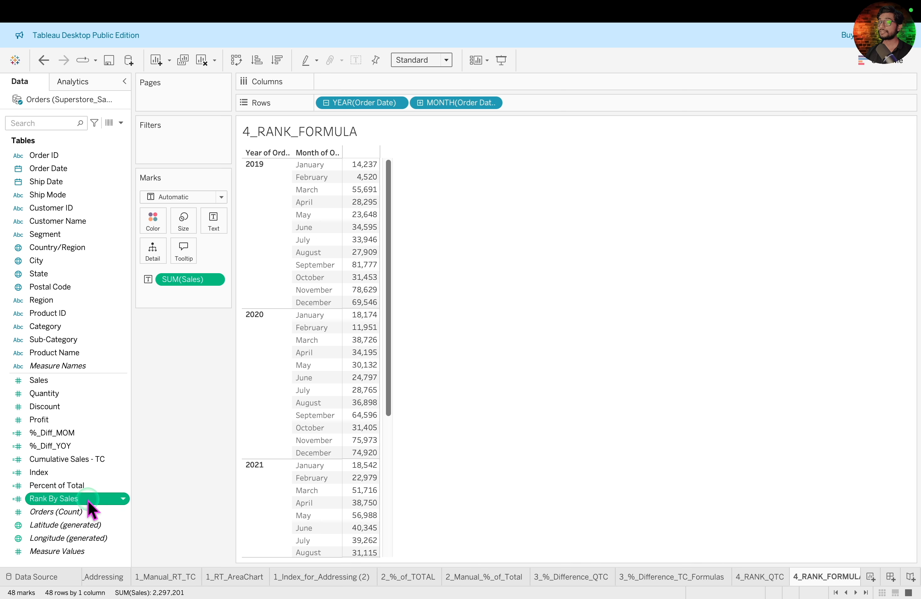
drag(90, 498, 368, 323)
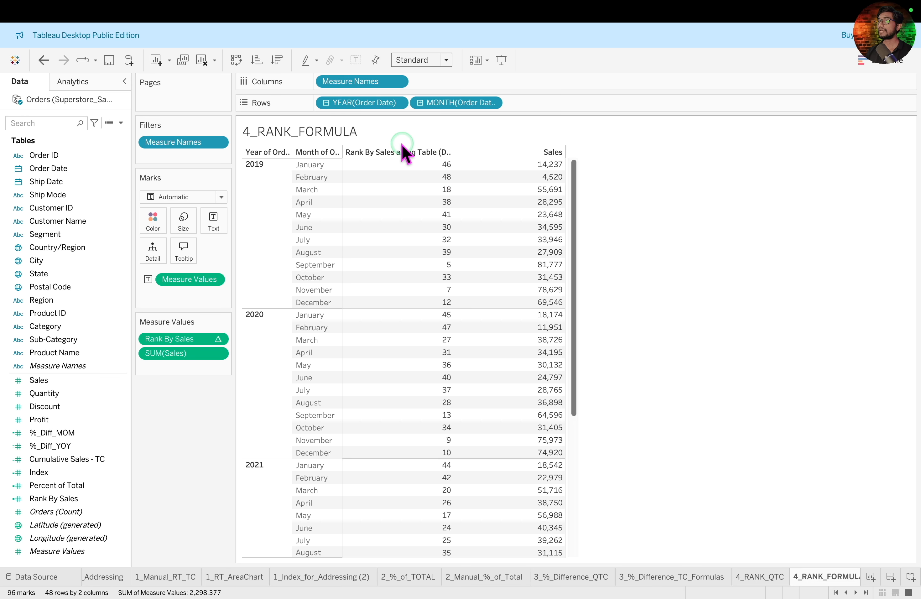
drag(405, 151, 451, 558)
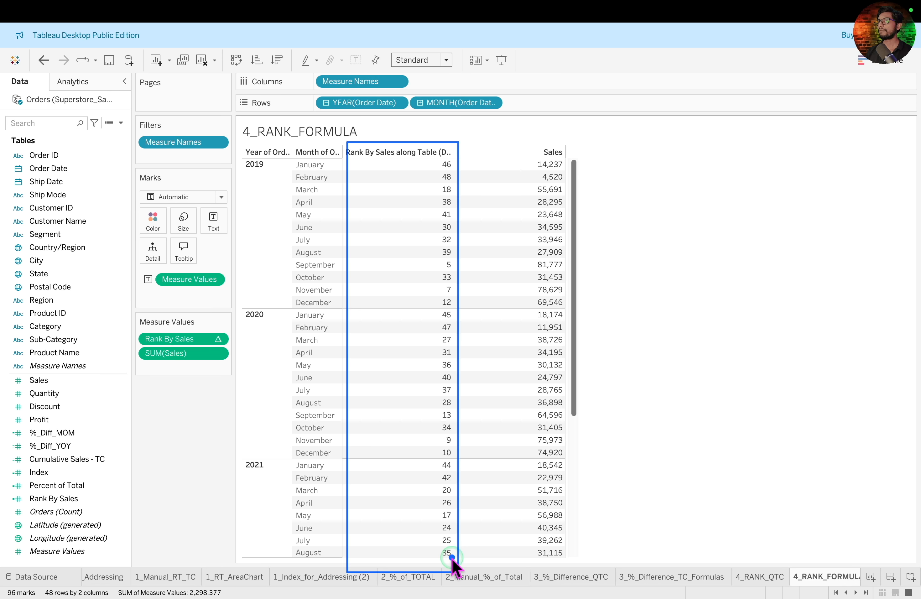
drag(201, 338, 202, 357)
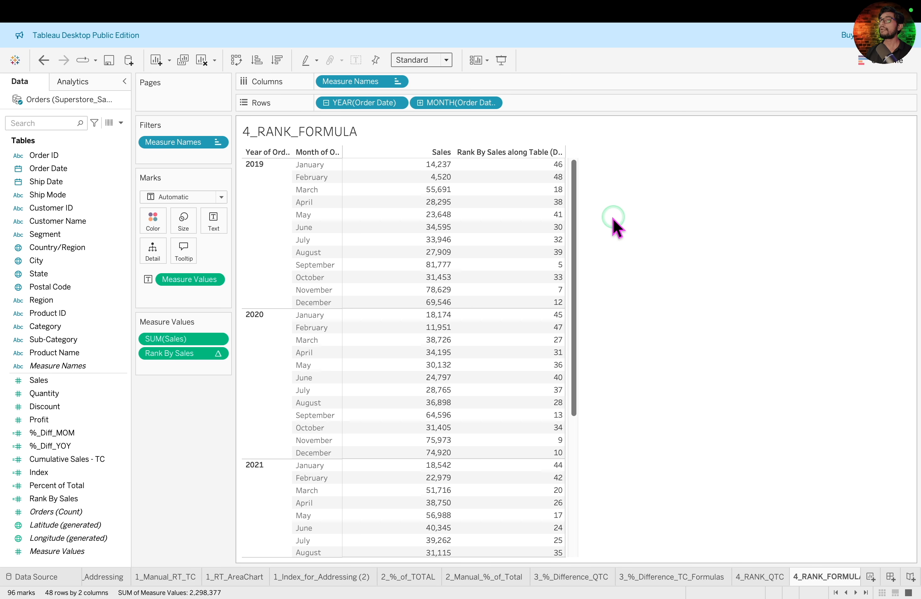
- Compute Rank By Sales using Pane (down) so the months are ranked within each year
click(218, 354)
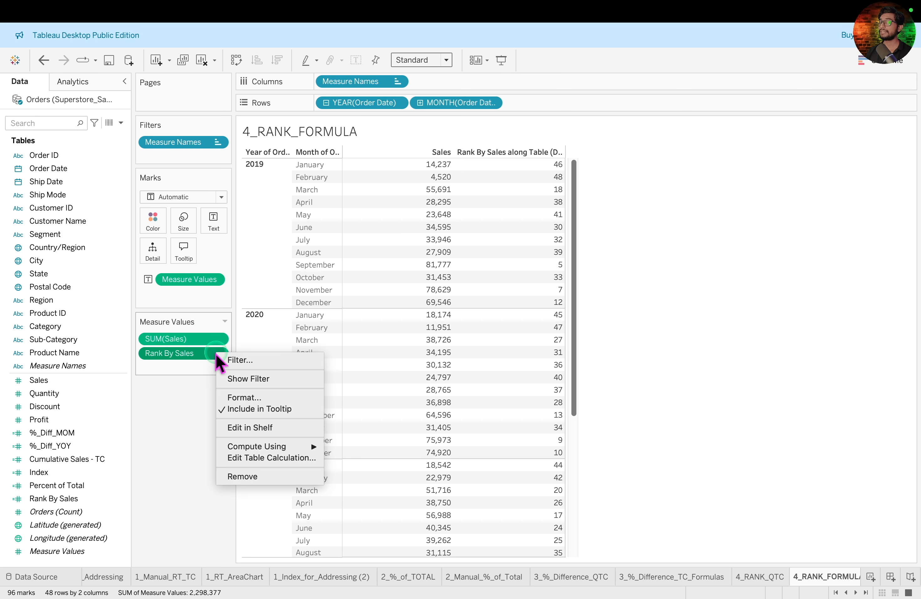
mouse_move(318, 449)
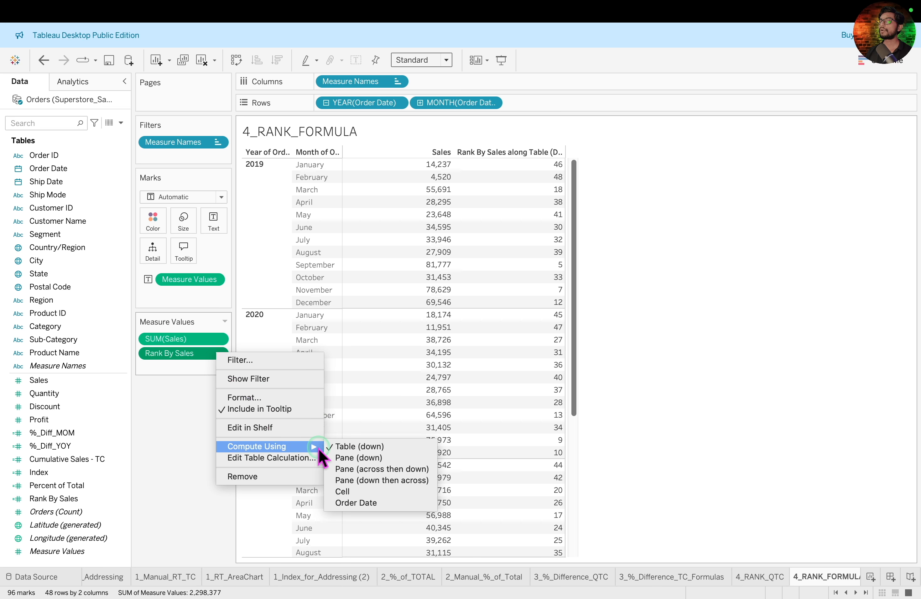
click(383, 458)
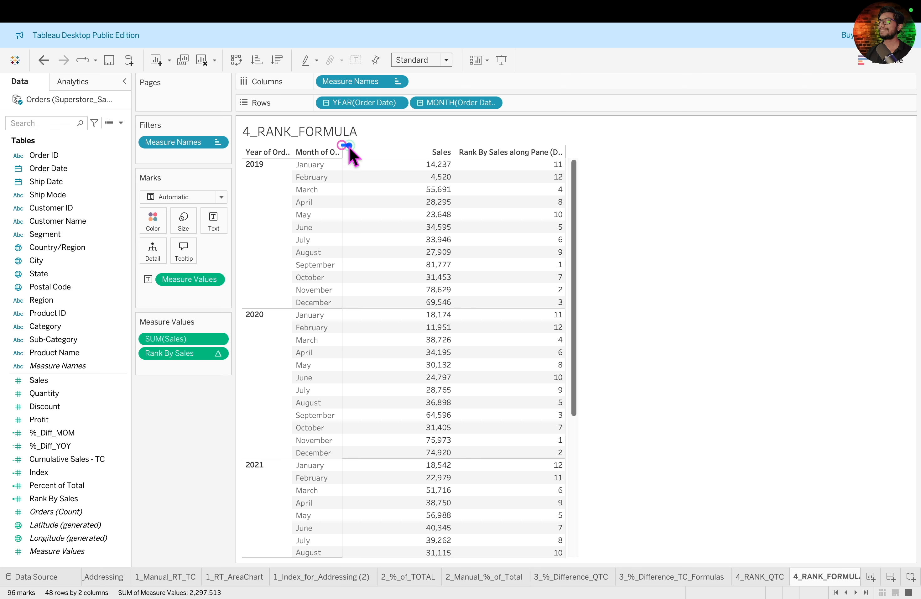
- Show a filter for Rank By Sales and limit it to ranks 1 to 3
drag(341, 144, 583, 308)
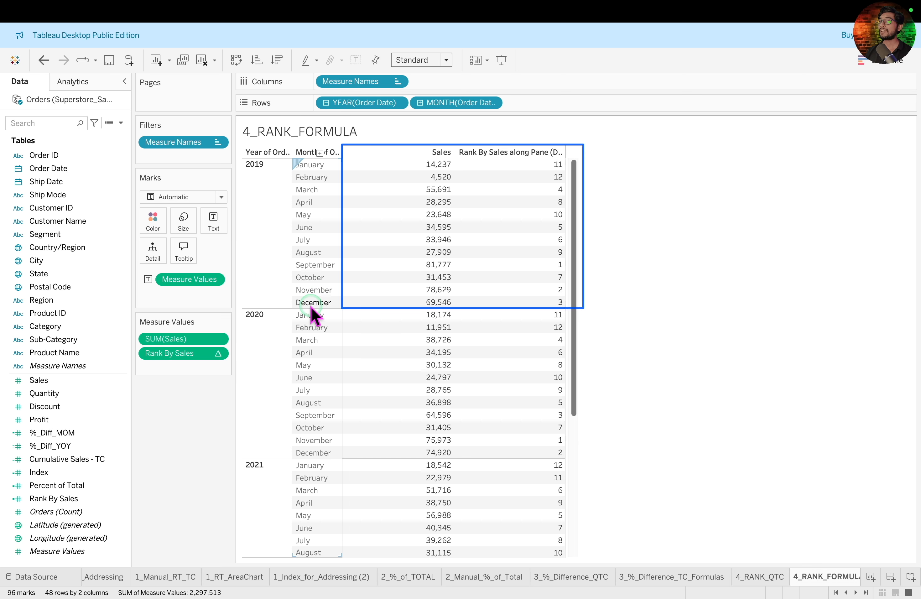
click(218, 354)
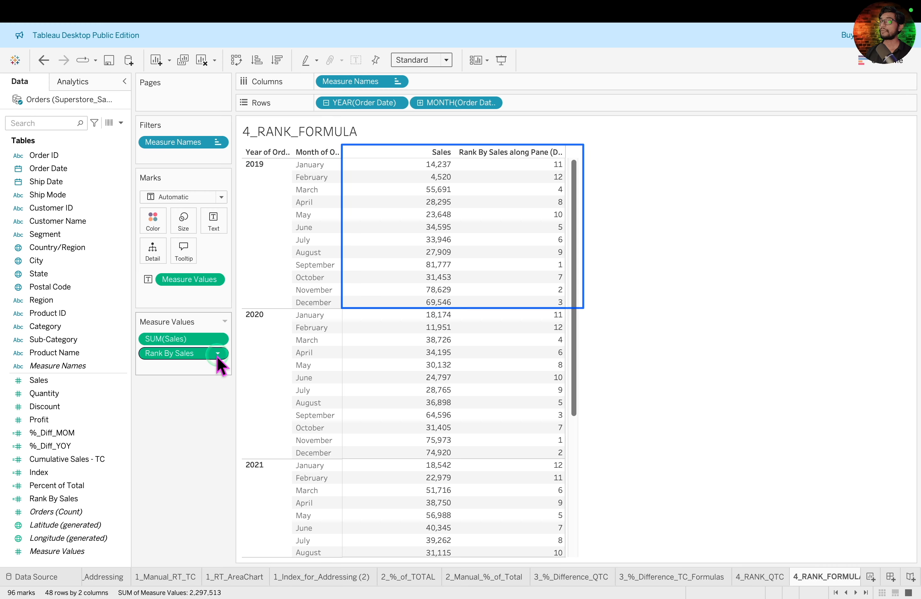
click(217, 356)
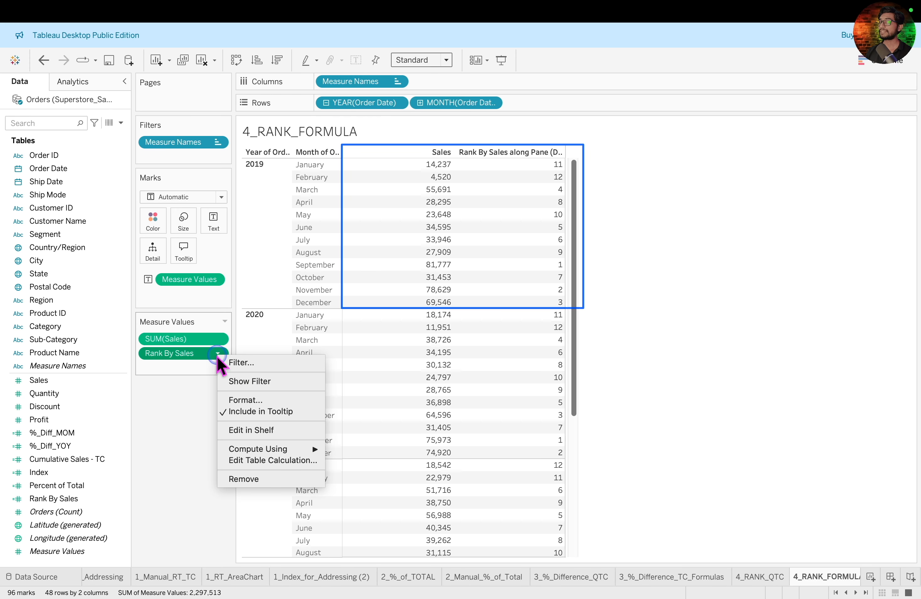
click(286, 382)
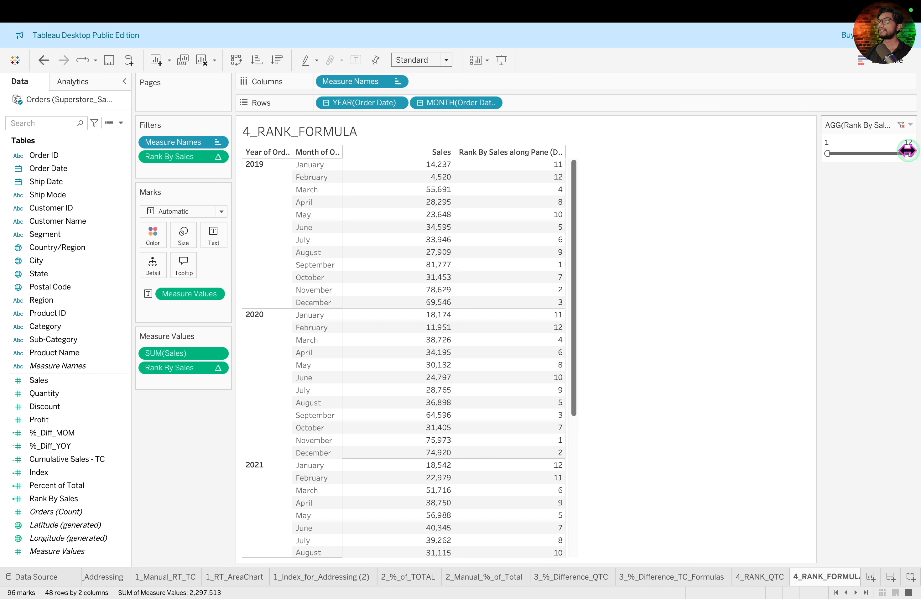
drag(910, 151, 851, 155)
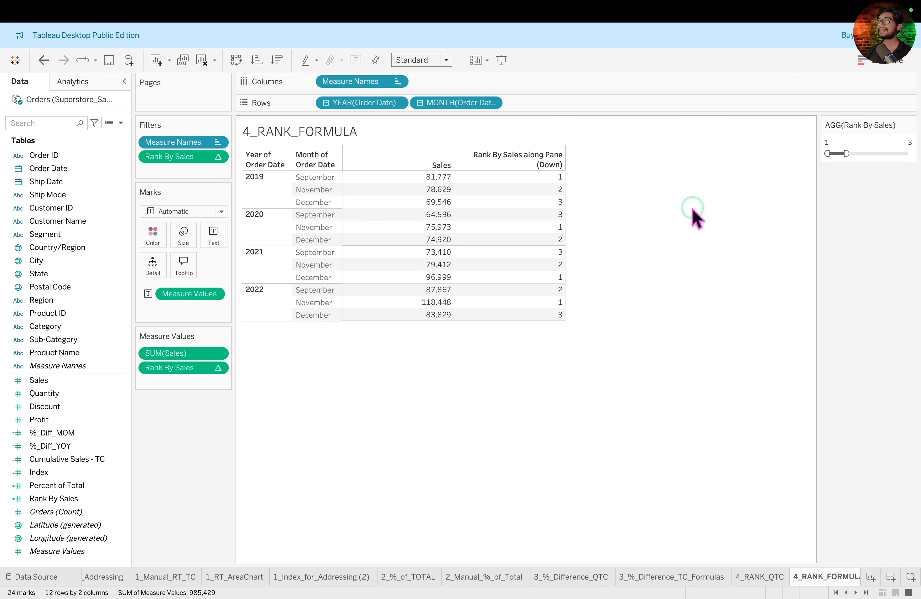
- Shift the Rank By Sales filter range to ranks 10 to 12
drag(837, 156, 912, 151)
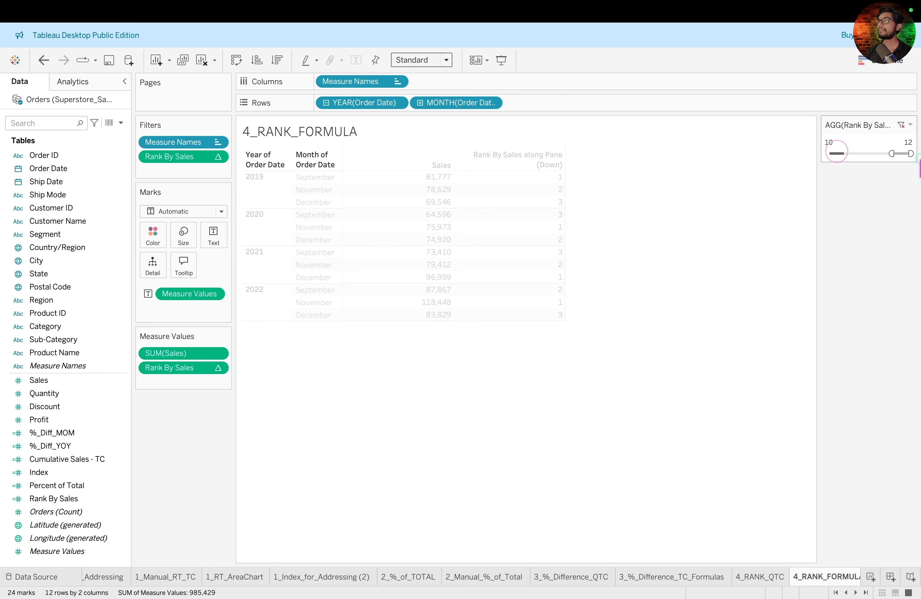
key(super+z)
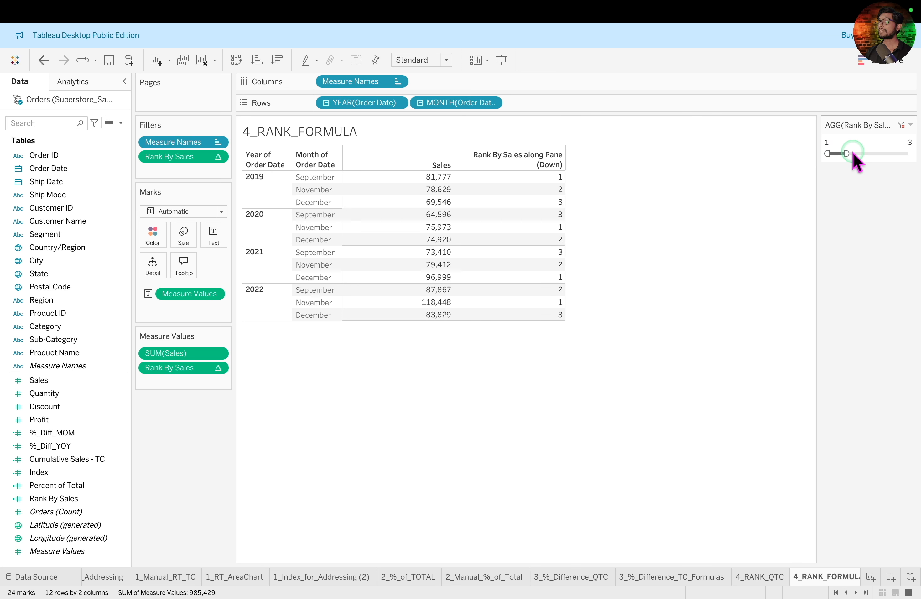
drag(839, 153, 908, 153)
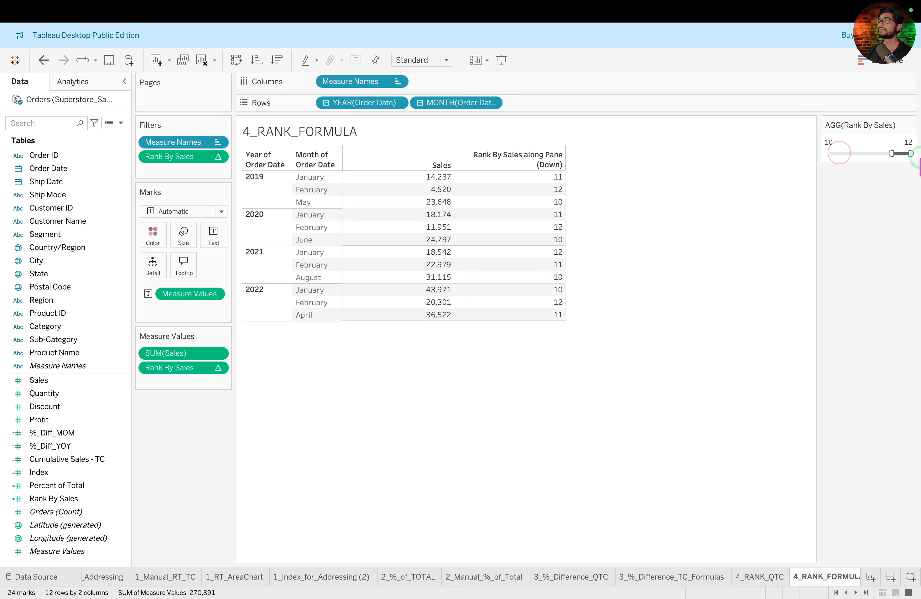
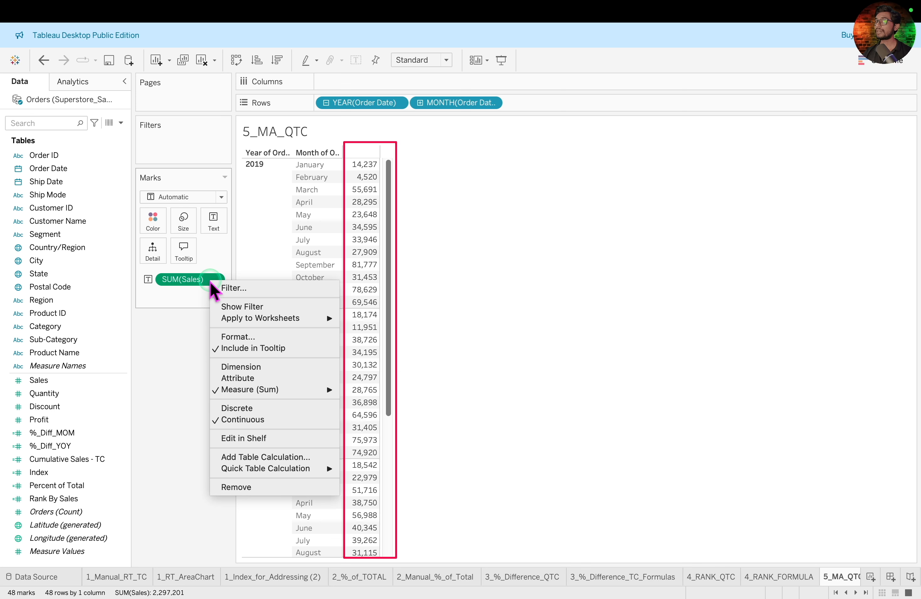
- Apply the Moving Average quick table calculation to Sales and place the plain Sales measure before it in a widened table
click(290, 468)
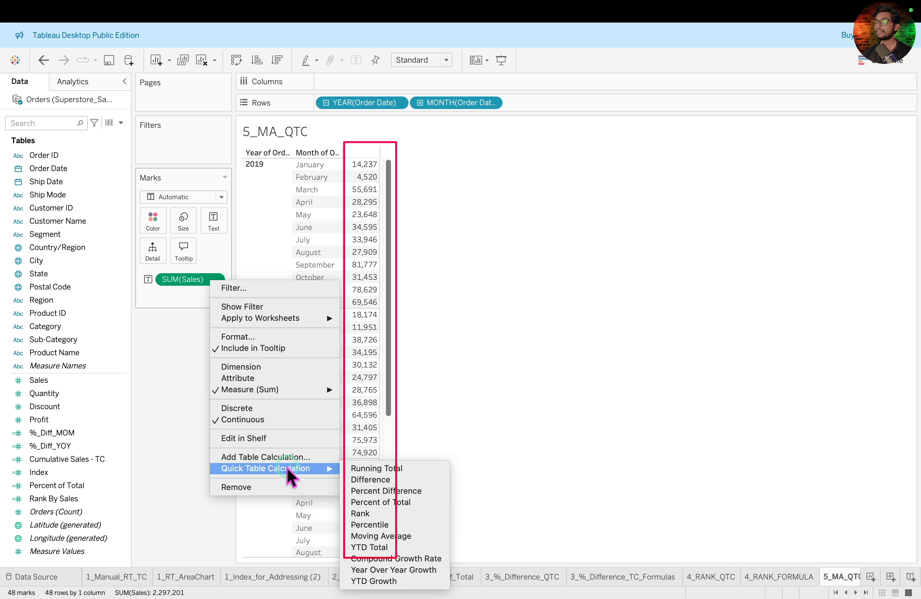
click(430, 536)
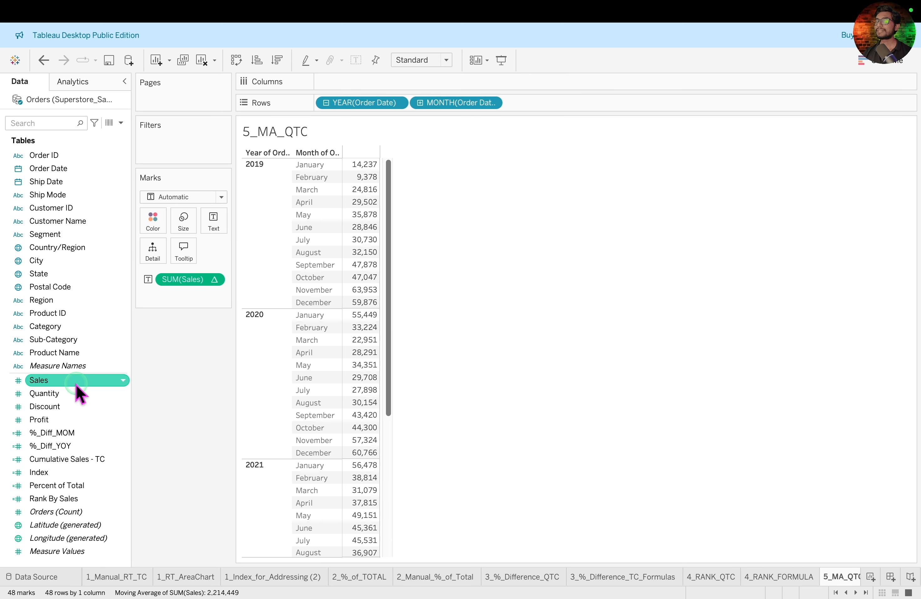
drag(73, 381, 355, 313)
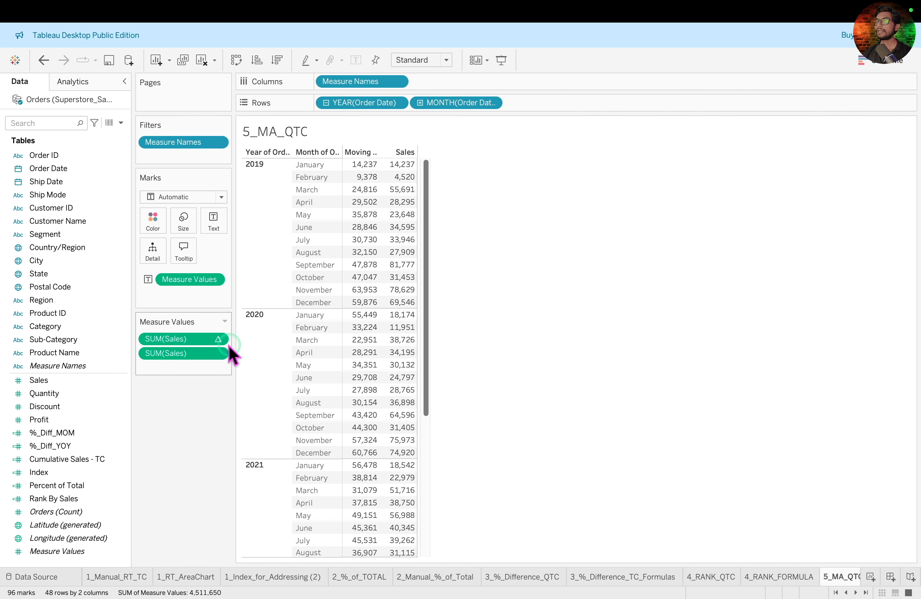
drag(193, 338, 193, 372)
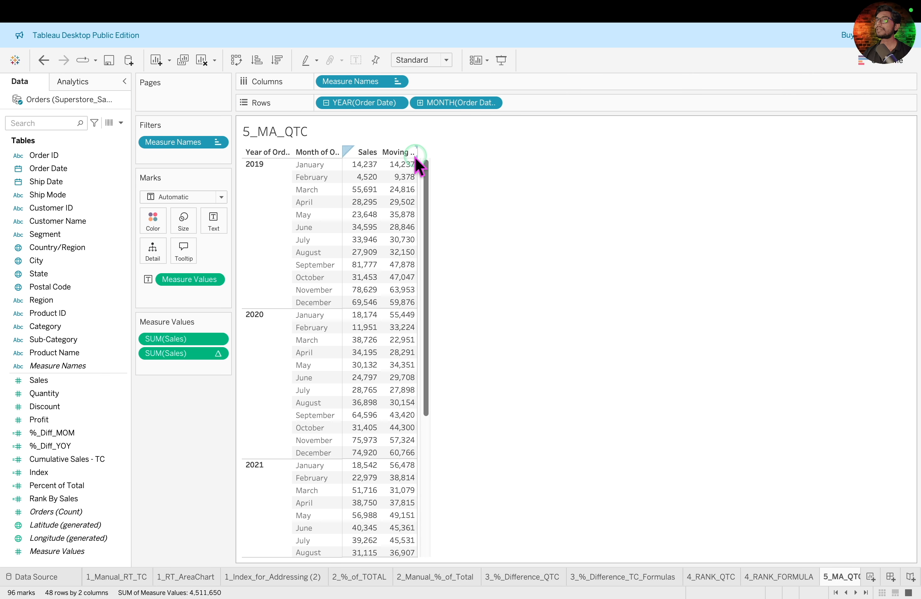
drag(417, 156, 451, 160)
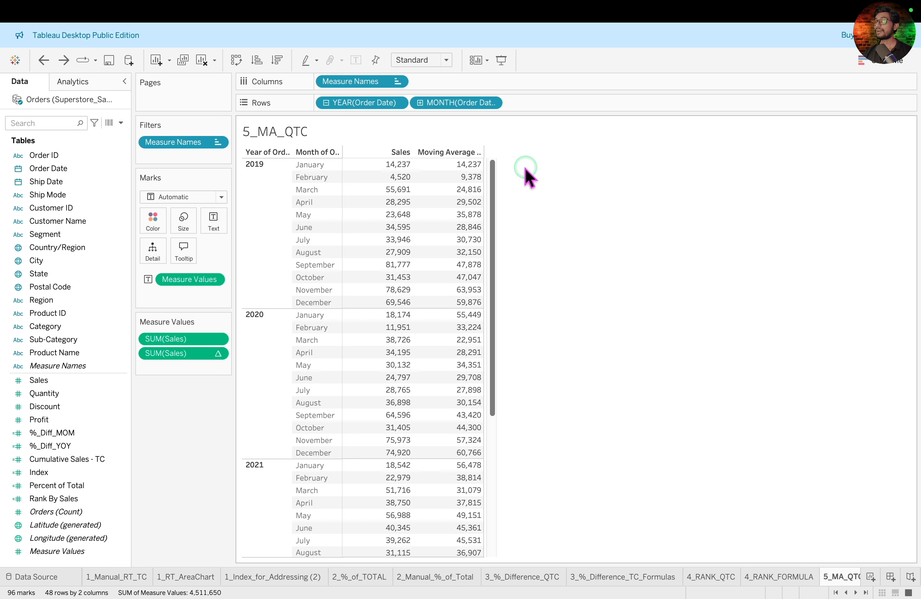
- Open the moving average's table calculation settings beside the table and keep Moving Calculation as the calculation type
mouse_move(482, 177)
right_click(211, 358)
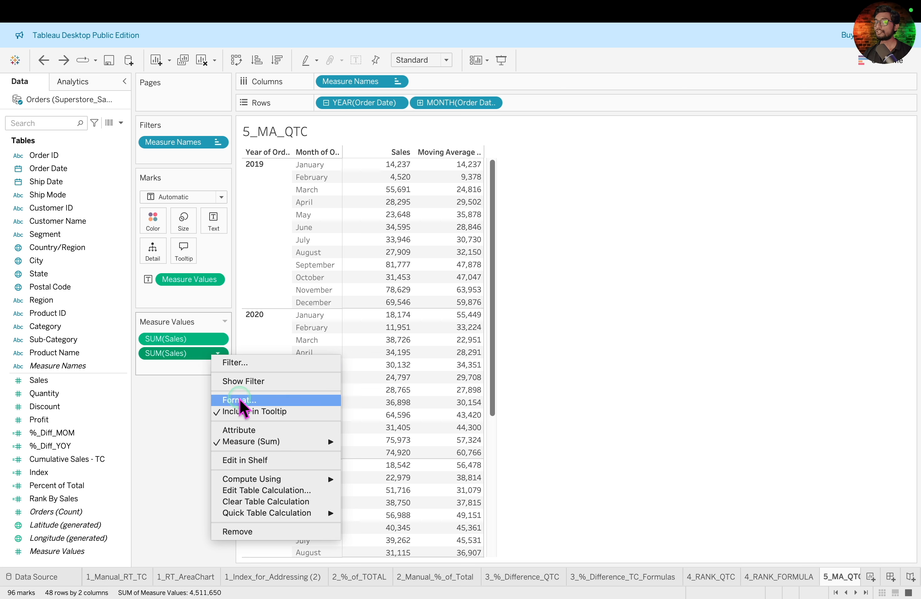
click(300, 491)
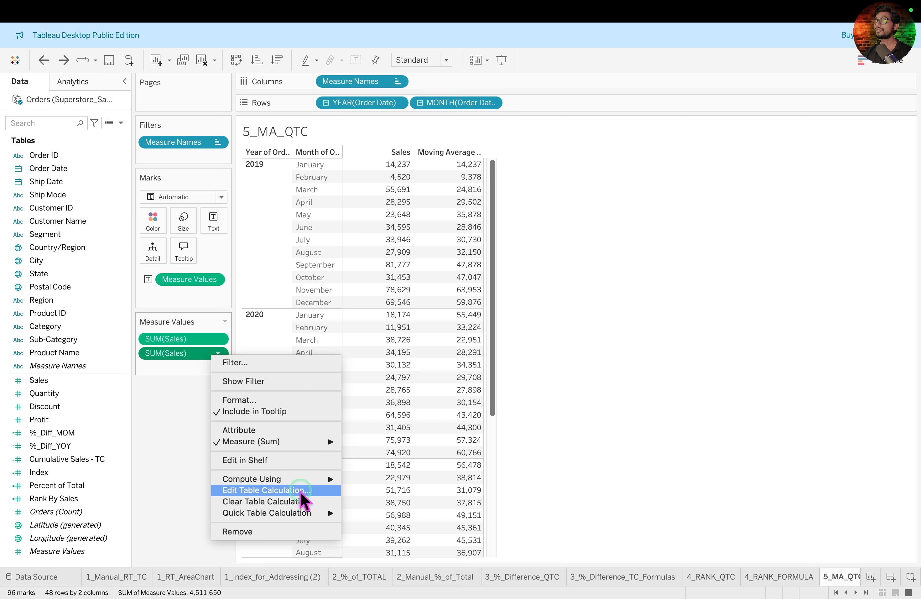
drag(744, 194, 622, 206)
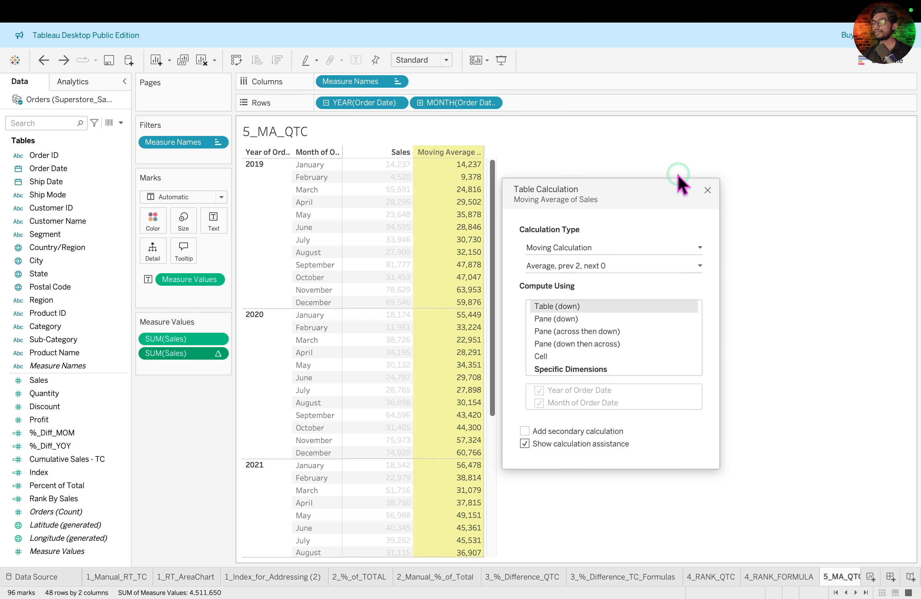
drag(494, 160, 841, 504)
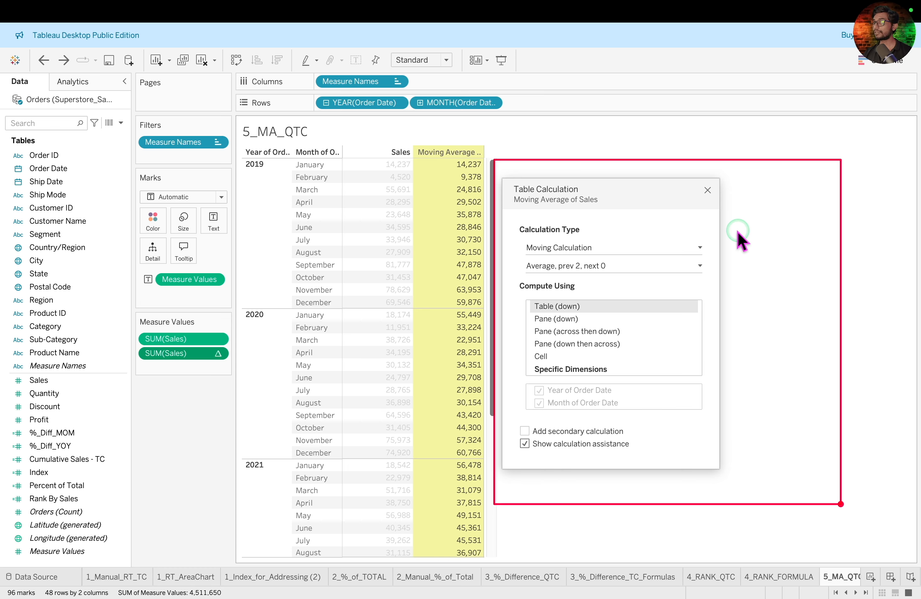
drag(504, 216, 733, 279)
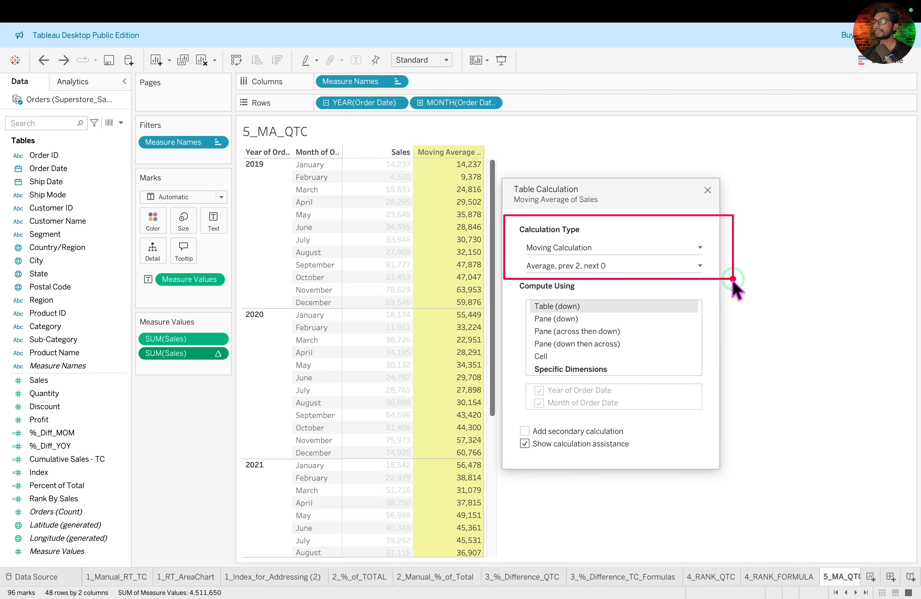
click(700, 248)
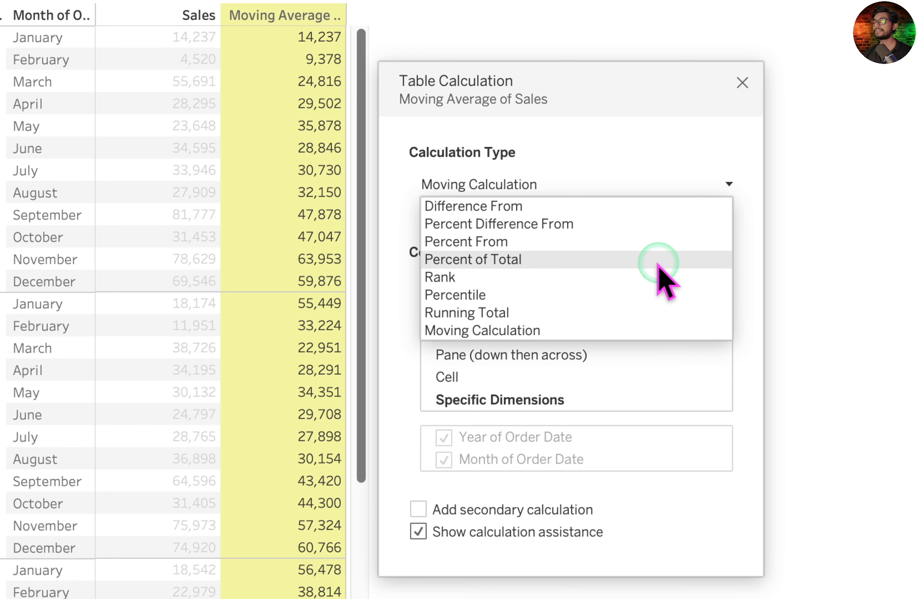
click(660, 330)
- Keep Average as the moving calculation's summary and make it return null if there are not enough values
click(732, 218)
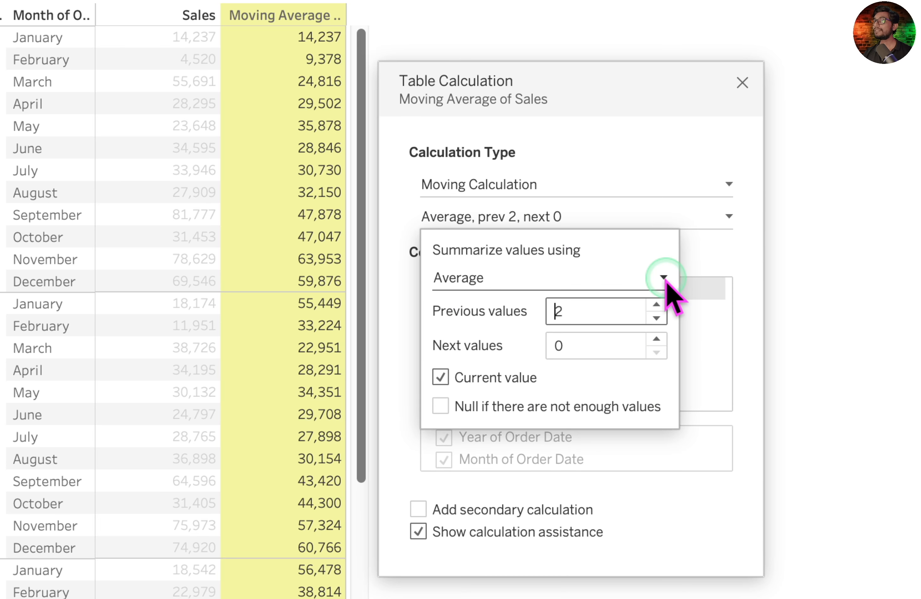
click(665, 279)
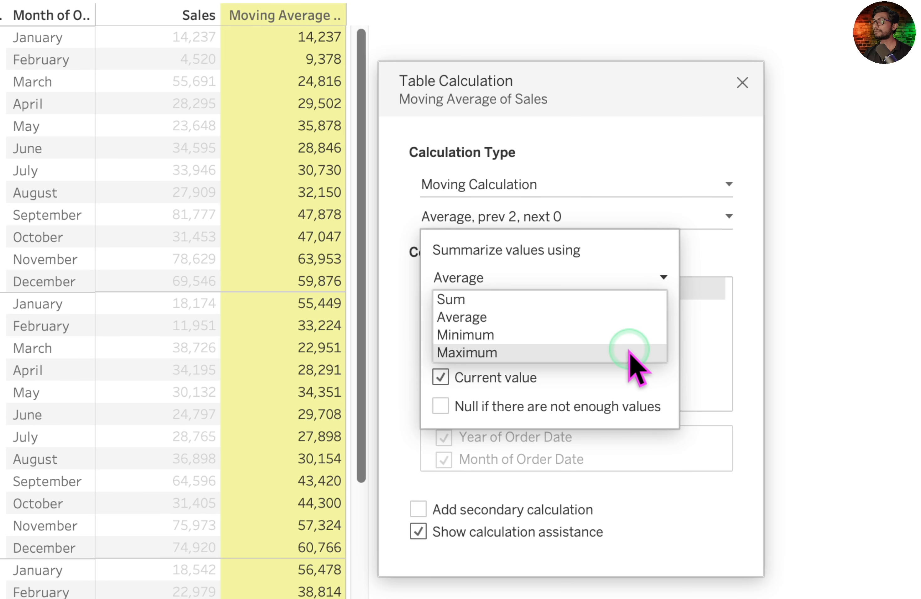
click(653, 318)
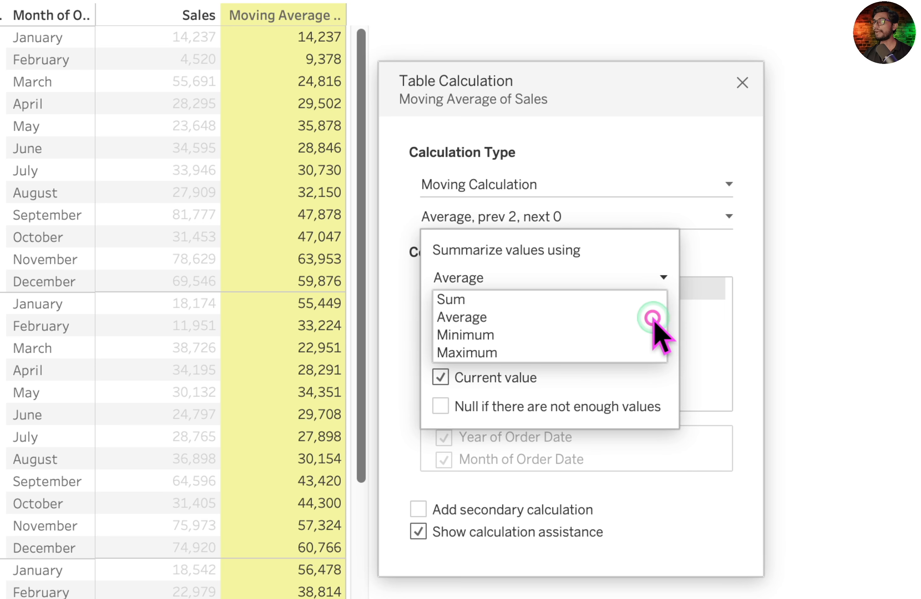
click(662, 277)
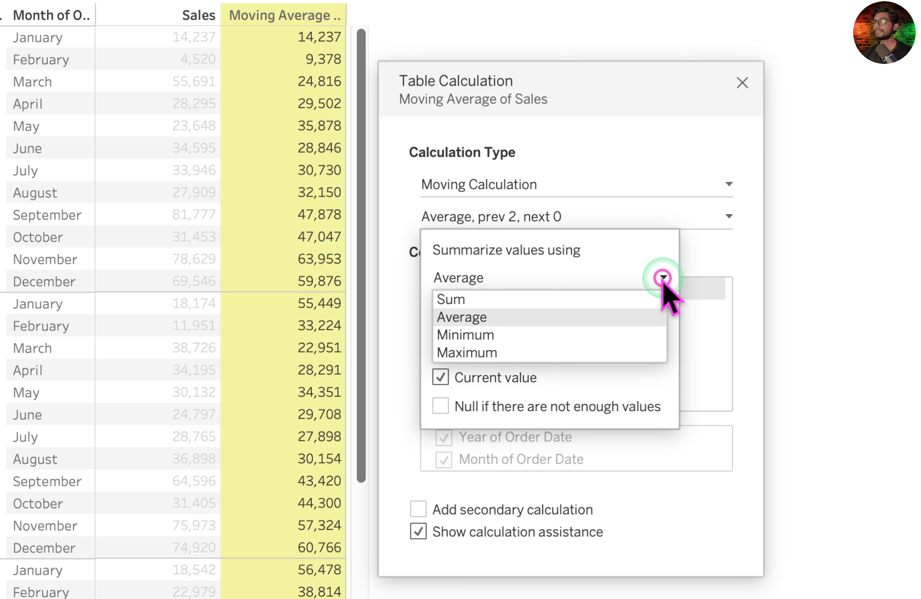
click(638, 316)
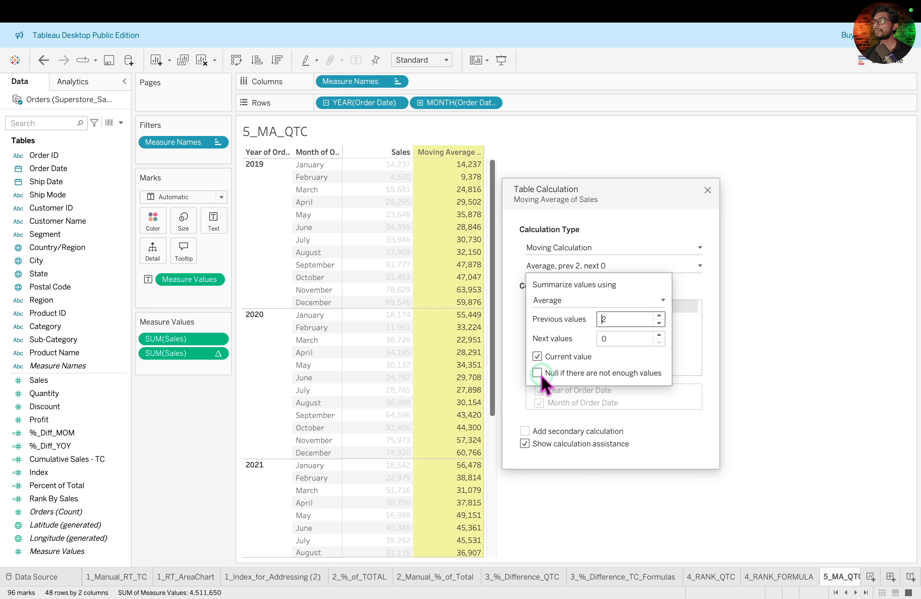
click(440, 405)
mouse_move(411, 158)
mouse_down()
mouse_move(496, 196)
mouse_move(503, 187)
mouse_up()
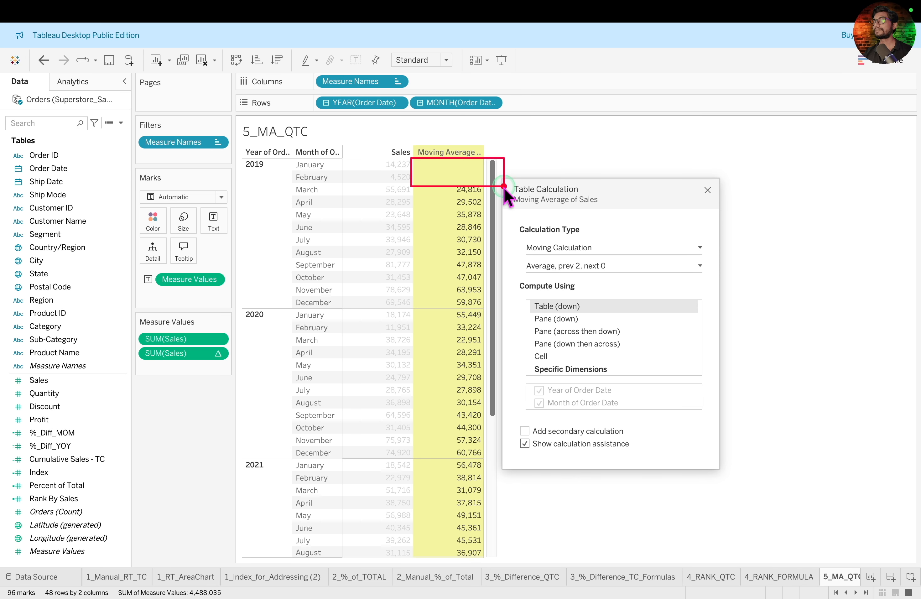
- Examine how the early 2019 sales feed the moving average through its previous, next and current value settings, and review the calculation types
click(699, 266)
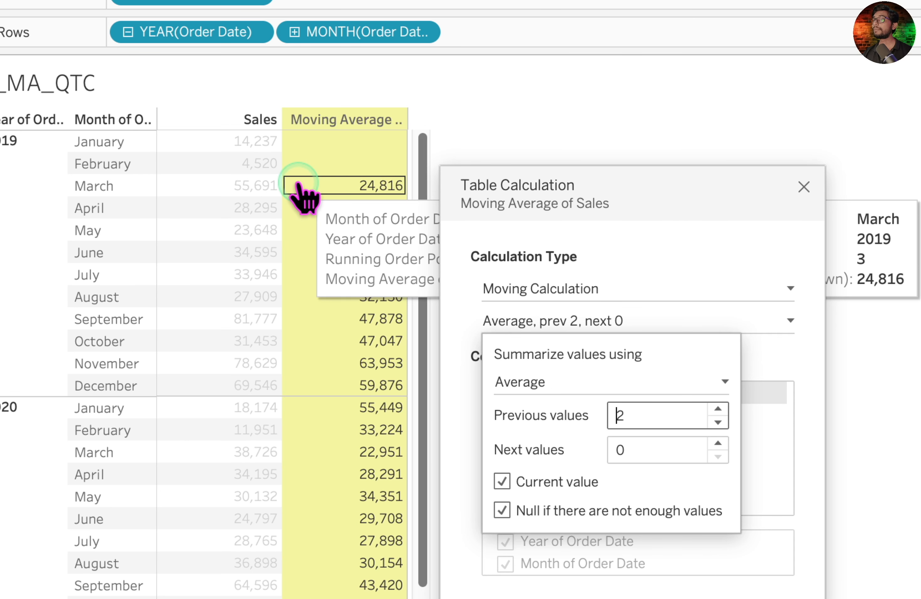
mouse_move(206, 196)
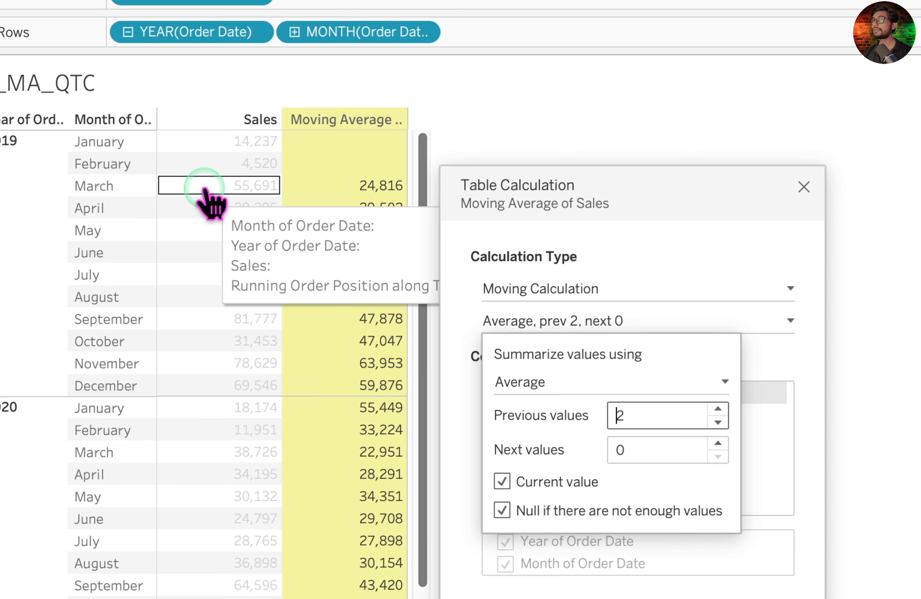
mouse_move(321, 187)
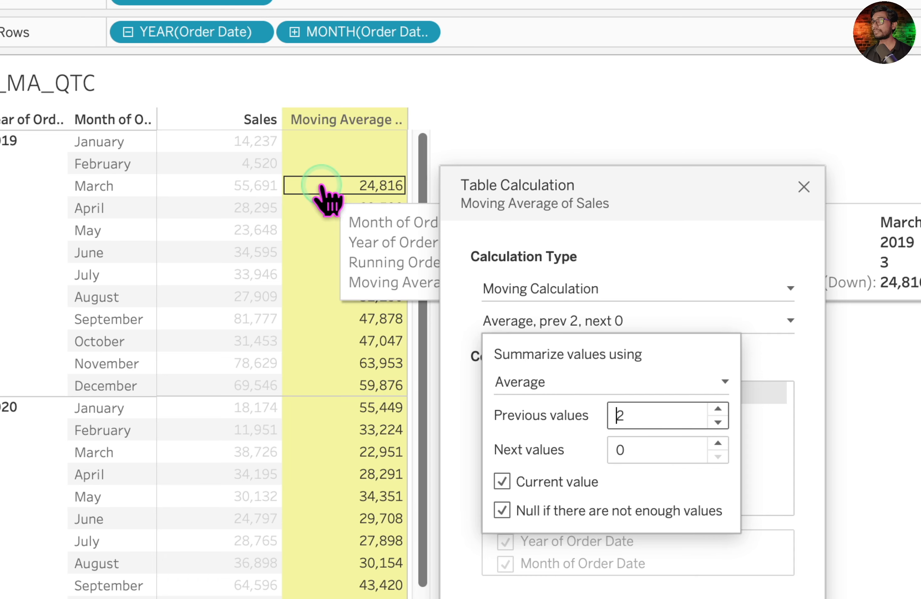
key(Tab)
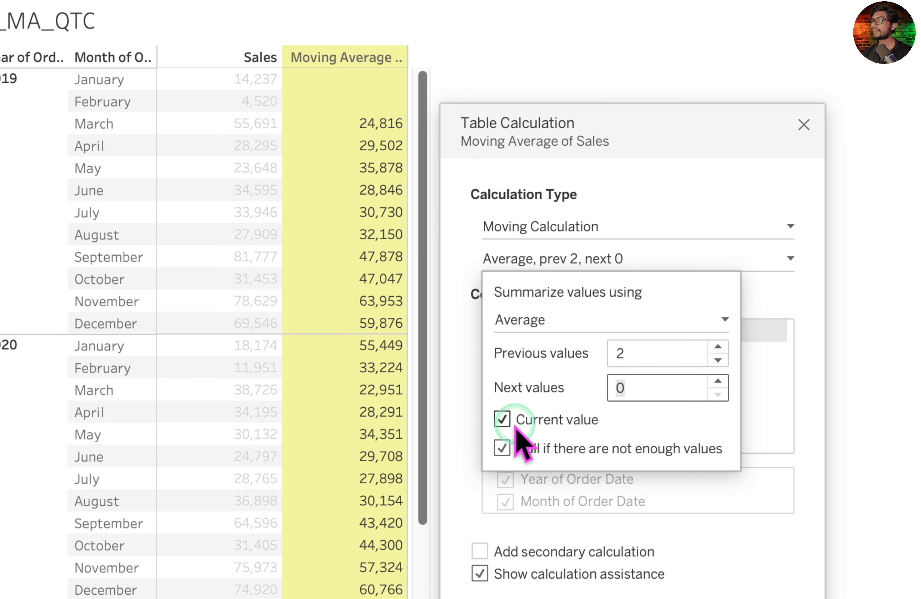
click(243, 104)
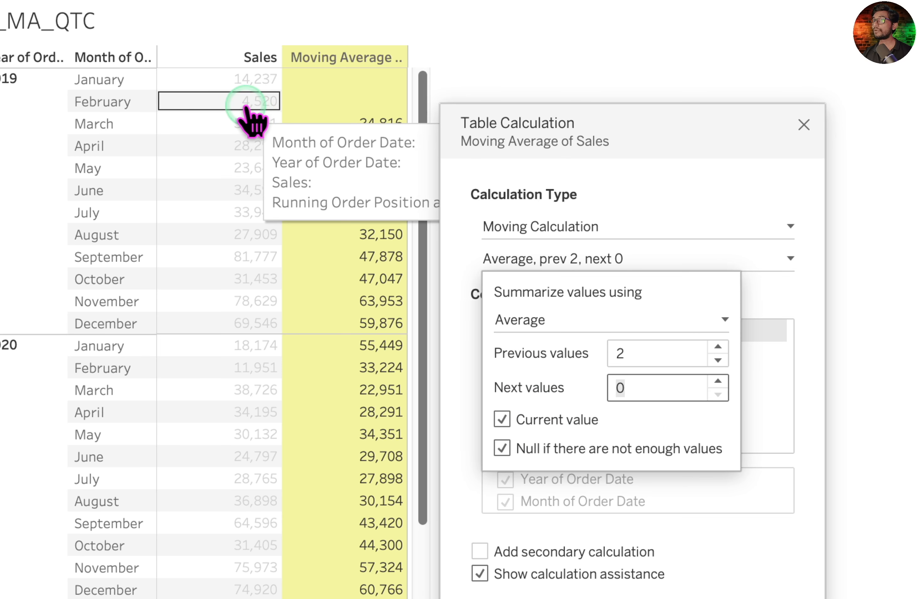
click(252, 89)
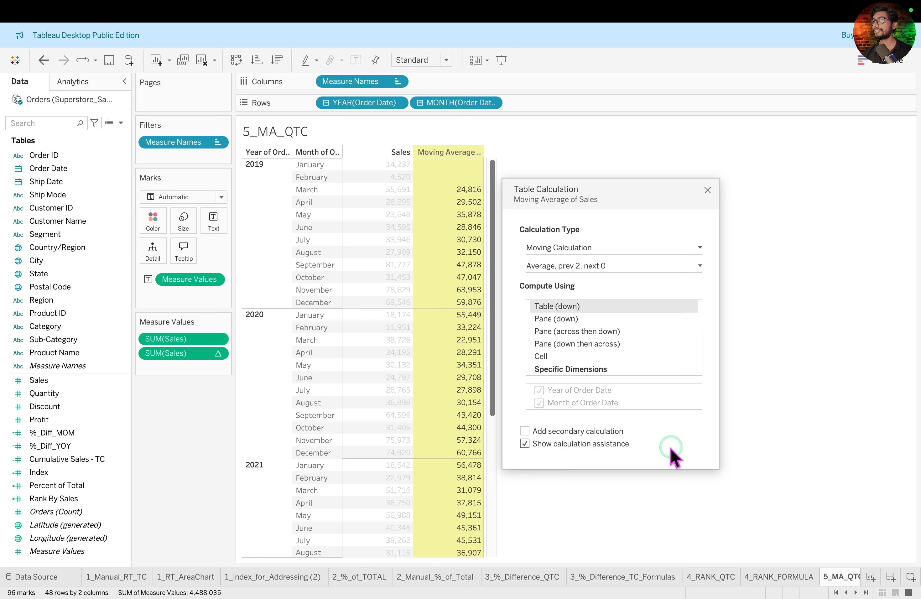
click(697, 265)
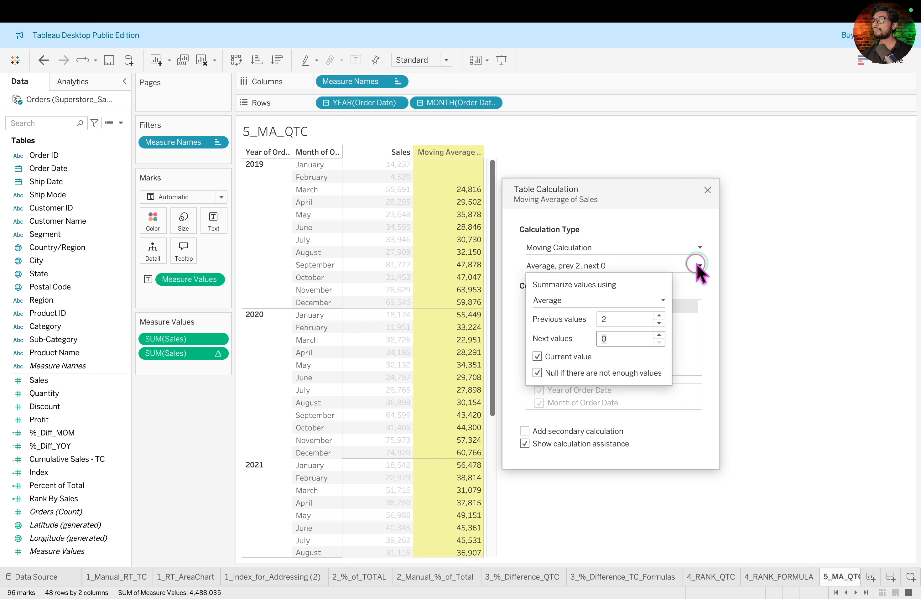
click(698, 246)
click(697, 246)
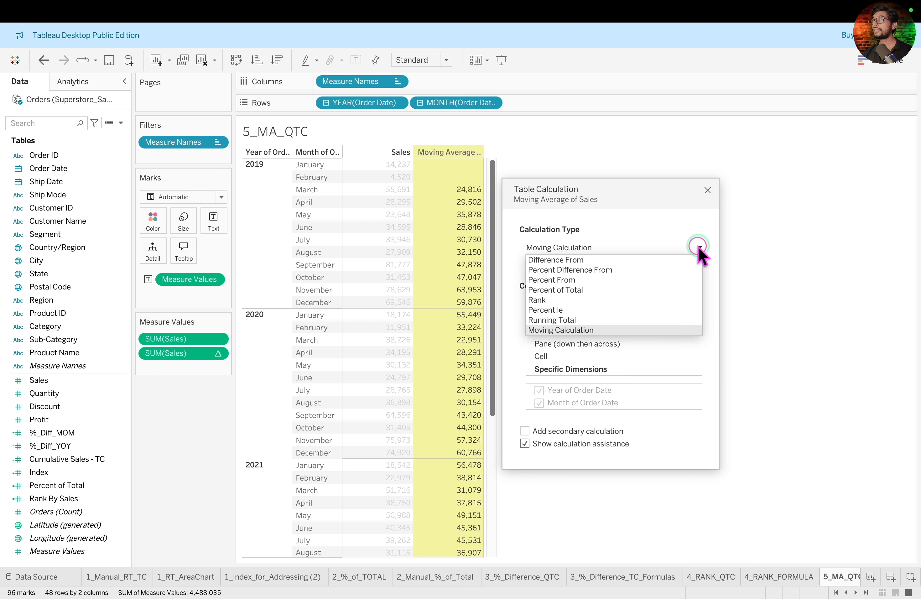
click(698, 247)
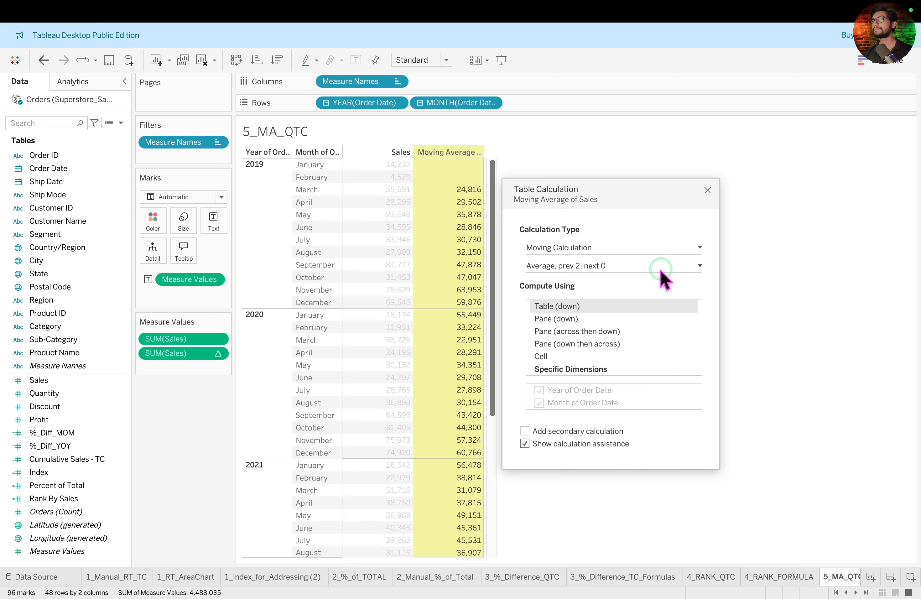
- Close the moving average's table calculation settings
click(707, 191)
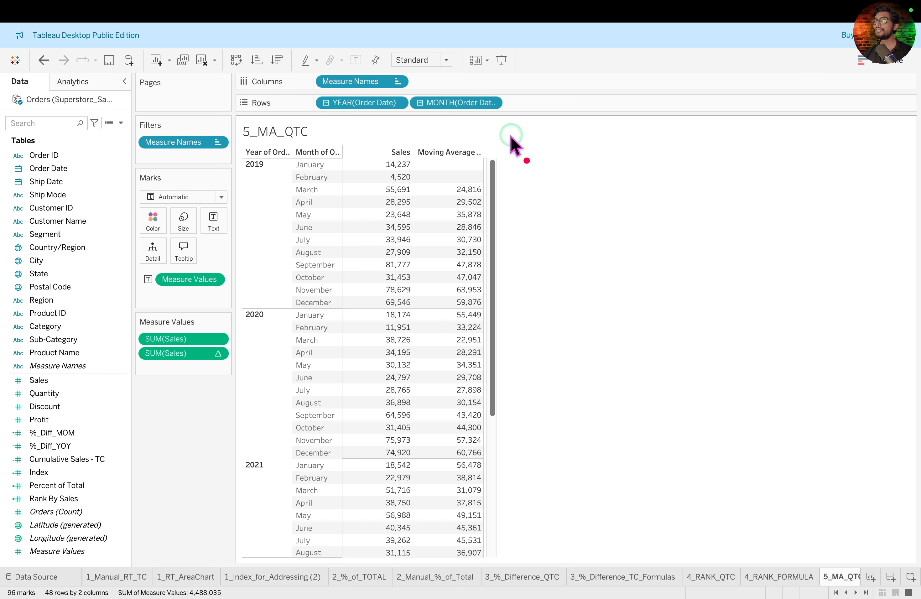
mouse_move(506, 135)
mouse_down()
mouse_move(456, 251)
mouse_move(428, 574)
mouse_up()
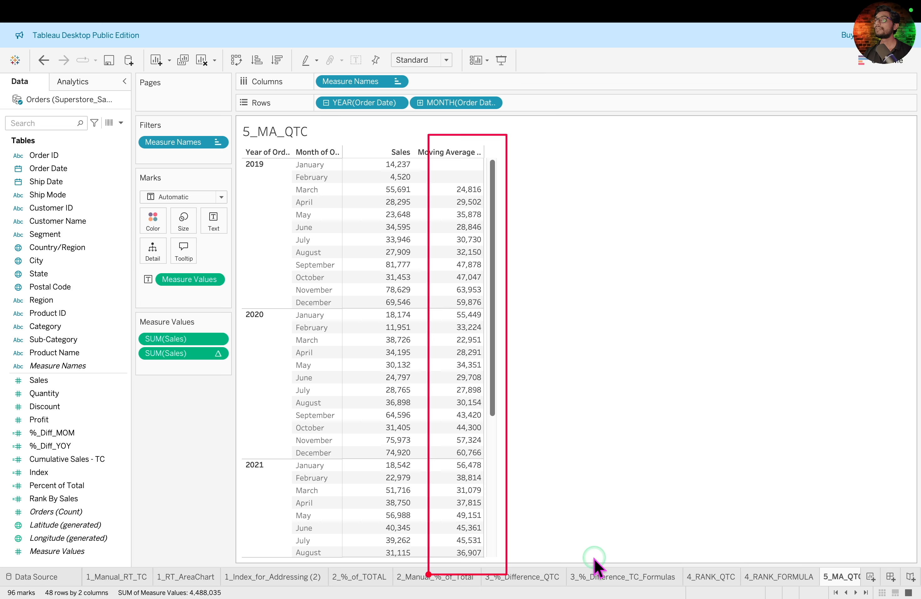
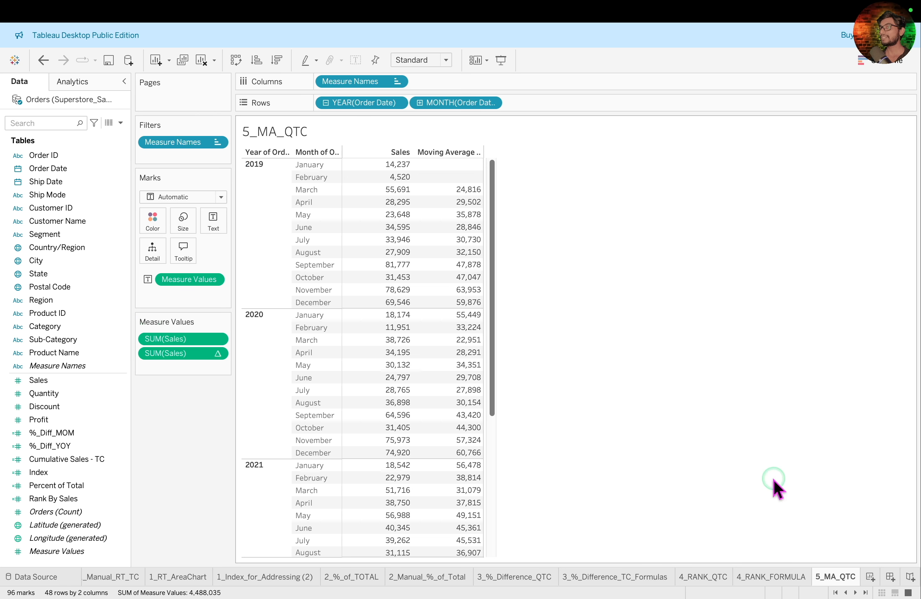
- Duplicate the 5_MA_QTC sheet and rename the copy 5_MA_FORMULA
right_click(843, 583)
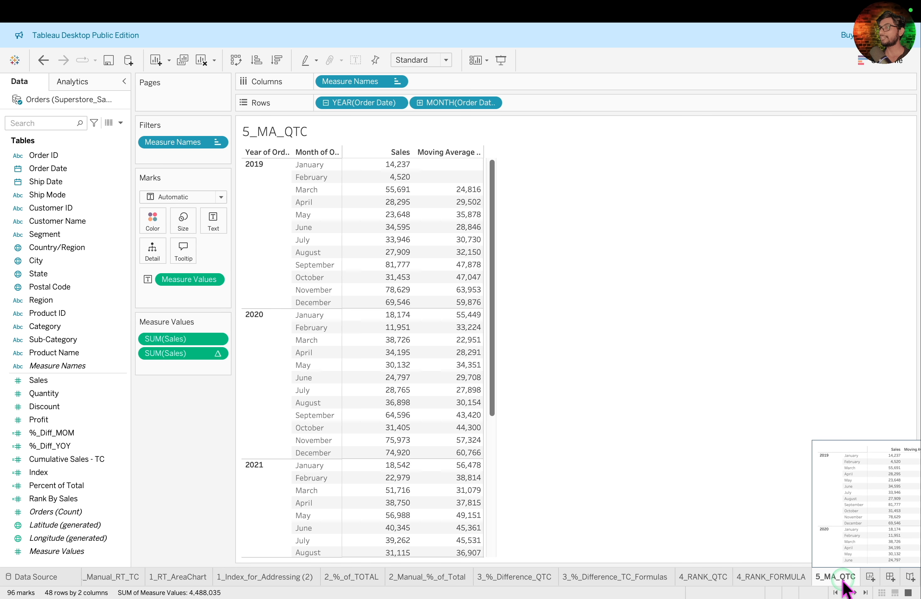
click(867, 541)
double_click(844, 577)
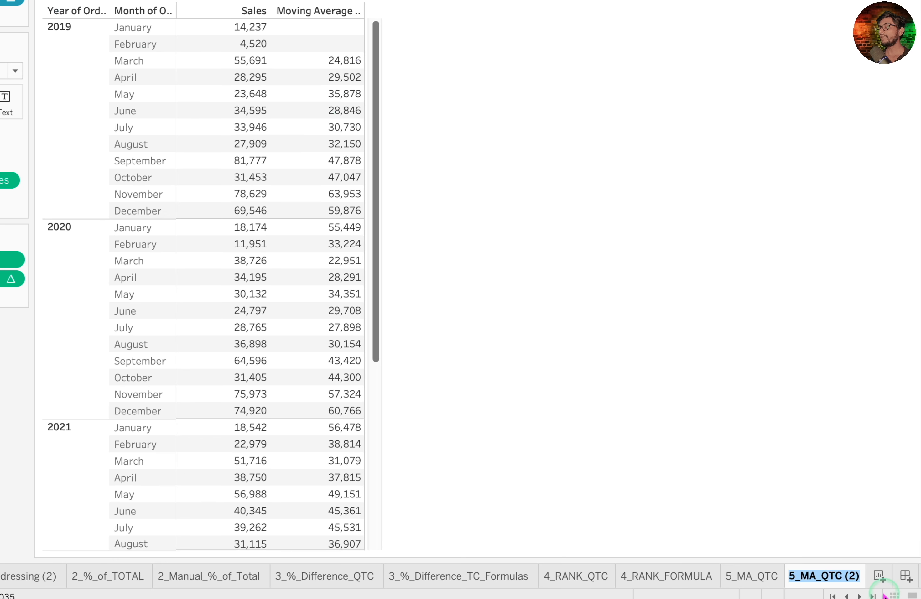
key(Right)
key(BackSpace)
key(BackSpace)
key(BackSpace)
key(BackSpace)
key(BackSpace)
key(BackSpace)
key(BackSpace)
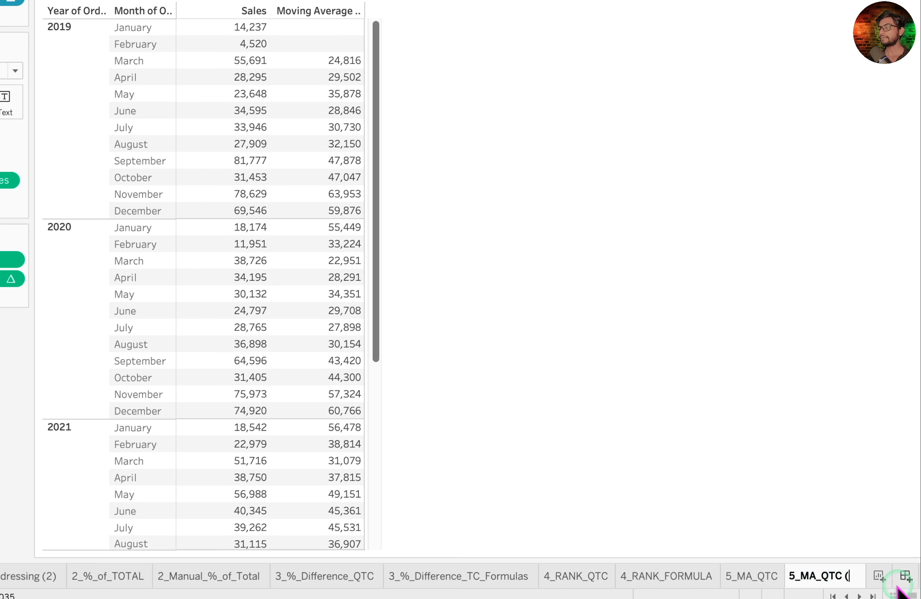
text(FORMULA)
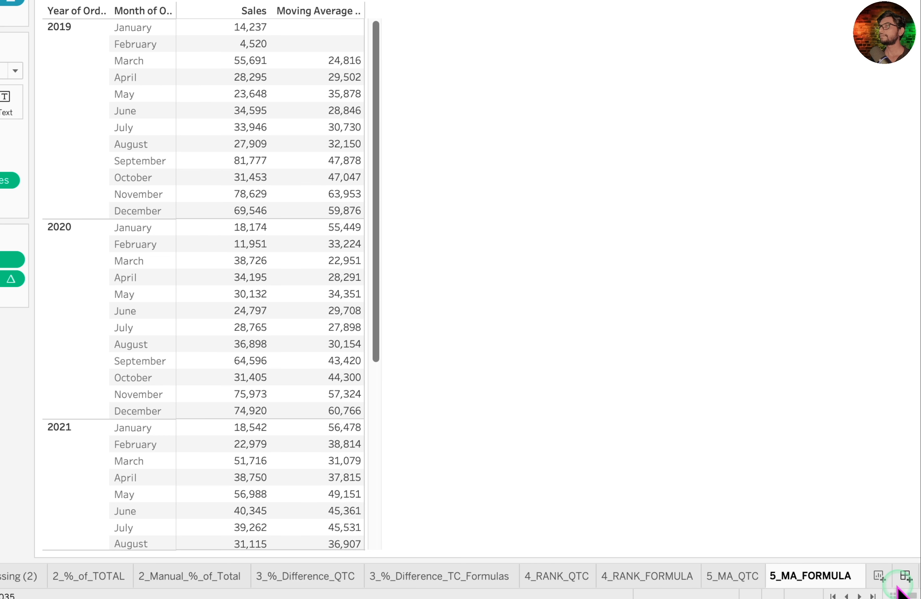
key(Return)
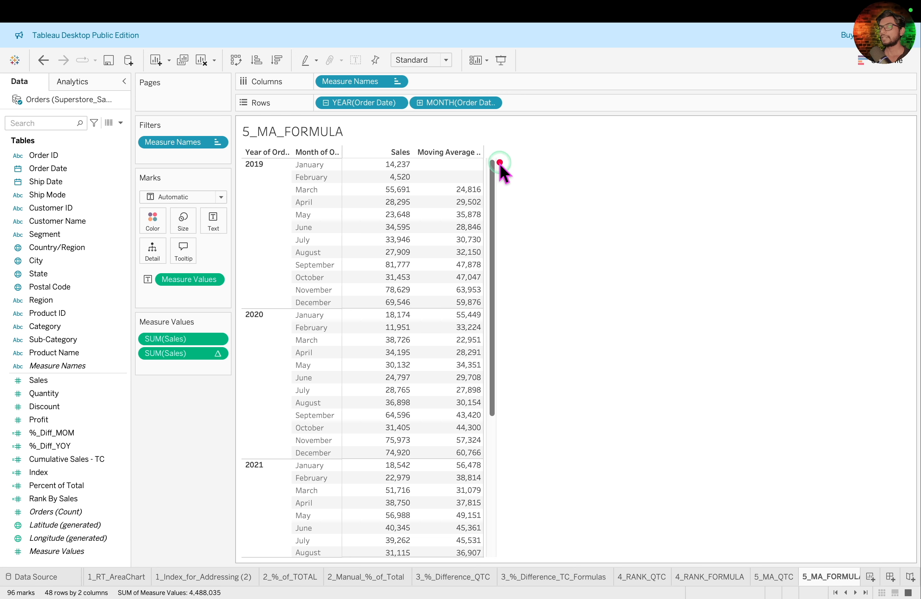
- Remove the moving average measure from the duplicated sheet, keeping only the plain Sales measure
mouse_move(416, 134)
mouse_down()
mouse_move(456, 158)
mouse_move(497, 166)
mouse_up()
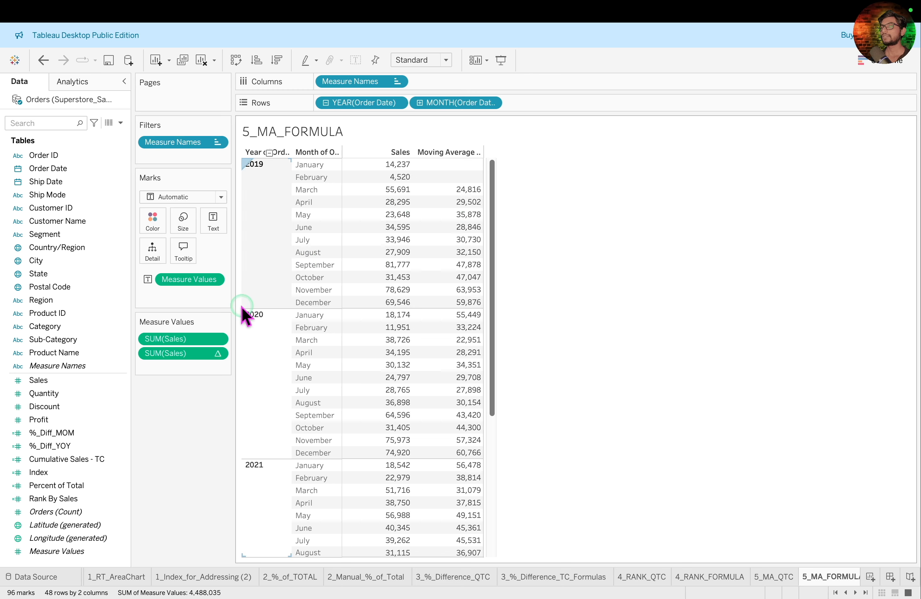
drag(190, 354, 191, 405)
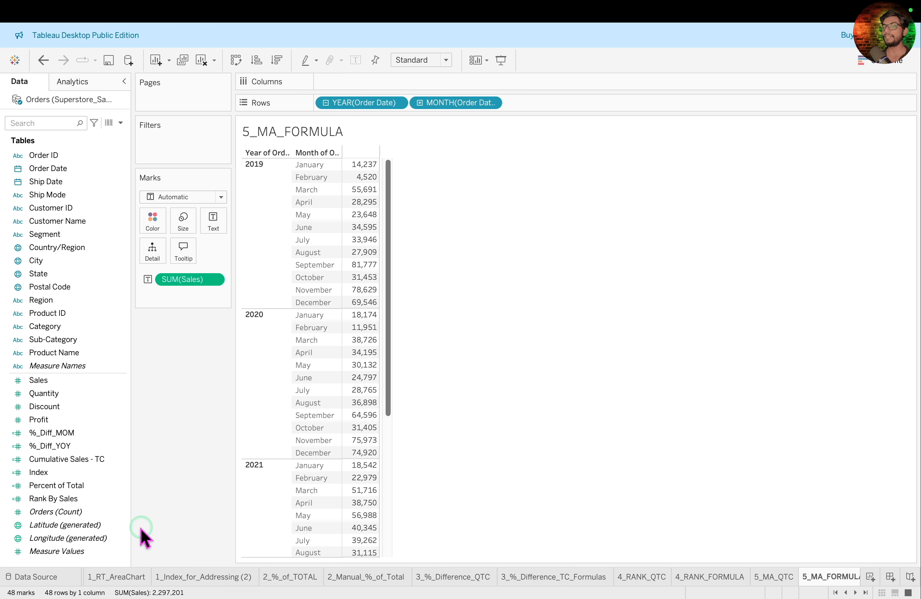
- Create a calculated field and name it Window Average 3M
click(554, 224)
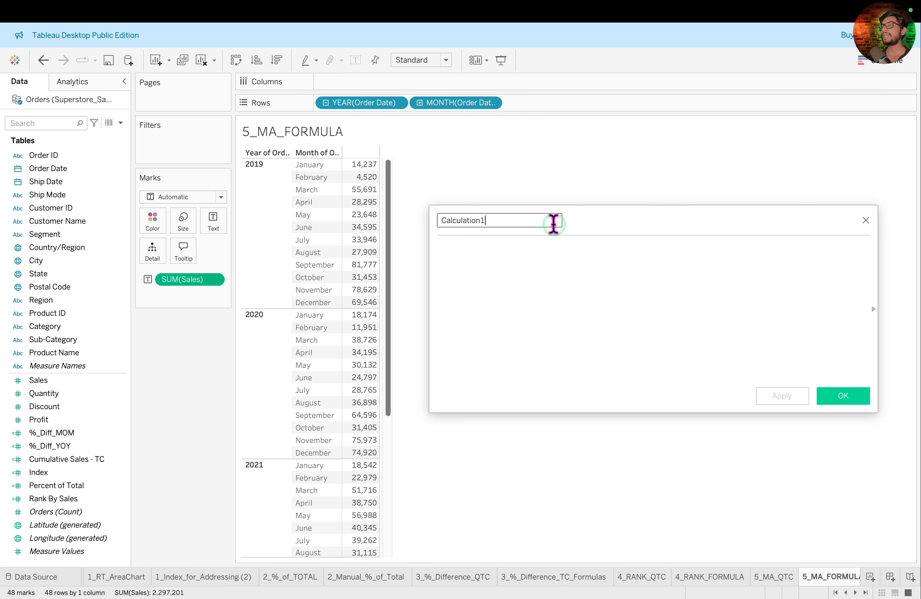
key(ctrl+a)
key(BackSpace)
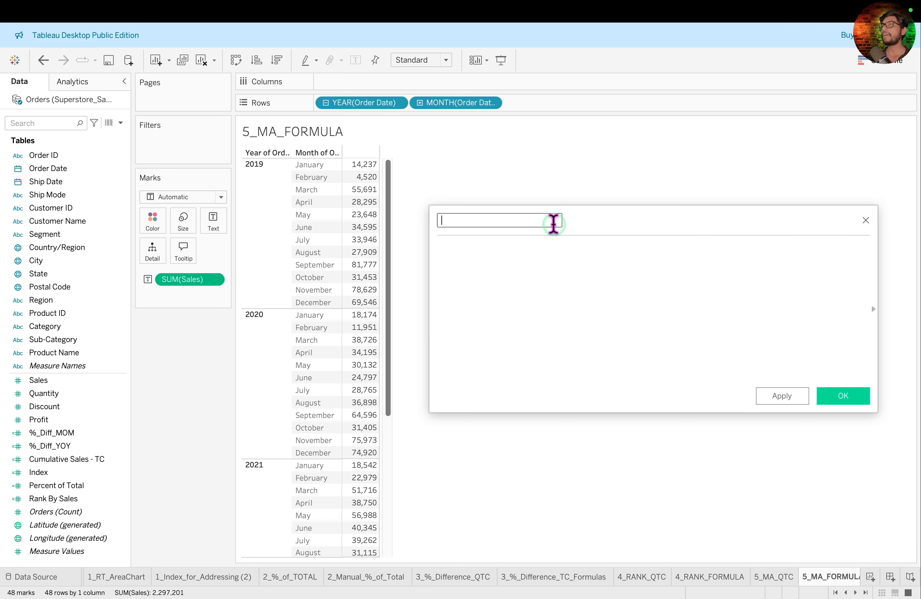
text(Window Average 3M)
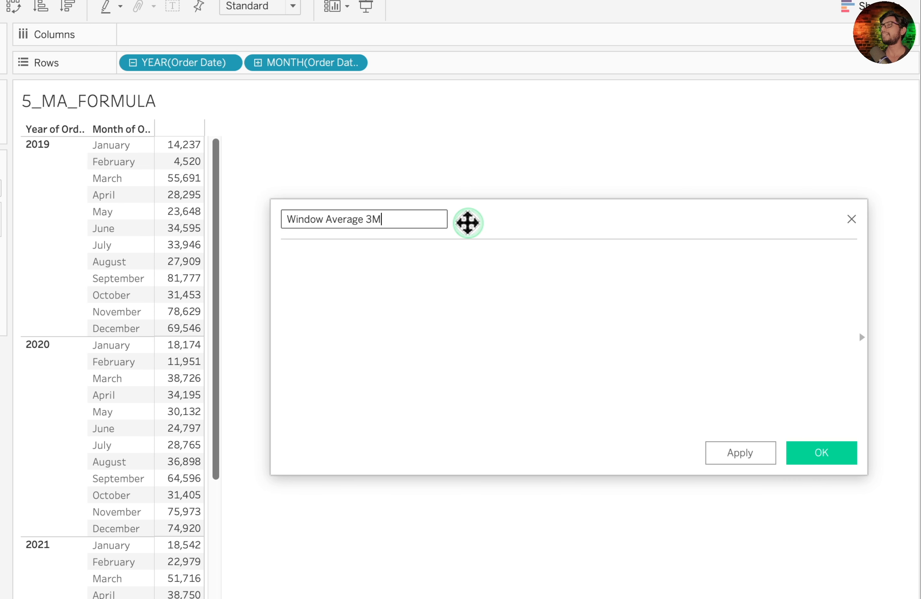
click(522, 253)
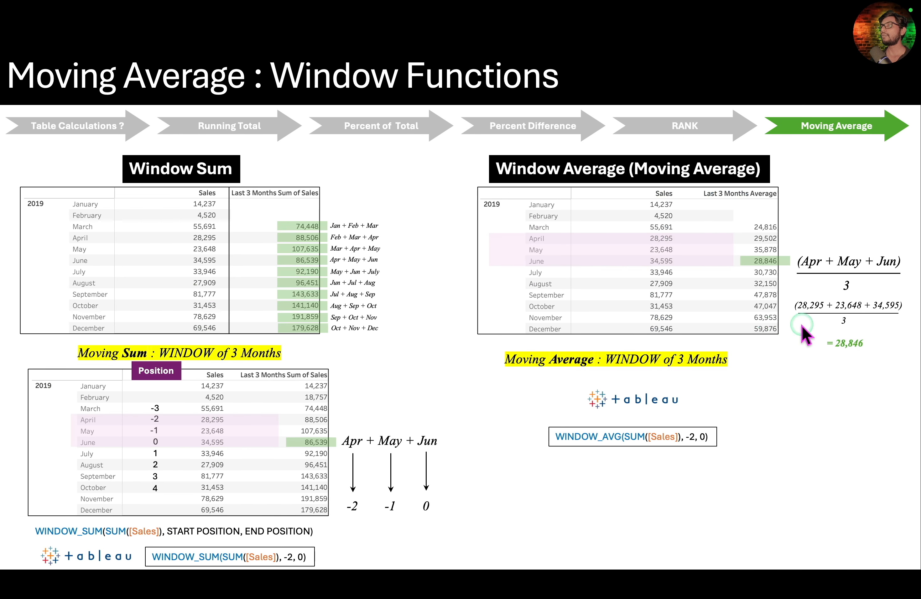
- Define the calculated field as WINDOW_AVG(SUM([Sales]), -2, 0) and save it
text(Win)
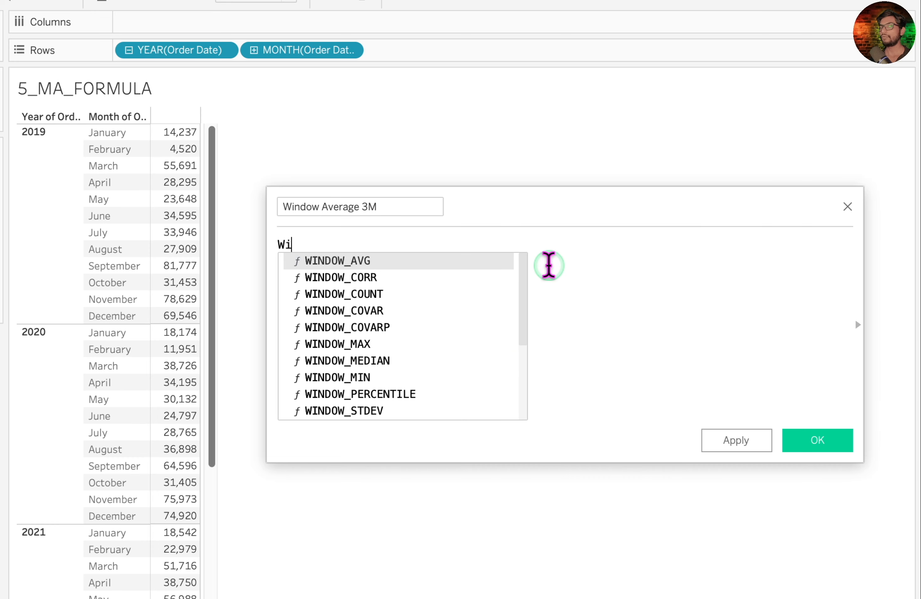
key(Return)
text(SUM)
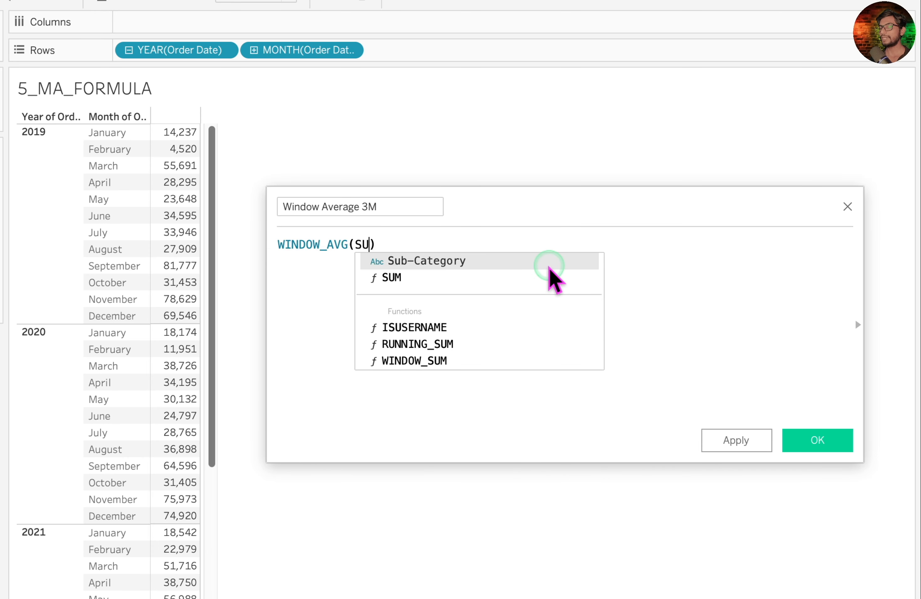
key(Return)
text([Sales]), -2, )
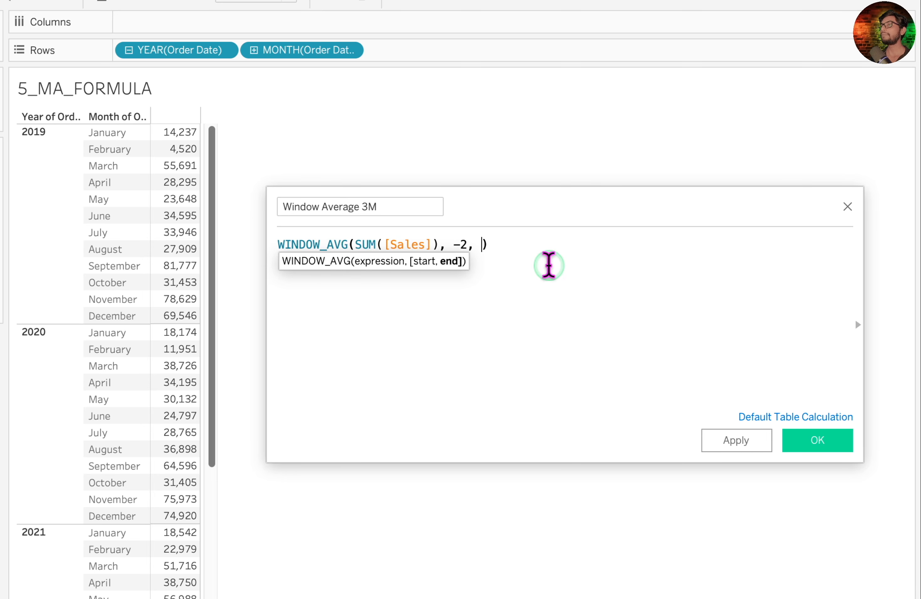
text(0)
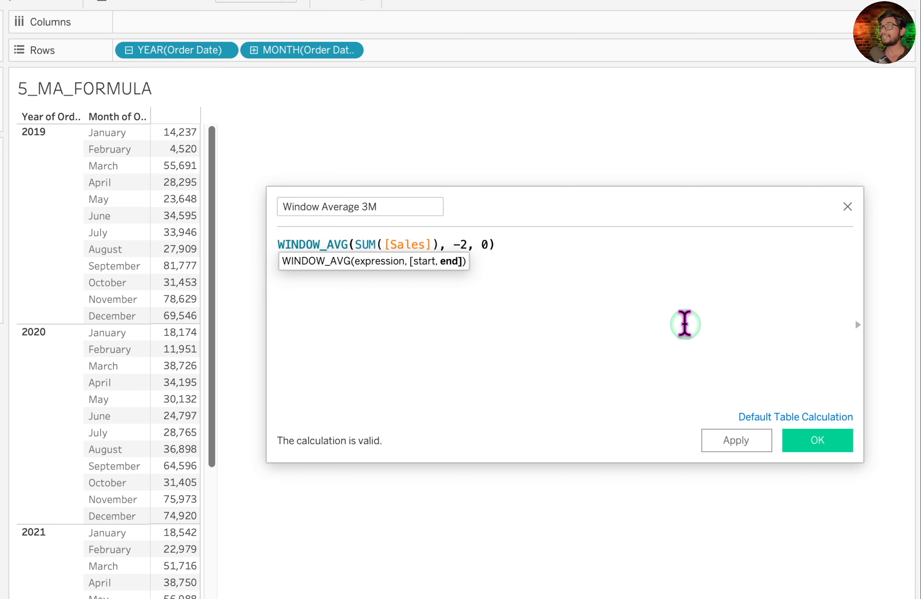
click(821, 442)
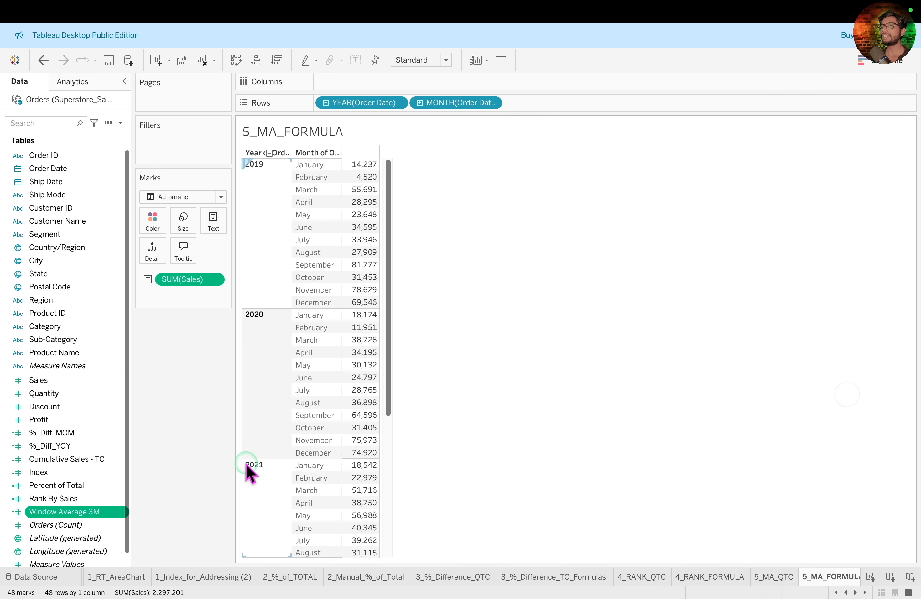
- Add Window Average 3M to the table as a second measure beside Sales
drag(236, 467, 132, 506)
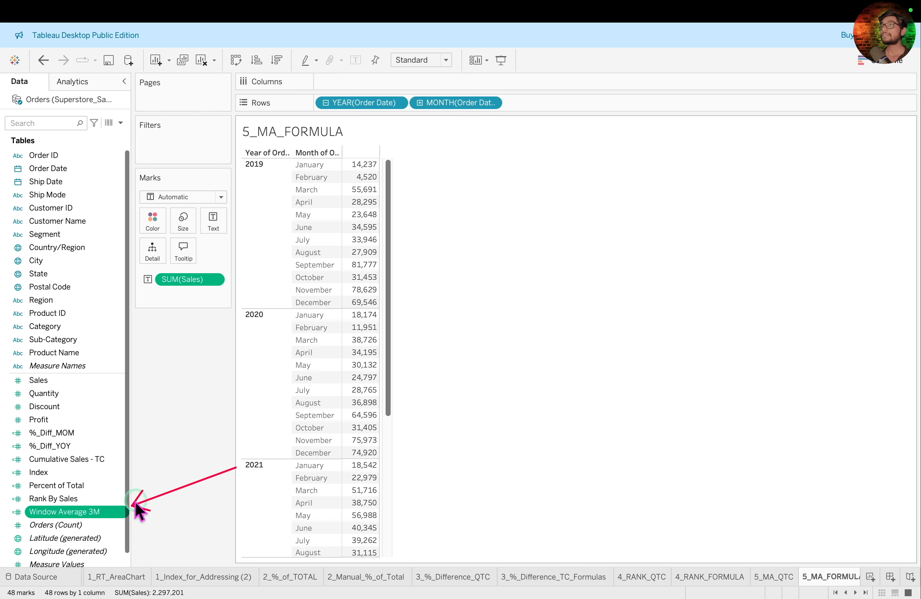
drag(108, 515, 373, 314)
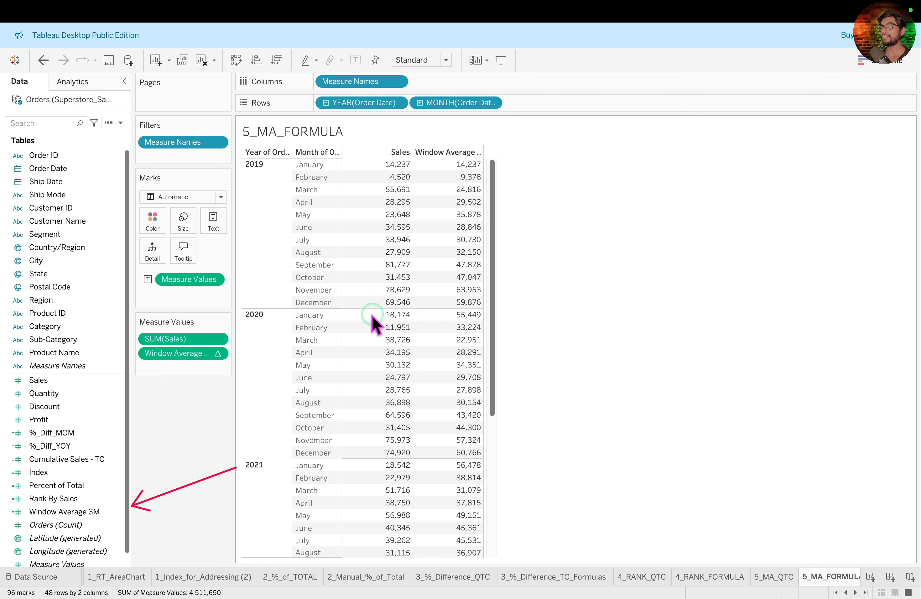
- Compare the Window Average 3M column with the moving average on the 5_MA_QTC sheet, especially January and February 2019
mouse_move(417, 137)
mouse_down()
mouse_move(512, 450)
mouse_move(513, 507)
mouse_up()
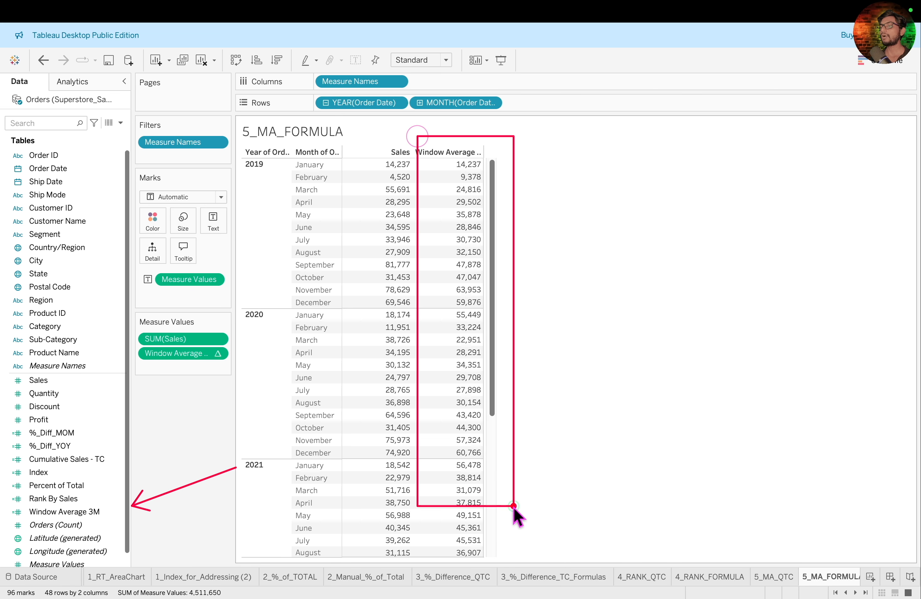
click(769, 582)
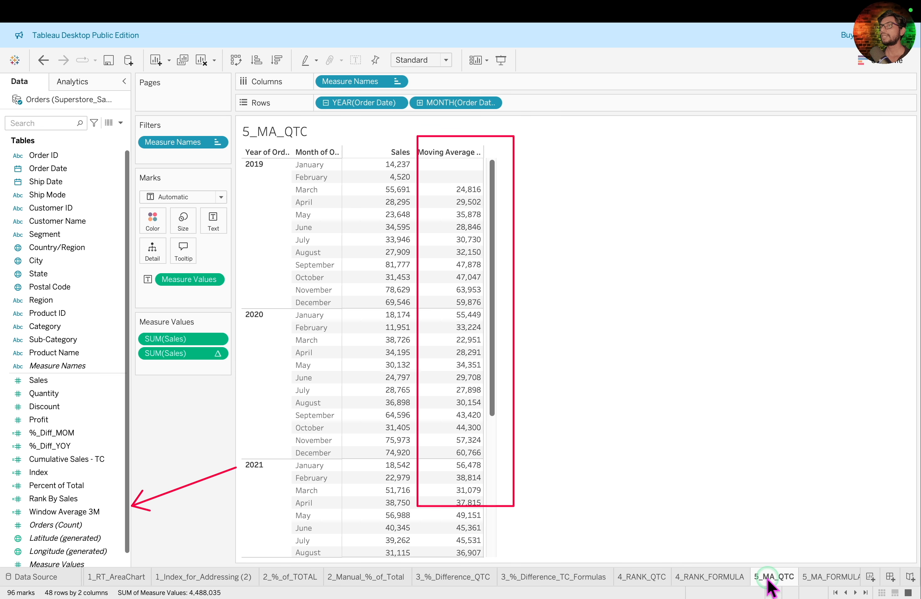
click(822, 577)
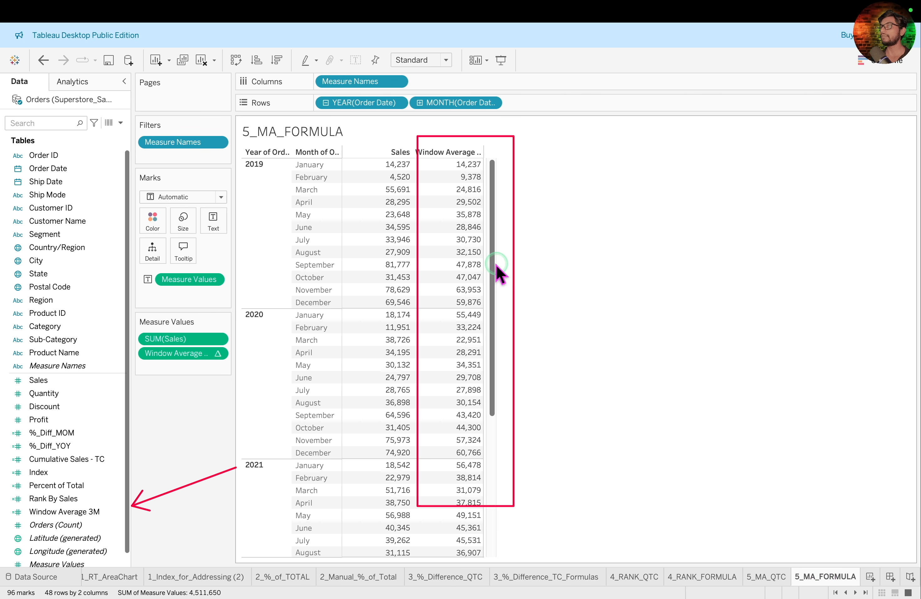
mouse_move(460, 174)
mouse_down()
mouse_move(452, 178)
mouse_move(482, 178)
mouse_up()
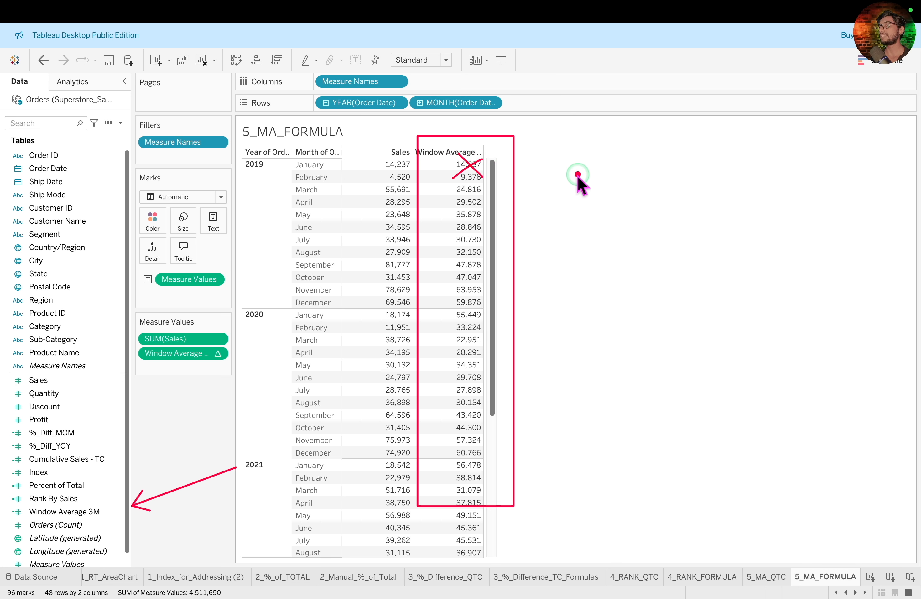
- Edit Window Average 3M's table calculation to return null if there are not enough values, and close its settings
right_click(195, 356)
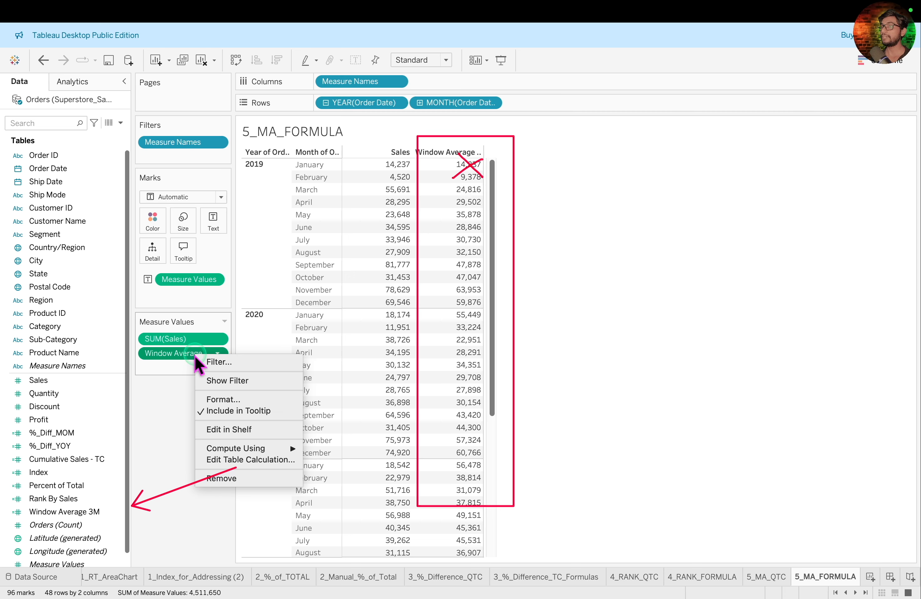
click(278, 460)
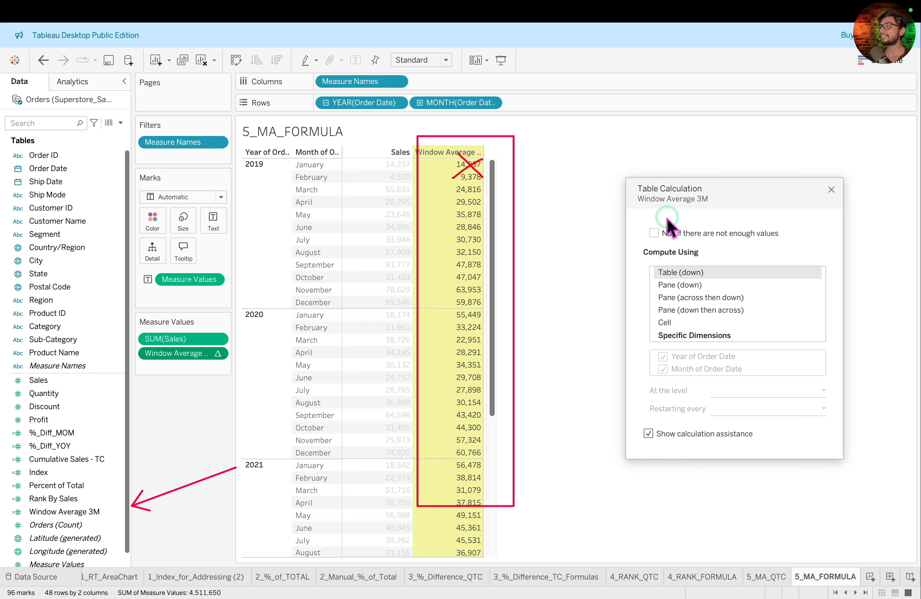
drag(641, 217, 816, 245)
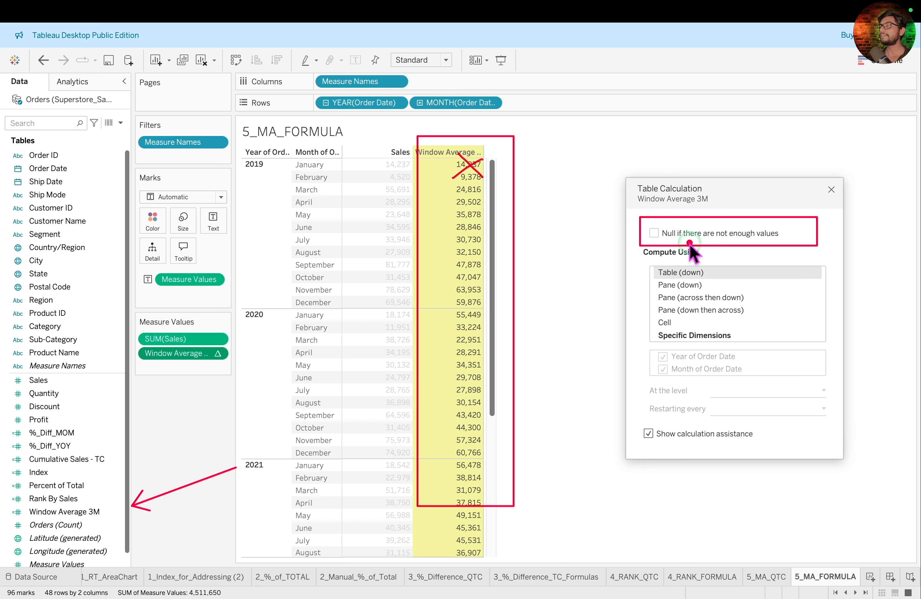
click(654, 233)
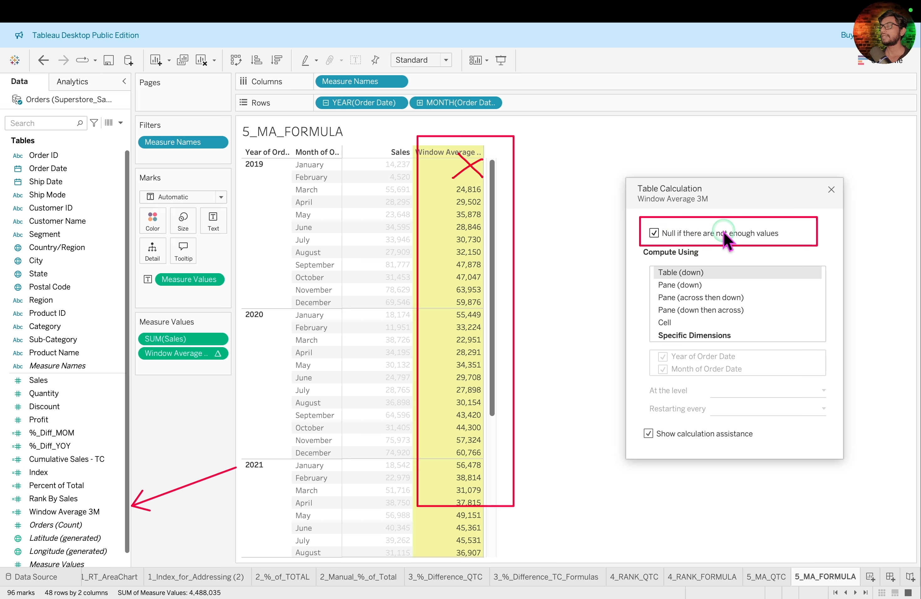
mouse_move(475, 177)
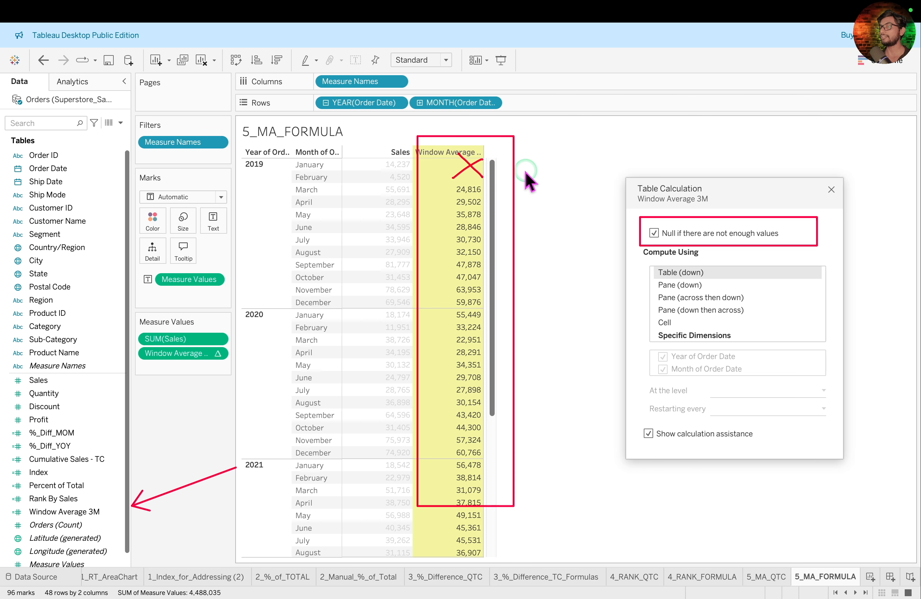
click(831, 189)
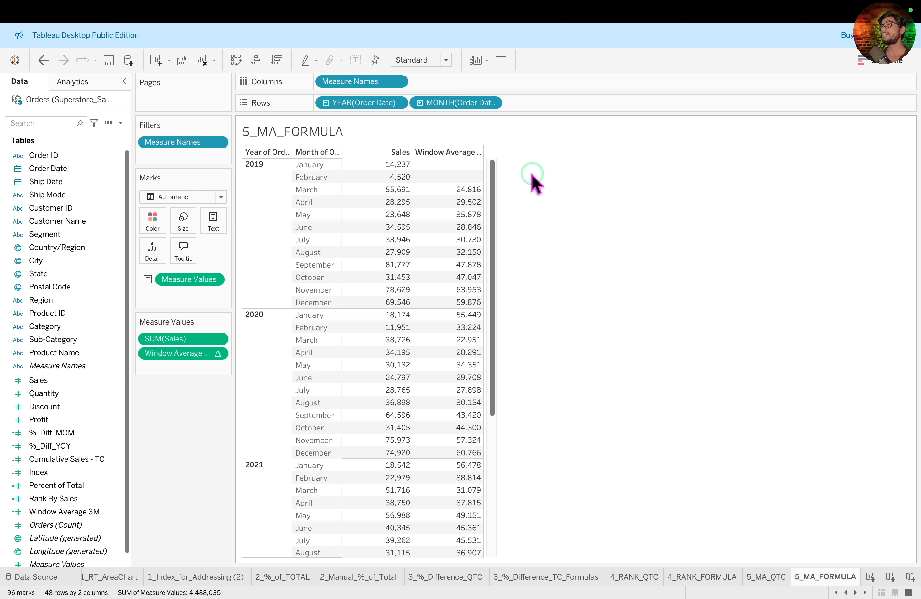
- Reopen the Window Average 3M calculation to review its formula, and check the table on the 5_MA_FORMULA sheet
right_click(101, 511)
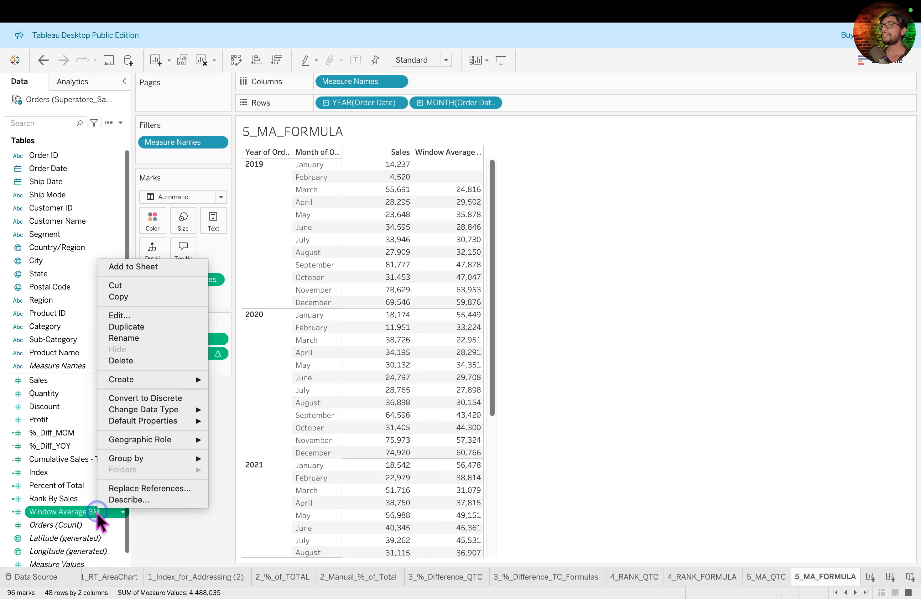
click(151, 314)
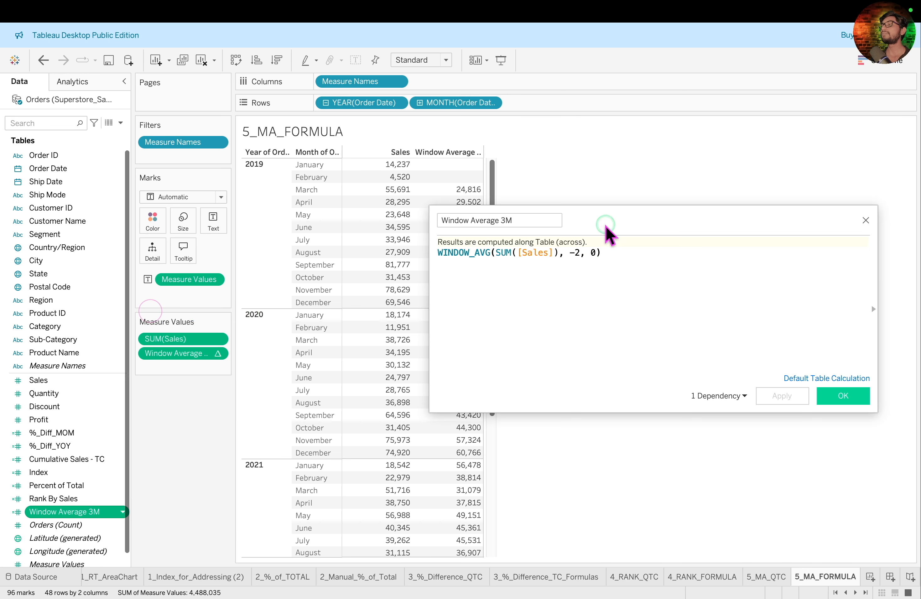
drag(605, 225, 665, 226)
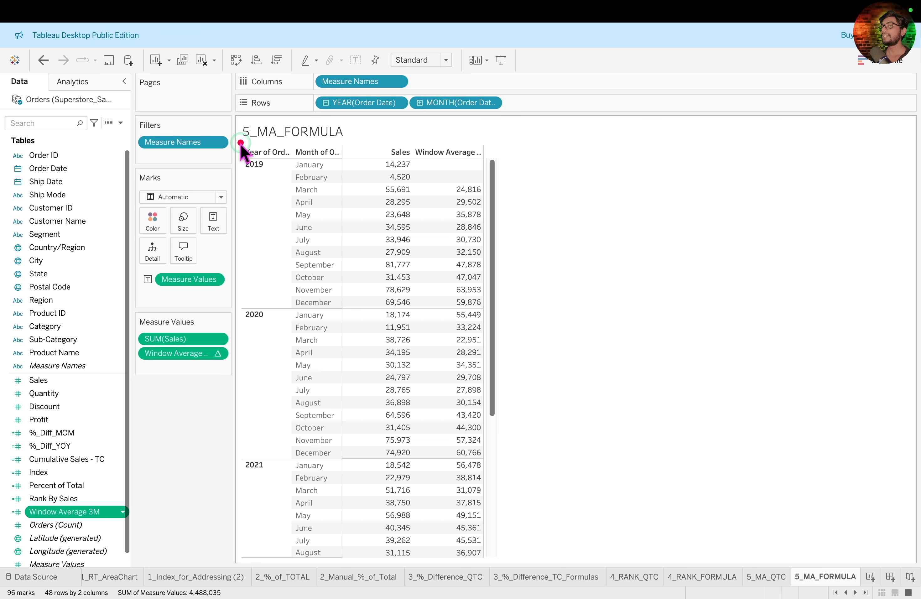
mouse_move(240, 143)
mouse_down()
mouse_move(532, 596)
mouse_move(550, 566)
mouse_up()
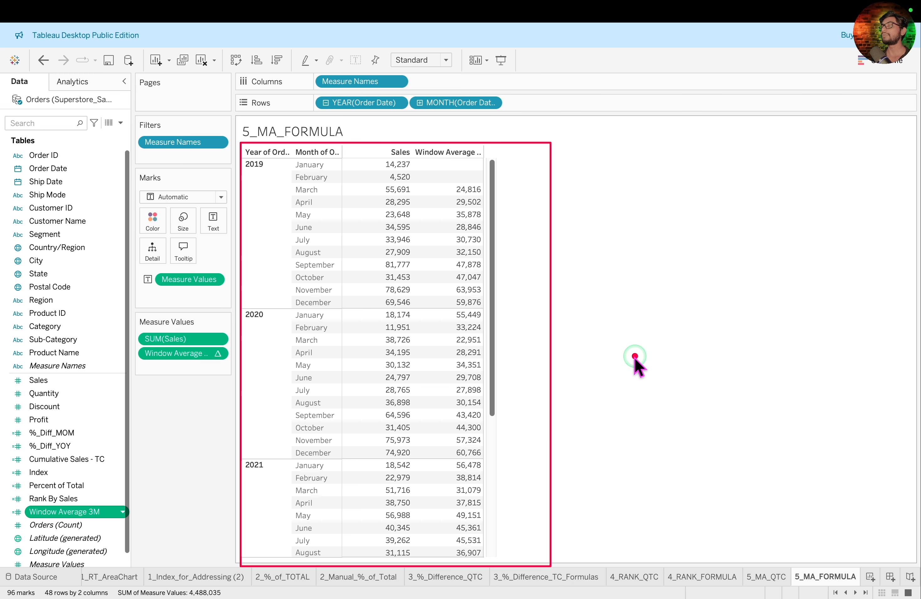
- Compare the Sales column with the Window Average 3M column, and check the share-price chart on the Moving Averages slide
mouse_move(355, 126)
mouse_down()
mouse_move(446, 595)
mouse_move(424, 593)
mouse_up()
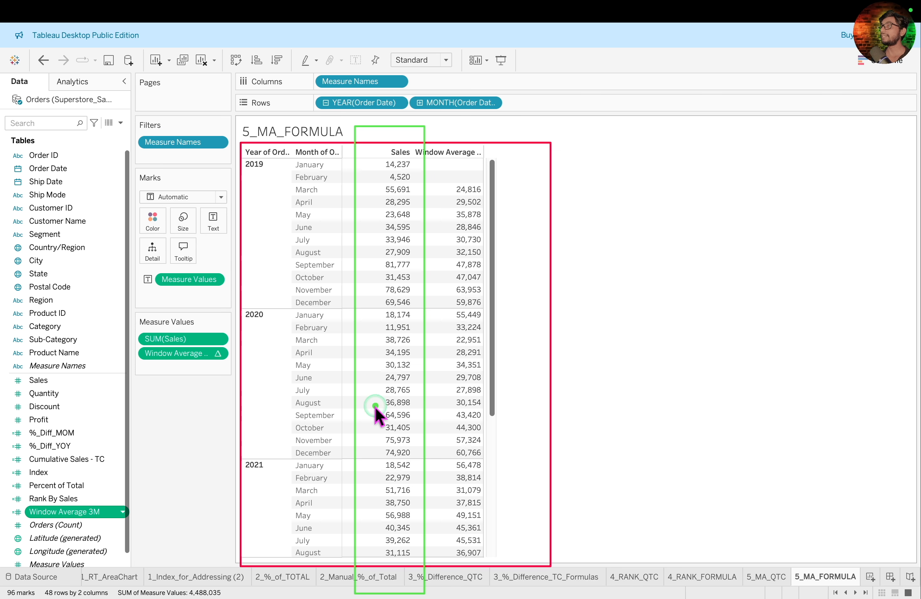
click(360, 376)
drag(430, 119, 506, 597)
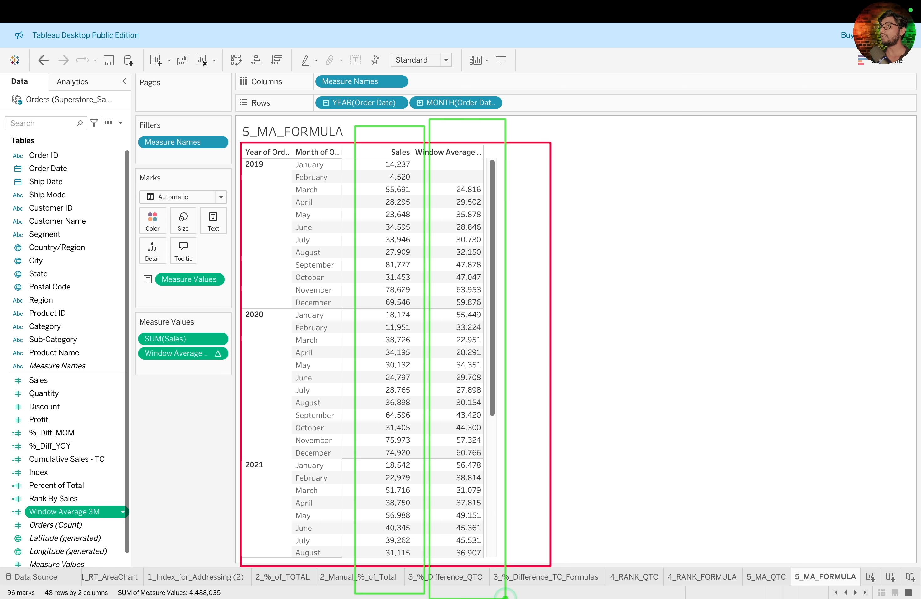
click(549, 302)
key(ctrl+Left)
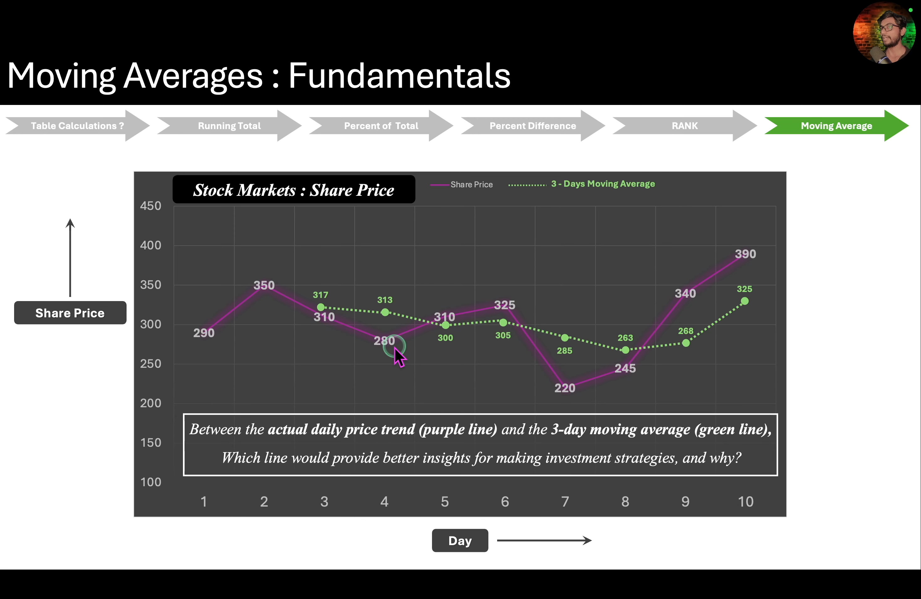
key(ctrl+Right)
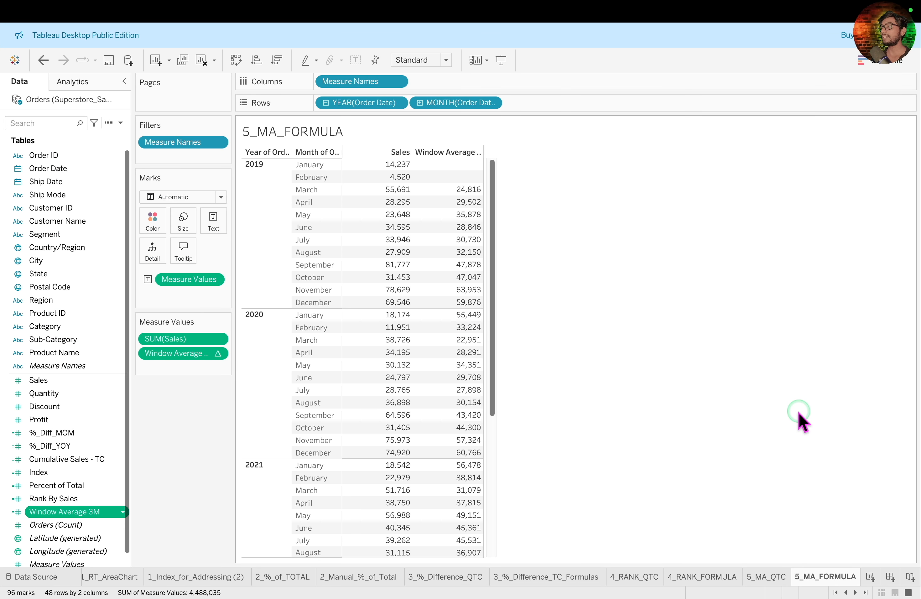
- Create a new worksheet and name it 5_MA_PLOT
key(super+t)
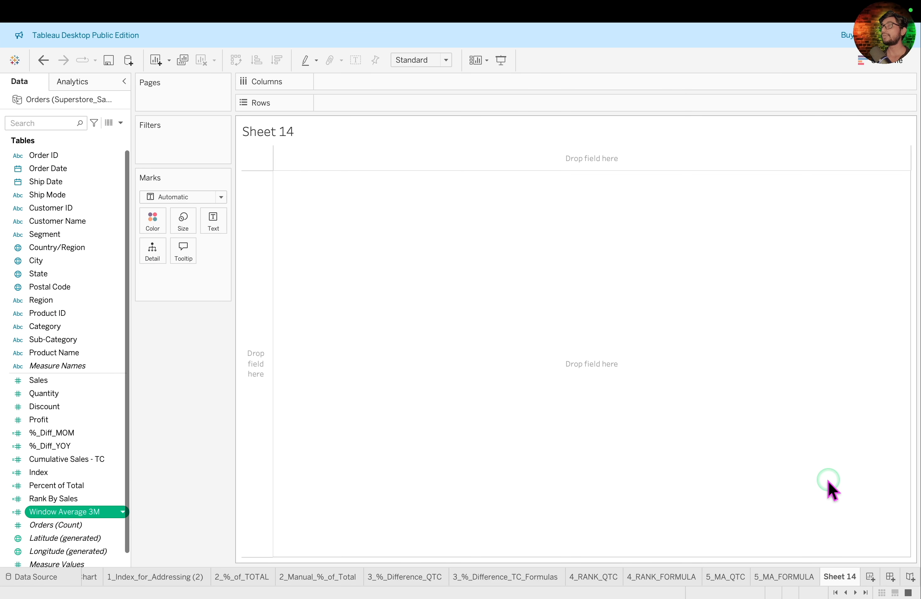
double_click(840, 577)
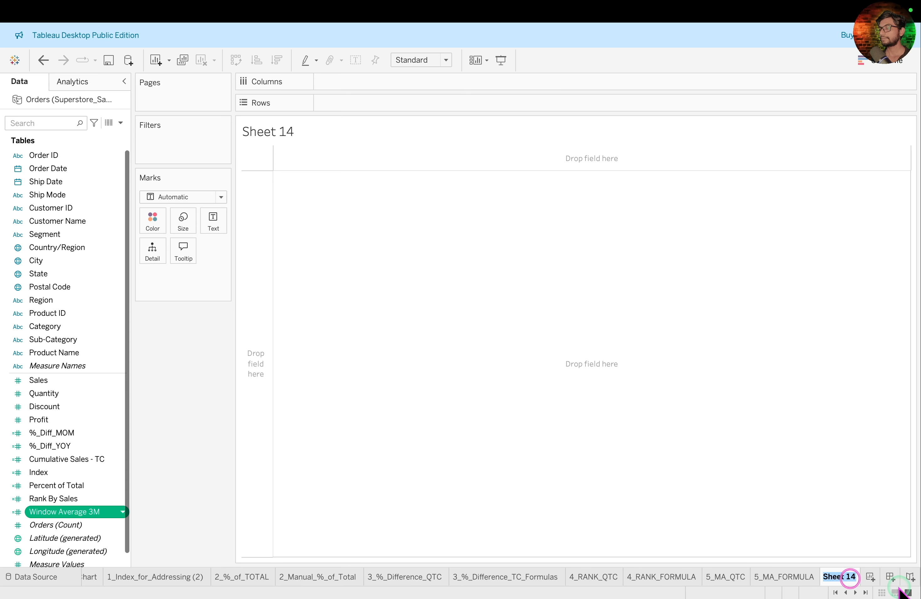
text(MA)
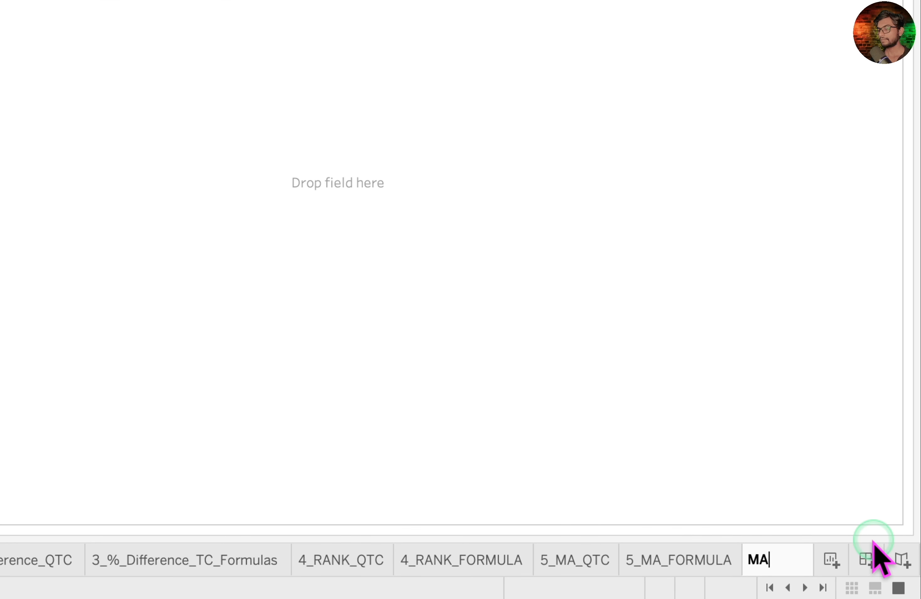
key(BackSpace)
key(BackSpace)
text(5_MA_PLOT)
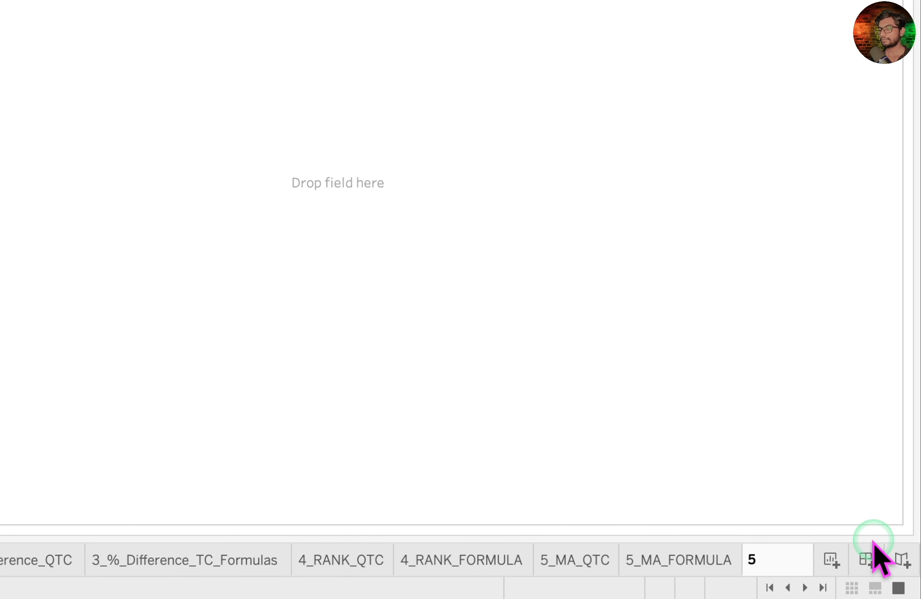
key(Return)
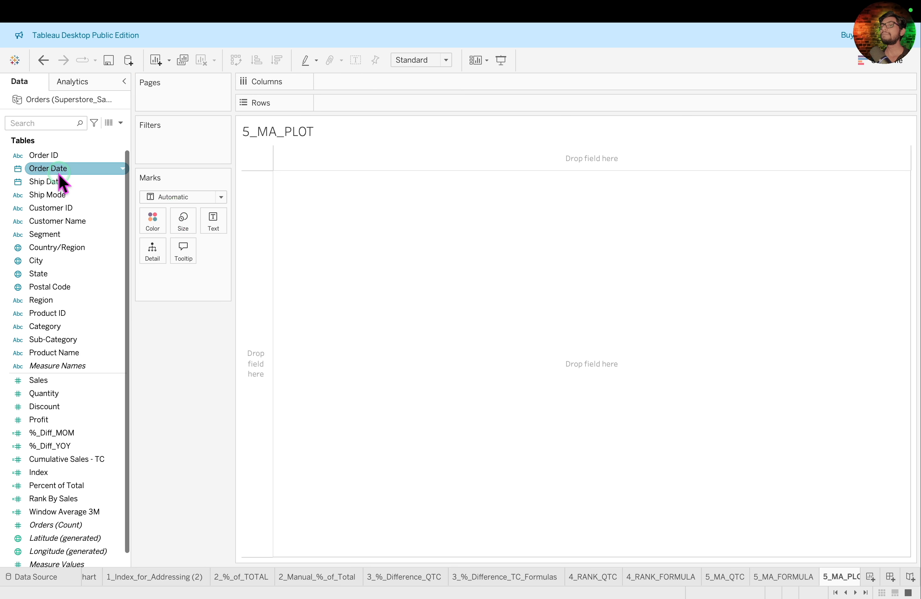
- Place Order Date on the columns as a discrete month-and-year field (May 2015 format)
drag(59, 170, 372, 89)
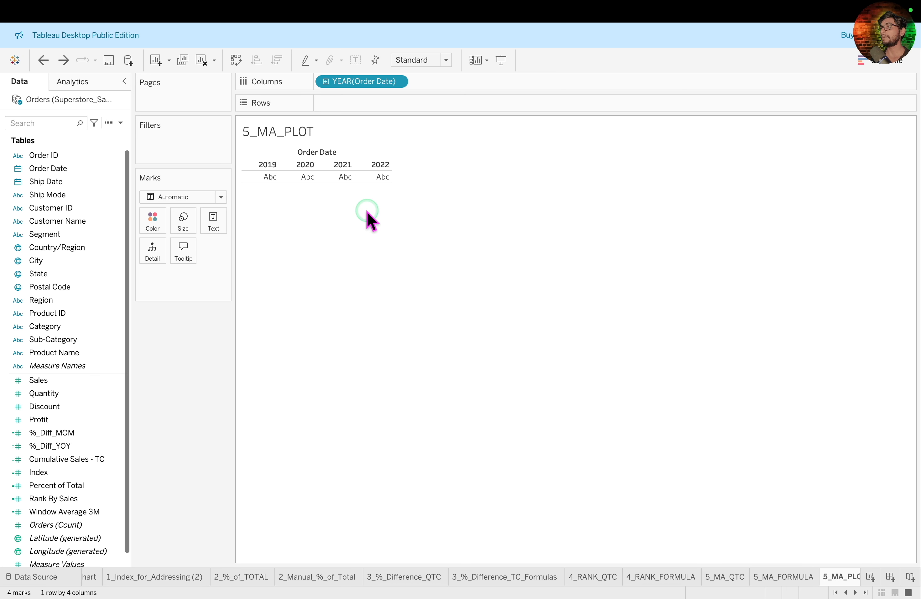
click(391, 85)
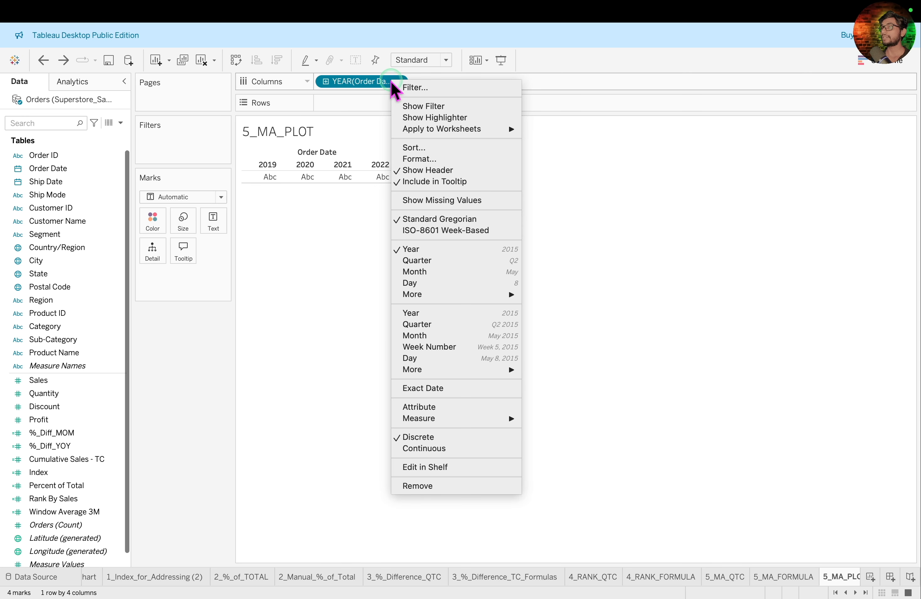
click(465, 336)
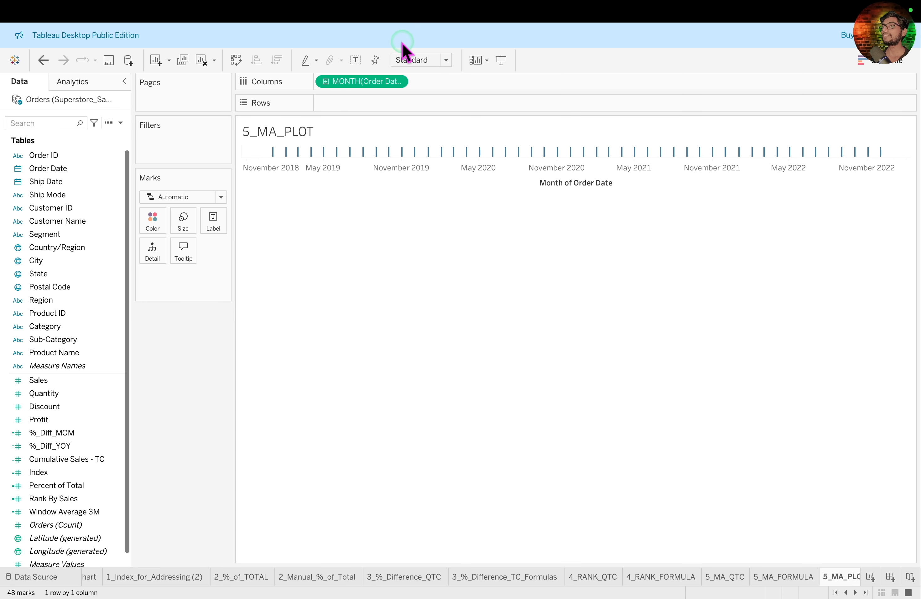
click(390, 85)
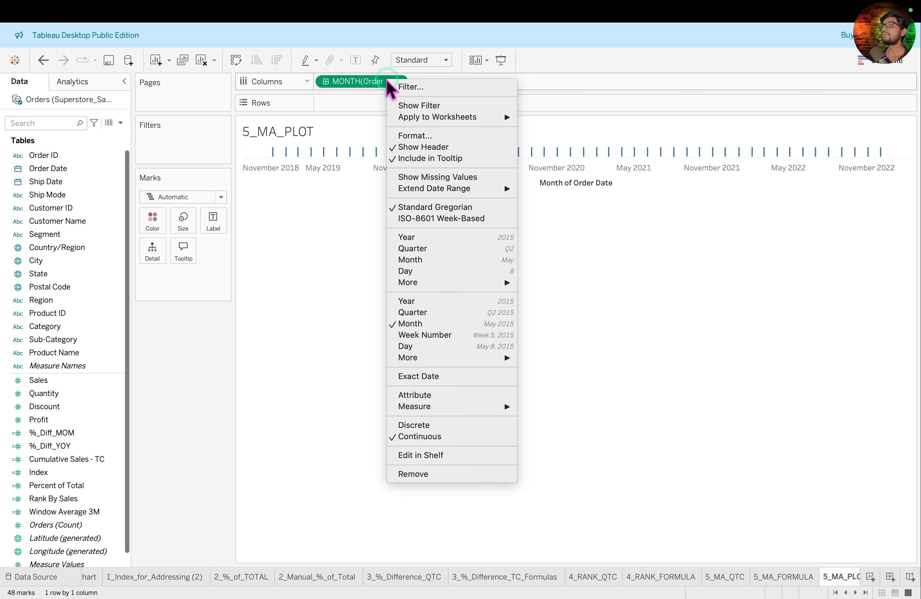
click(455, 424)
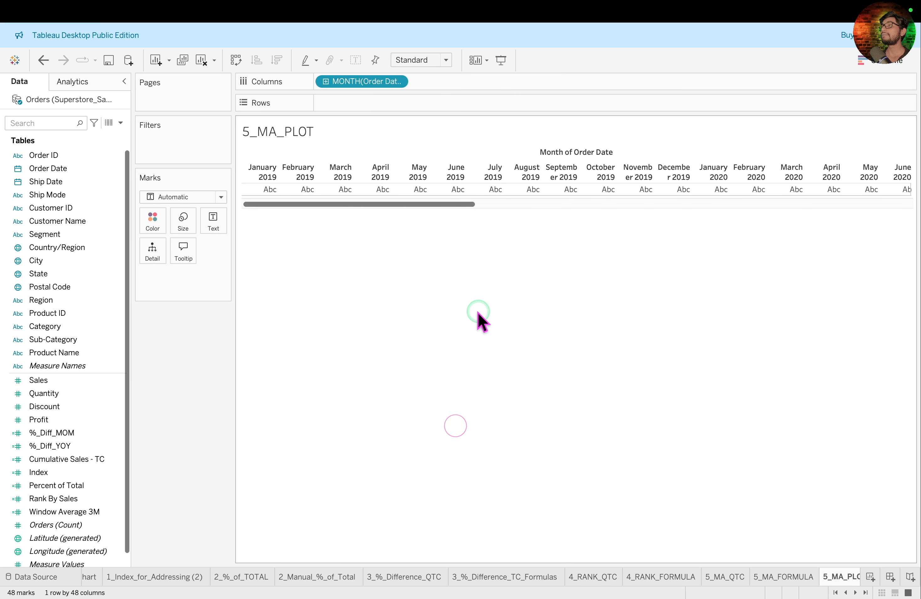
scroll(479, 315, right, 15)
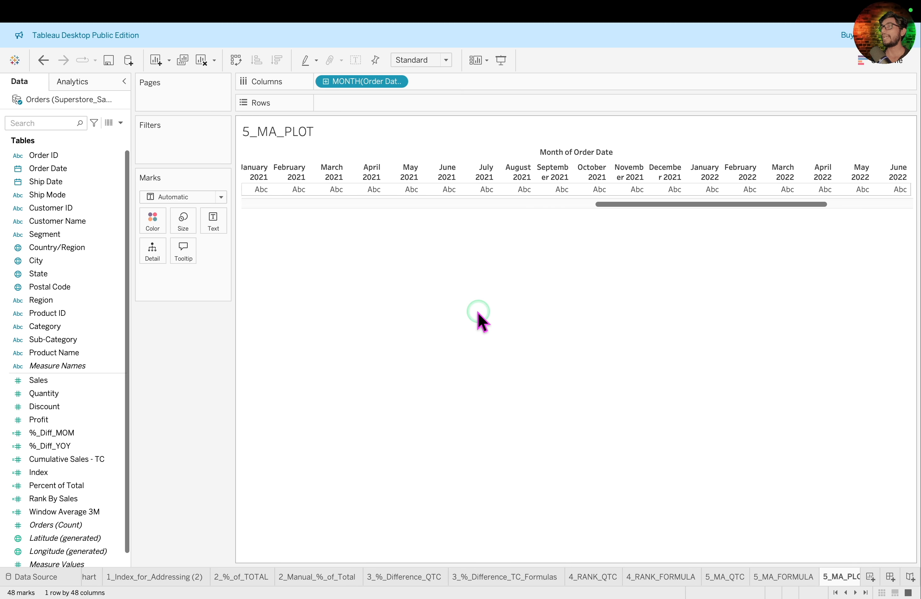
scroll(478, 318, left, 15)
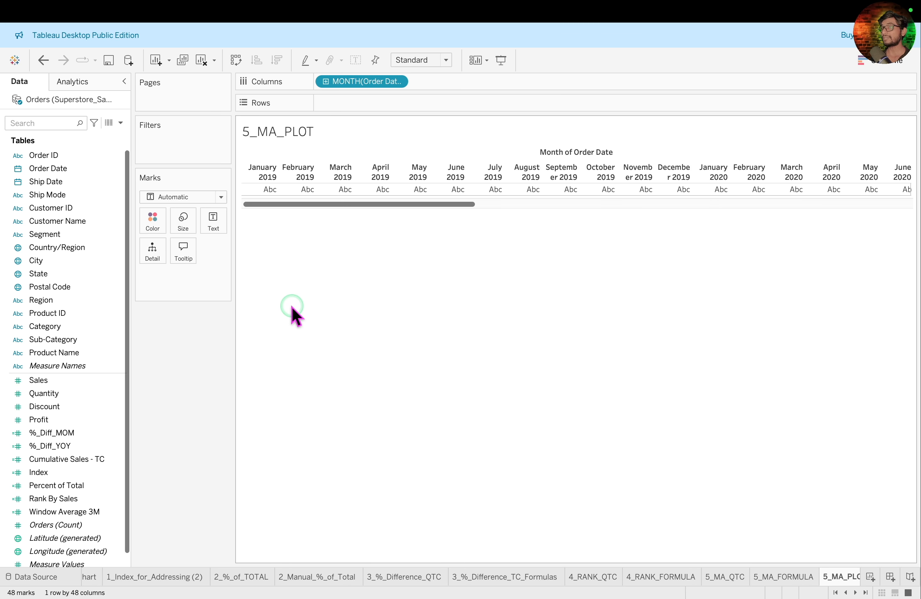
- Place Sales on the rows to plot total sales per month as a line
click(79, 379)
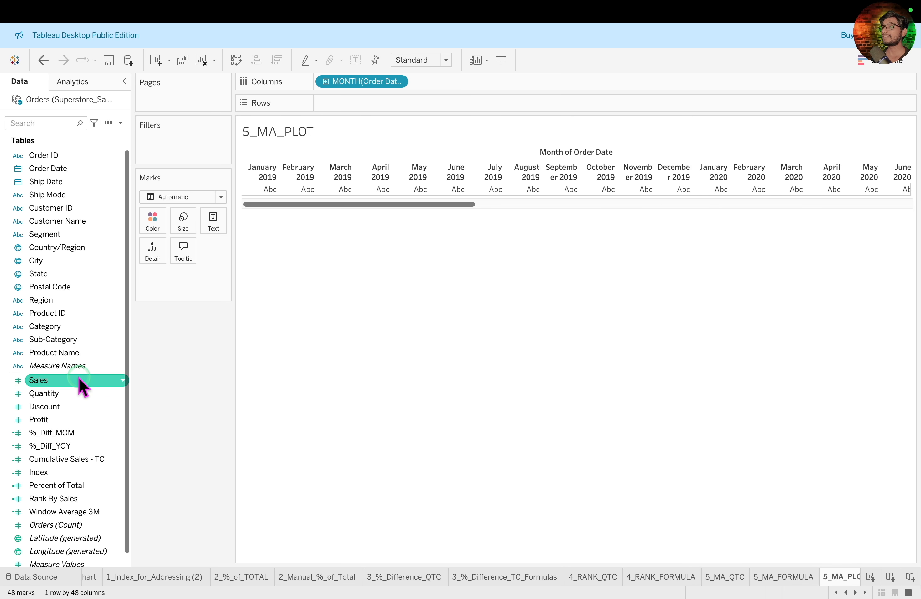
drag(78, 377, 401, 101)
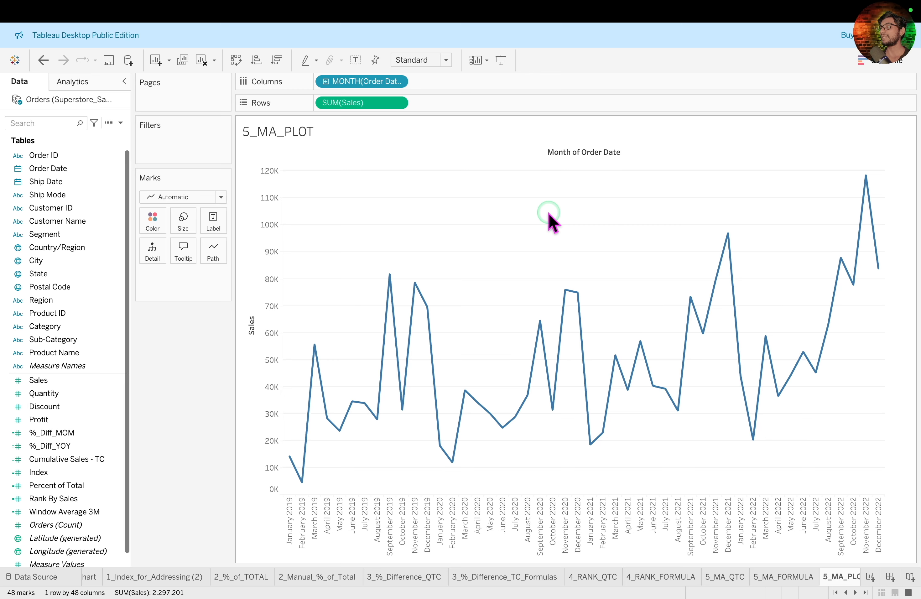
click(94, 511)
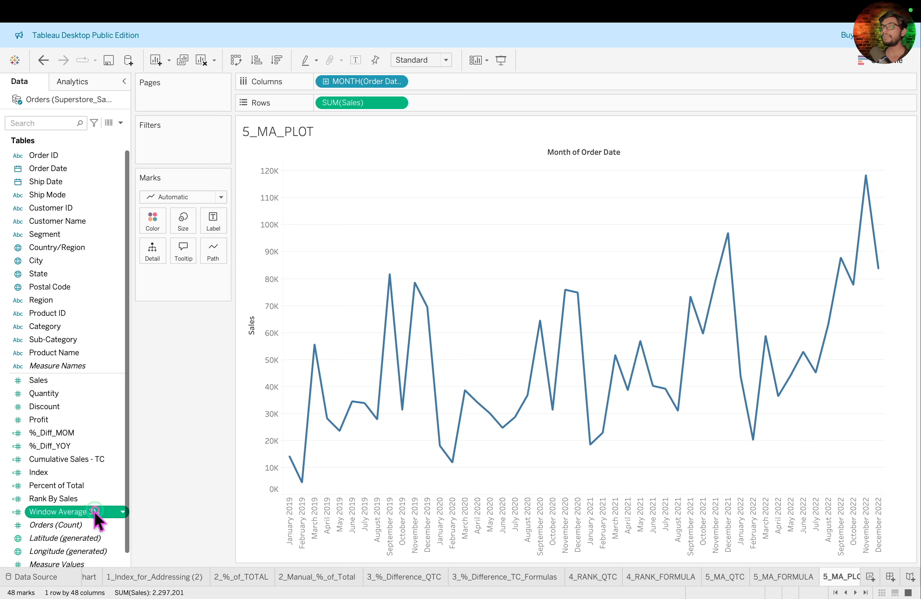
drag(206, 452, 117, 502)
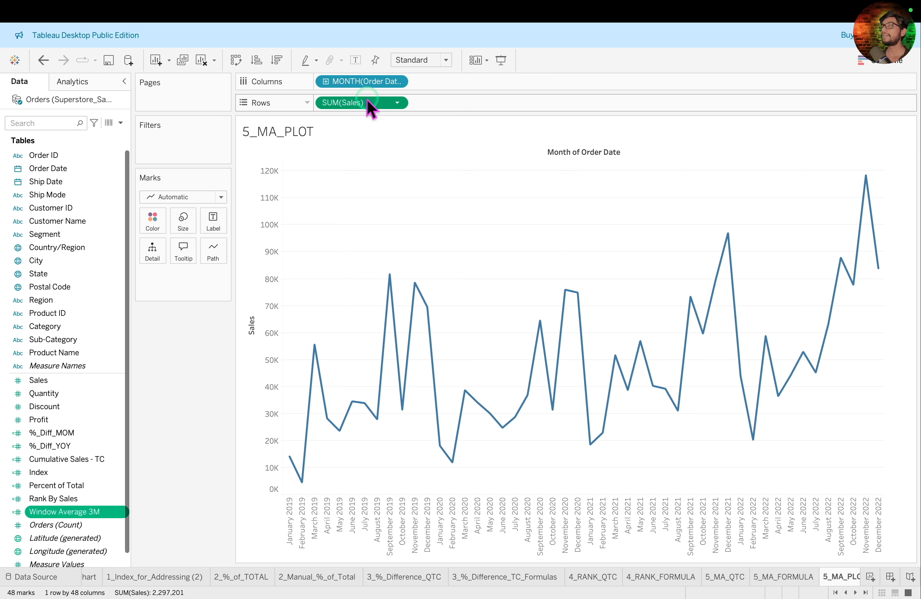
- Apply the Moving Average quick table calculation to SUM(Sales) on the rows
click(393, 106)
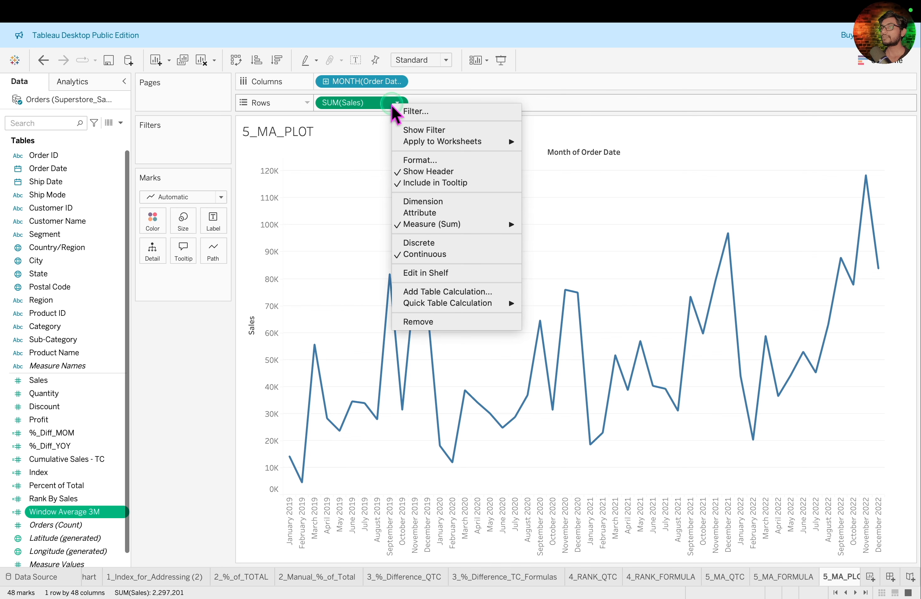
click(487, 303)
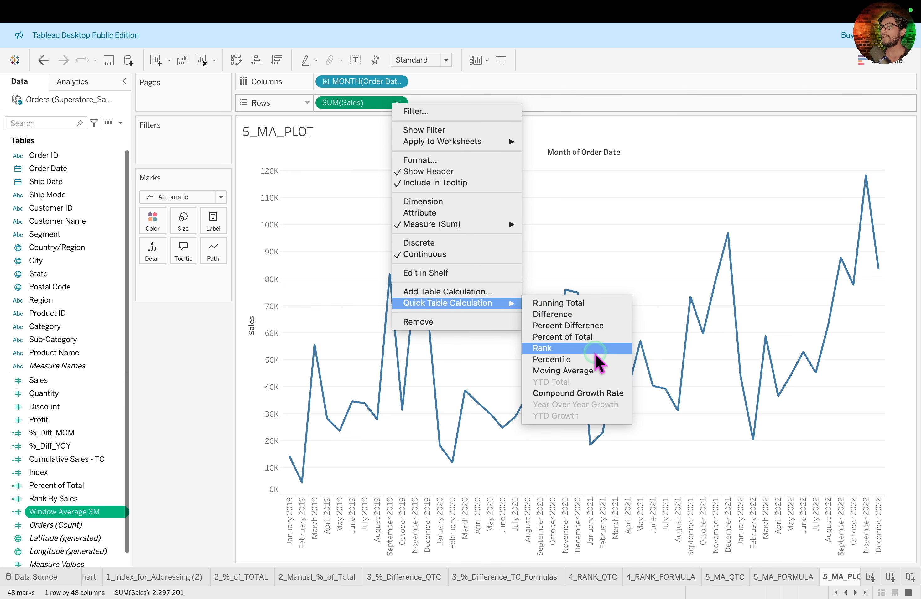
click(596, 371)
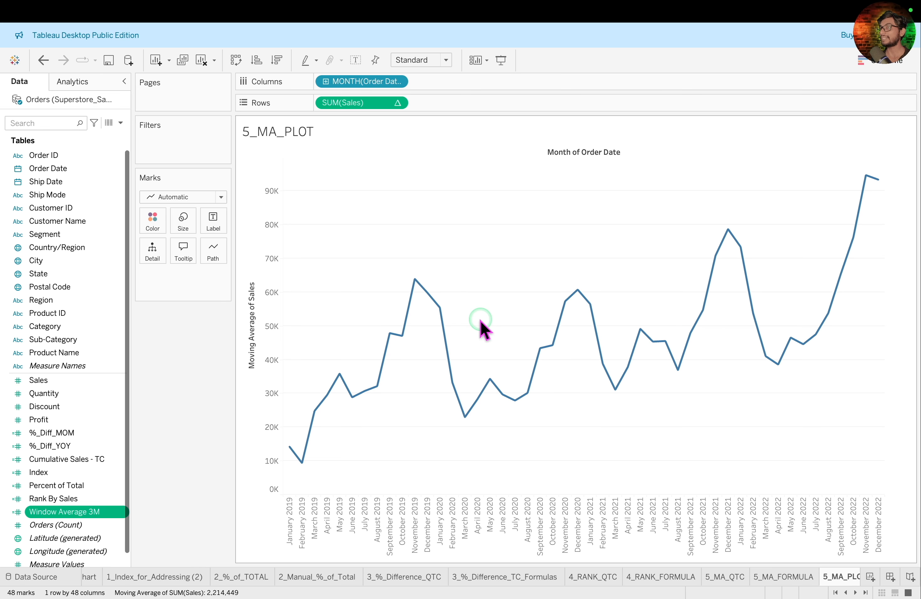
- Edit the moving average's table calculation to return null if there are not enough values, checking the first months of 2019, and close its settings
click(397, 103)
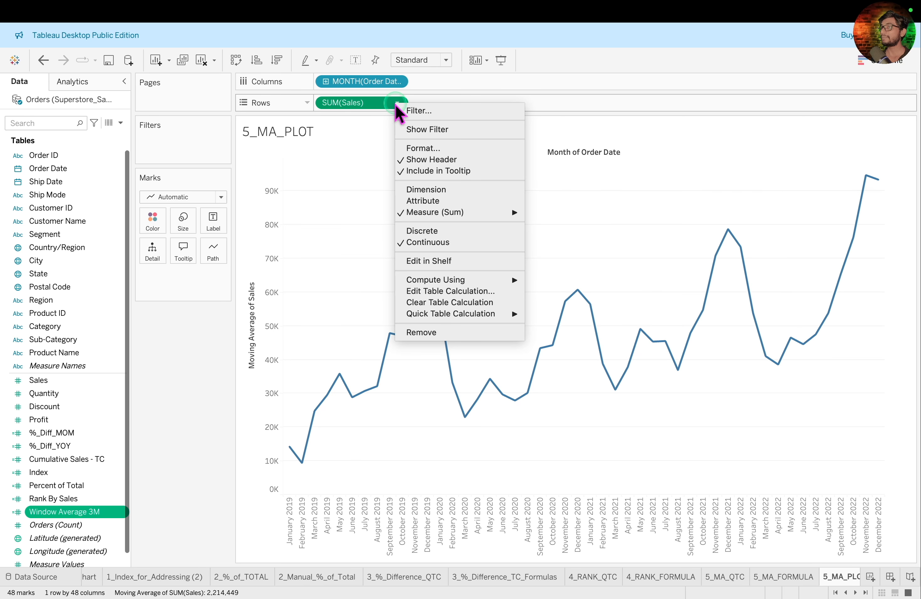
click(484, 292)
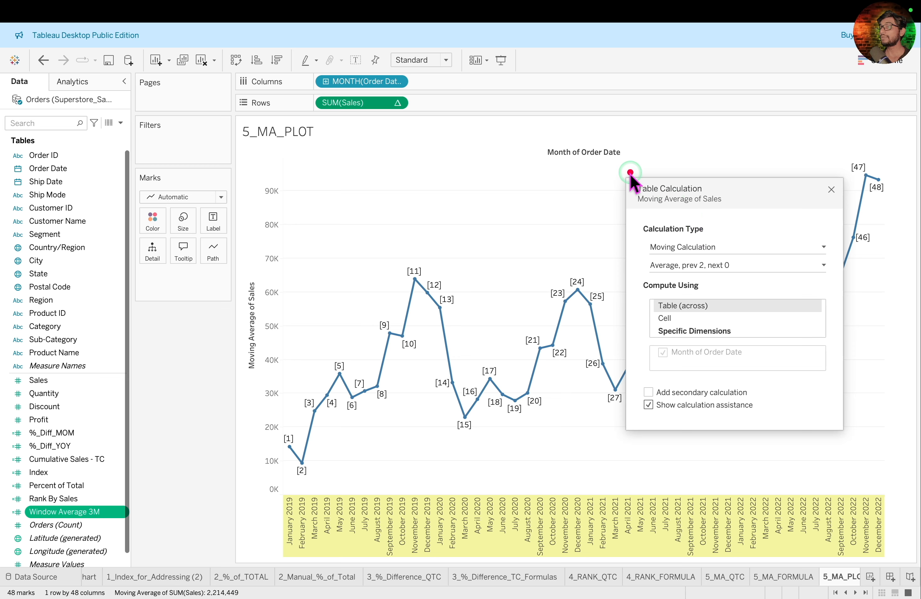
drag(623, 168, 848, 430)
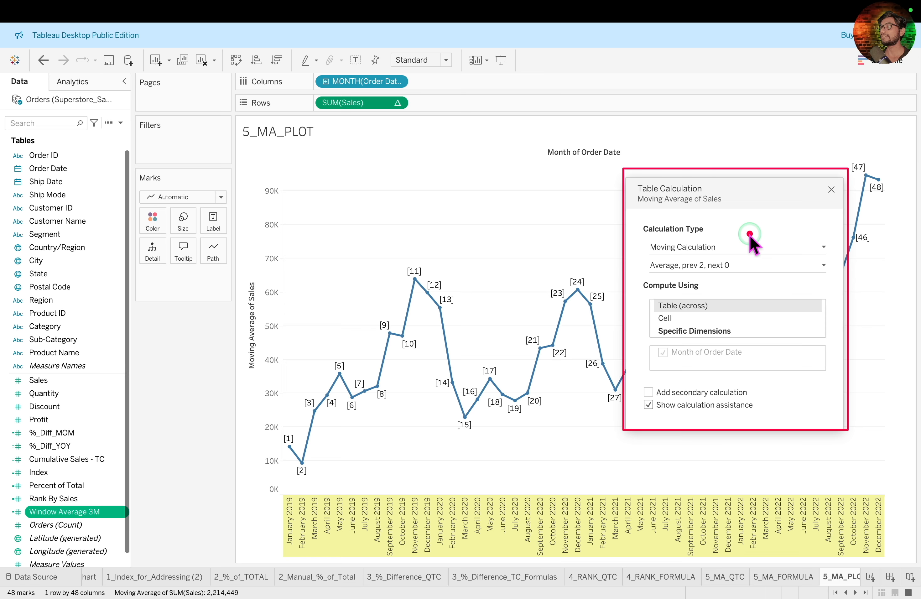
click(825, 267)
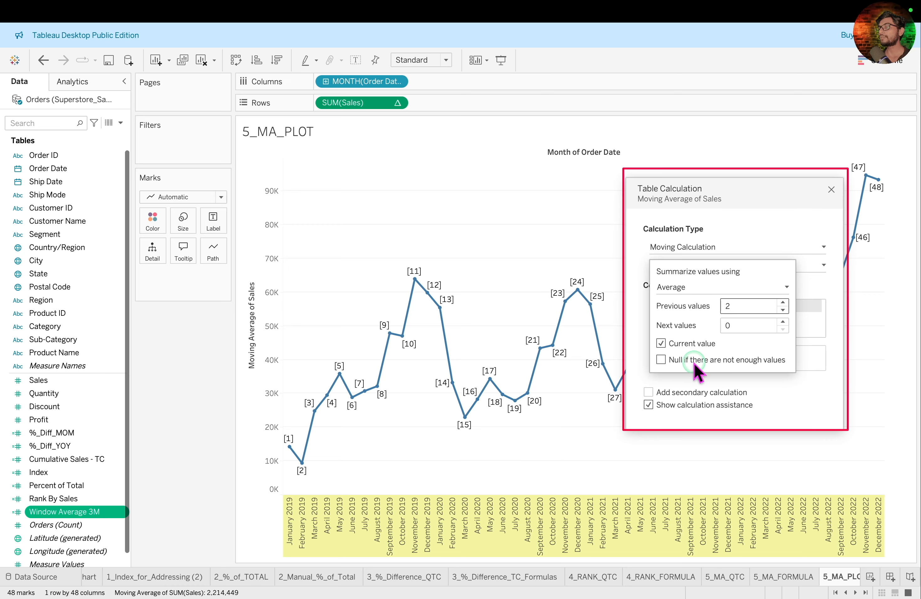
click(667, 362)
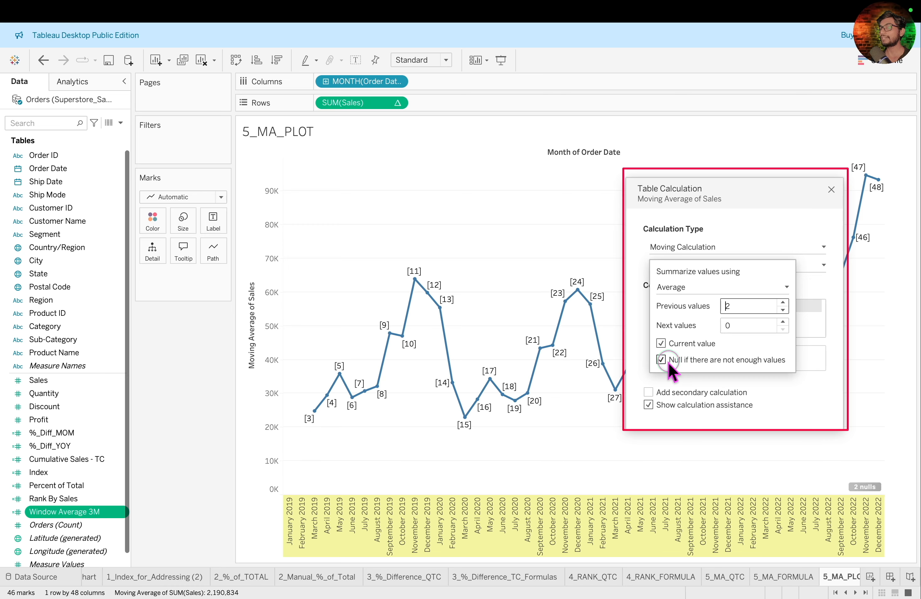
drag(272, 407, 375, 487)
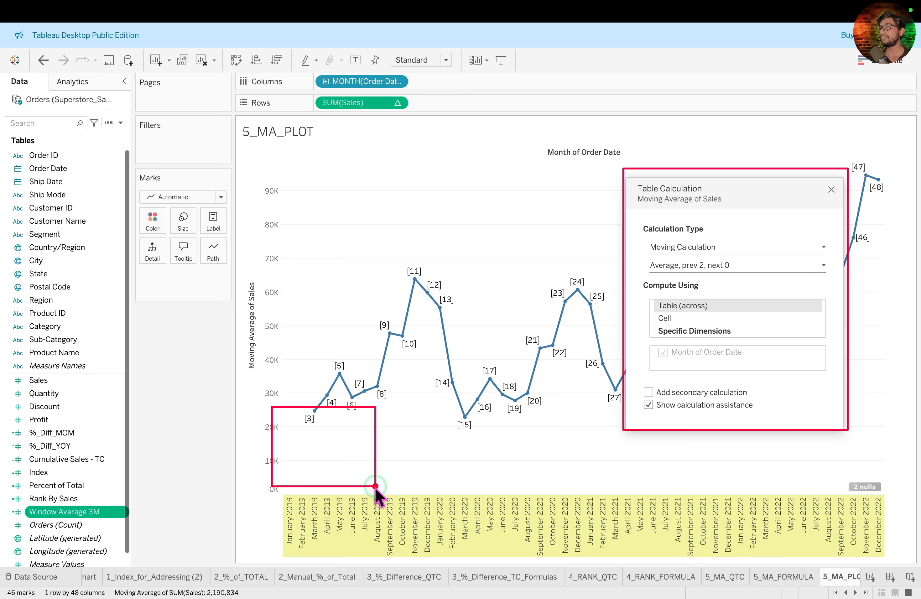
click(660, 372)
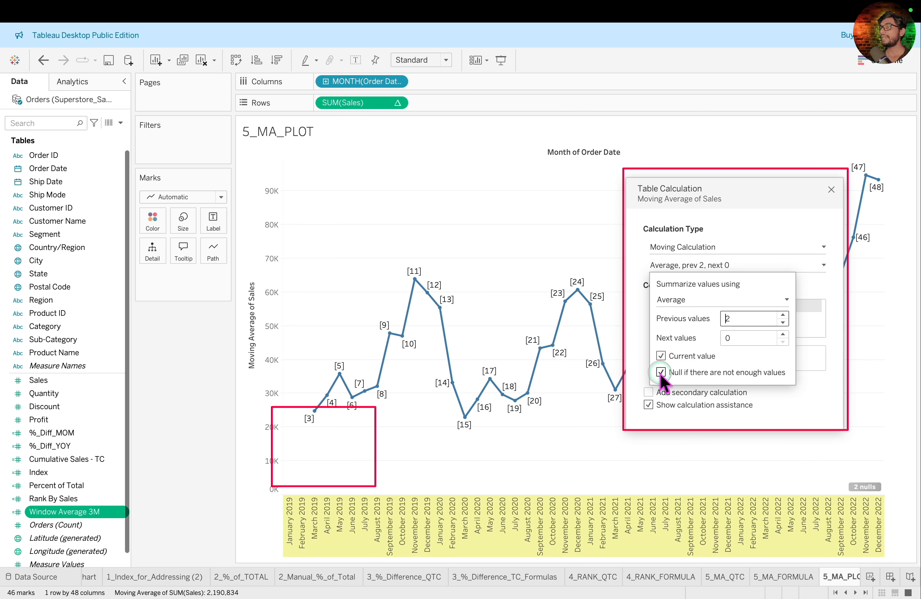
click(660, 373)
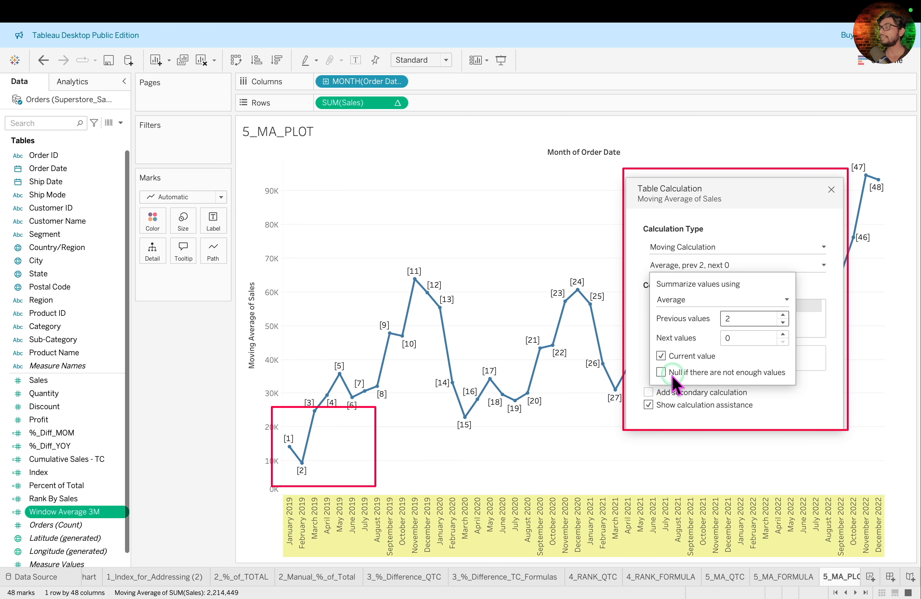
click(661, 372)
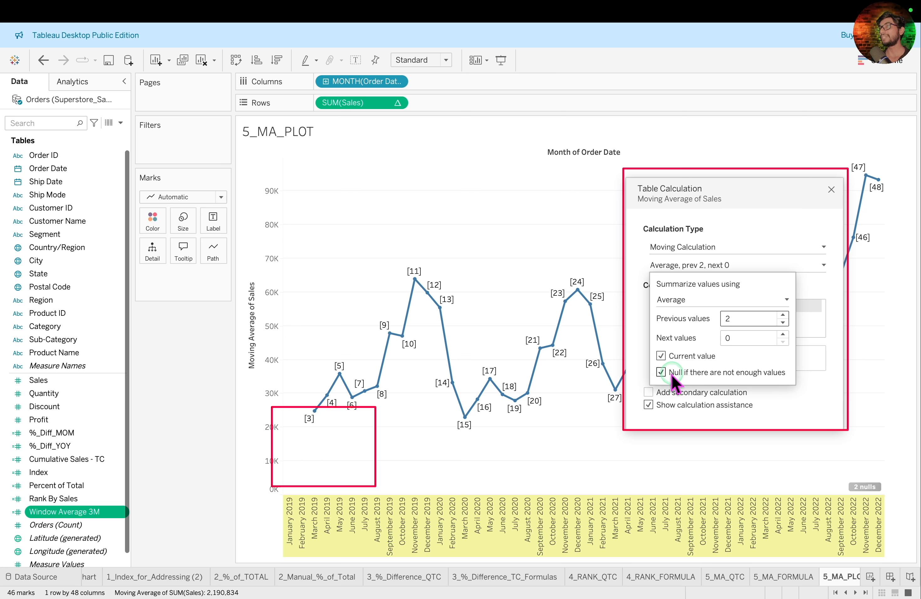
click(786, 229)
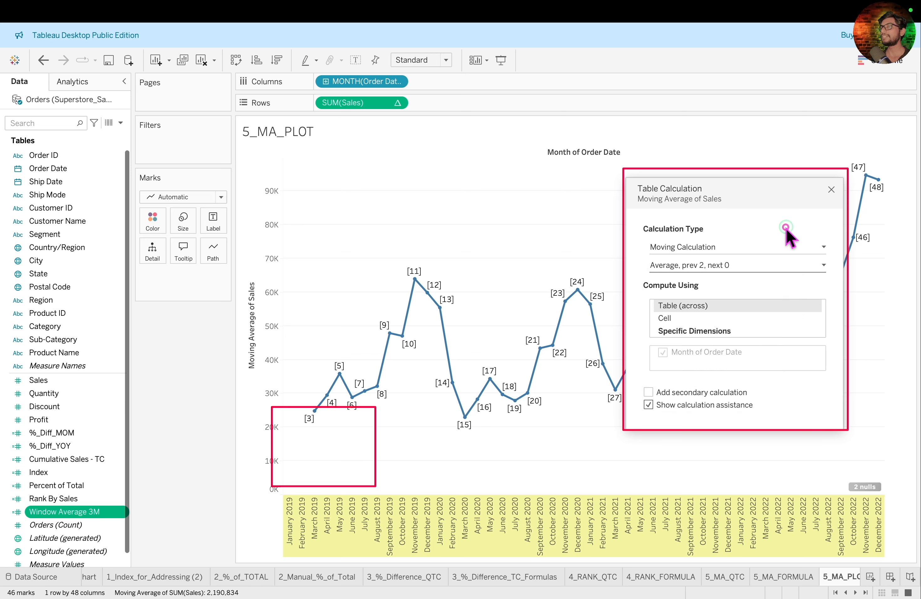
click(831, 189)
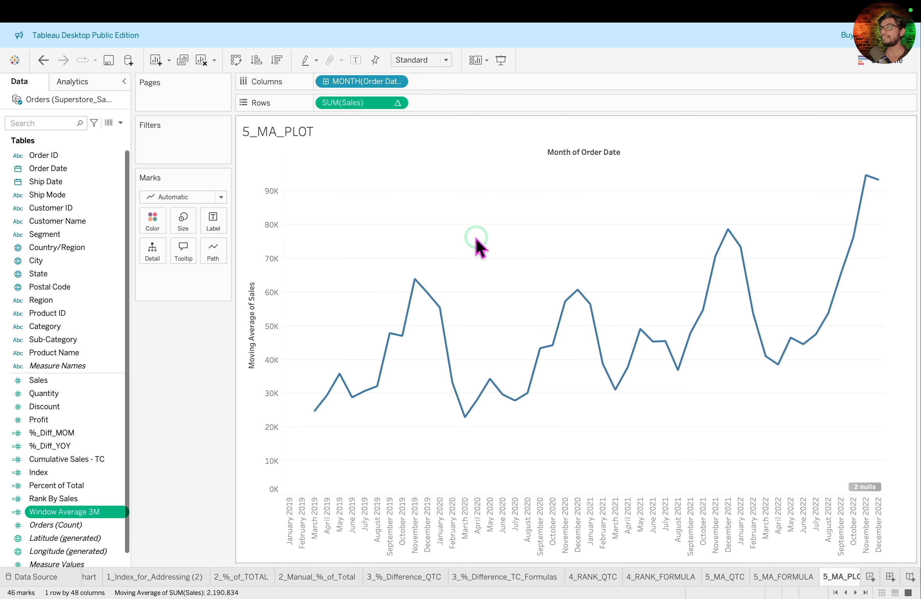
- Add a second SUM(Sales) to the rows, after the moving average, to plot actual monthly sales
click(85, 382)
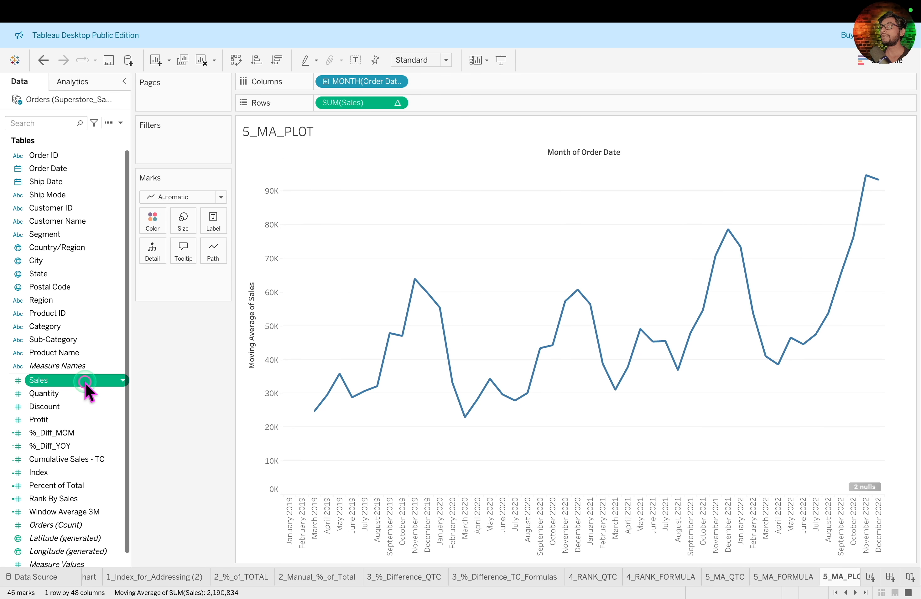
drag(86, 382, 488, 113)
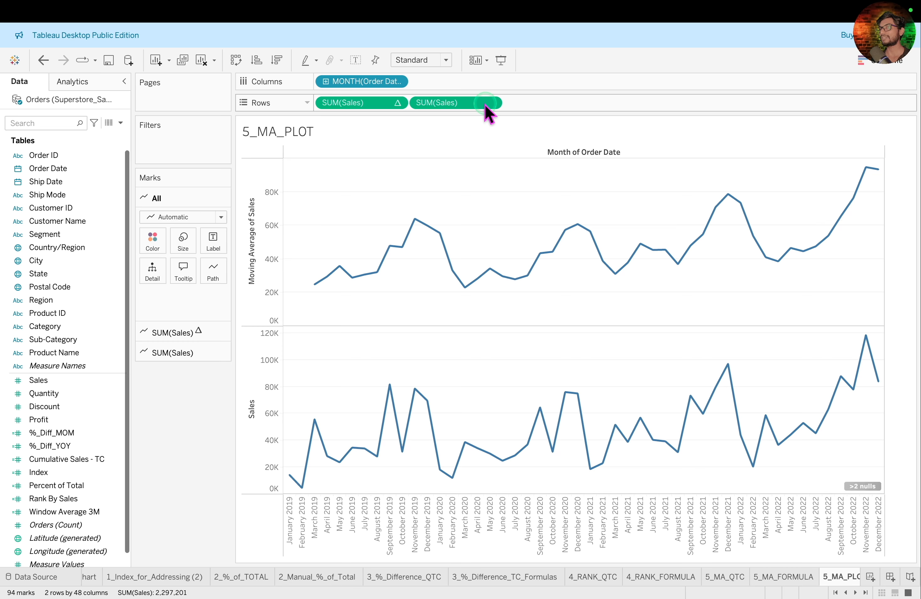
key(ctrl+a)
mouse_move(284, 154)
mouse_down()
mouse_move(479, 254)
mouse_move(781, 335)
mouse_move(898, 339)
mouse_move(909, 322)
mouse_up()
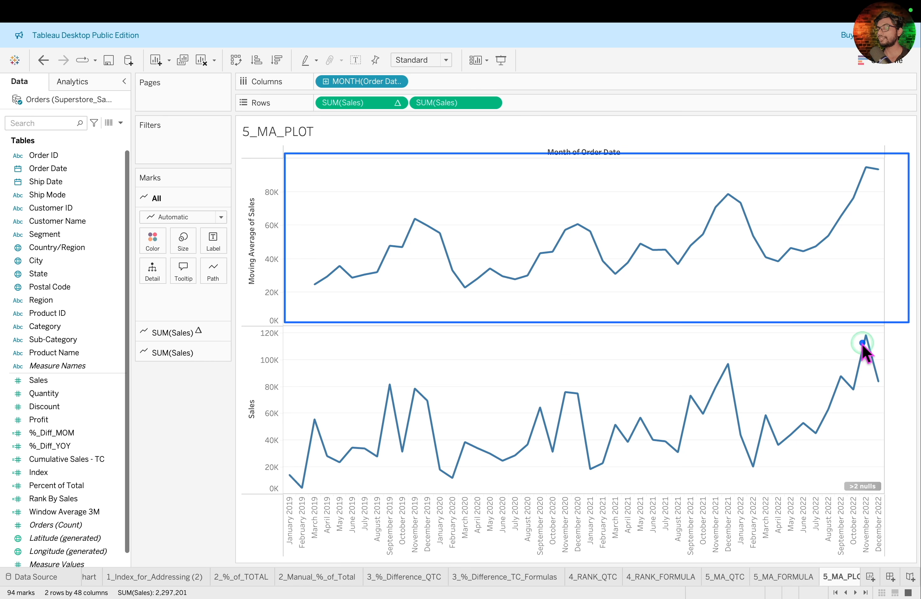
key(r)
mouse_move(277, 324)
mouse_down()
mouse_move(806, 547)
mouse_move(892, 593)
mouse_move(919, 592)
mouse_up()
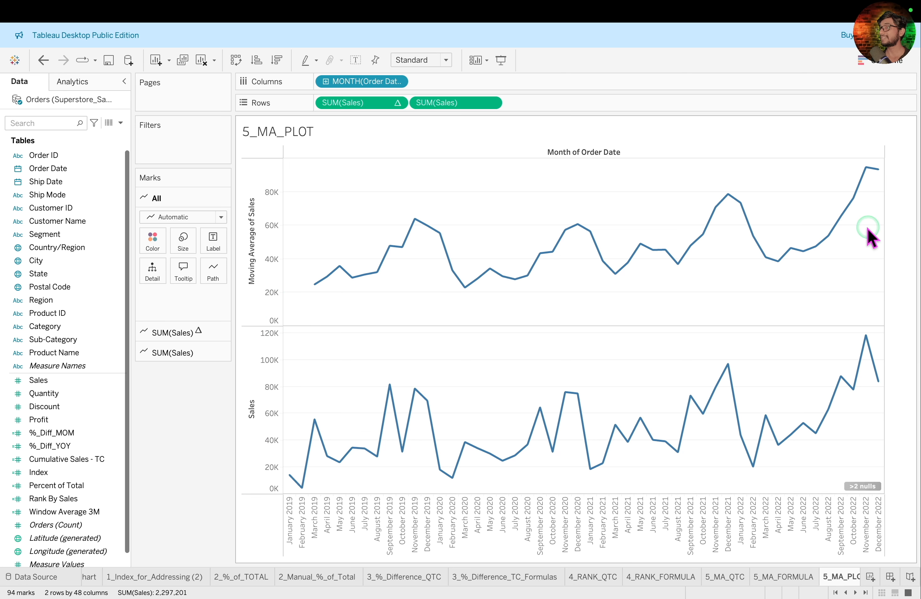
- Combine the actual SUM(Sales) with the moving average in one chart using Dual Axis
click(491, 103)
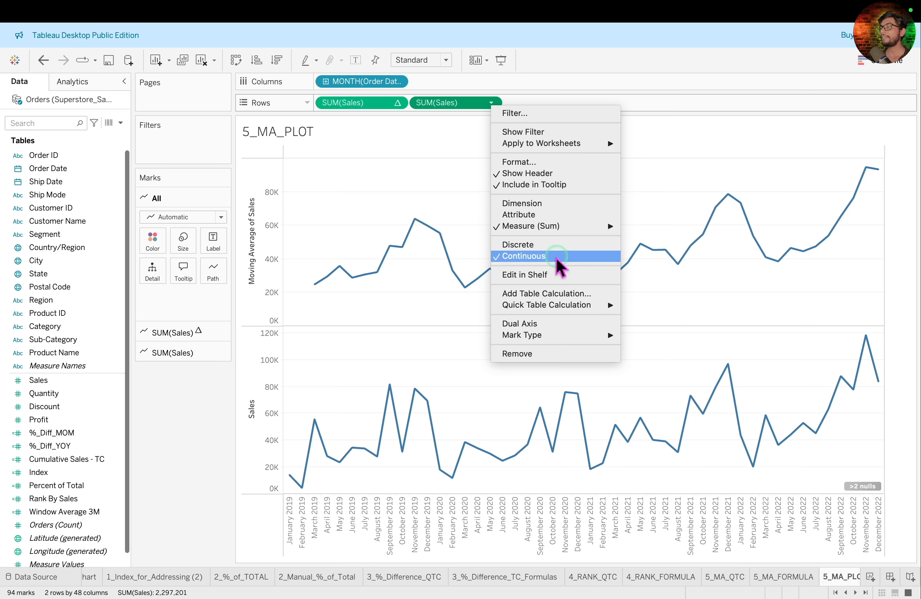
click(580, 323)
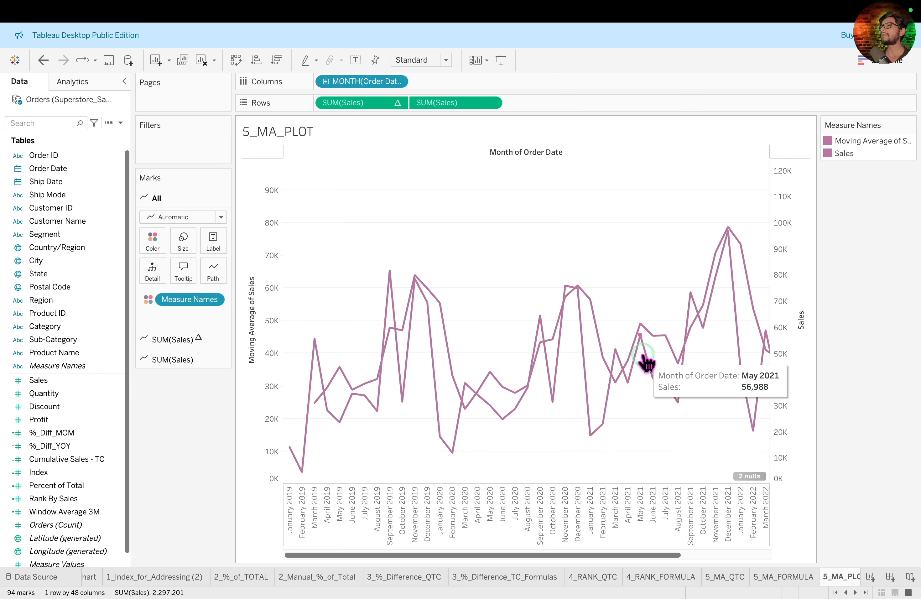
mouse_move(733, 309)
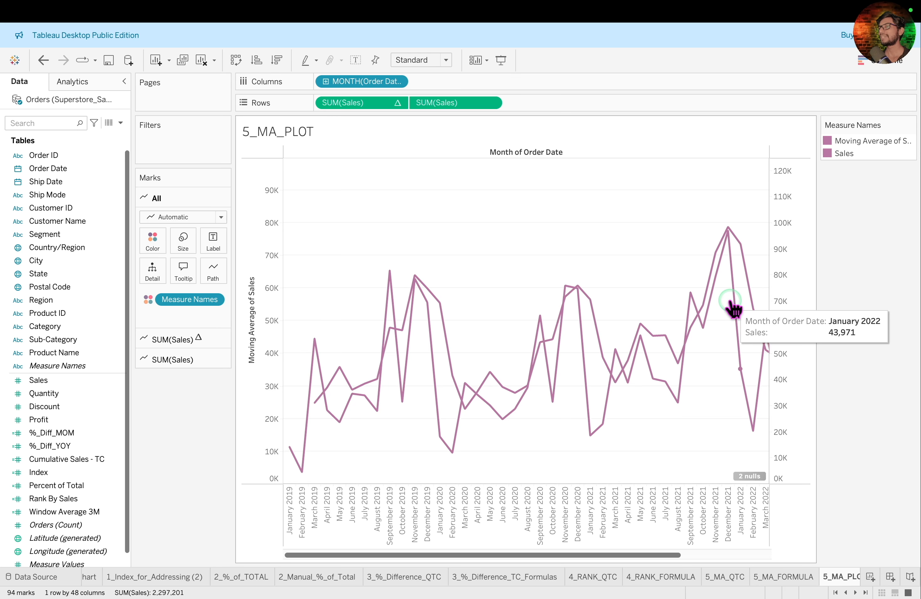
mouse_move(715, 254)
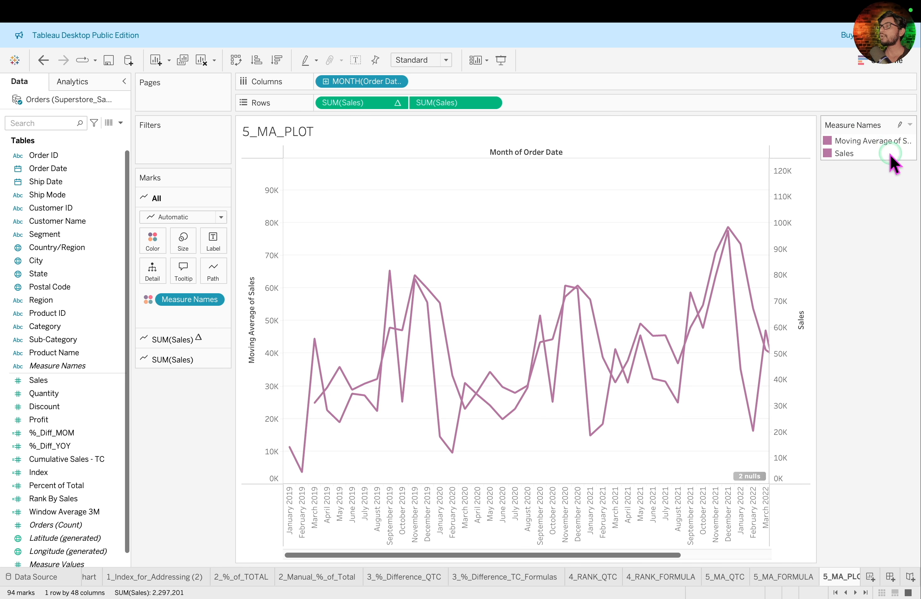
- Change the colour of the Moving Average of Sales line to green from the Automatic palette
click(909, 125)
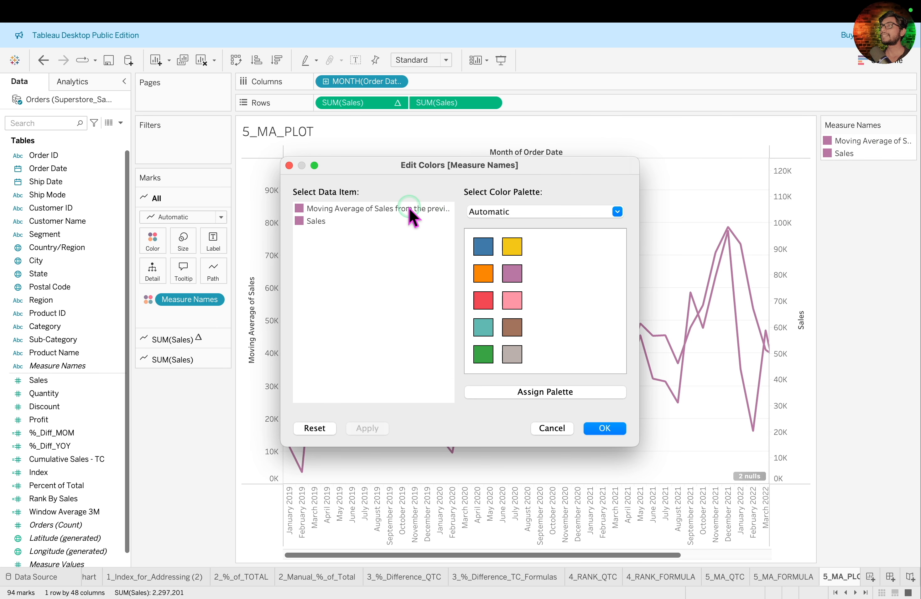
click(353, 215)
click(485, 360)
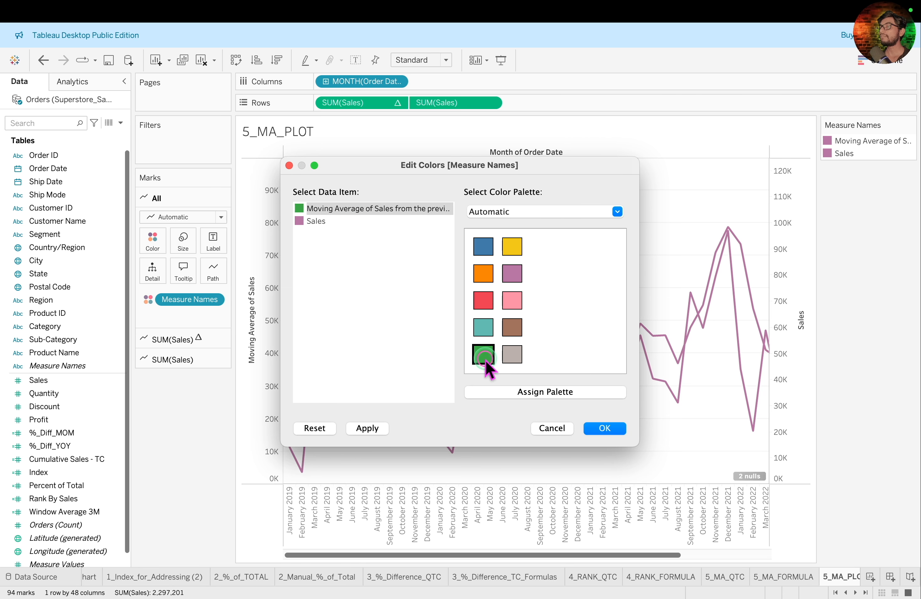
click(605, 430)
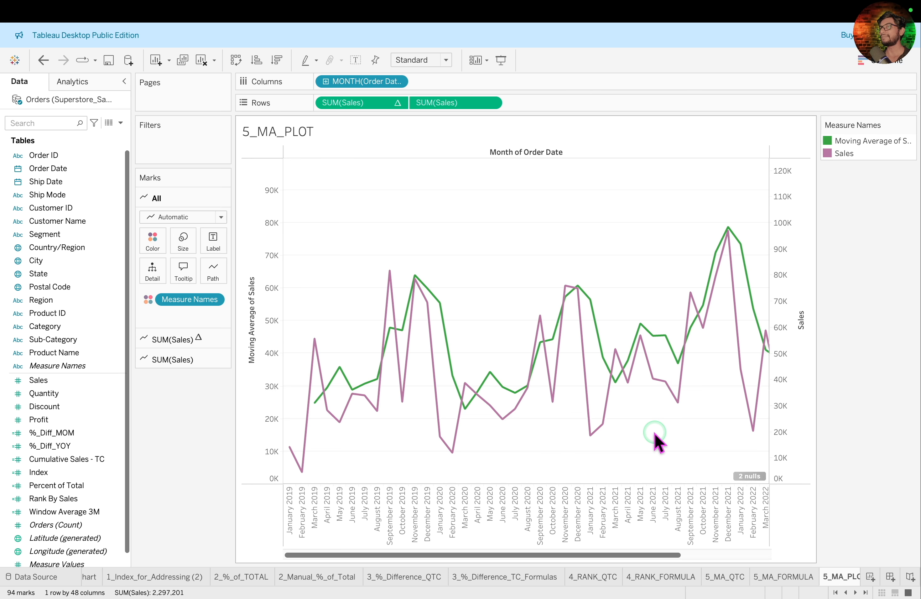
- Set the view to Fit Width so that all months through December 2022 fit on the sheet
scroll(639, 421, right, 5)
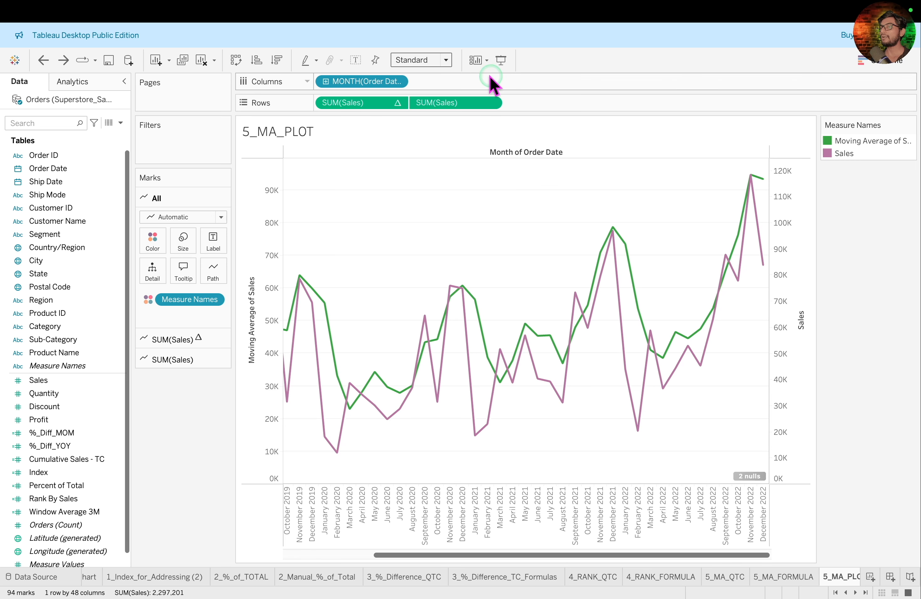
click(446, 61)
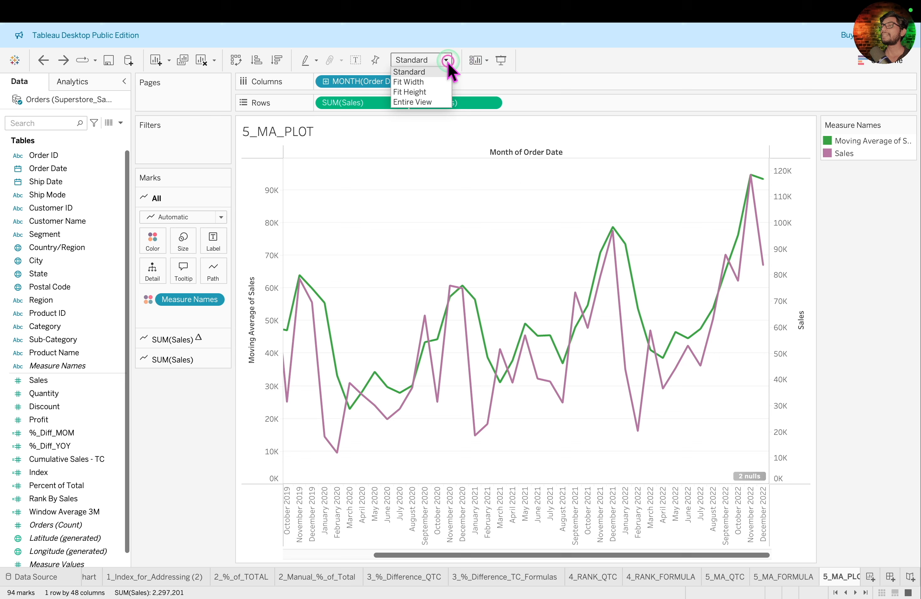
click(438, 82)
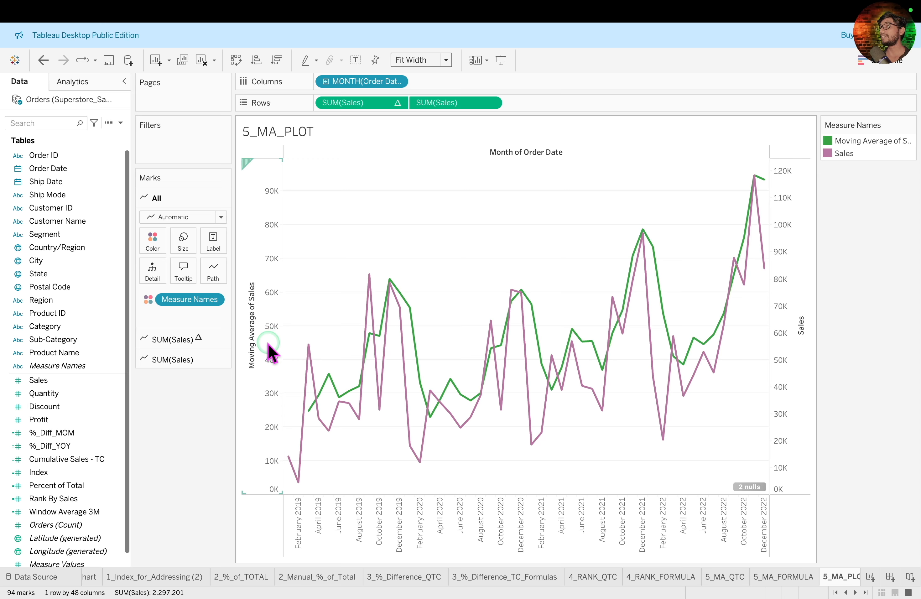
- Compare the January 2020 moving average with the actual sales of November 2019, December 2019 and January 2020
mouse_move(409, 336)
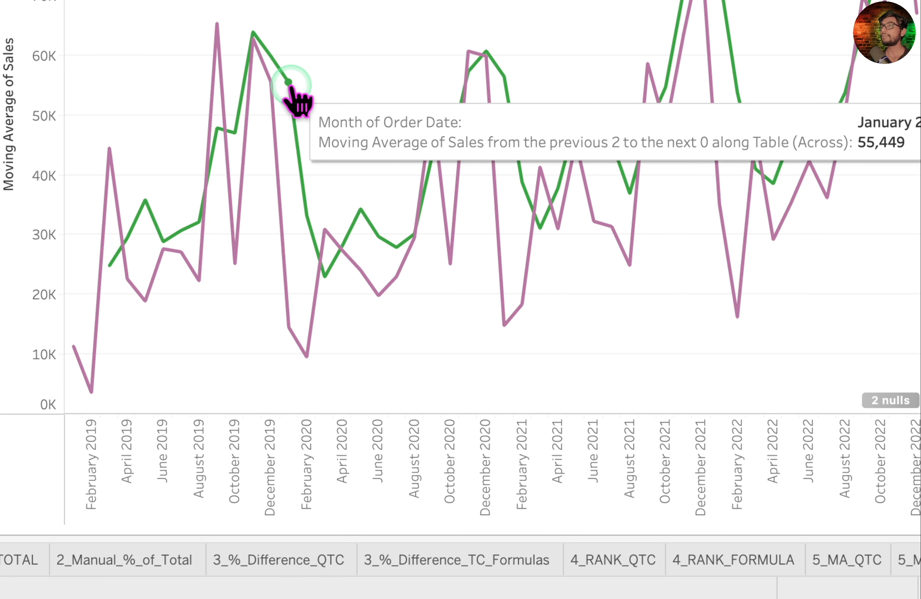
mouse_move(289, 326)
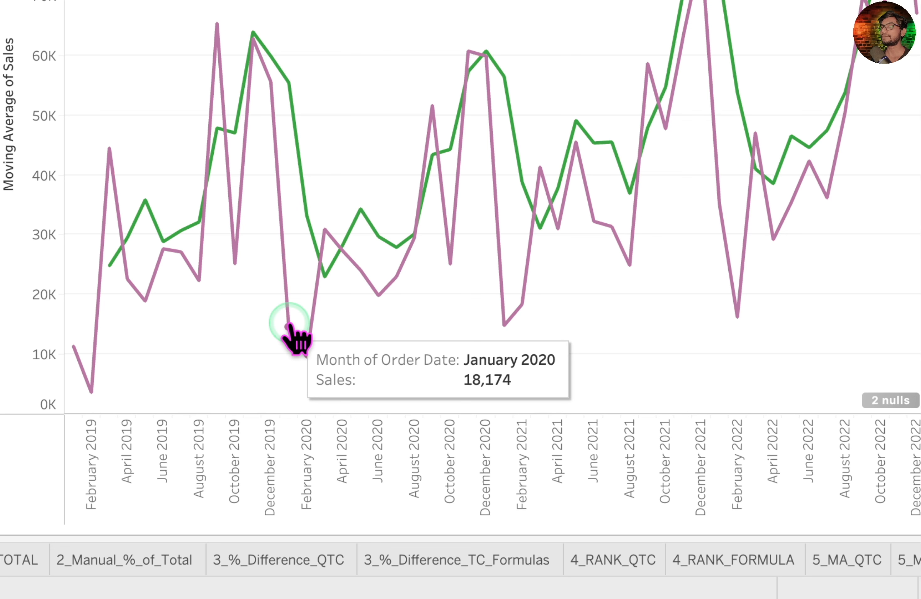
mouse_move(270, 82)
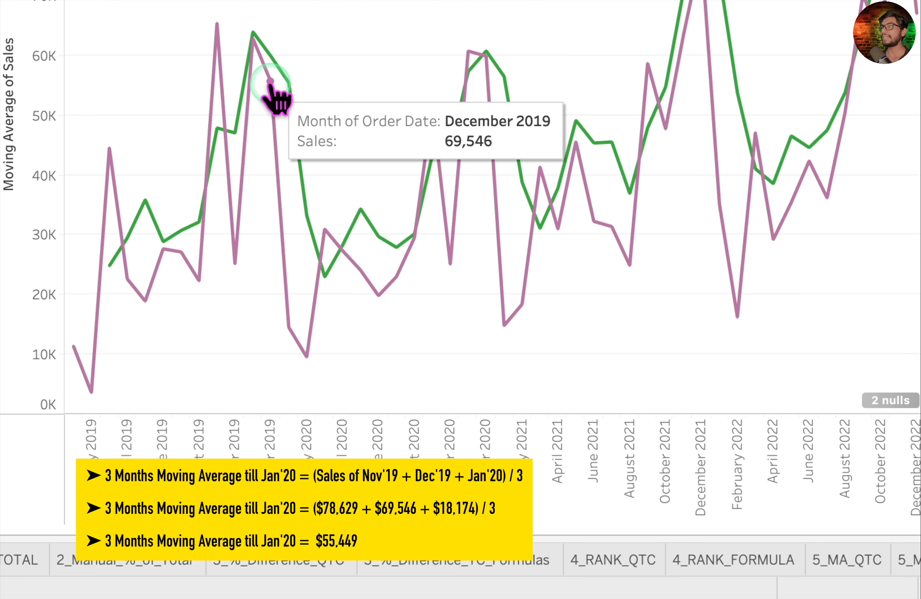
mouse_move(252, 37)
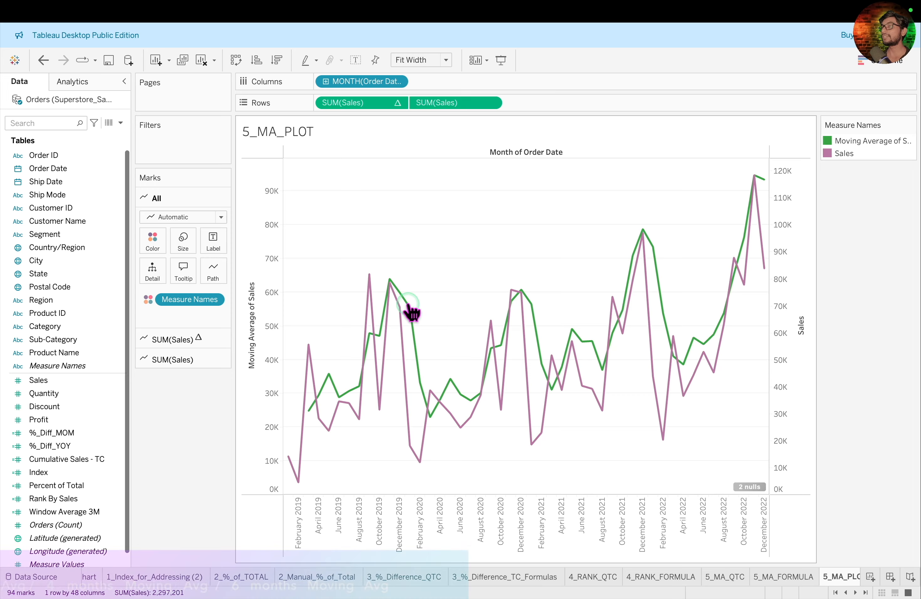
mouse_move(409, 316)
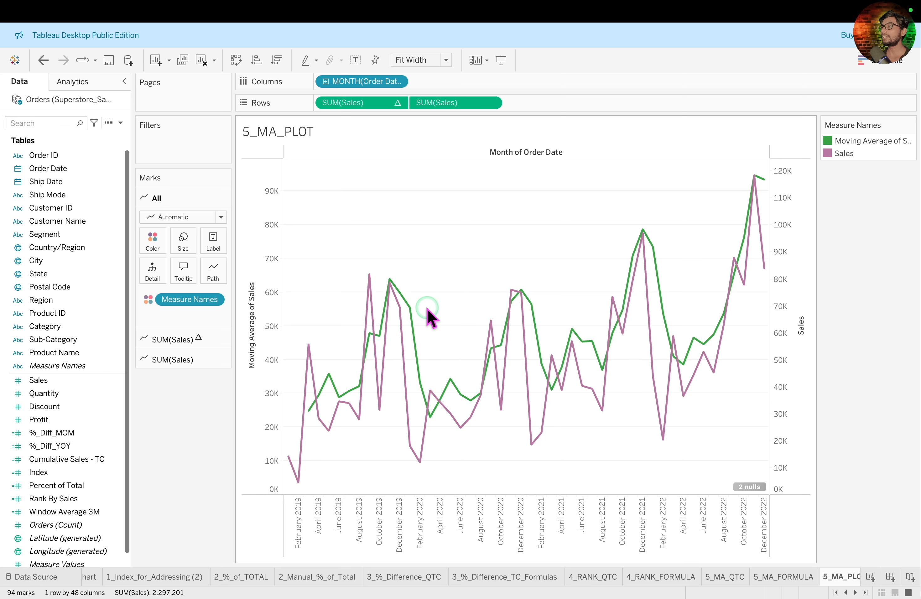
mouse_move(412, 311)
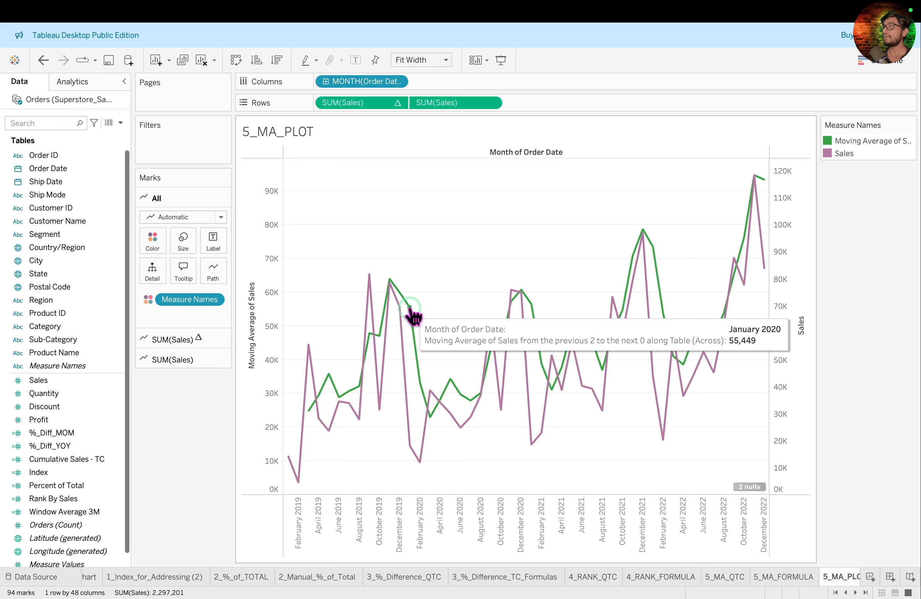
mouse_move(395, 343)
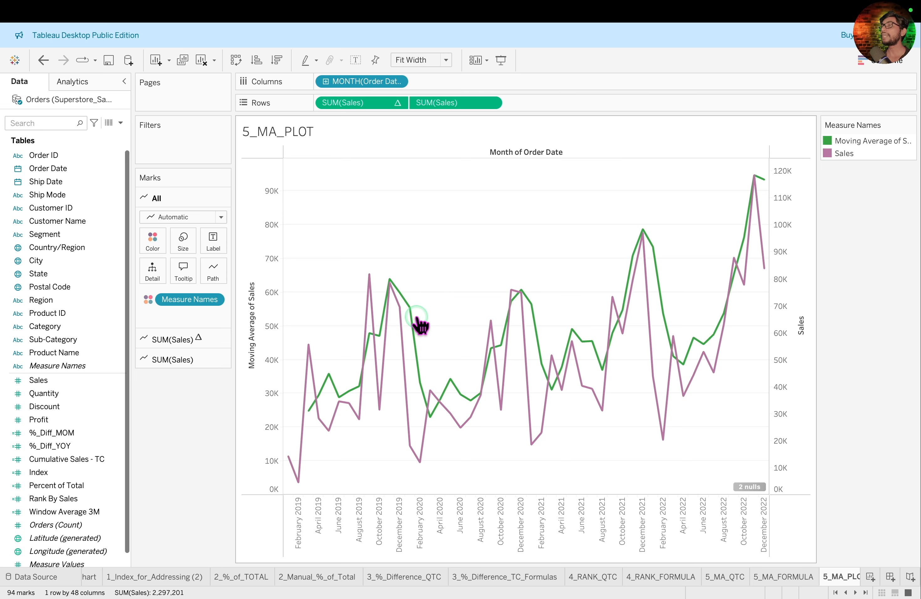
mouse_move(419, 323)
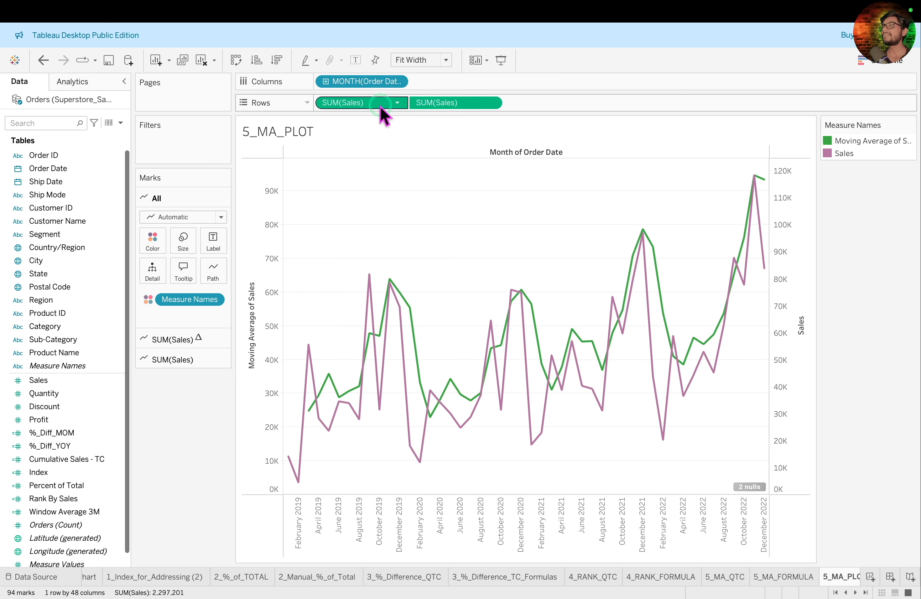
- Edit the moving average's table calculation and set its previous values to 5
click(397, 103)
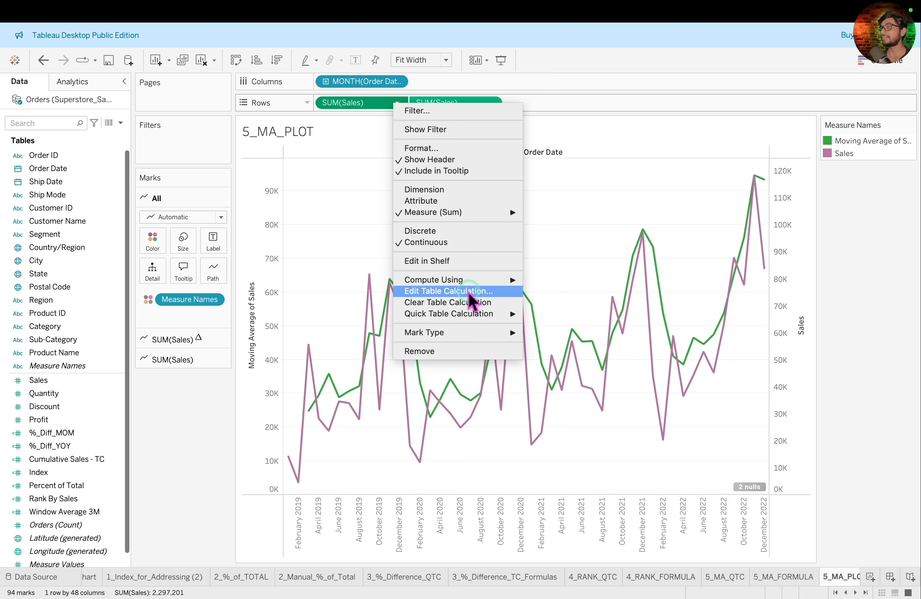
click(491, 291)
click(901, 256)
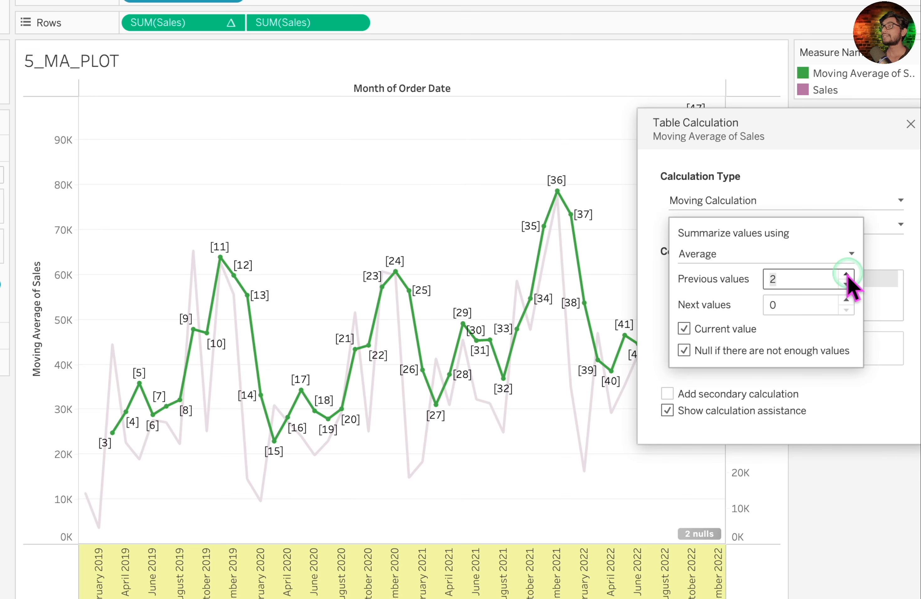
click(846, 274)
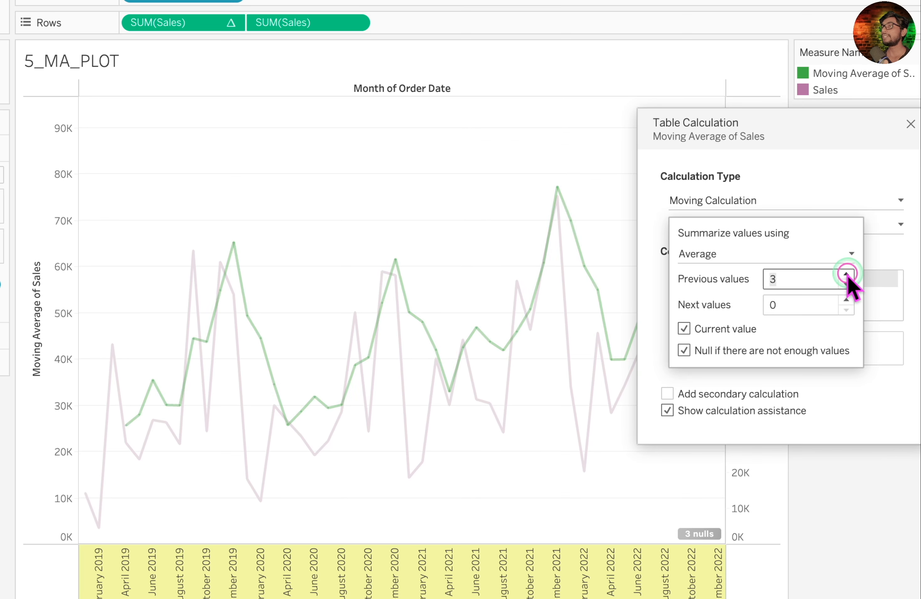
click(847, 274)
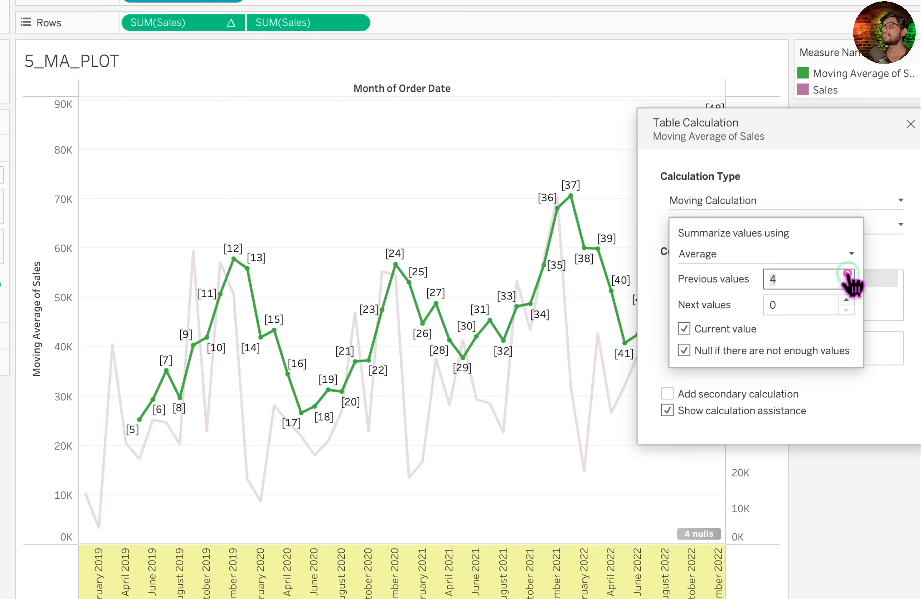
click(847, 275)
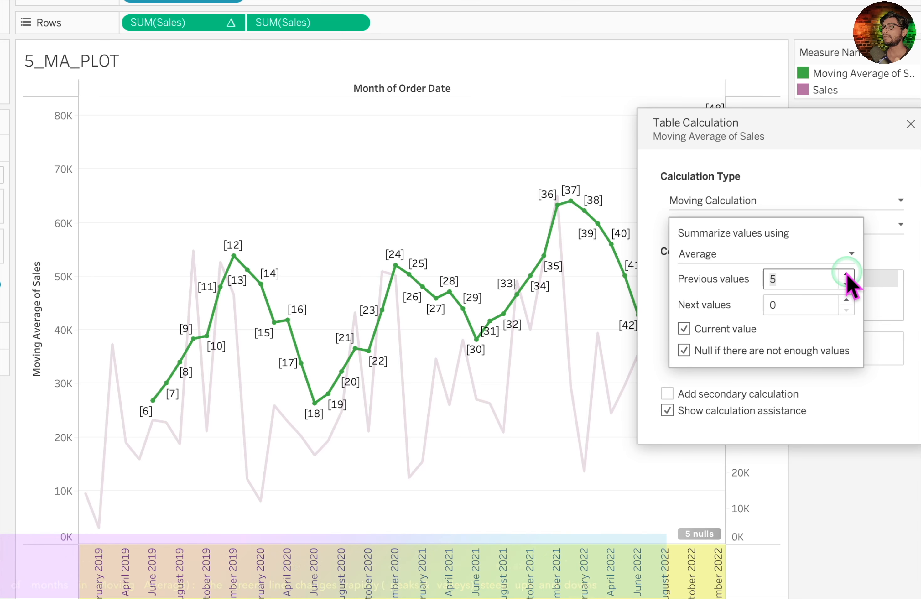
- Try a longer averaging window of 9 previous values and reposition the Table Calculation dialog slightly
click(847, 275)
click(847, 274)
click(847, 274)
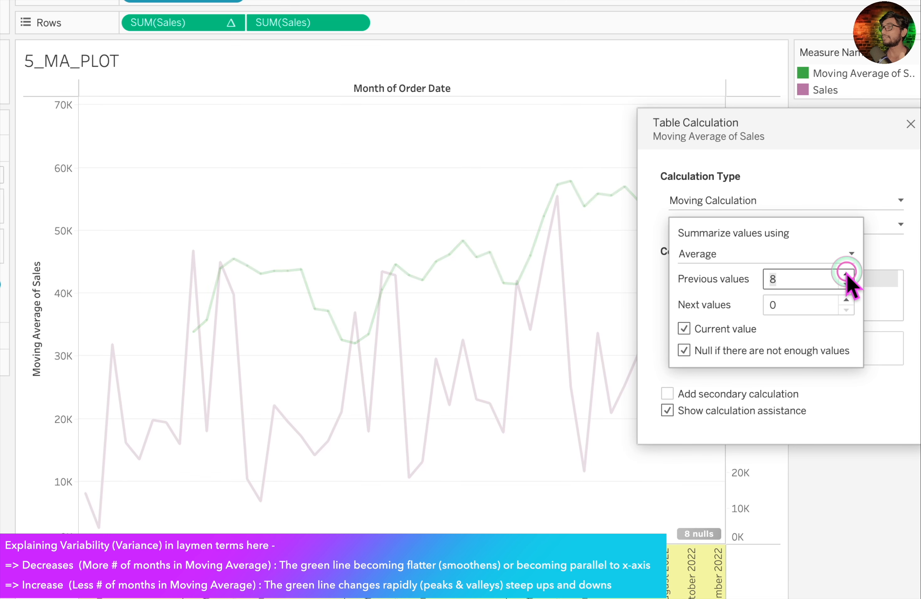
click(847, 273)
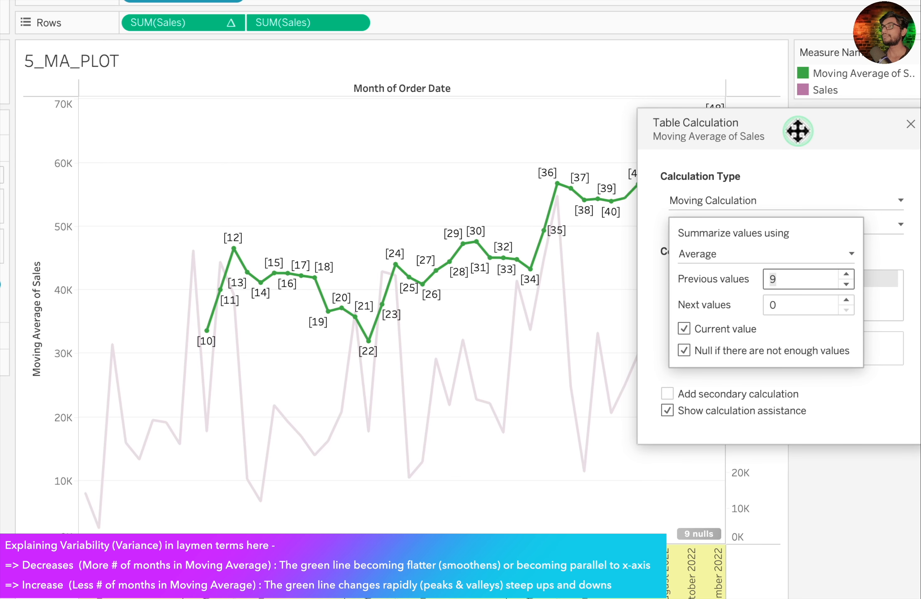
drag(797, 131, 781, 131)
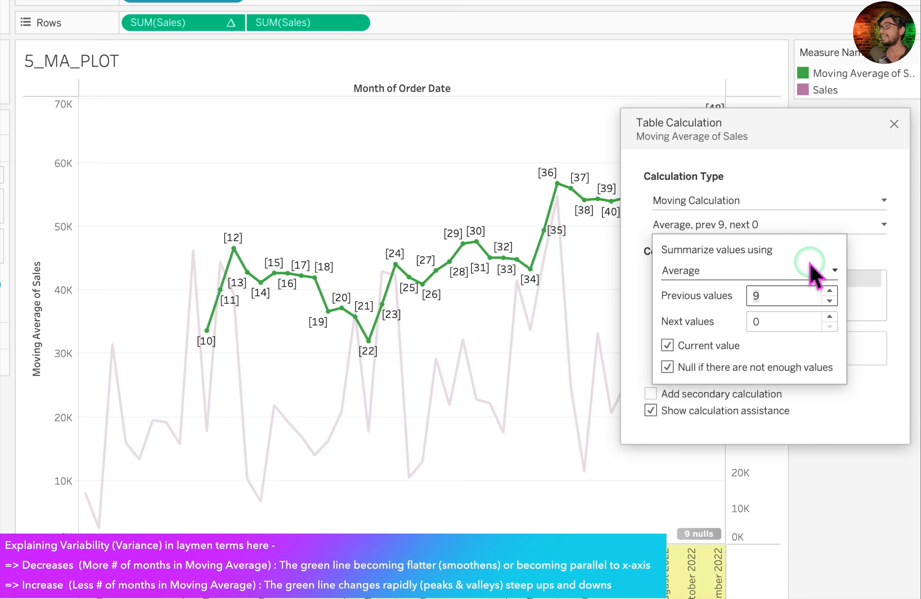
- Lower the moving average's previous values to 5, examining how the line's variability changes with a shorter window
click(829, 301)
click(830, 301)
click(830, 301)
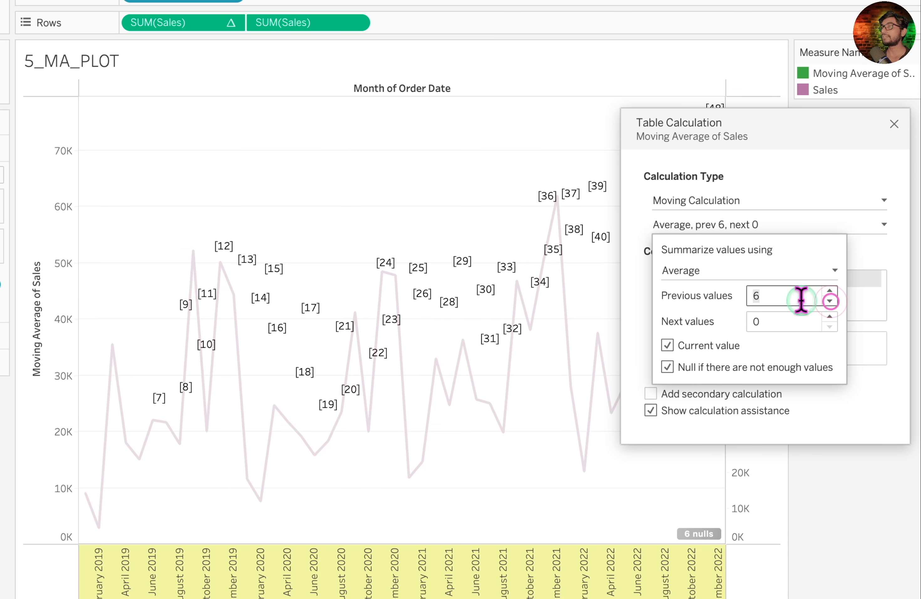
mouse_move(174, 381)
mouse_down()
mouse_move(770, 263)
mouse_move(820, 165)
mouse_up()
mouse_move(116, 457)
mouse_down()
mouse_move(254, 354)
mouse_move(418, 362)
mouse_move(541, 330)
mouse_move(654, 289)
mouse_move(657, 244)
mouse_up()
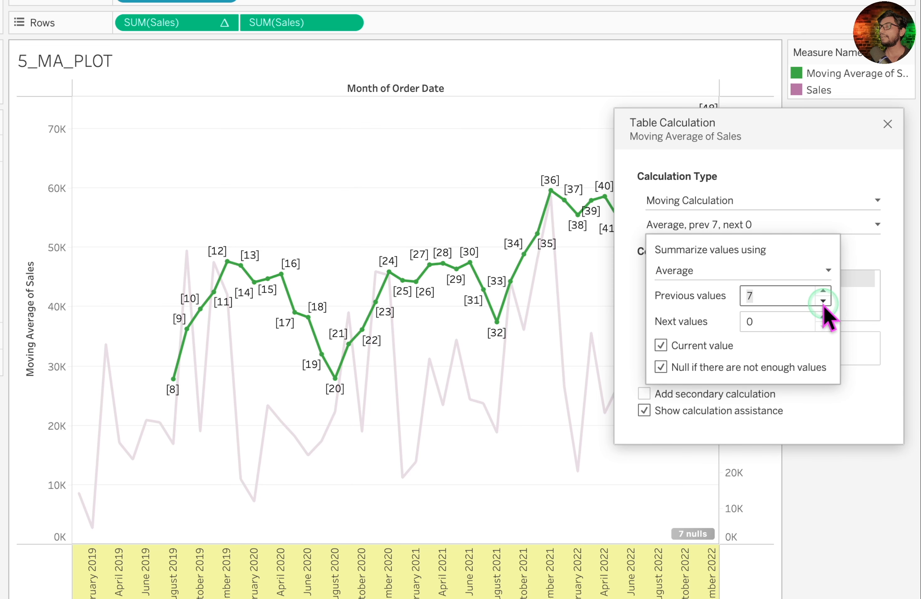
click(822, 301)
click(823, 301)
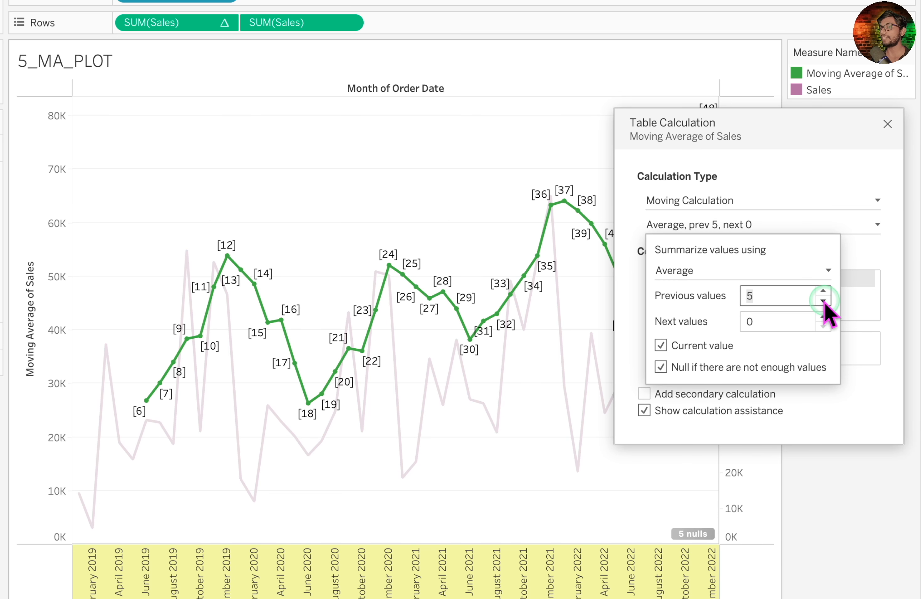
click(754, 289)
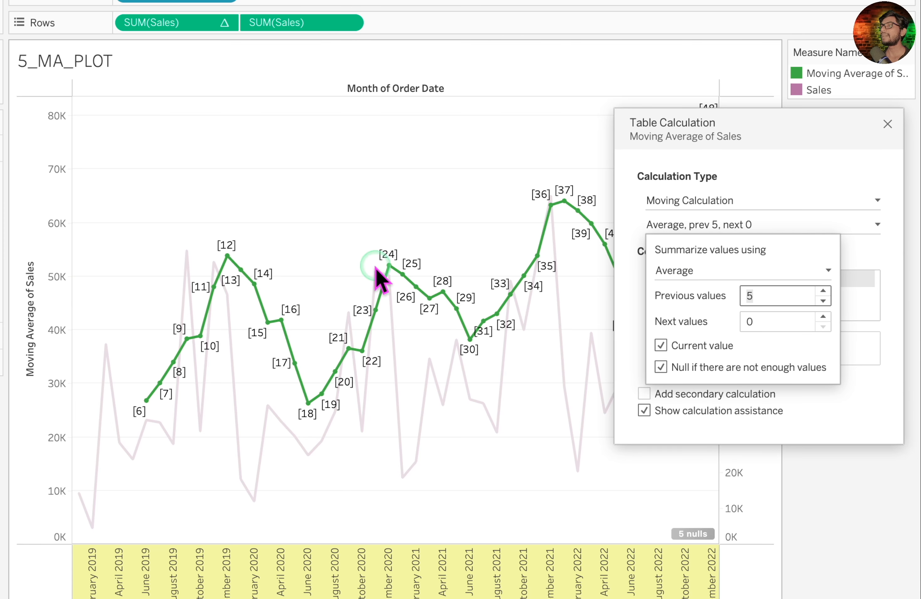
click(652, 257)
mouse_move(102, 395)
mouse_down()
mouse_move(555, 240)
mouse_move(755, 193)
mouse_up()
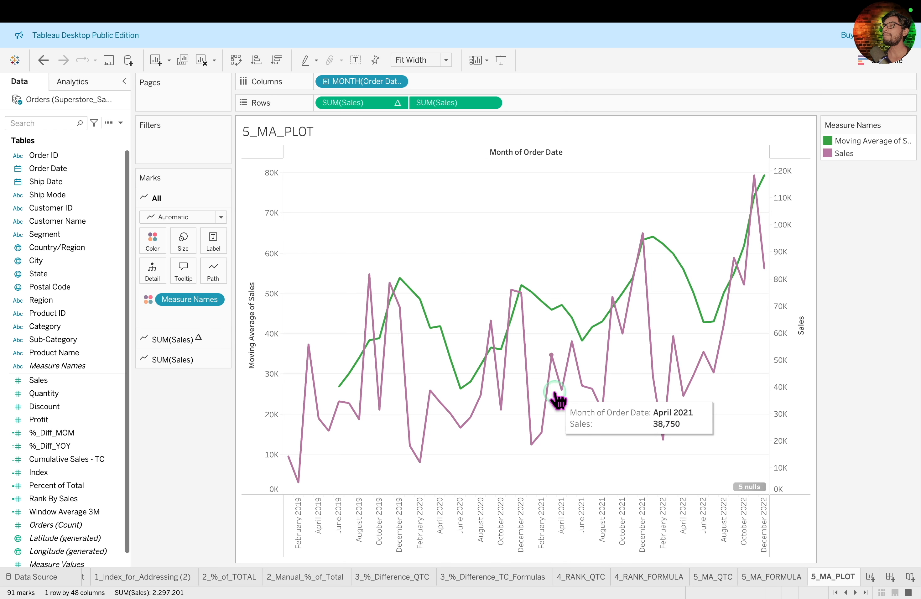
- Review the formula of the Window Average 3M calculated field and close its editor
right_click(109, 511)
click(124, 317)
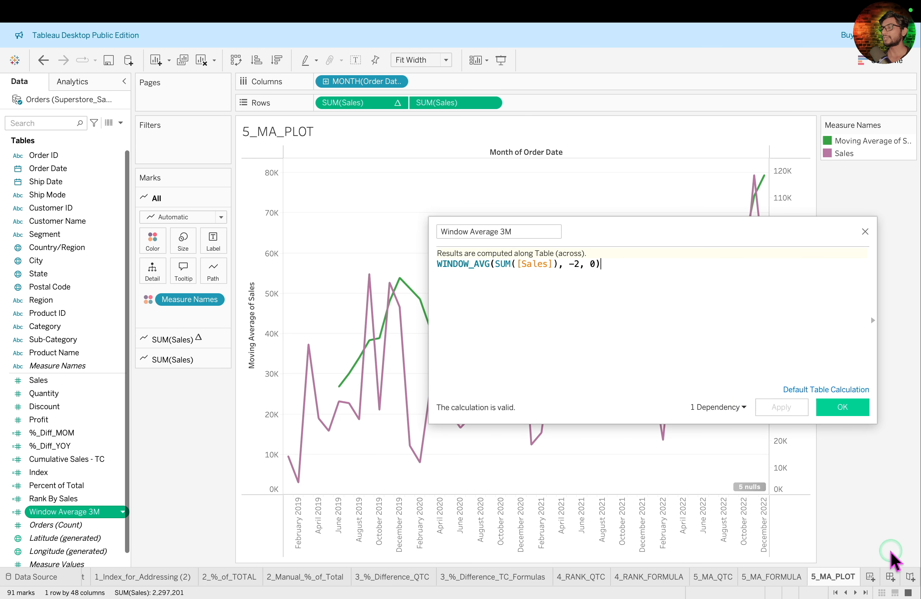
click(850, 408)
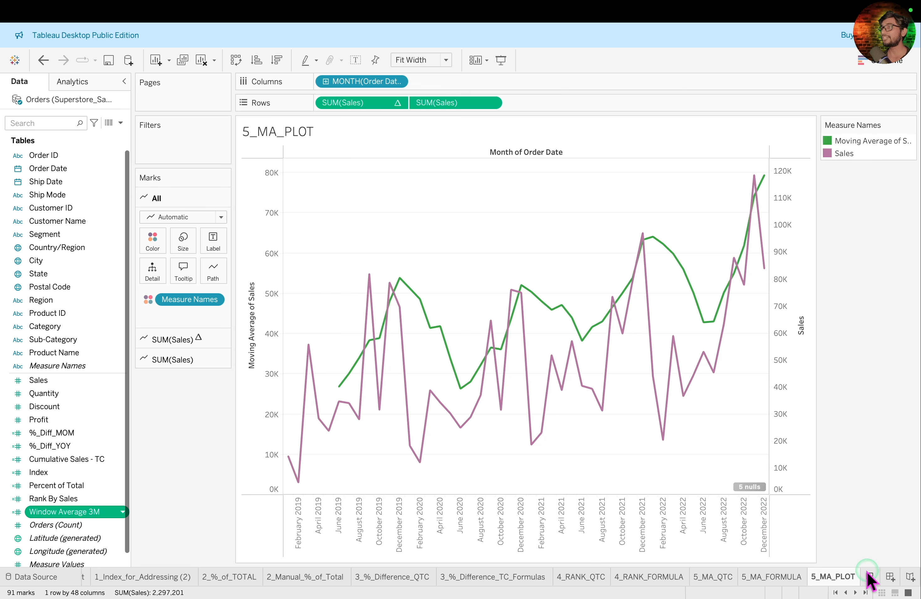
- Duplicate the 5_MA_PLOT worksheet and rename the copy 5_MA_PLOT_FORMULA
right_click(848, 588)
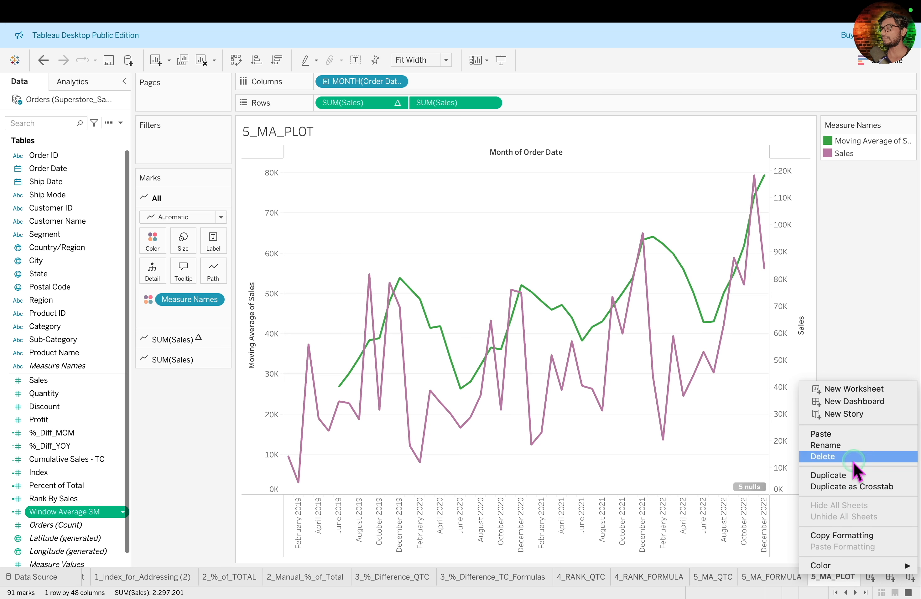
click(859, 475)
double_click(842, 576)
key(Right)
key(BackSpace)
key(BackSpace)
key(BackSpace)
key(BackSpace)
text(_FORMULA)
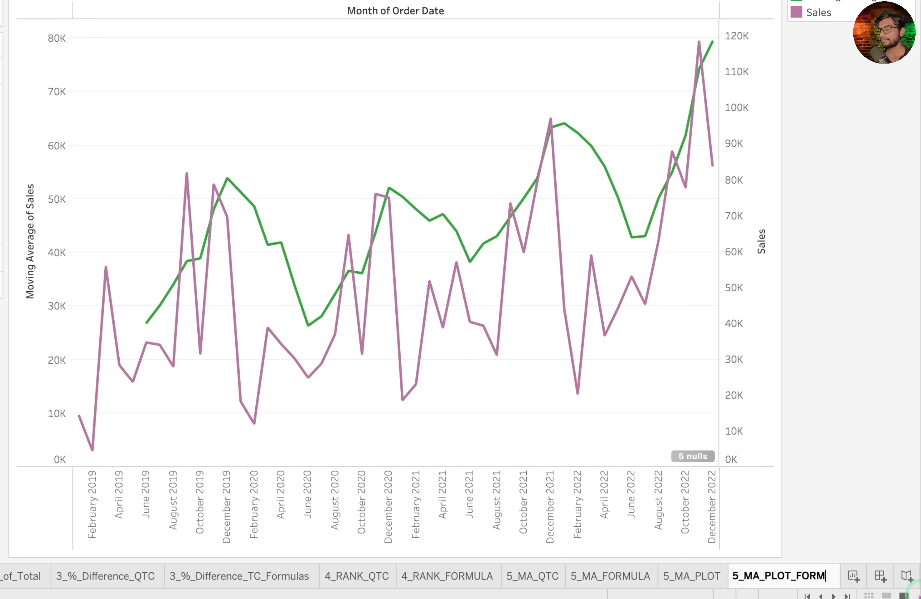
click(853, 335)
- Remove the moving-average SUM(Sales) table calculation from Rows, keeping the plain SUM(Sales)
click(380, 133)
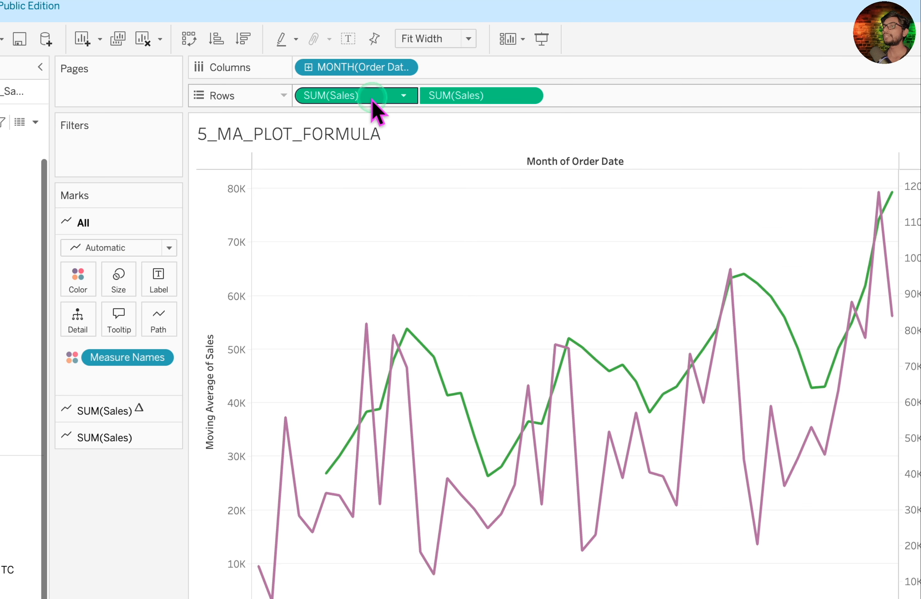
drag(372, 96, 136, 503)
click(378, 245)
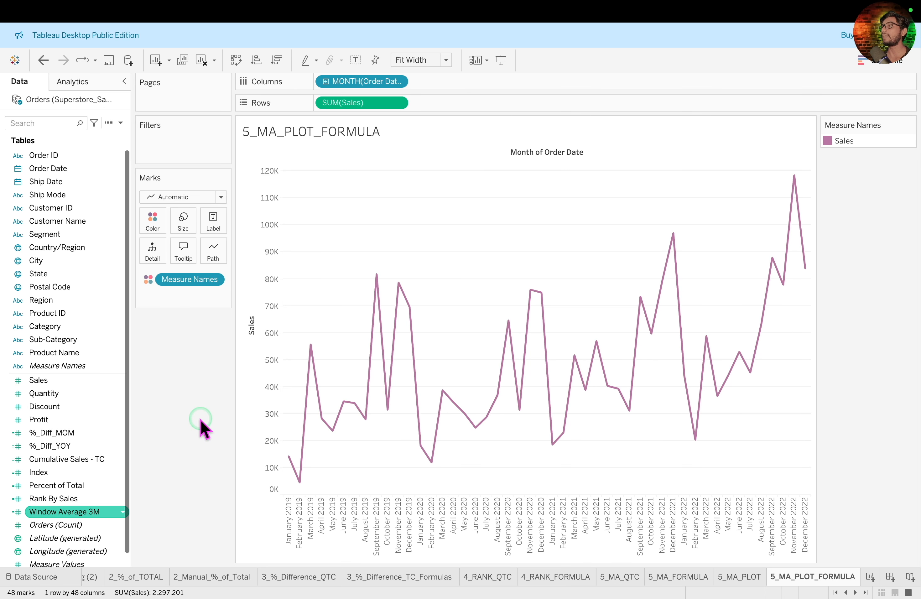
- Duplicate the Window Average 3M calculated field and rename the copy Window Average 6M
click(105, 516)
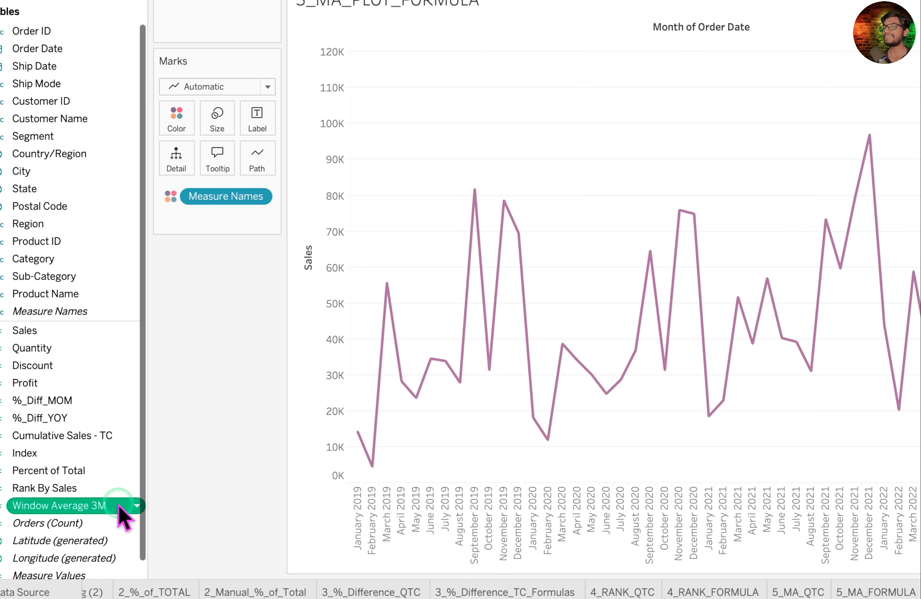
right_click(113, 513)
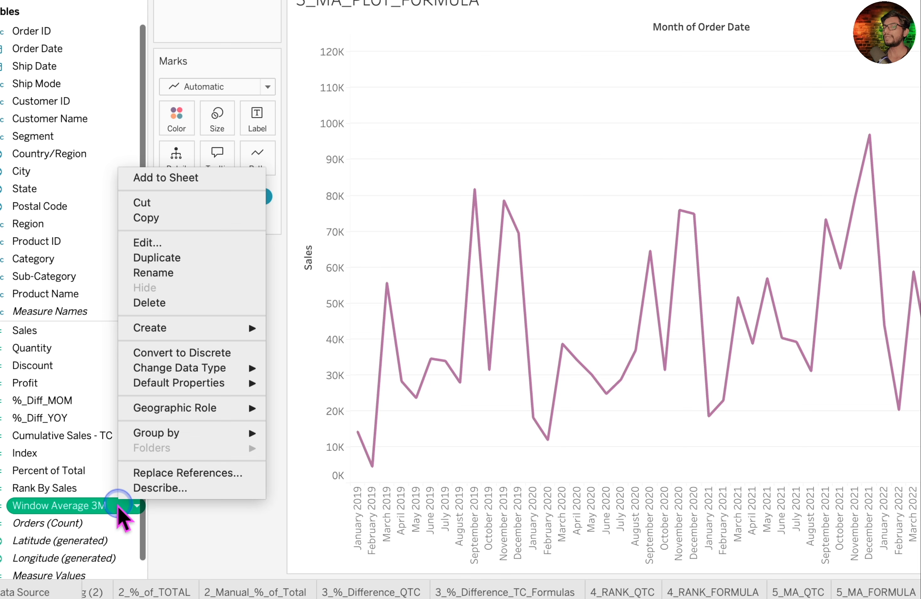
click(209, 258)
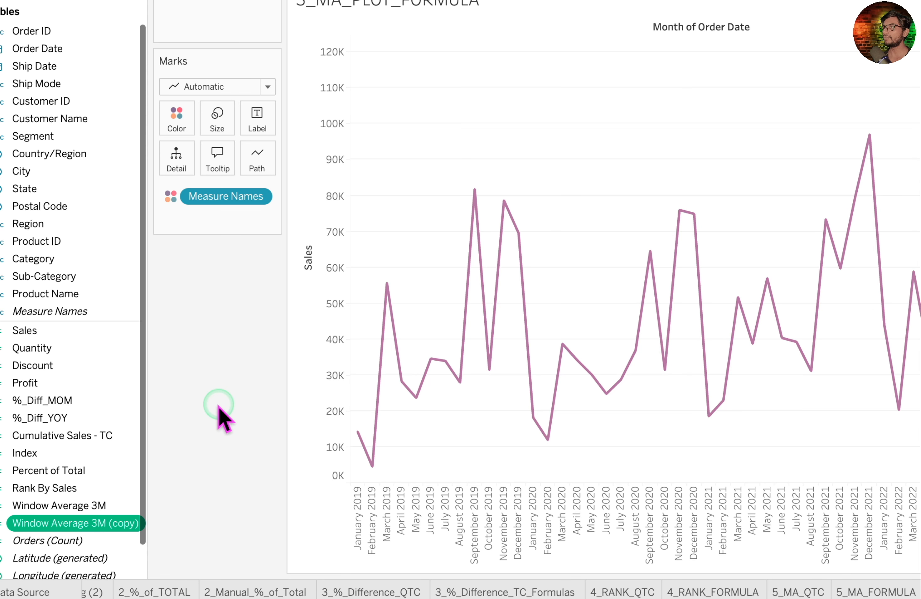
right_click(116, 523)
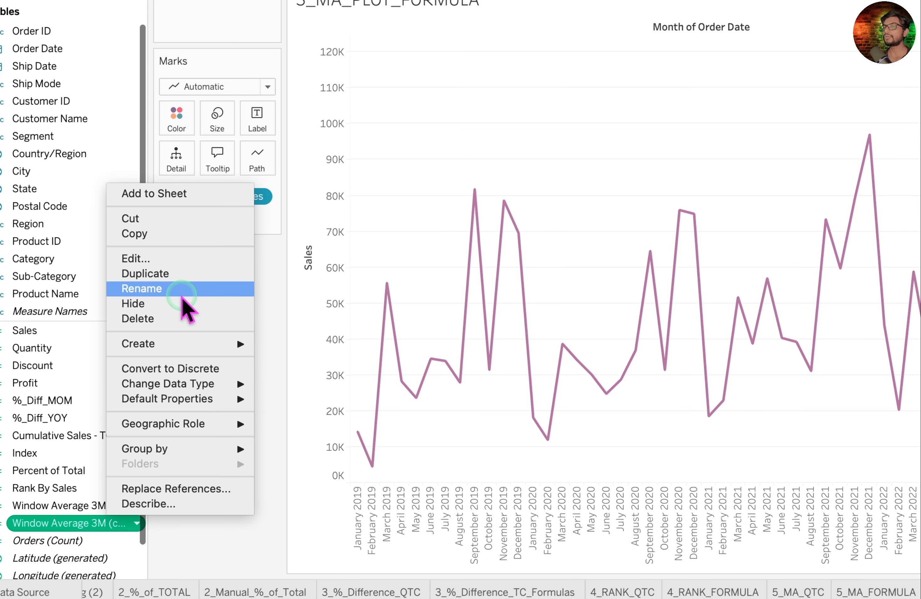
click(185, 305)
key(BackSpace)
key(BackSpace)
key(BackSpace)
key(BackSpace)
key(BackSpace)
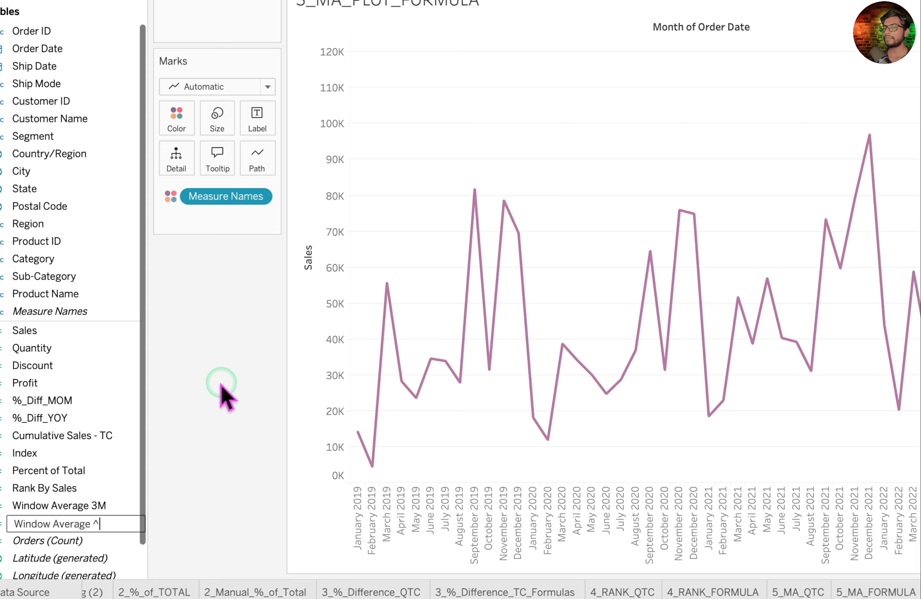
text(6M)
key(Return)
- Edit Window Average 6M so its window starts at -5, giving the formula WINDOW_AVG(SUM([Sales]), -5, 0)
right_click(105, 523)
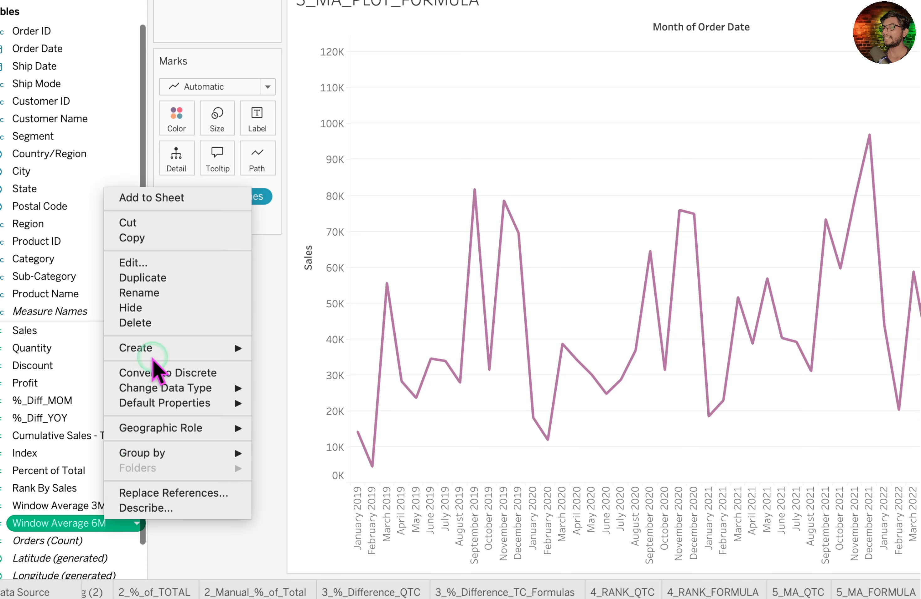
click(184, 264)
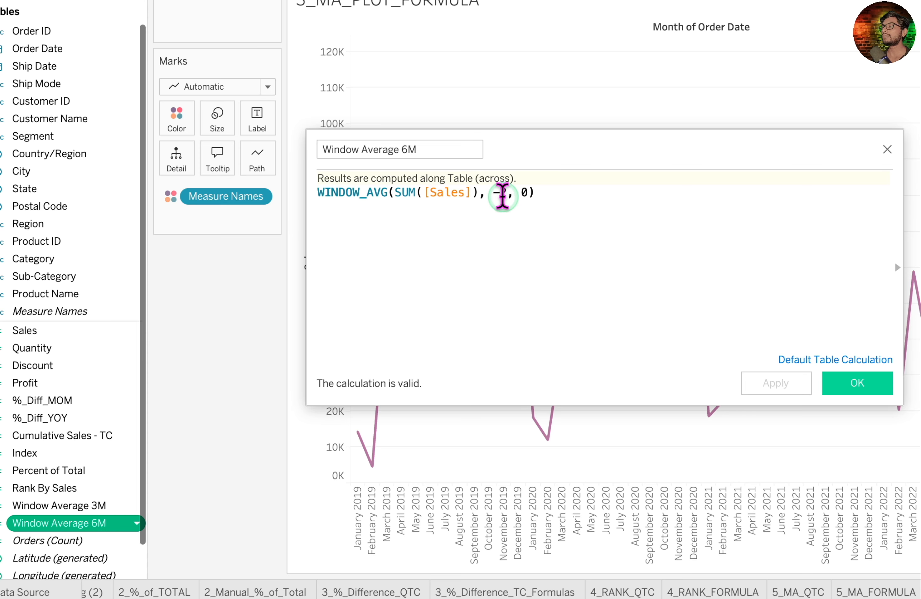
click(504, 193)
key(BackSpace)
text(5)
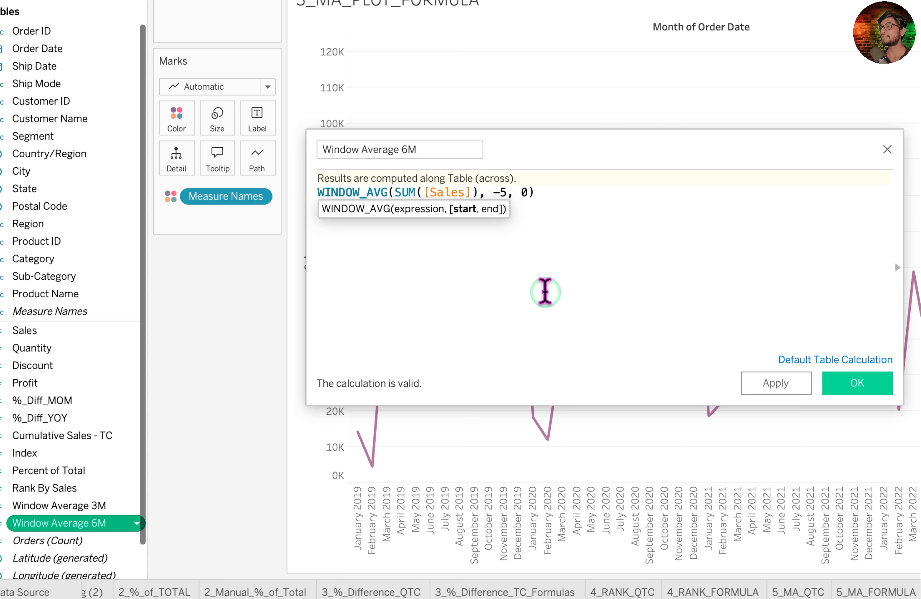
click(850, 385)
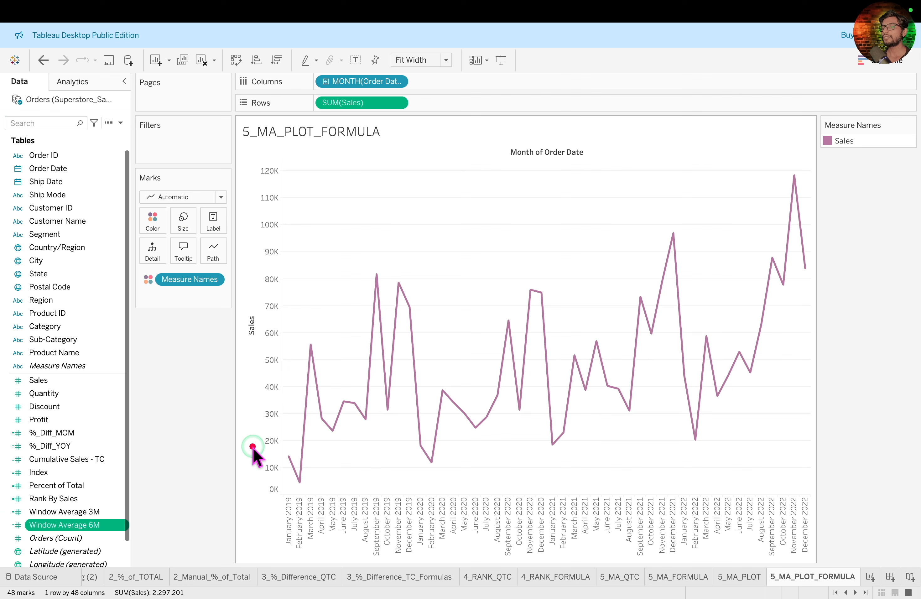
- Add Window Average 6M to Rows after SUM(Sales) and combine both measures on a dual axis
drag(253, 447, 115, 527)
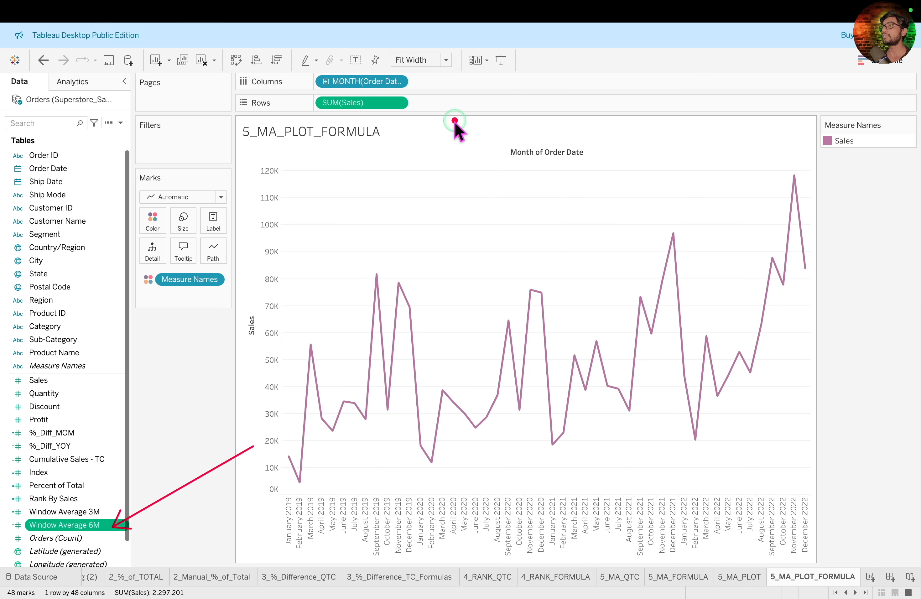
drag(80, 525, 463, 106)
click(491, 103)
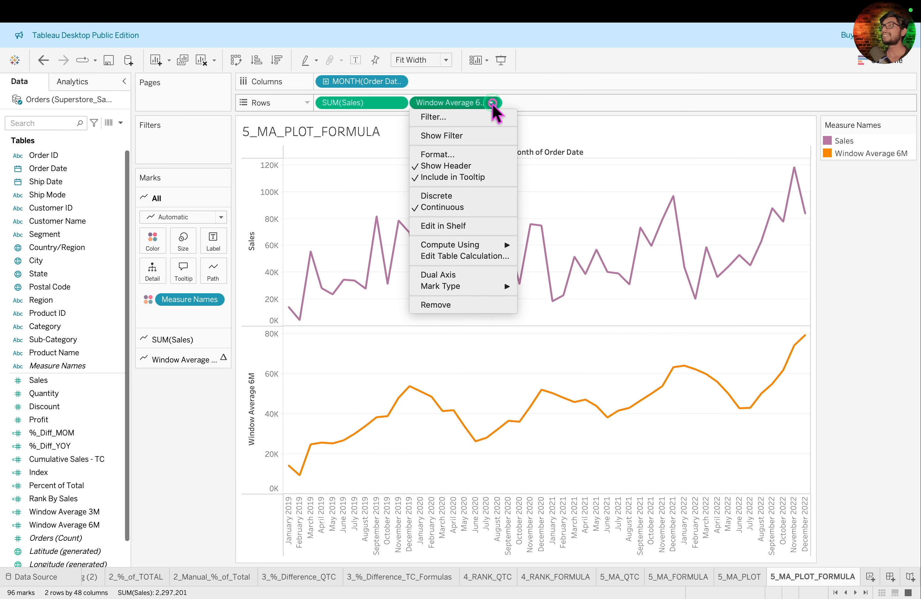
click(491, 275)
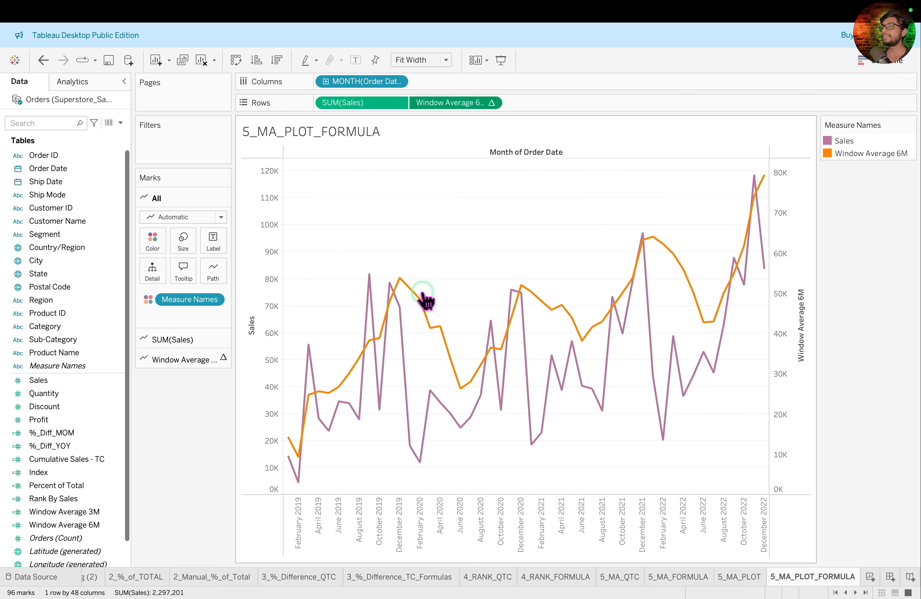
- Edit the Window Average 6M table calculation to return null if there are not enough values
click(277, 333)
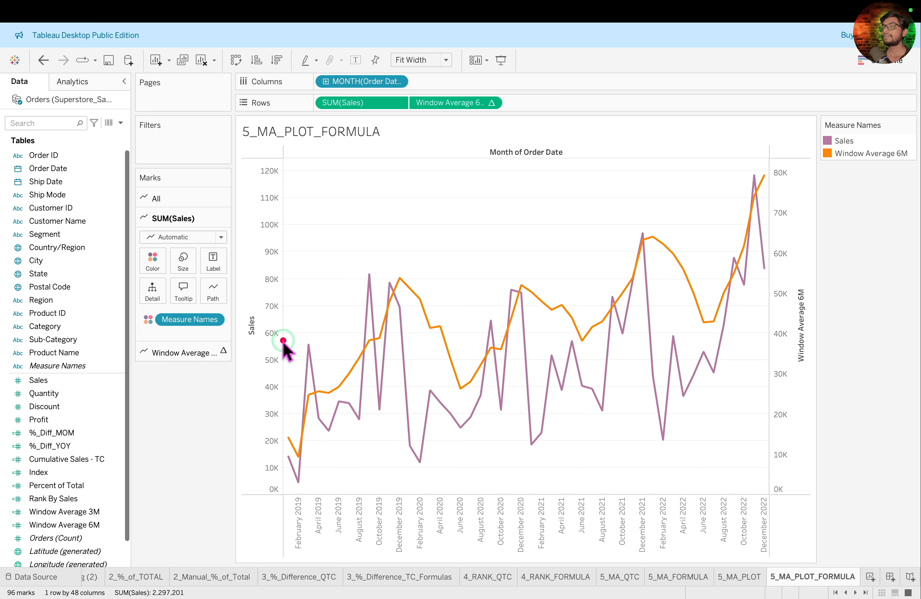
mouse_move(282, 329)
mouse_down()
mouse_move(348, 469)
mouse_move(358, 471)
mouse_up()
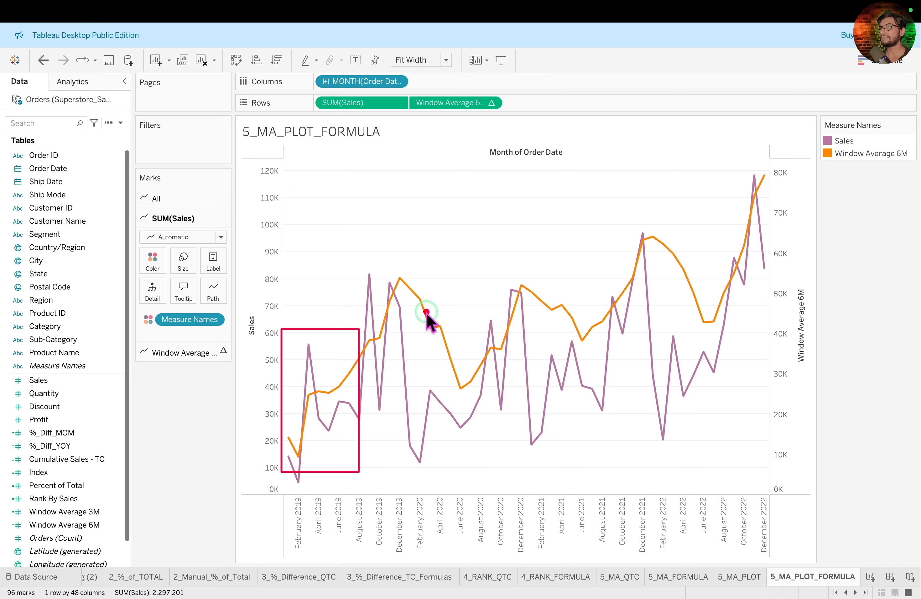
click(491, 103)
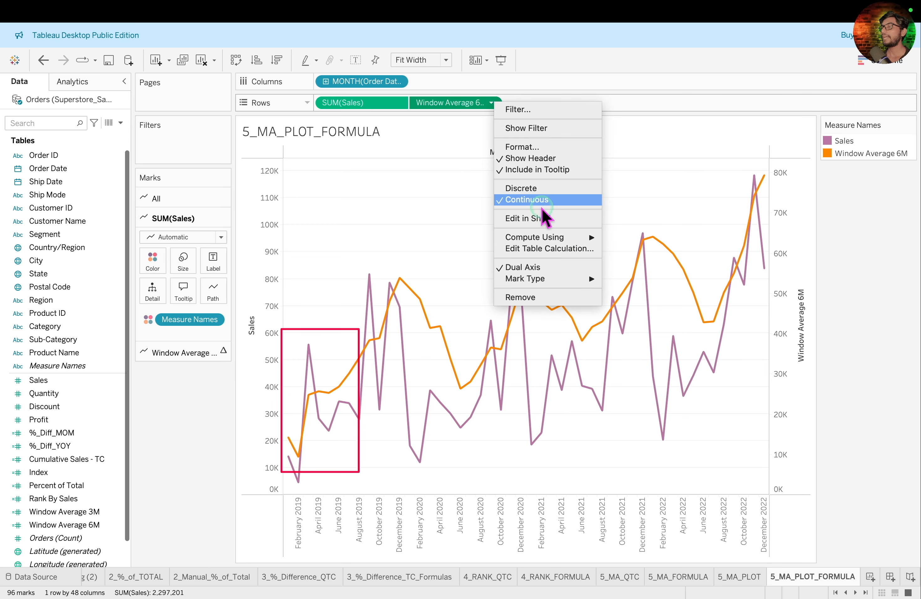
click(578, 248)
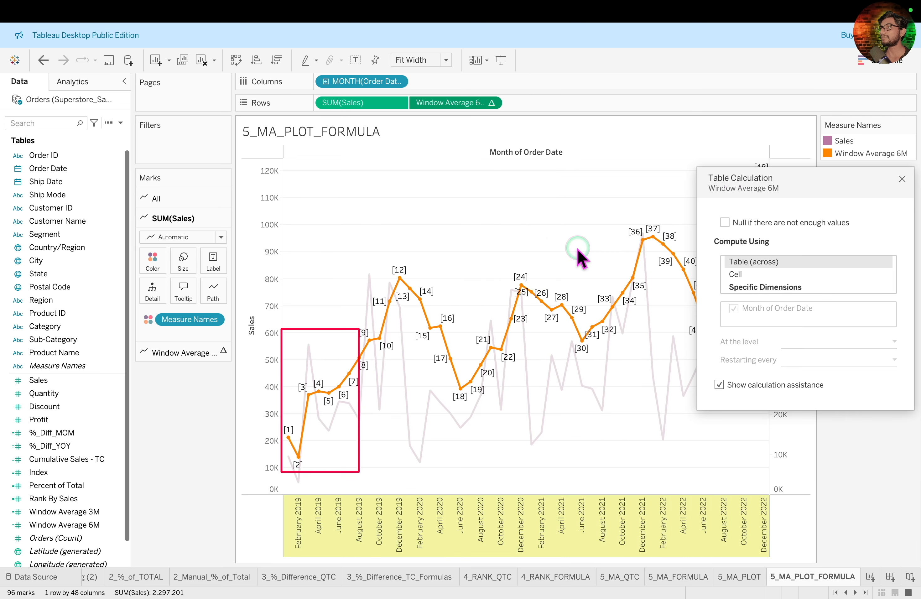
click(725, 223)
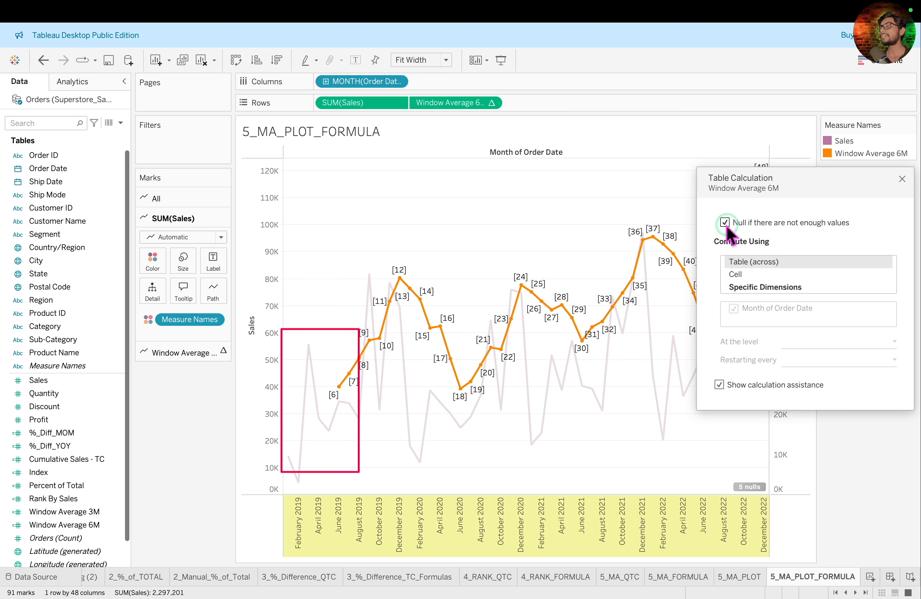
click(847, 330)
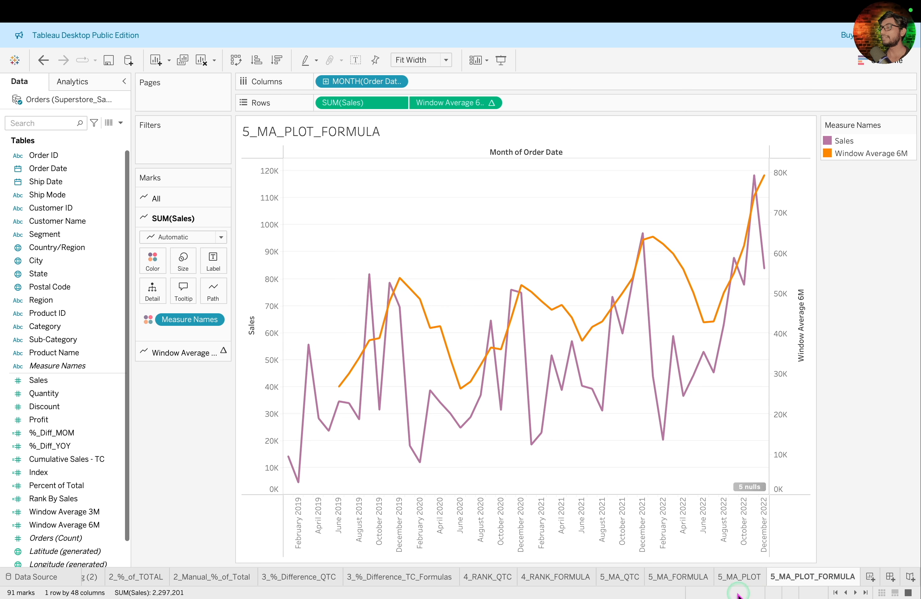
- Compare the formula-based plot with the 5_MA_PLOT worksheet and return to 5_MA_PLOT_FORMULA
click(746, 580)
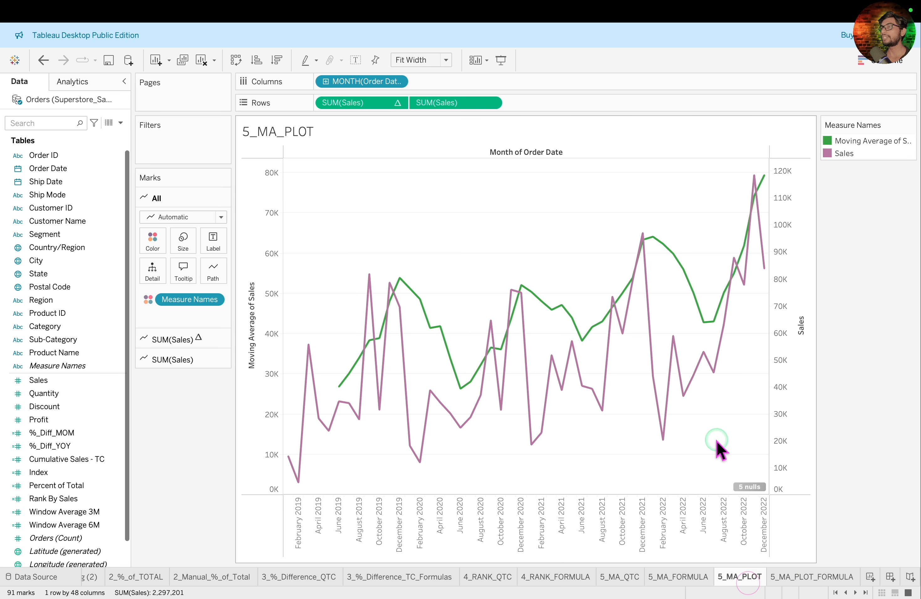
click(823, 577)
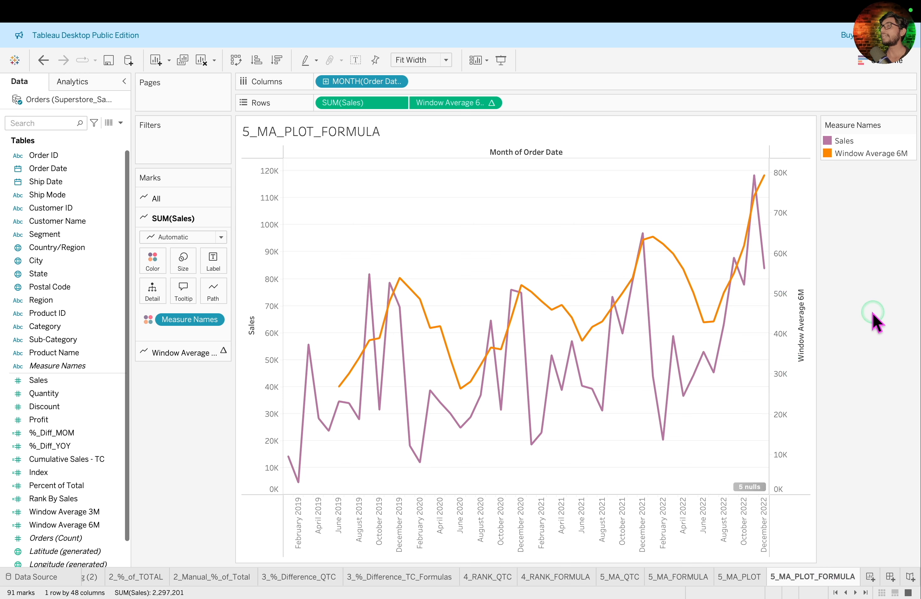